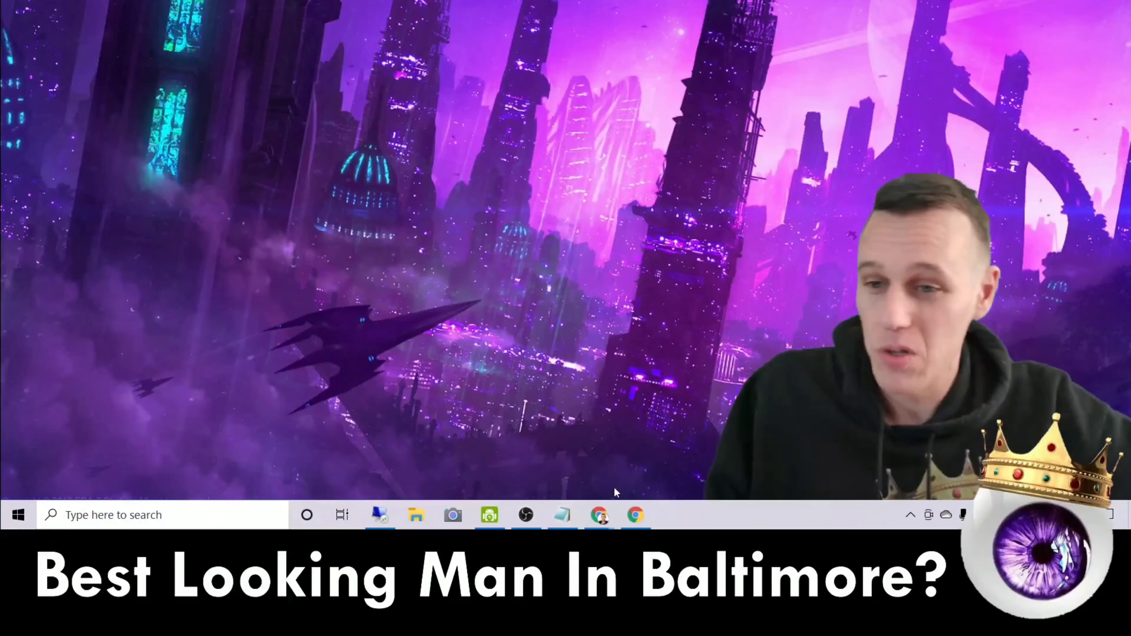
- Switch to the open Chrome window and examine the top Google results and image strip for "best looking man in baltimore"
click(651, 517)
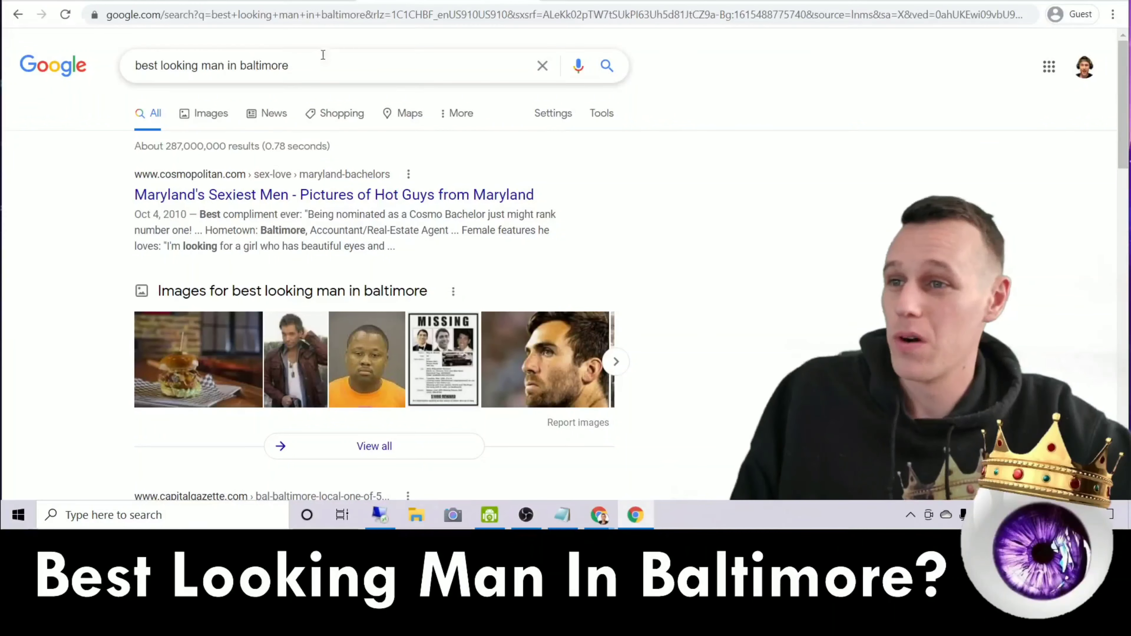
drag(303, 65, 111, 67)
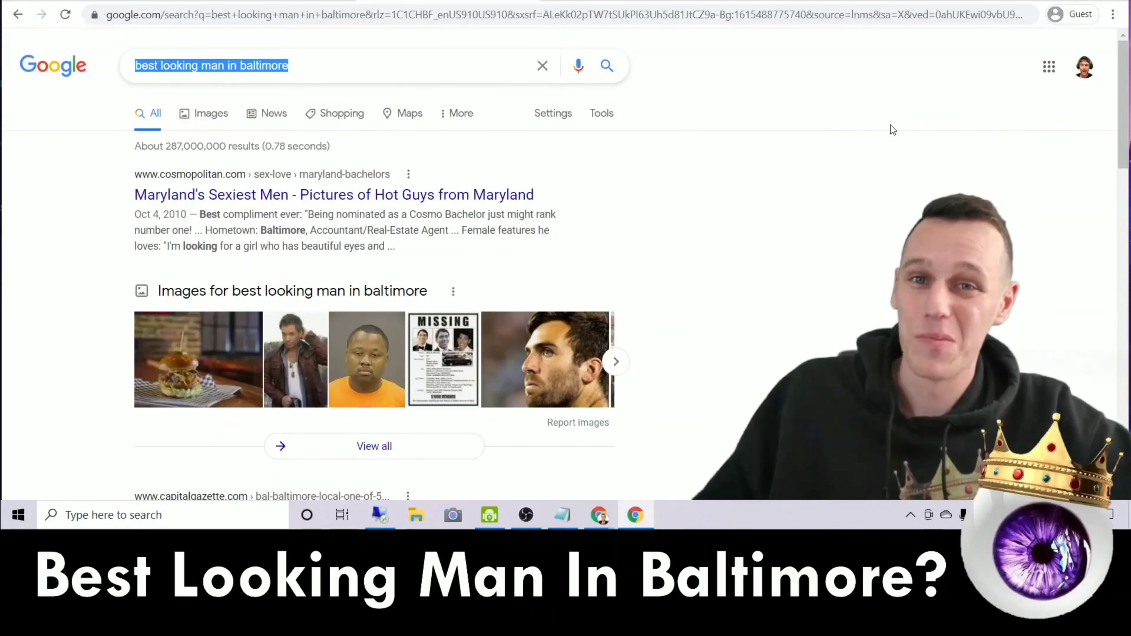
scroll(628, 149, down, 2)
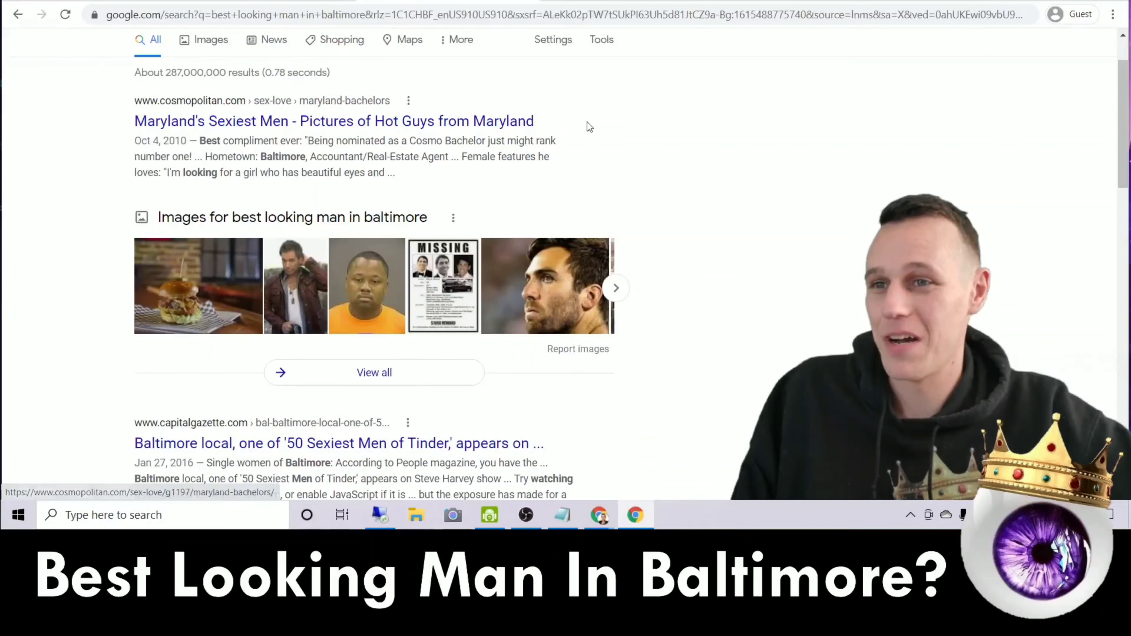
scroll(921, 165, down, 1)
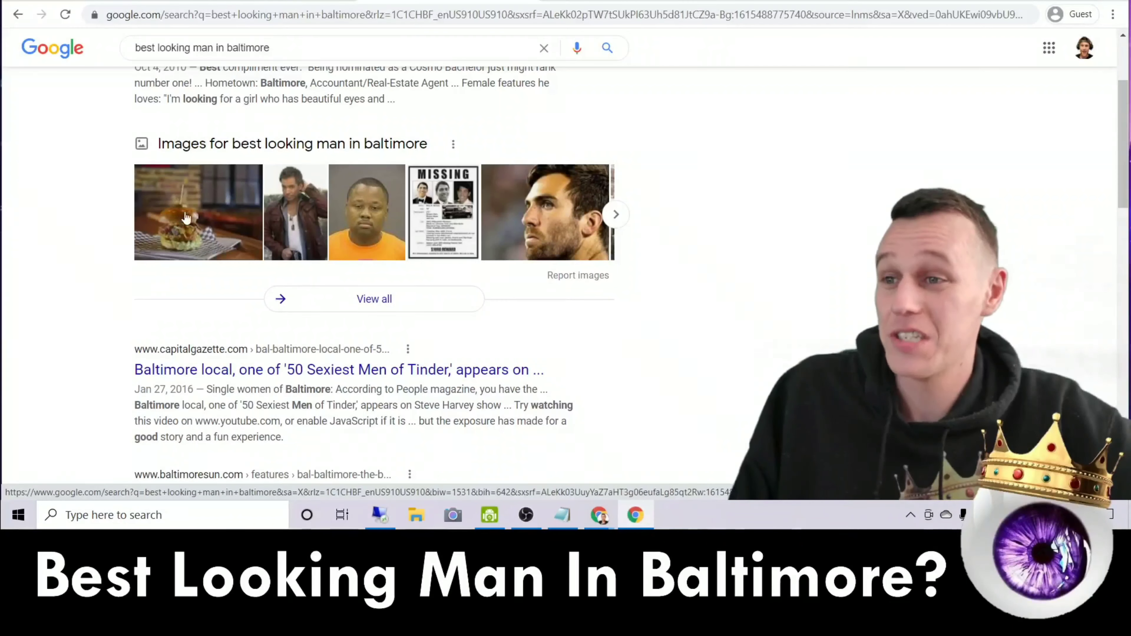
scroll(106, 185, up, 3)
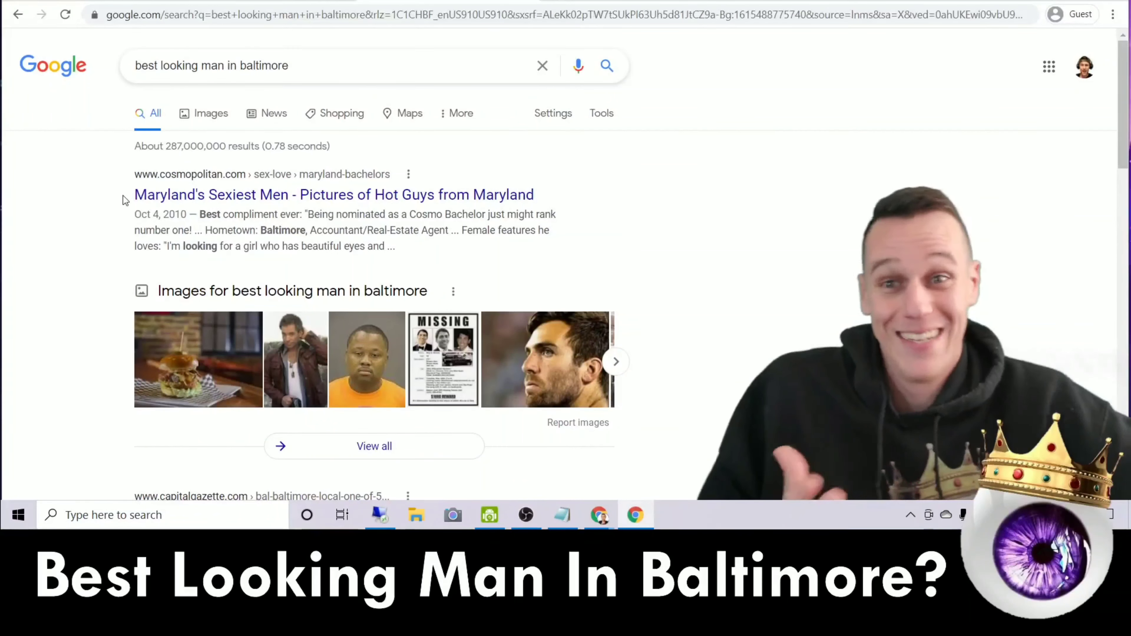
scroll(123, 201, down, 2)
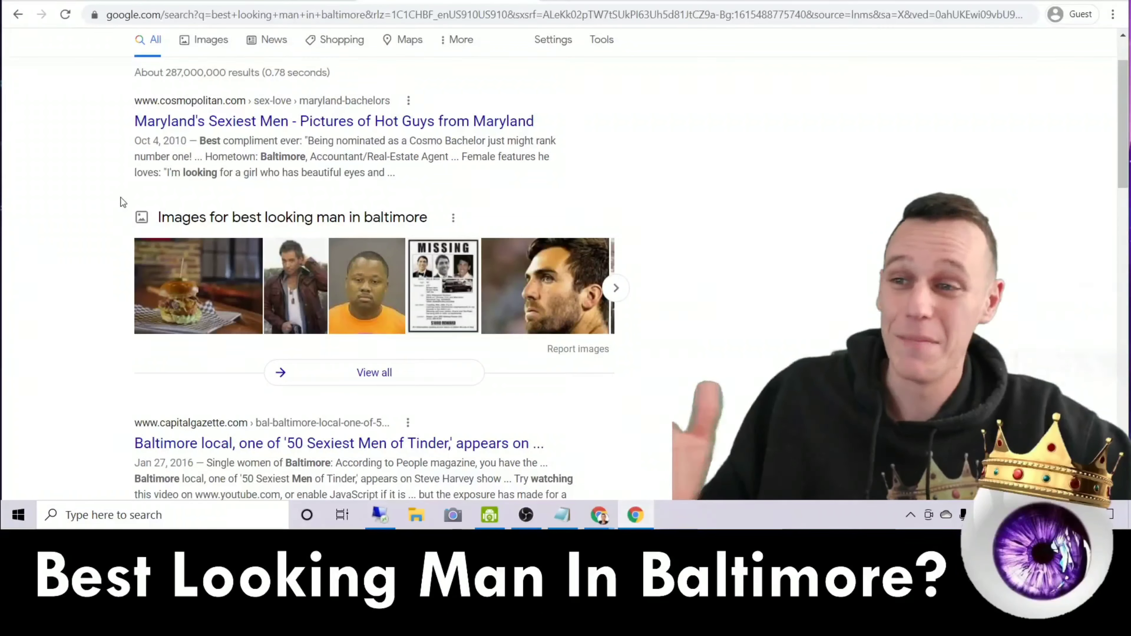
scroll(122, 223, down, 2)
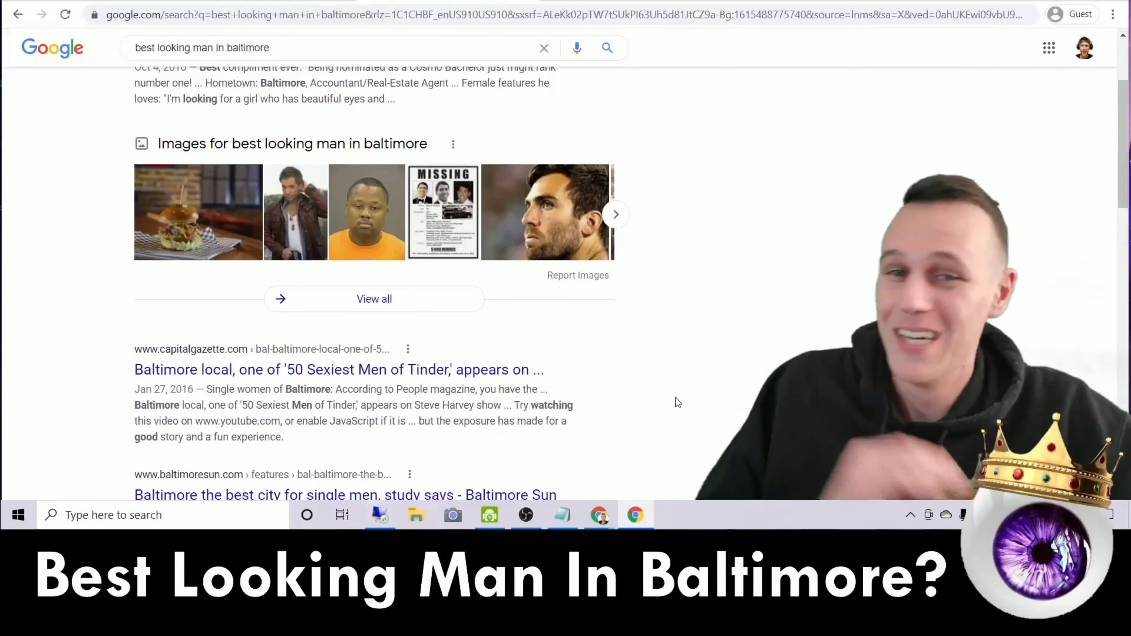
scroll(753, 309, down, 1)
scroll(753, 308, down, 1)
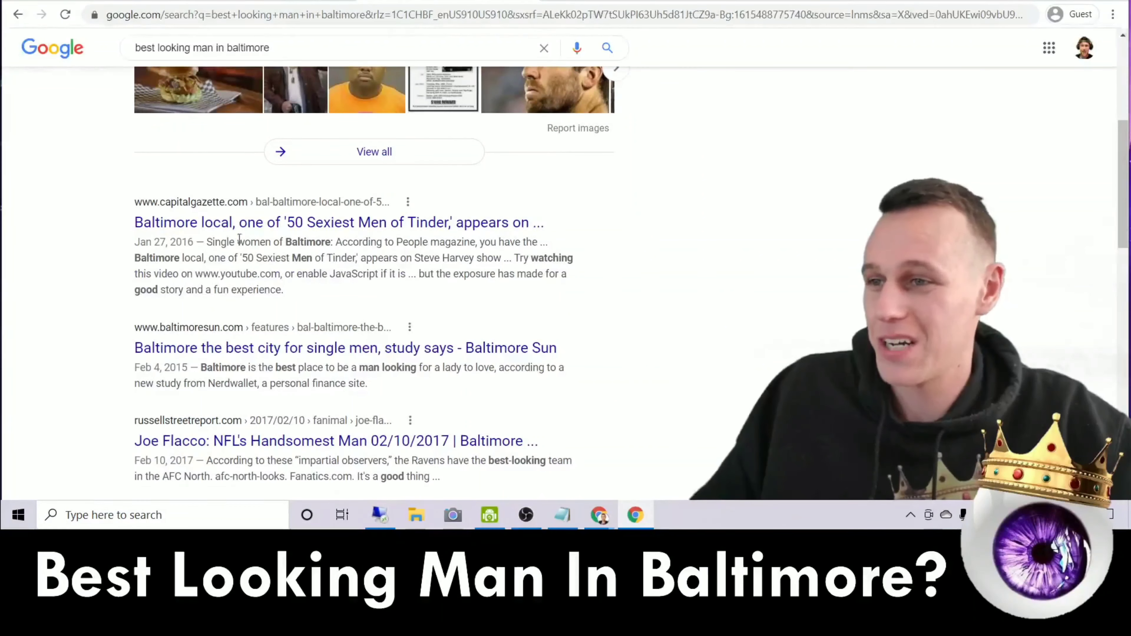
scroll(488, 330, down, 1)
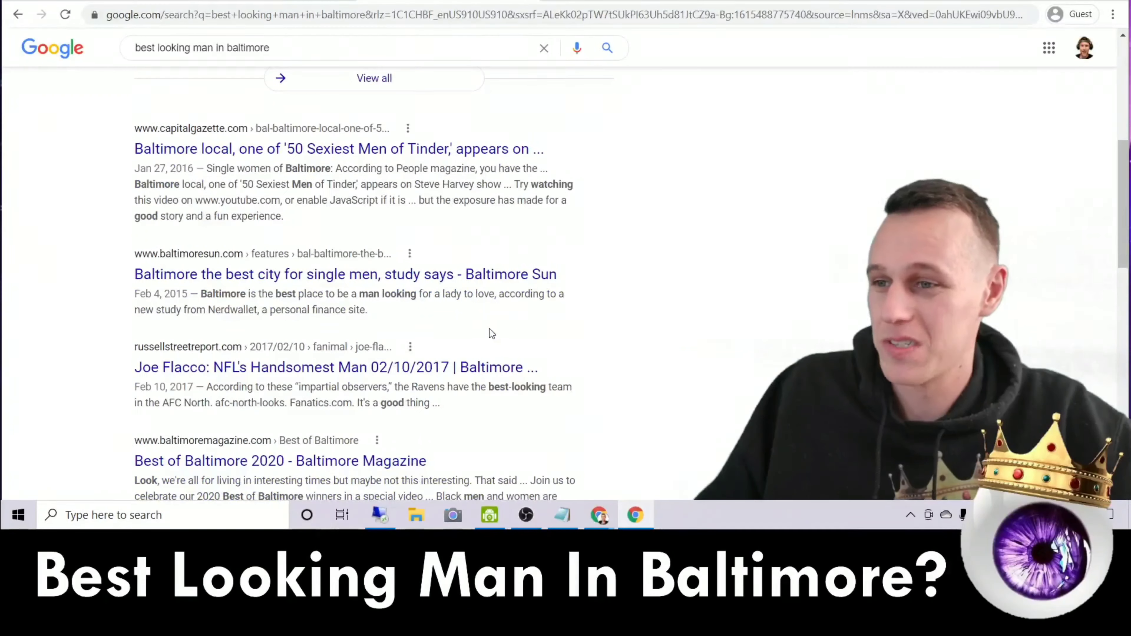
scroll(744, 292, up, 5)
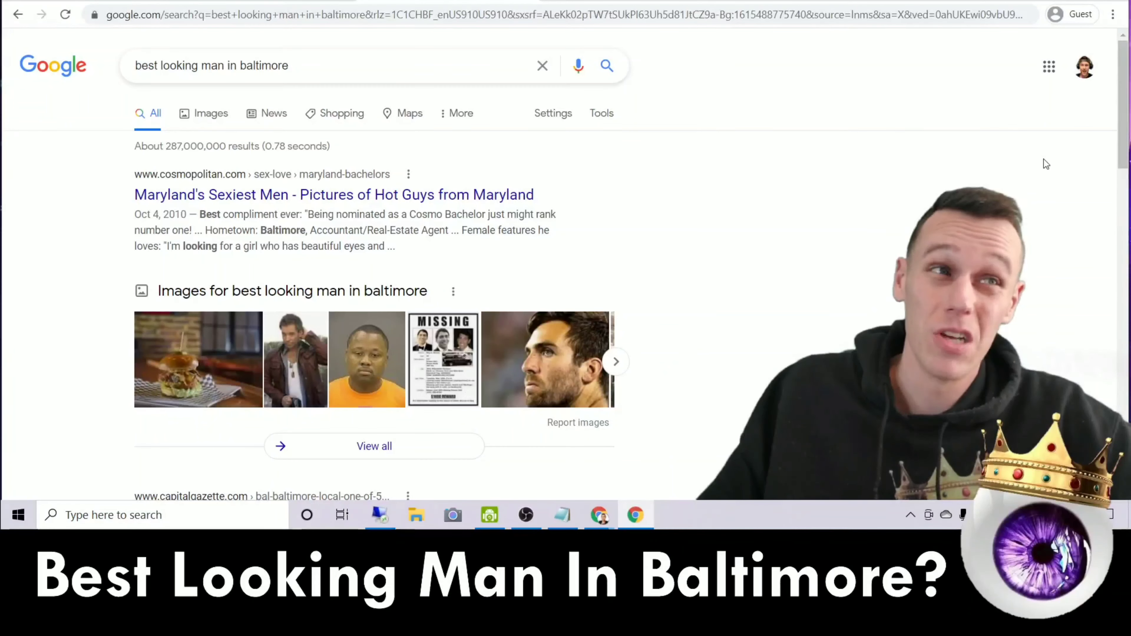
scroll(885, 221, down, 3)
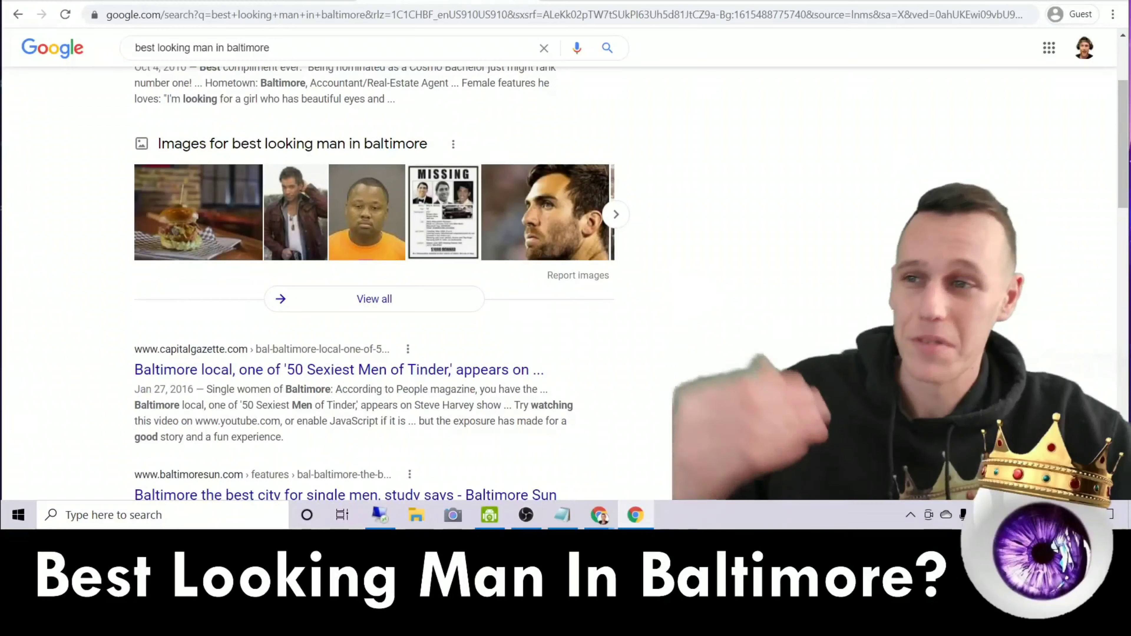
scroll(84, 171, up, 3)
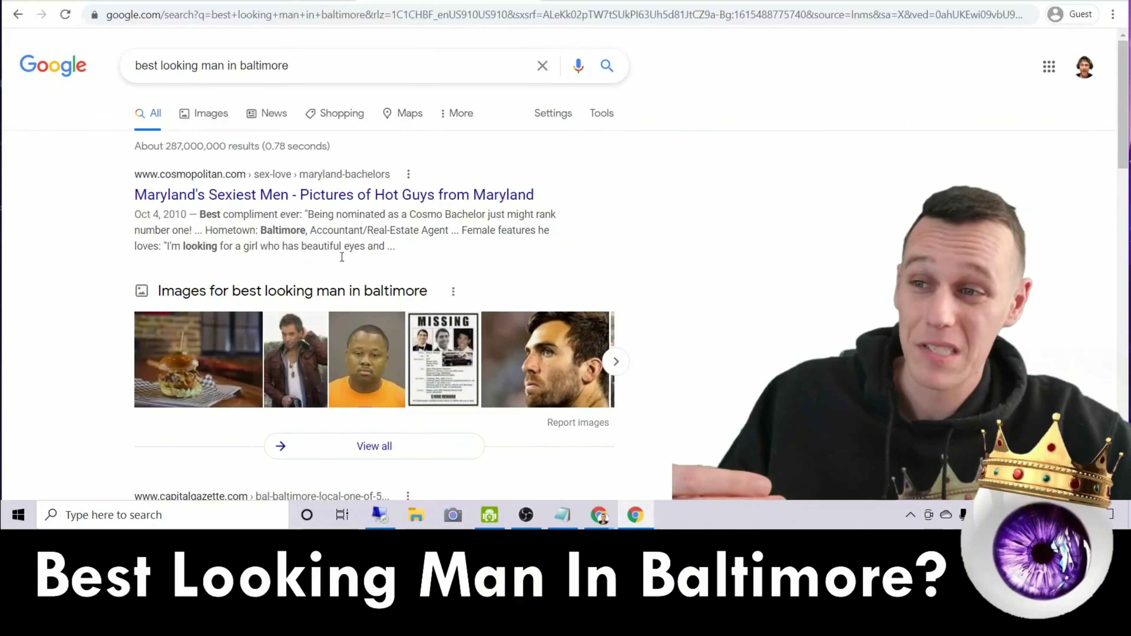
- Review the lower web results for "best looking man in baltimore", through to the related searches
scroll(788, 314, down, 10)
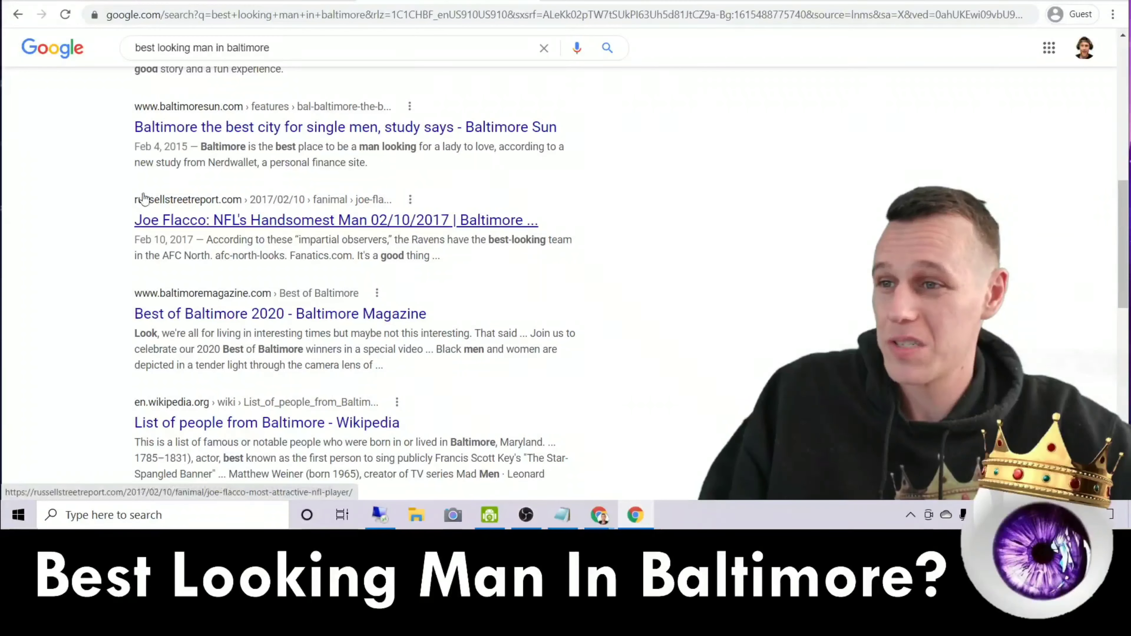
scroll(618, 332, up, 10)
scroll(394, 320, down, 7)
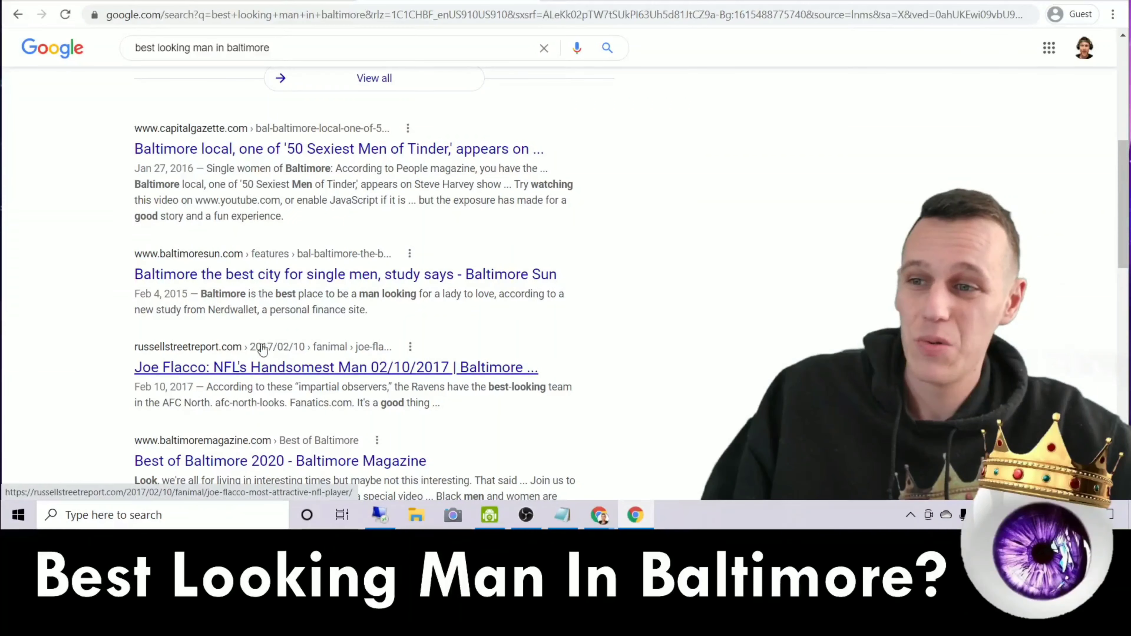
scroll(263, 404, down, 2)
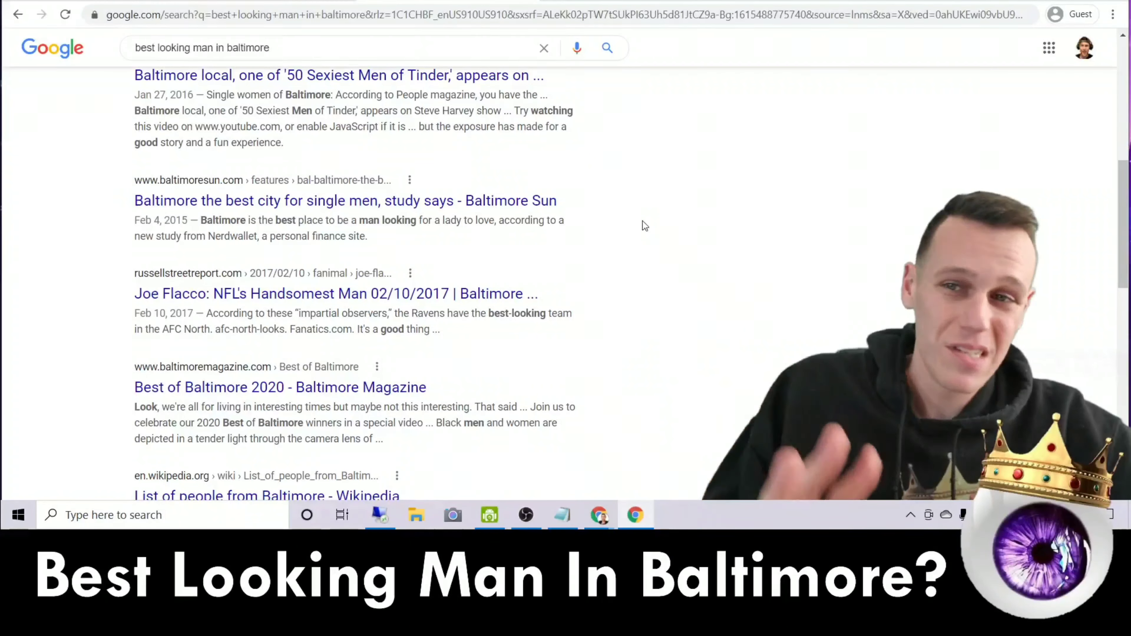
scroll(667, 220, down, 5)
scroll(667, 221, down, 3)
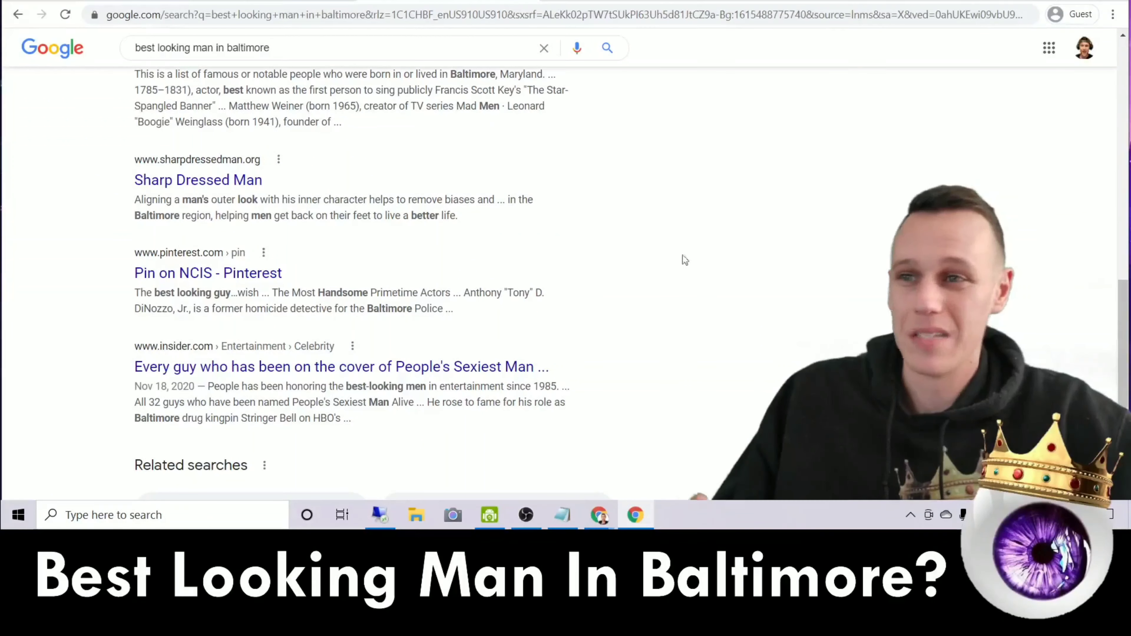
scroll(693, 269, up, 12)
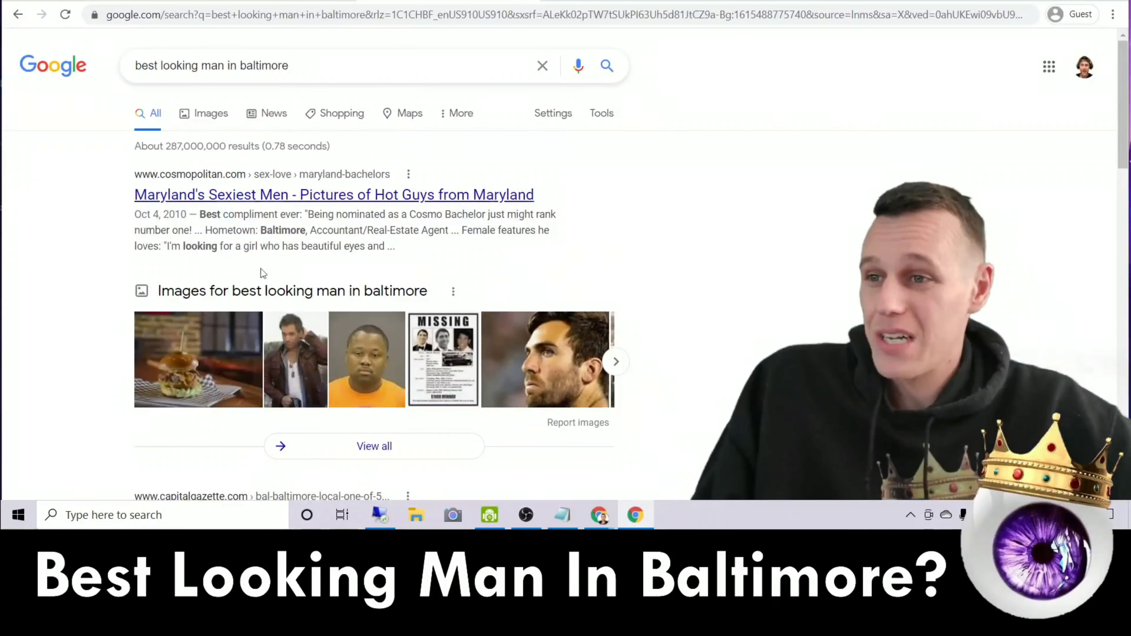
scroll(697, 273, down, 3)
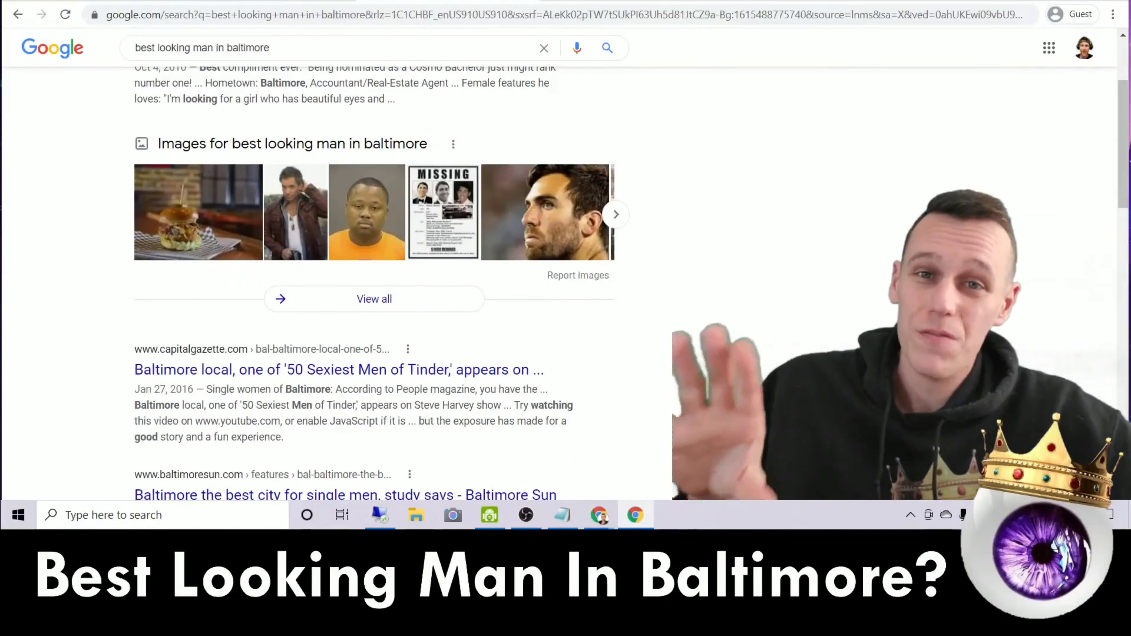
scroll(871, 256, down, 8)
scroll(871, 256, up, 11)
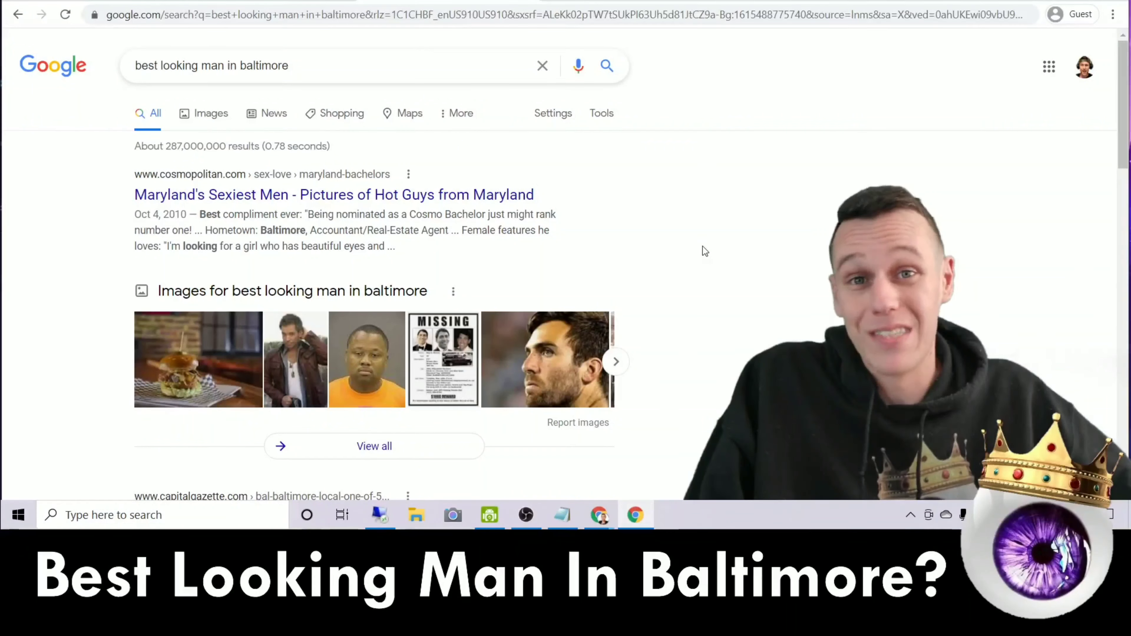
- Show the video results for the same query, review the whole first page, and return to all results
click(459, 113)
click(512, 143)
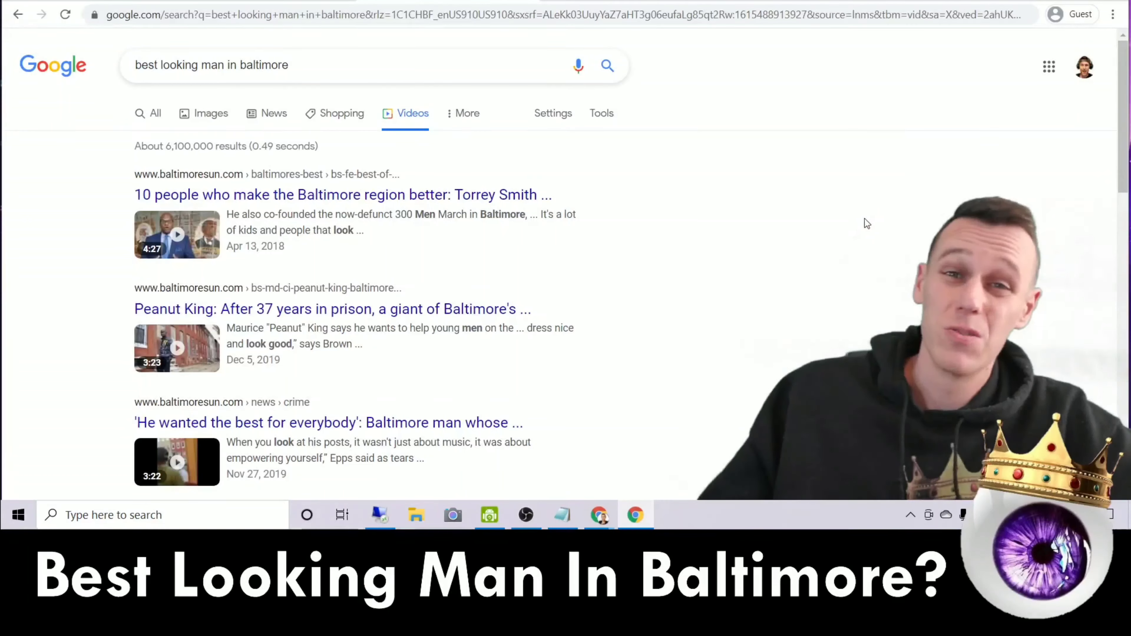
scroll(391, 267, down, 10)
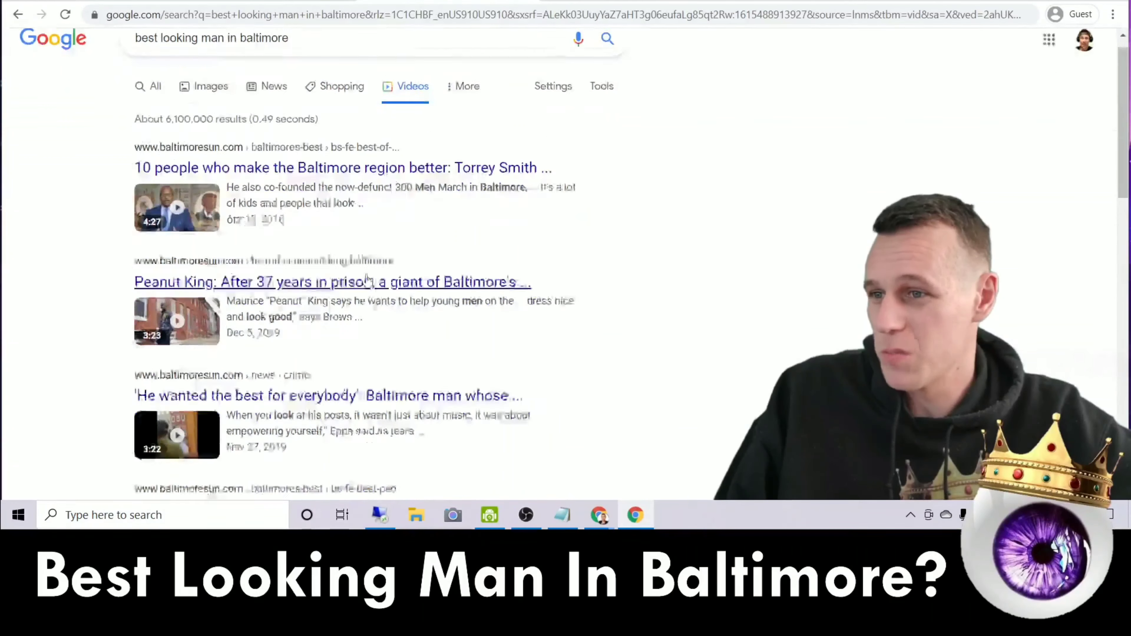
scroll(391, 271, down, 7)
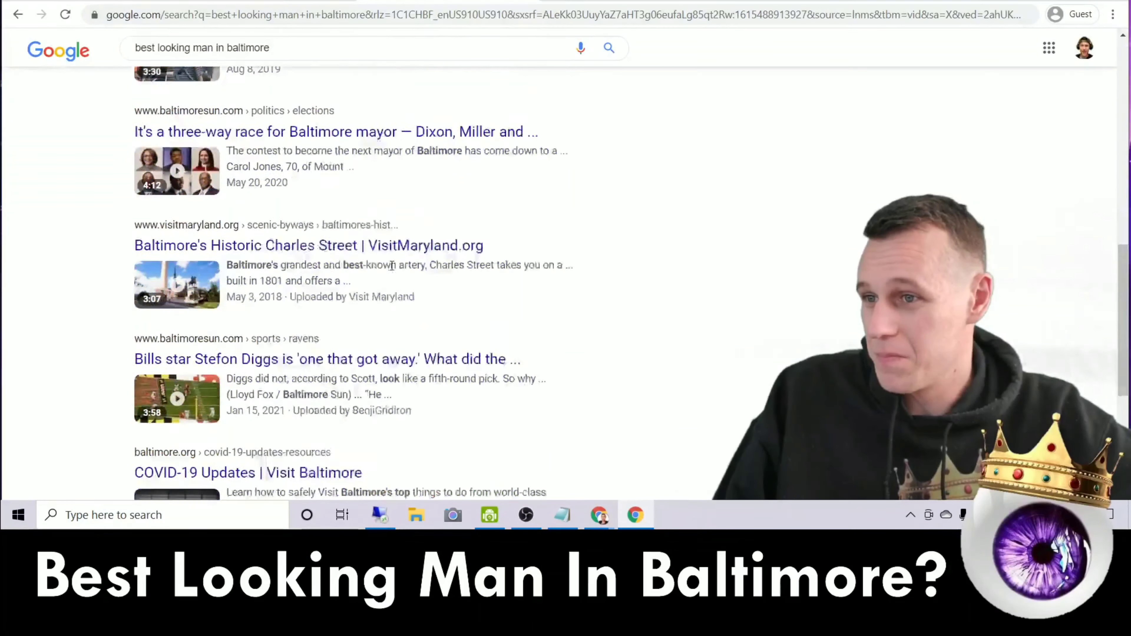
scroll(403, 253, down, 2)
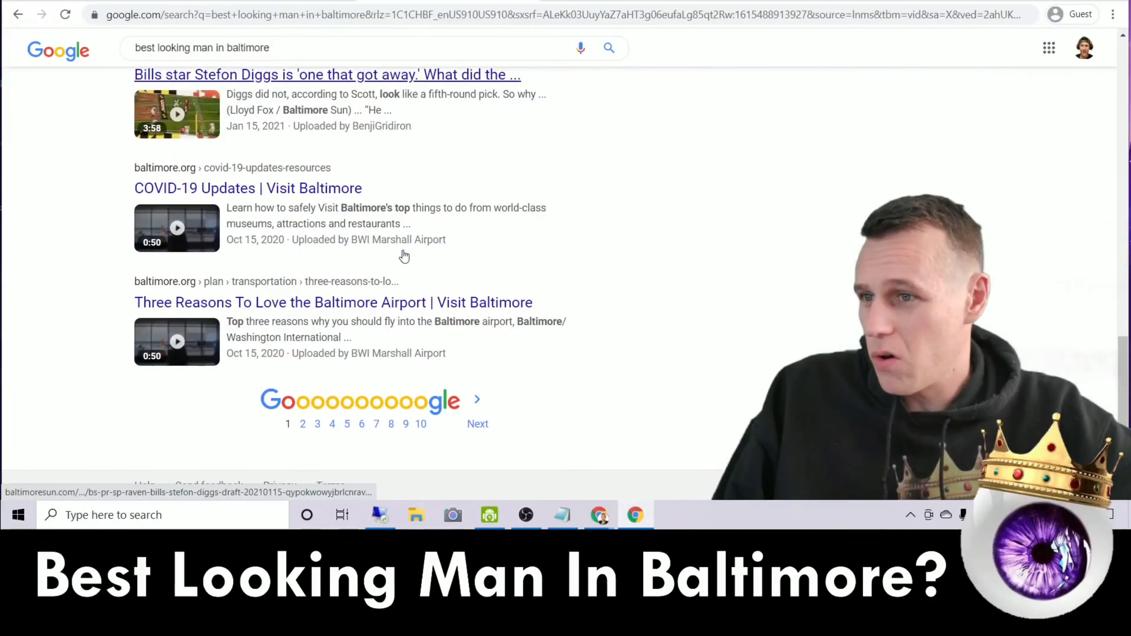
scroll(467, 263, up, 3)
scroll(453, 331, up, 10)
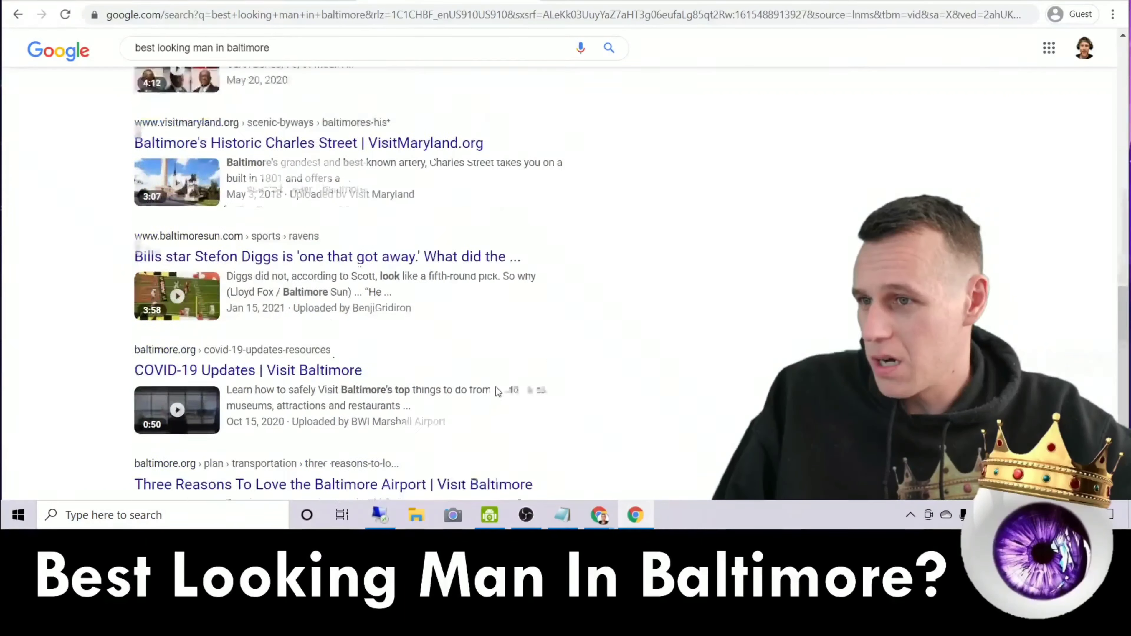
scroll(479, 332, down, 8)
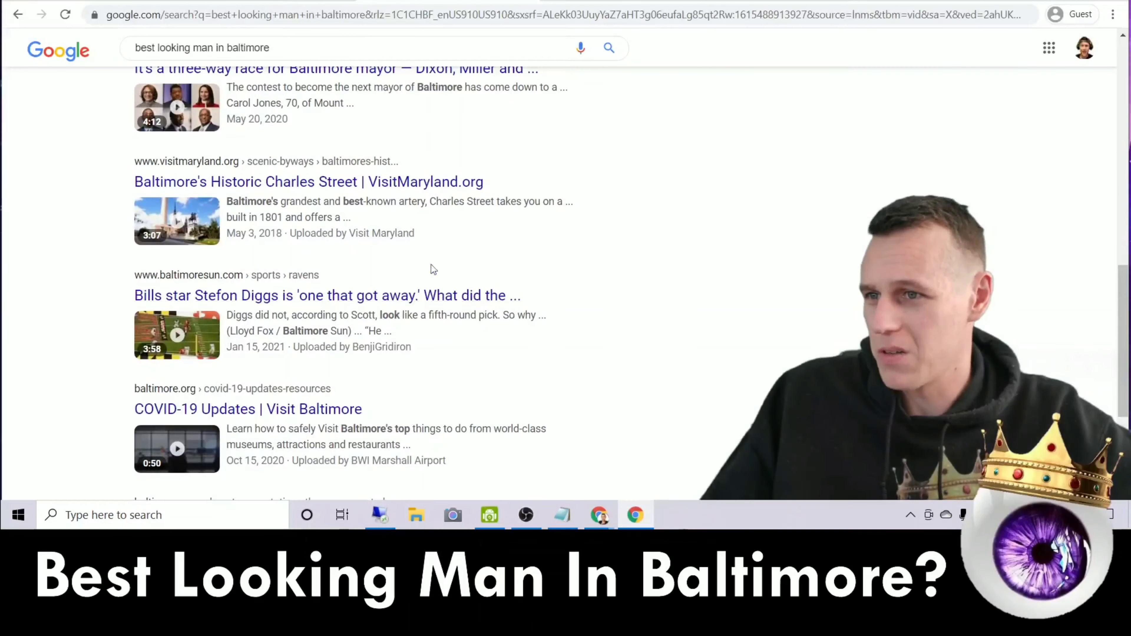
scroll(401, 269, down, 3)
scroll(758, 317, up, 5)
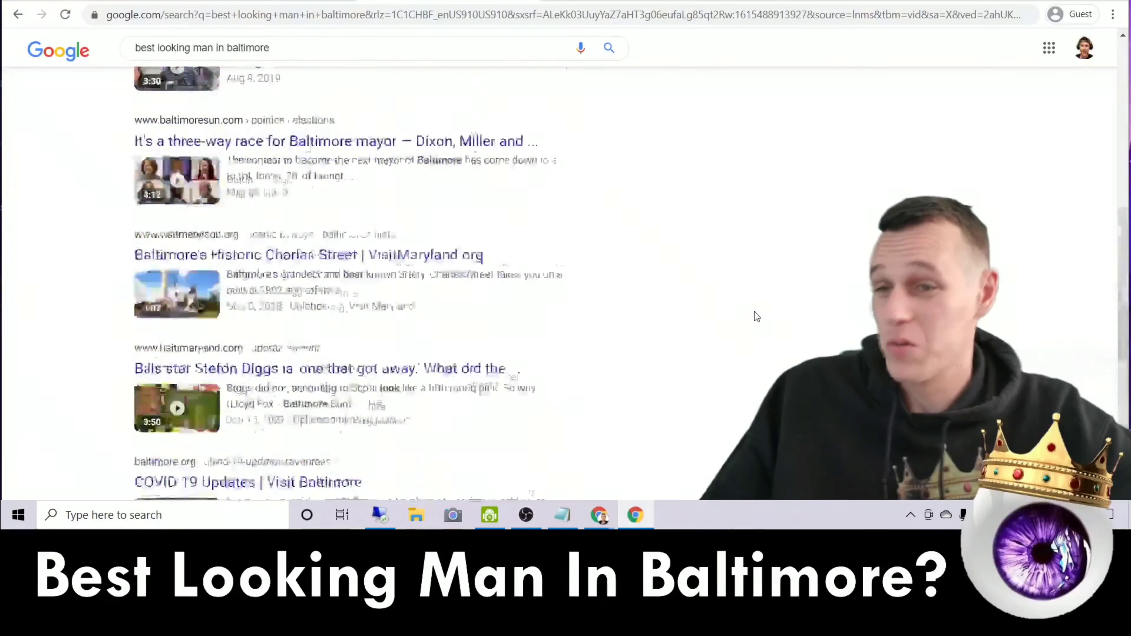
scroll(756, 317, up, 15)
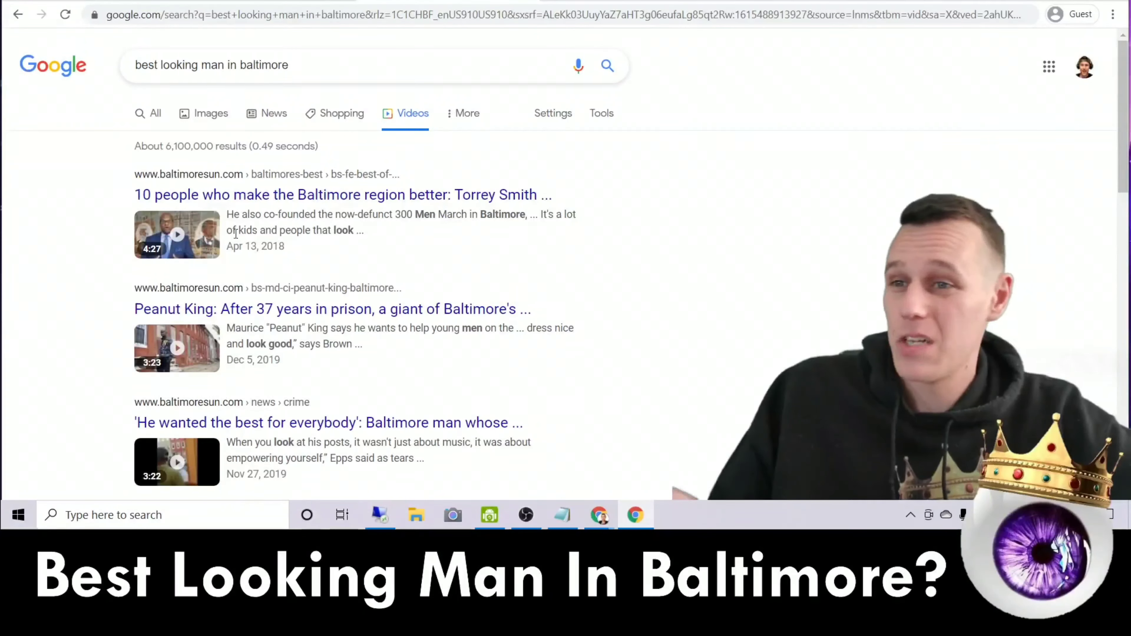
click(141, 117)
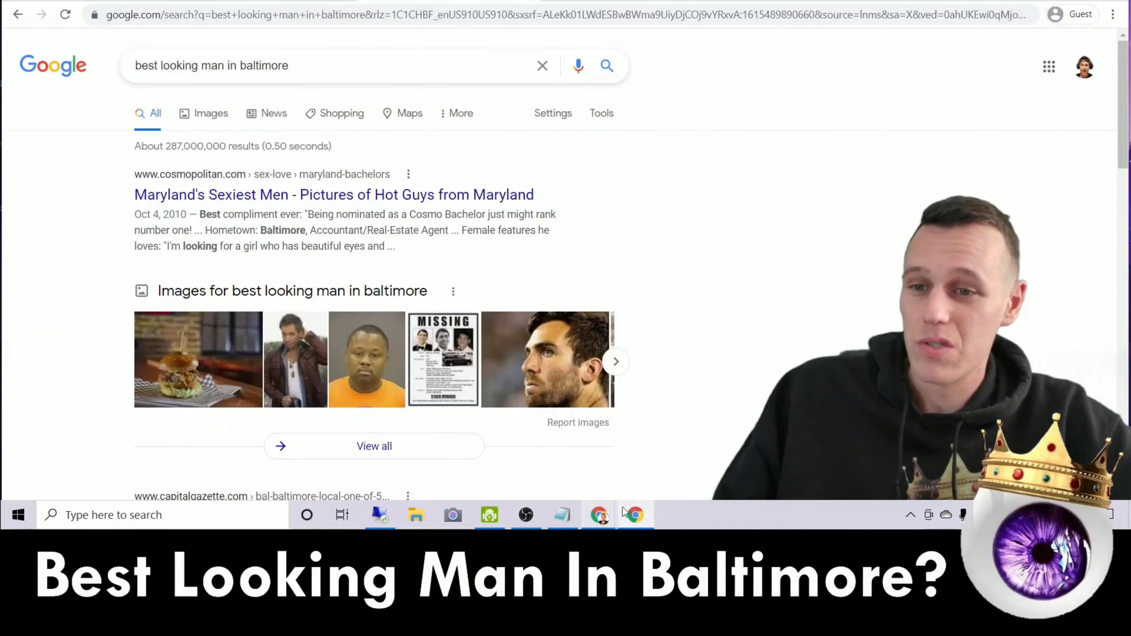
- Switch to the YouTube Studio browser window, open a new incognito window from it, and load youtube.com there
mouse_move(606, 508)
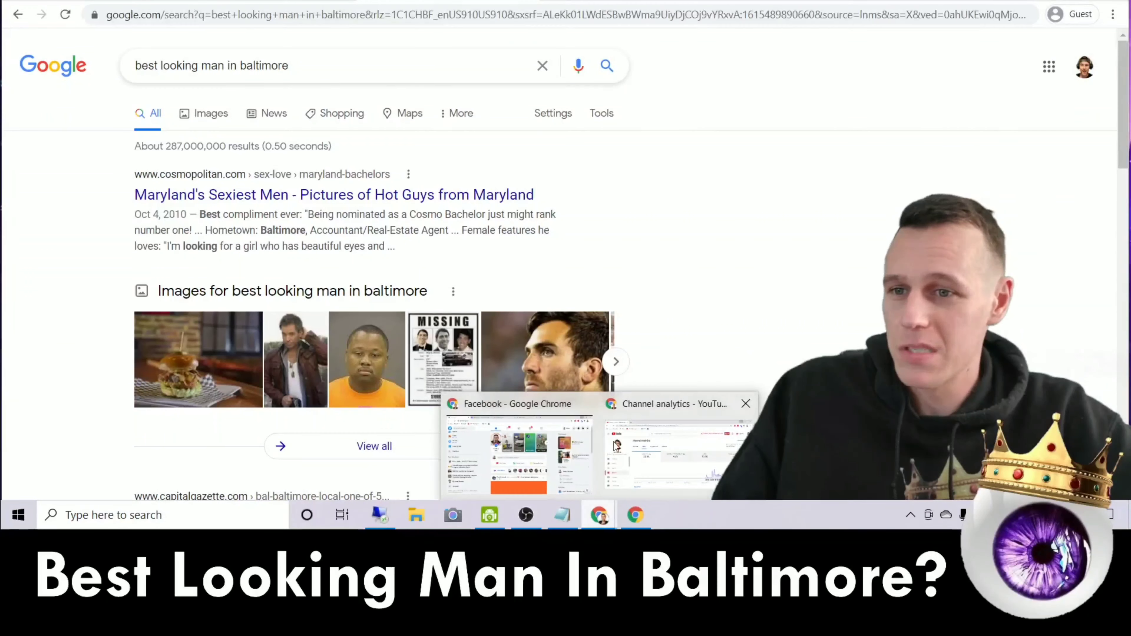
click(715, 437)
click(1110, 18)
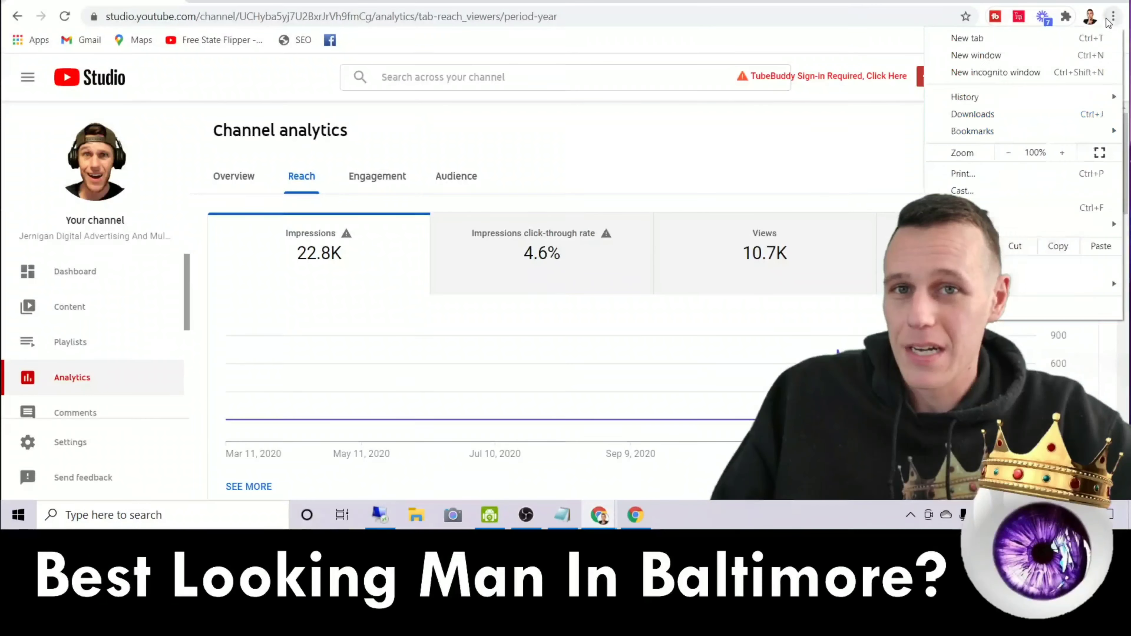
click(1051, 72)
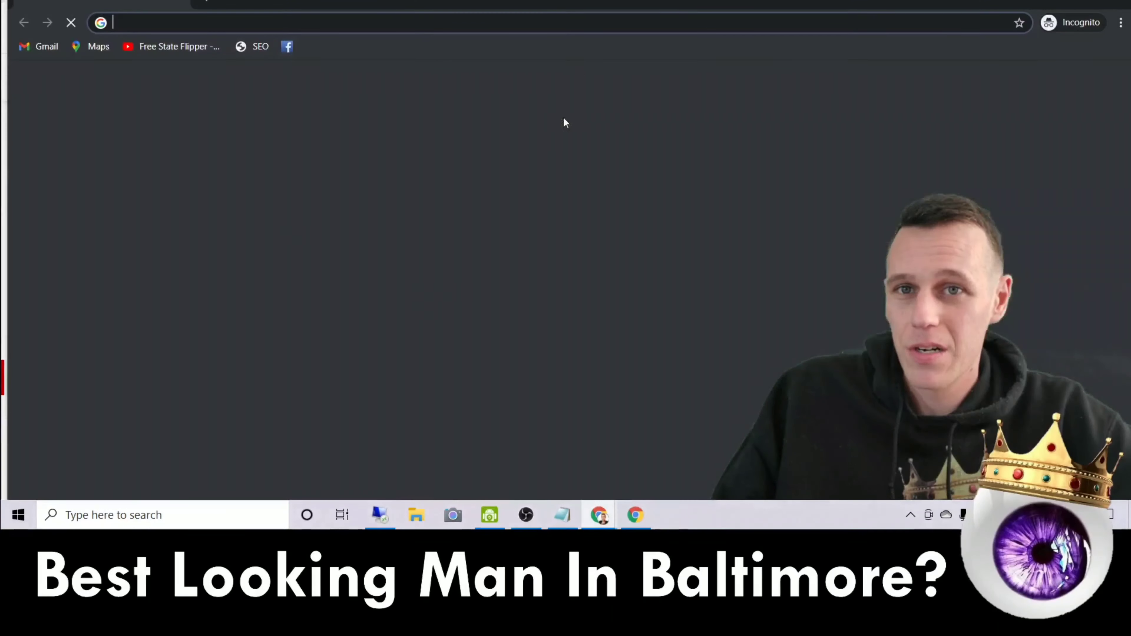
text(youtu)
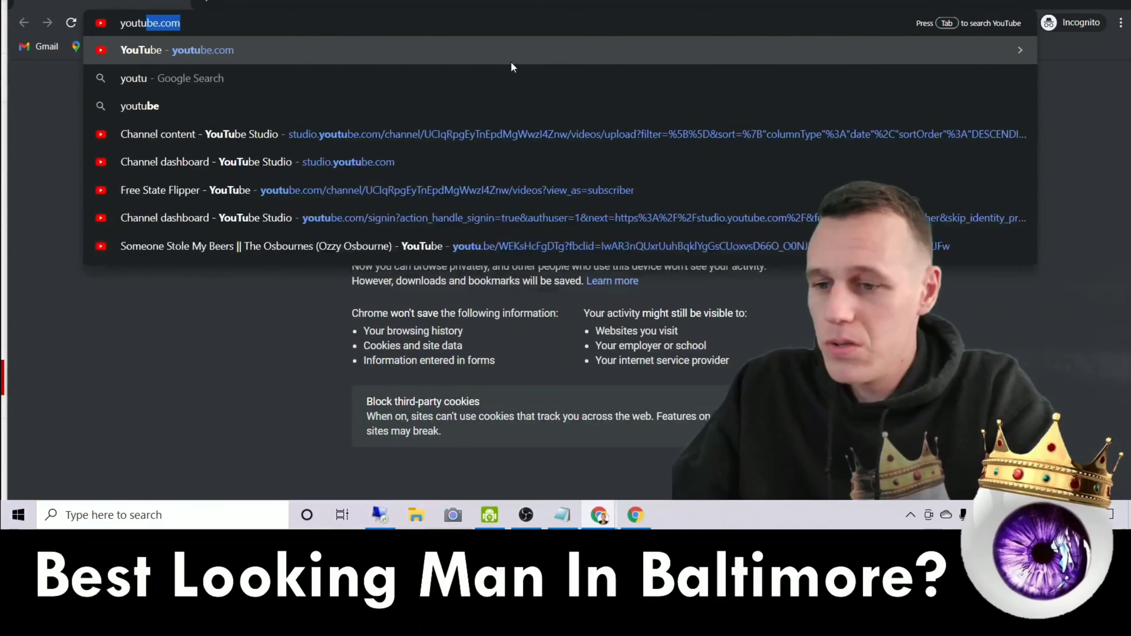
key(Return)
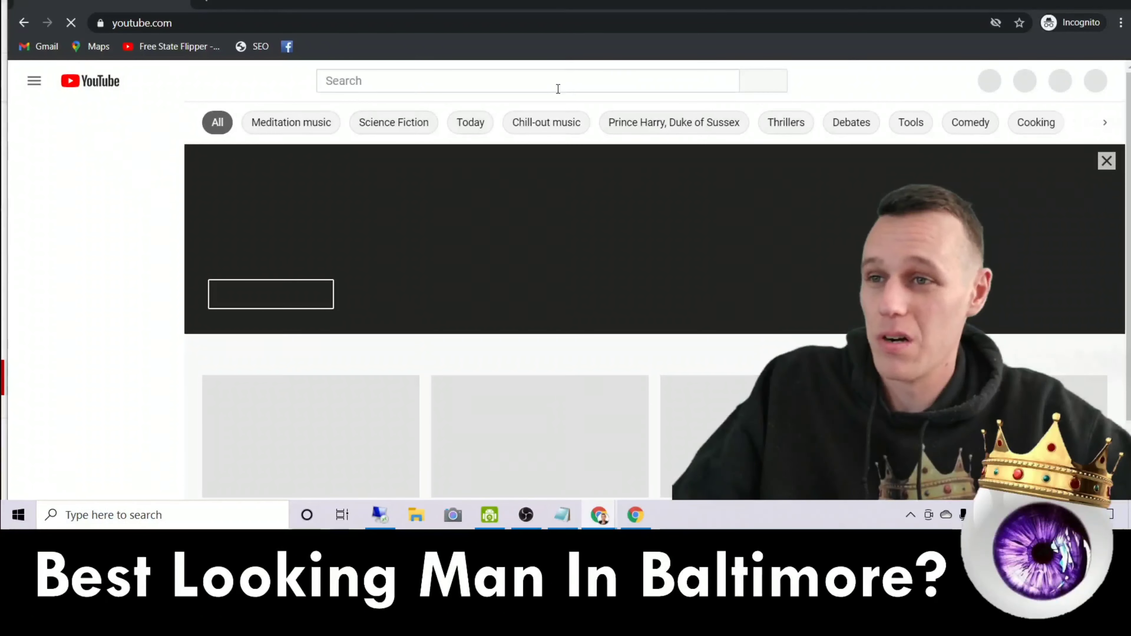
- Search YouTube for "best looking man in baltimore"
click(558, 89)
text(best looki)
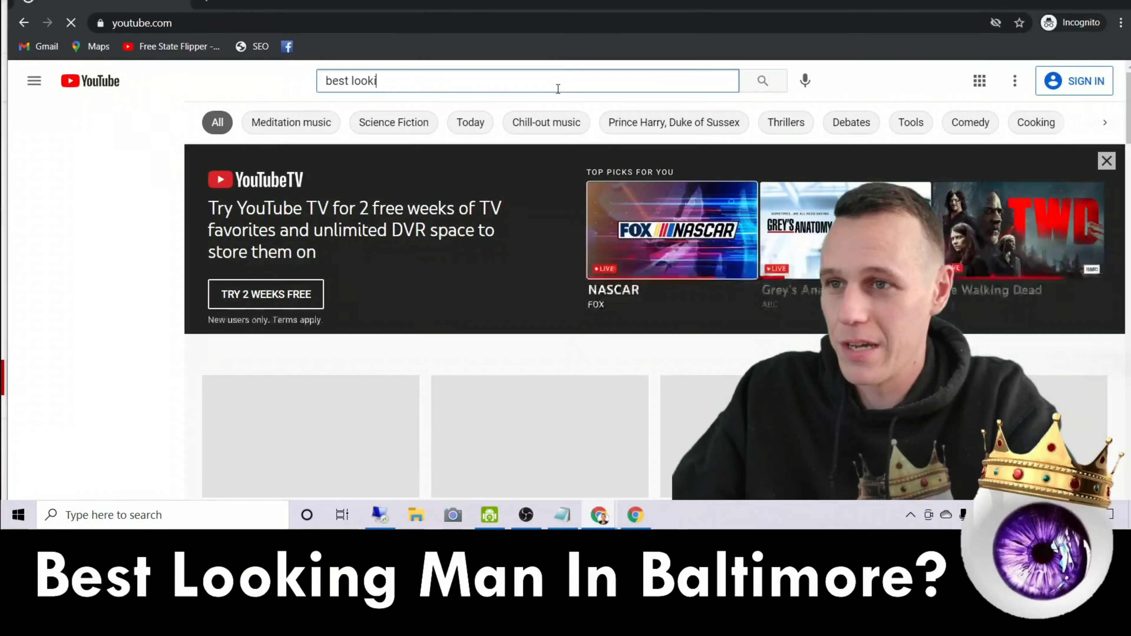
text(ng man in baltimroe)
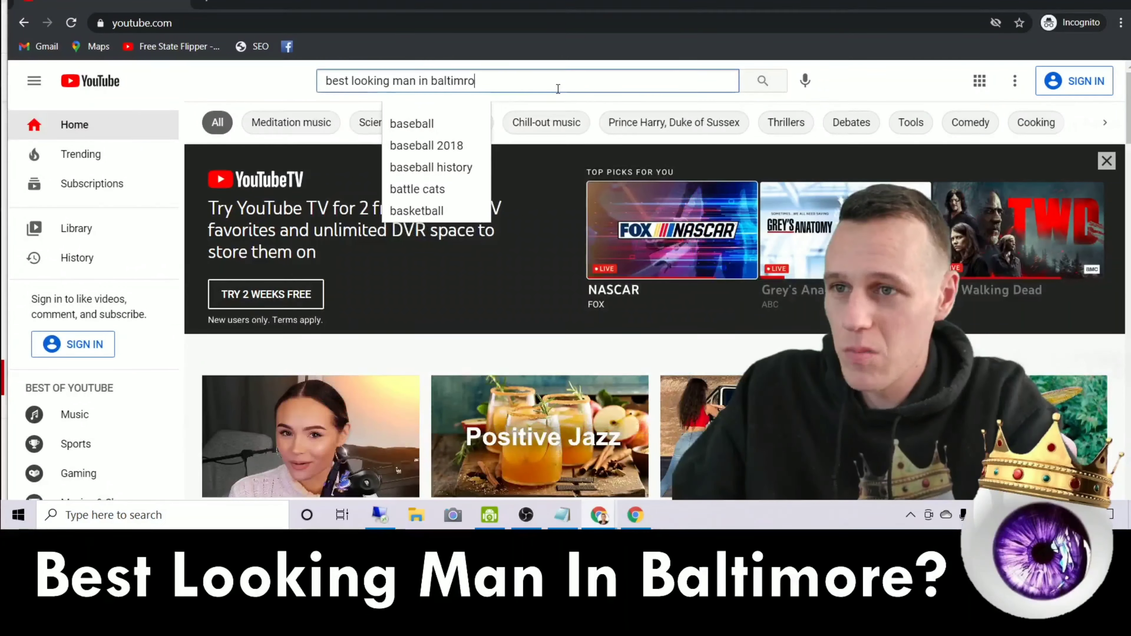
text(ore)
key(Return)
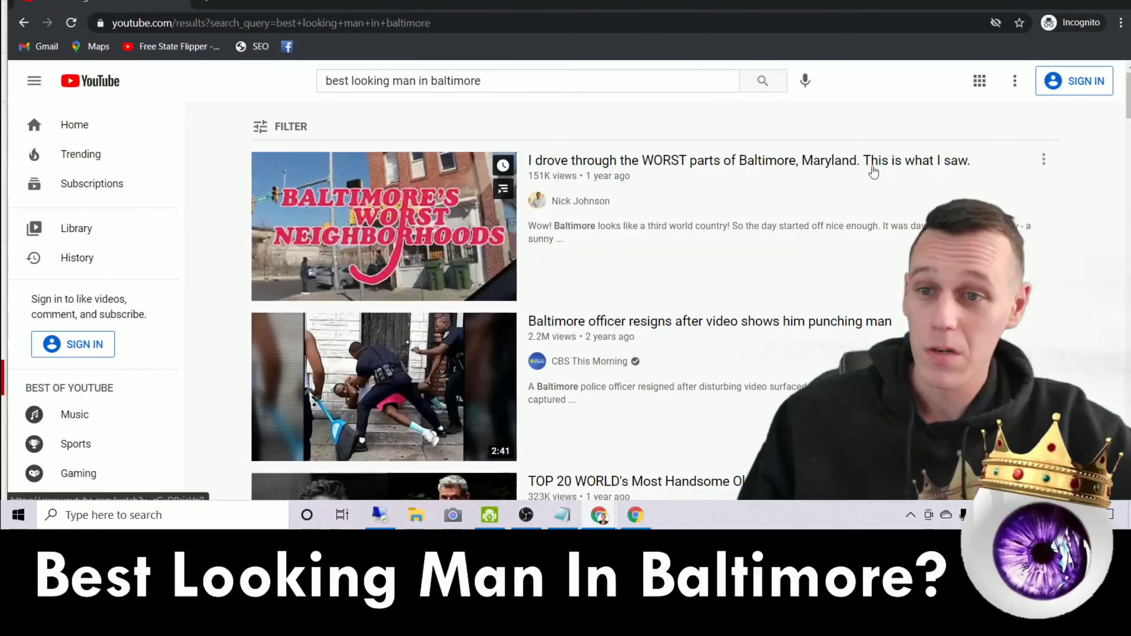
- Review the YouTube results for "best looking man in baltimore" and the search suggestions offered for that query
scroll(674, 341, down, 6)
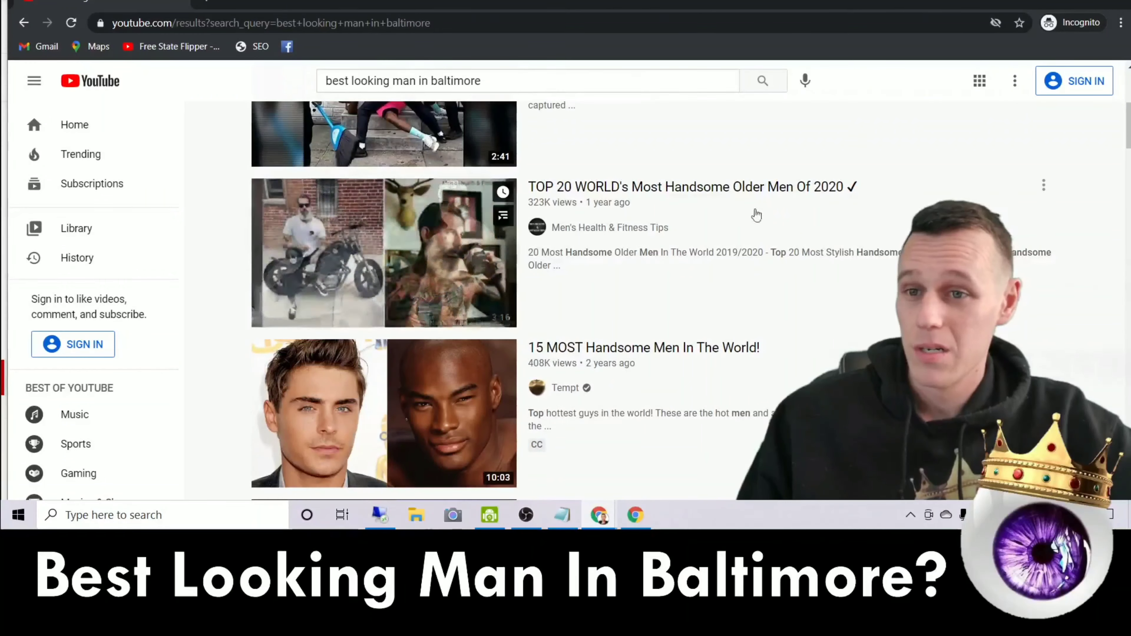
scroll(573, 229, down, 3)
scroll(1081, 294, down, 6)
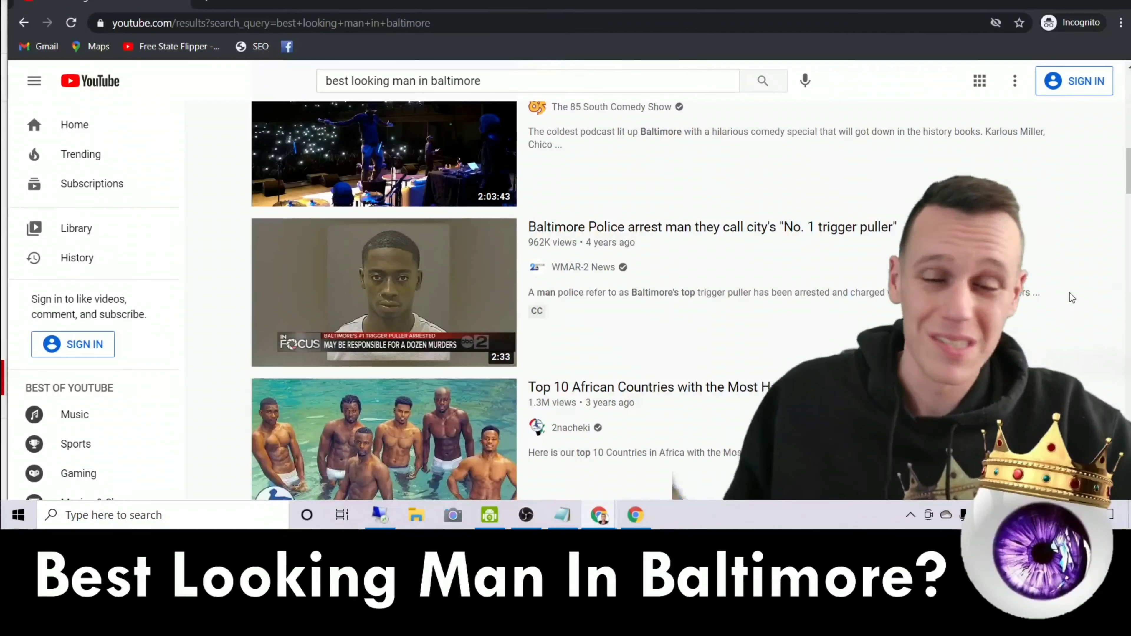
scroll(972, 283, up, 1)
scroll(972, 284, up, 10)
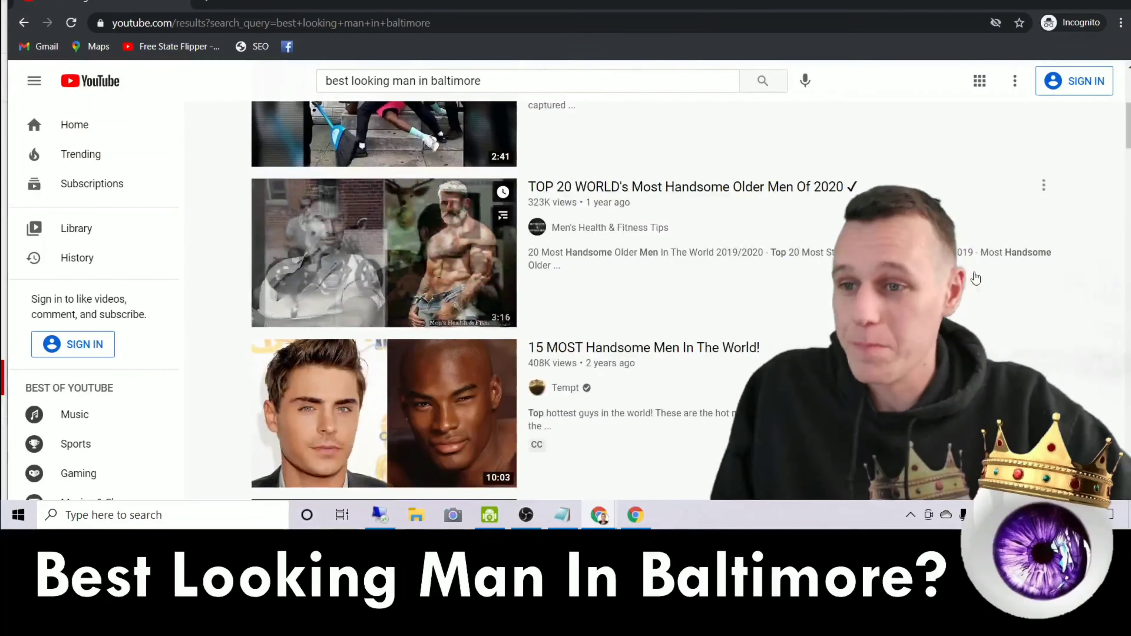
scroll(811, 266, down, 2)
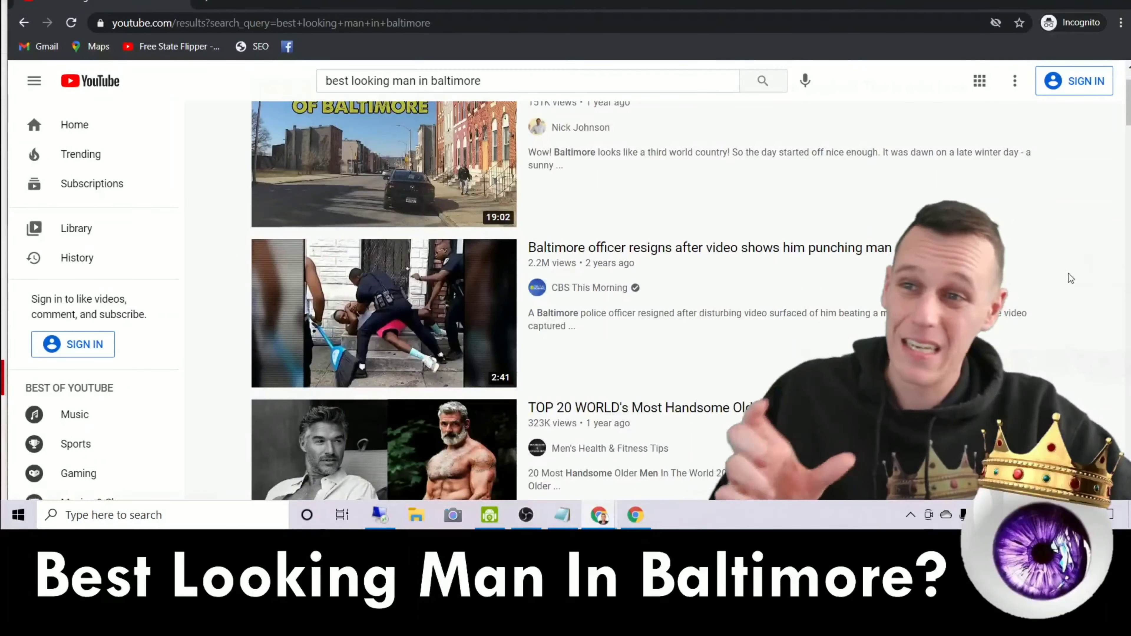
click(318, 84)
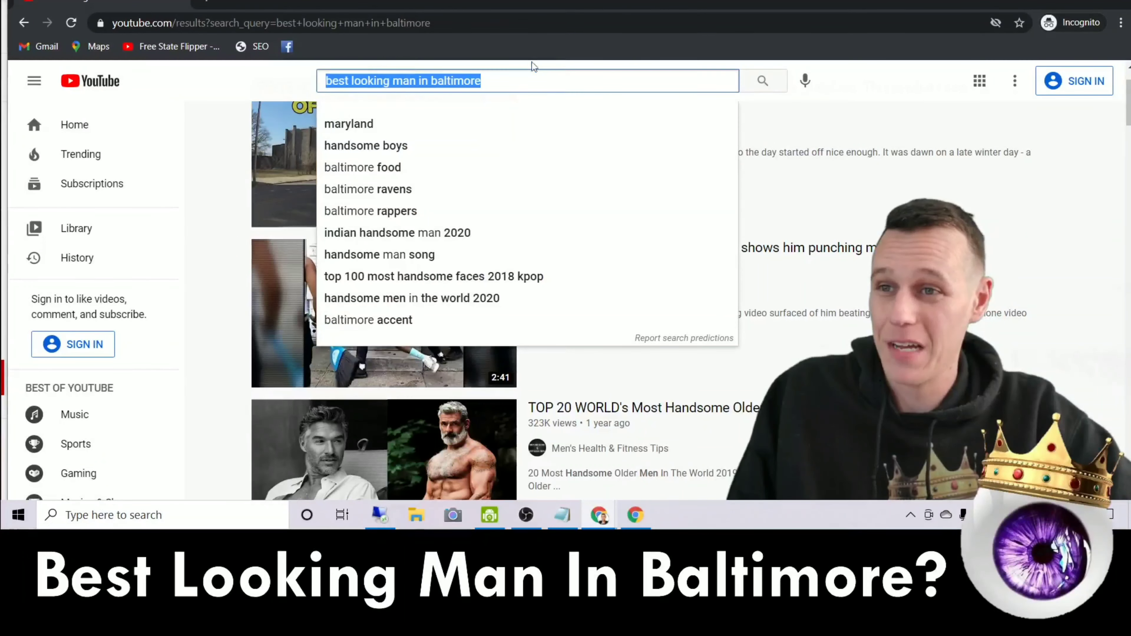
click(865, 81)
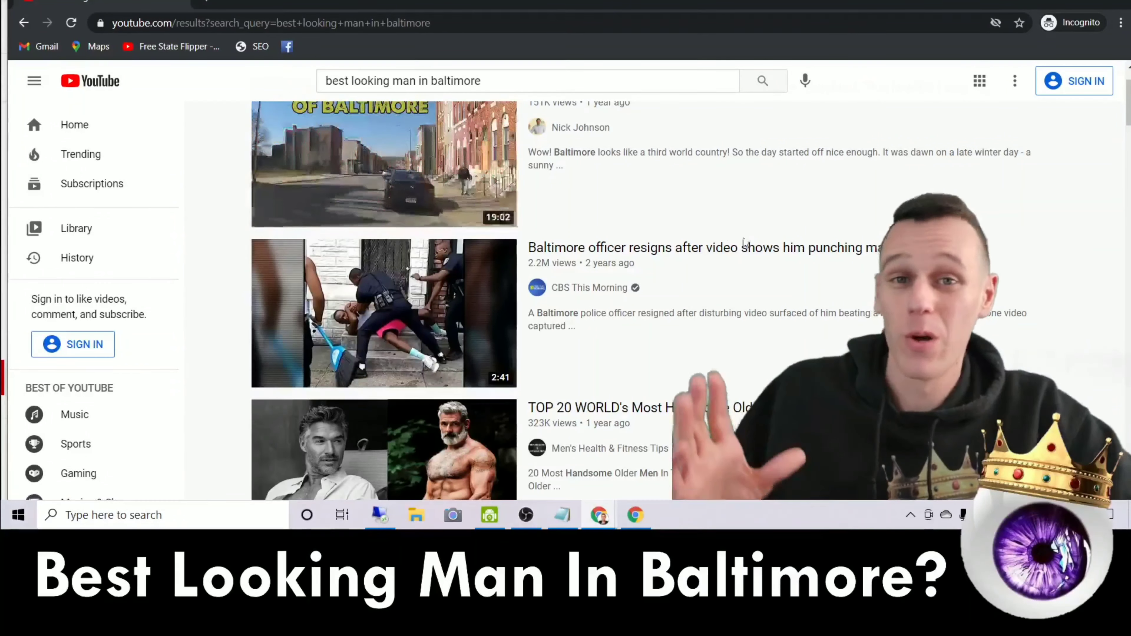
scroll(735, 258, up, 2)
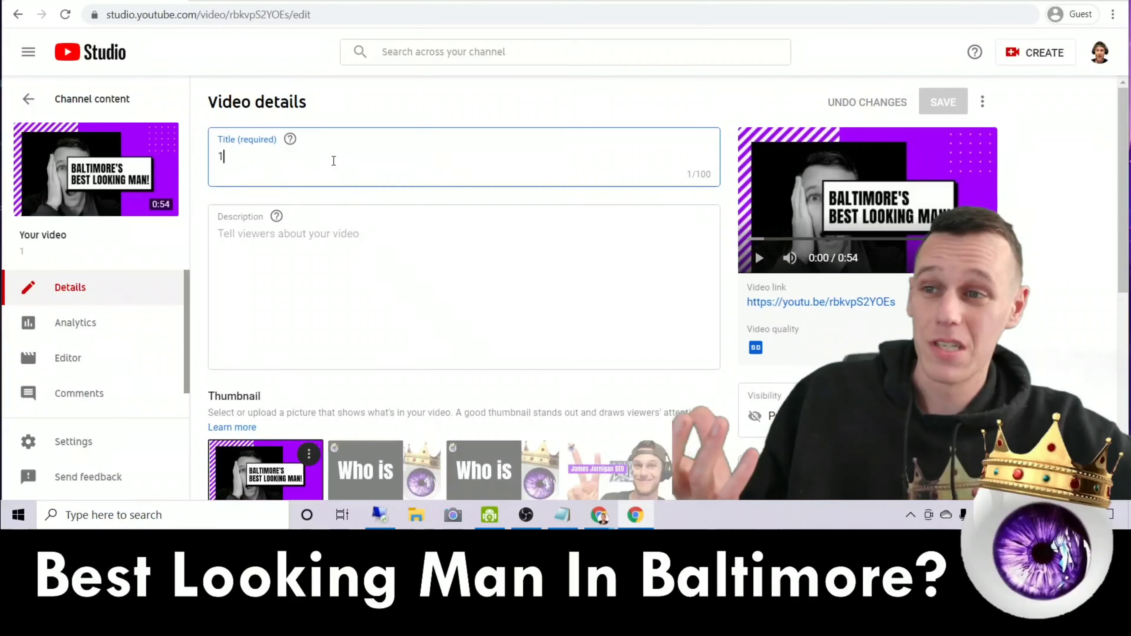
- Replace the video title in YouTube Studio with "Best Looking Man In Baltimore City, Maryland:" followed by the featured man's full name
double_click(342, 165)
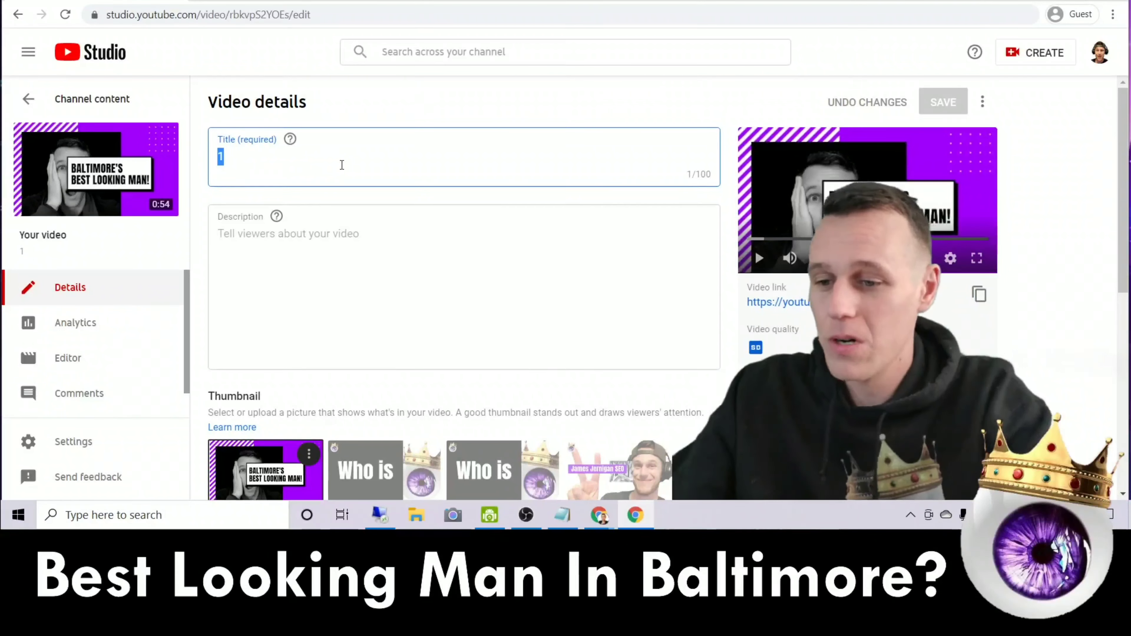
text(Best Loo)
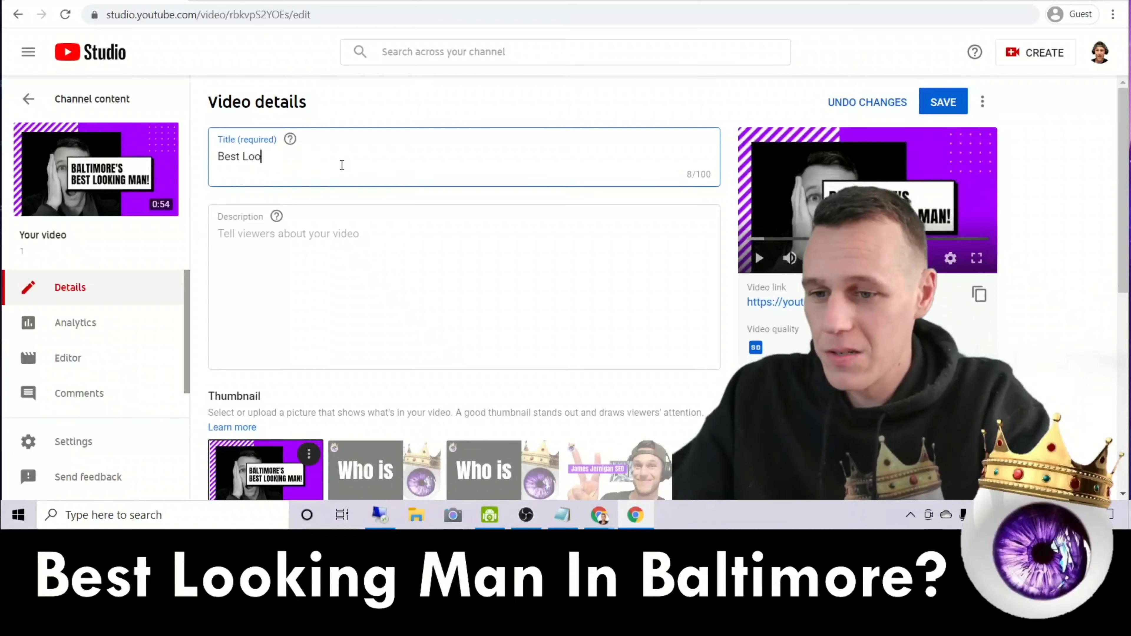
text(king Man In)
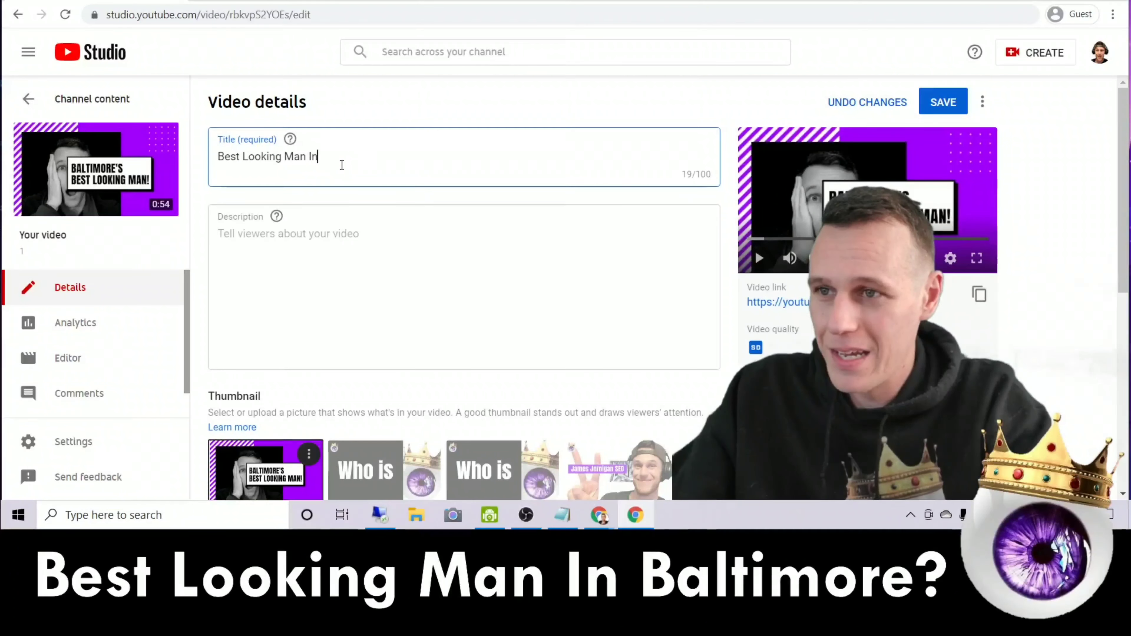
text( Baltimore)
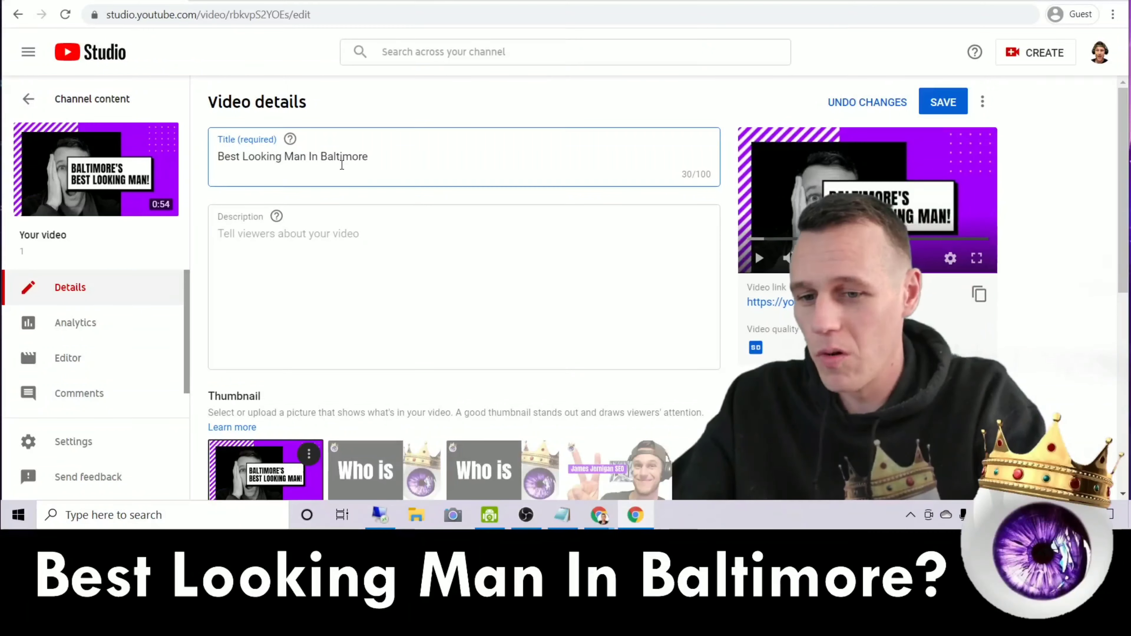
text(City, Maryland)
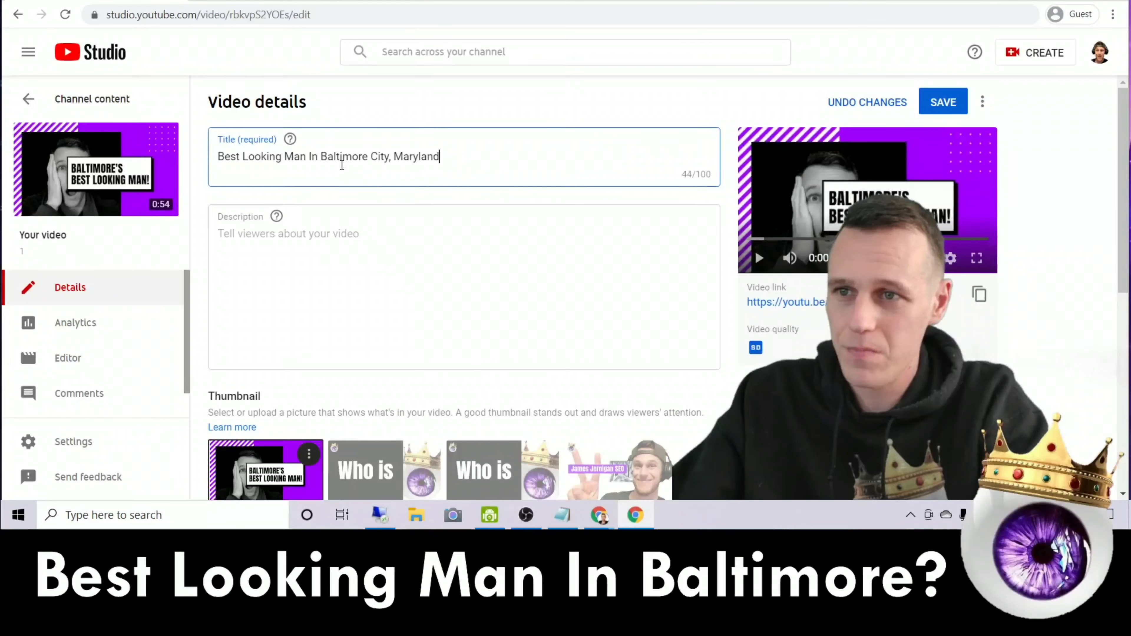
text(: James )
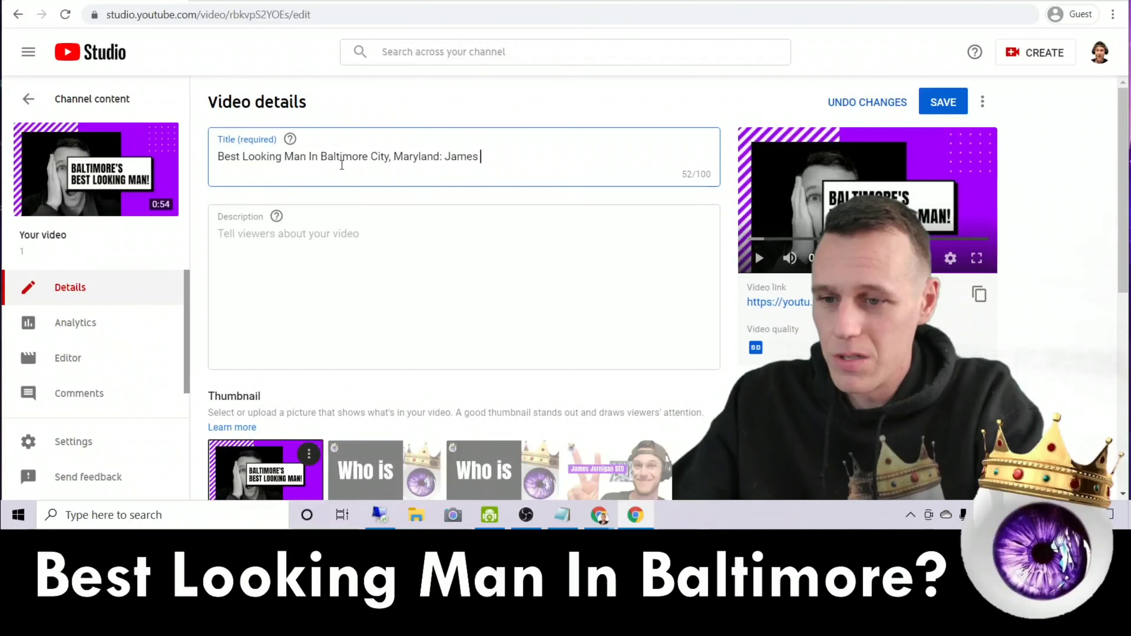
text(Jernigan)
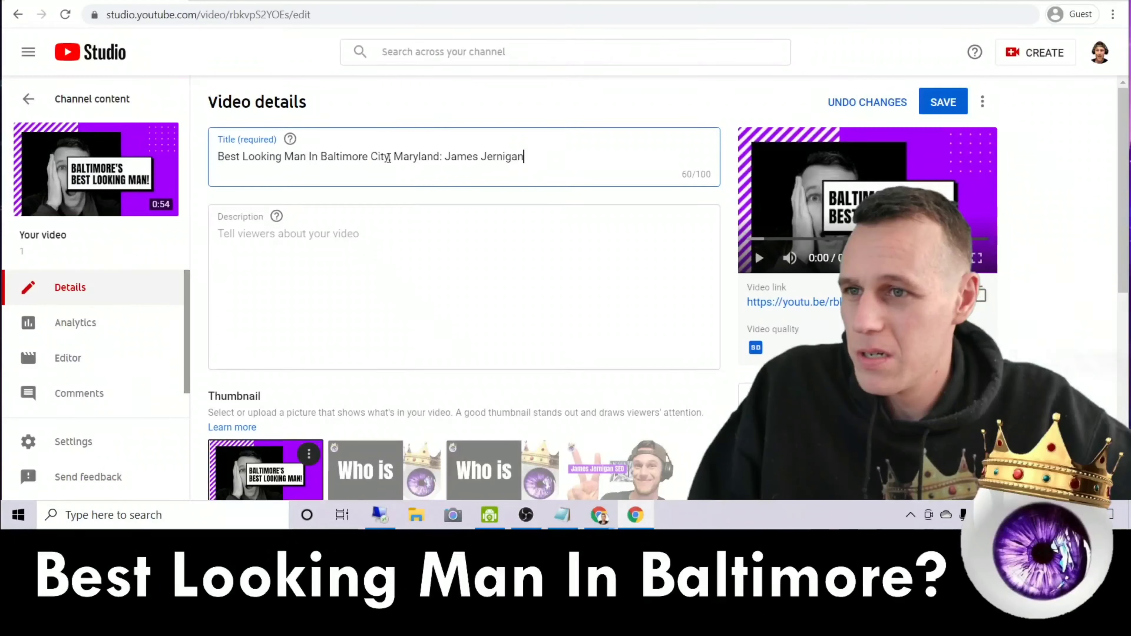
- Insert "Just Announced" after "Maryland" in the video title, keeping the colon before the man's name
click(440, 157)
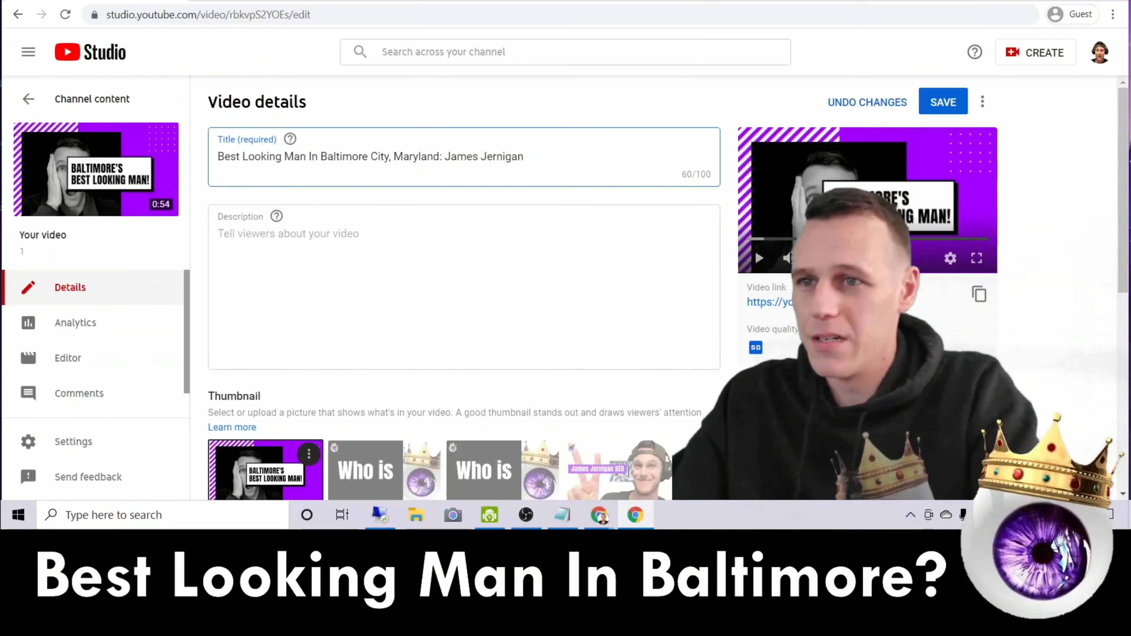
text(Just An)
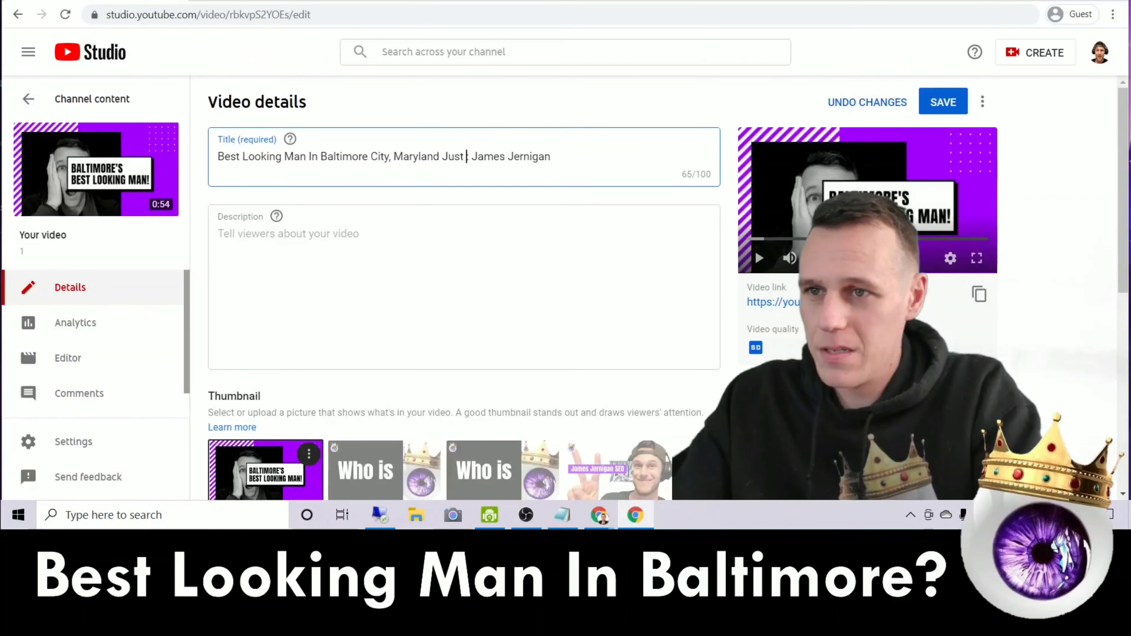
text(nounced:)
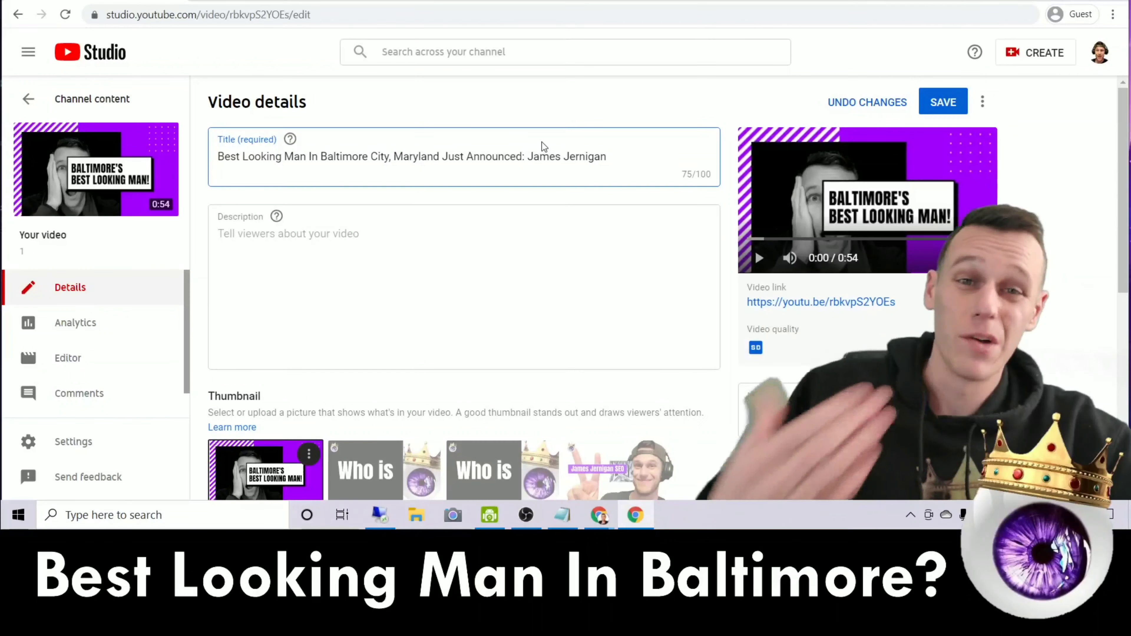
click(524, 156)
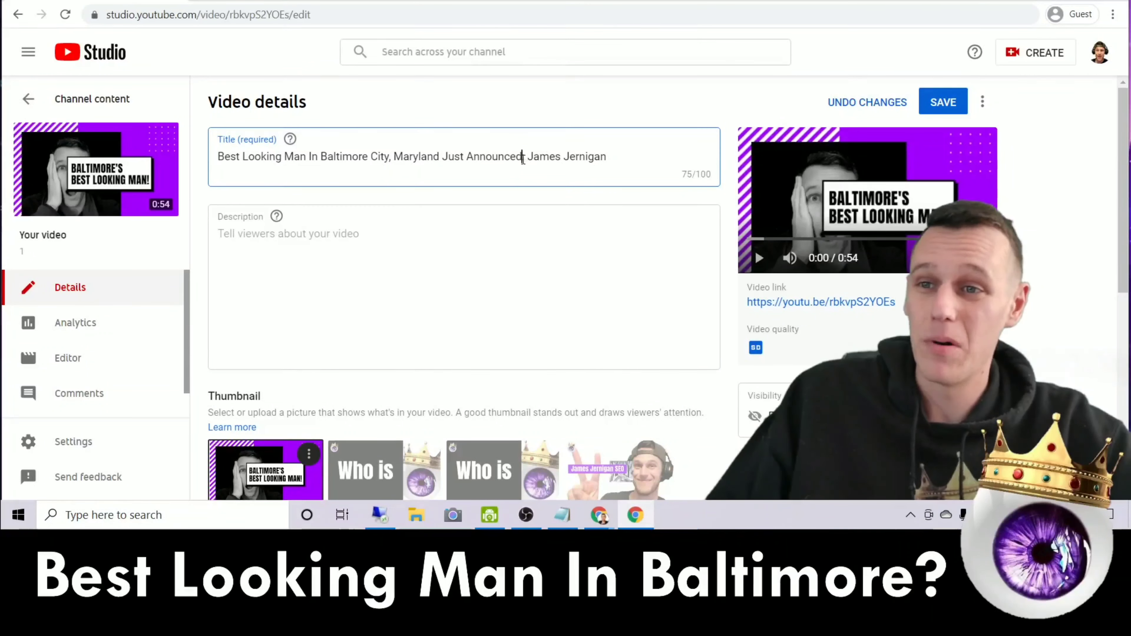
drag(489, 158, 442, 157)
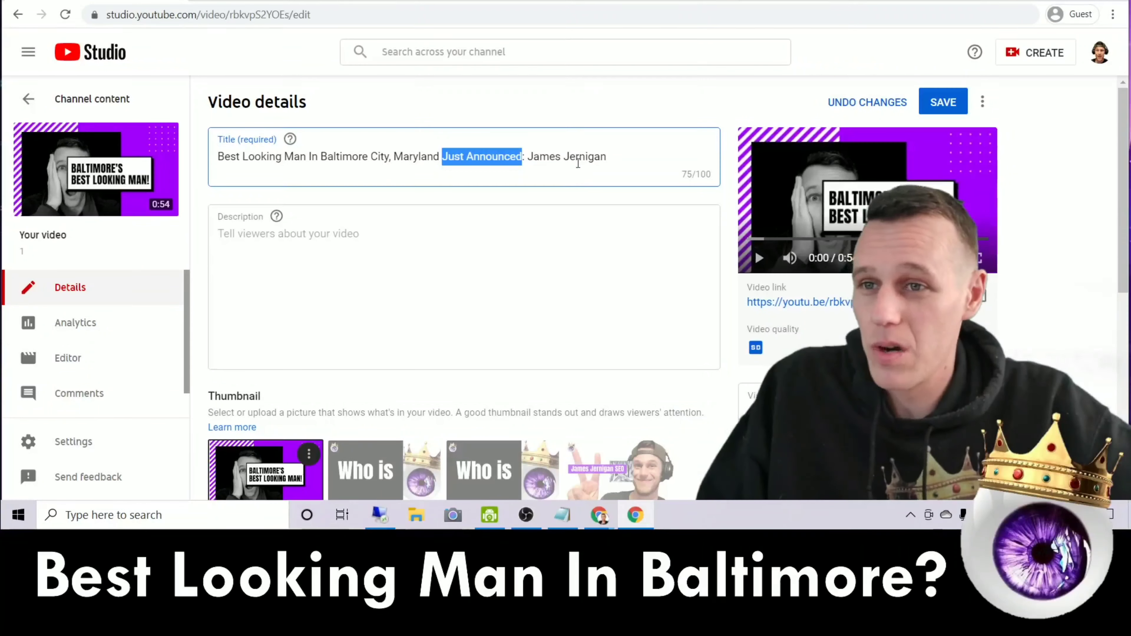
- Copy the complete video title and paste it into the video's empty description
triple_click(574, 156)
right_click(573, 156)
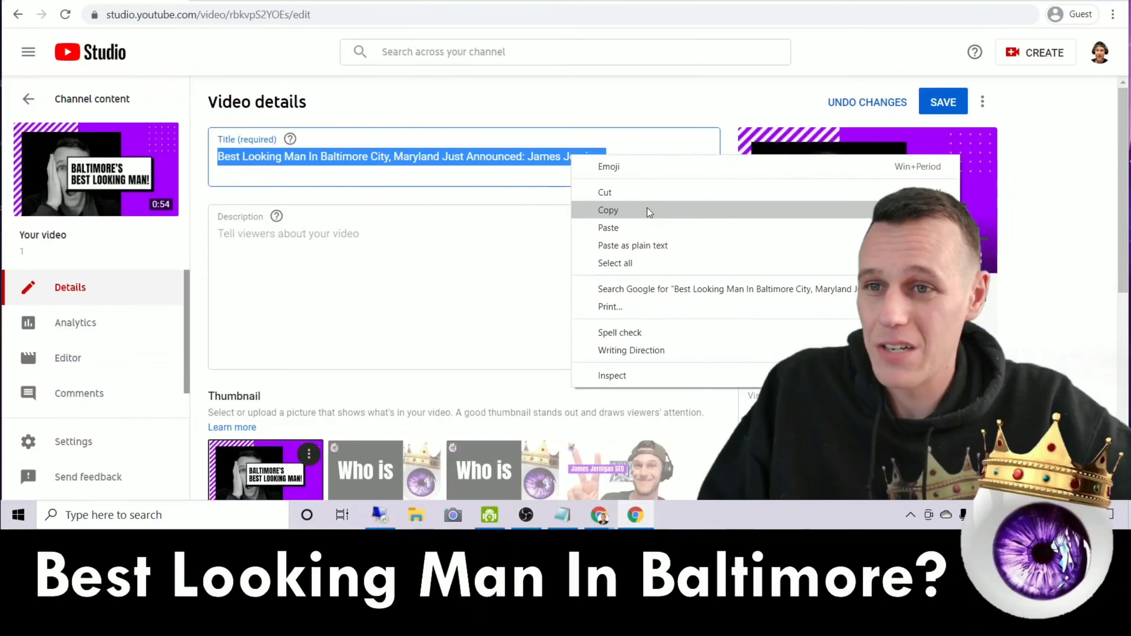
click(647, 208)
click(326, 237)
right_click(325, 238)
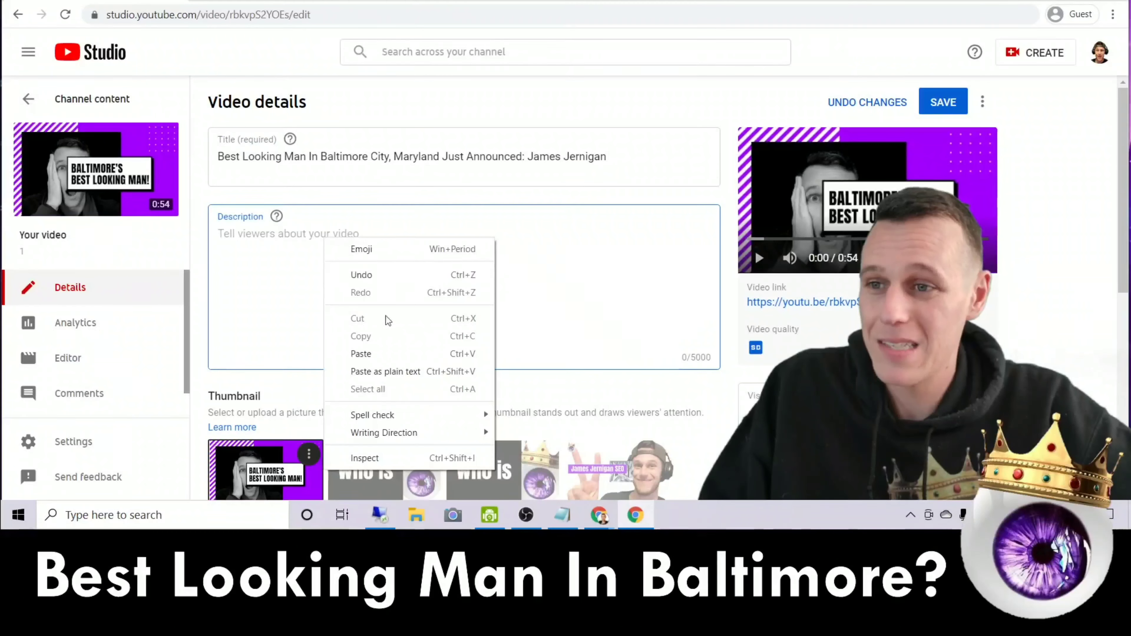
click(403, 352)
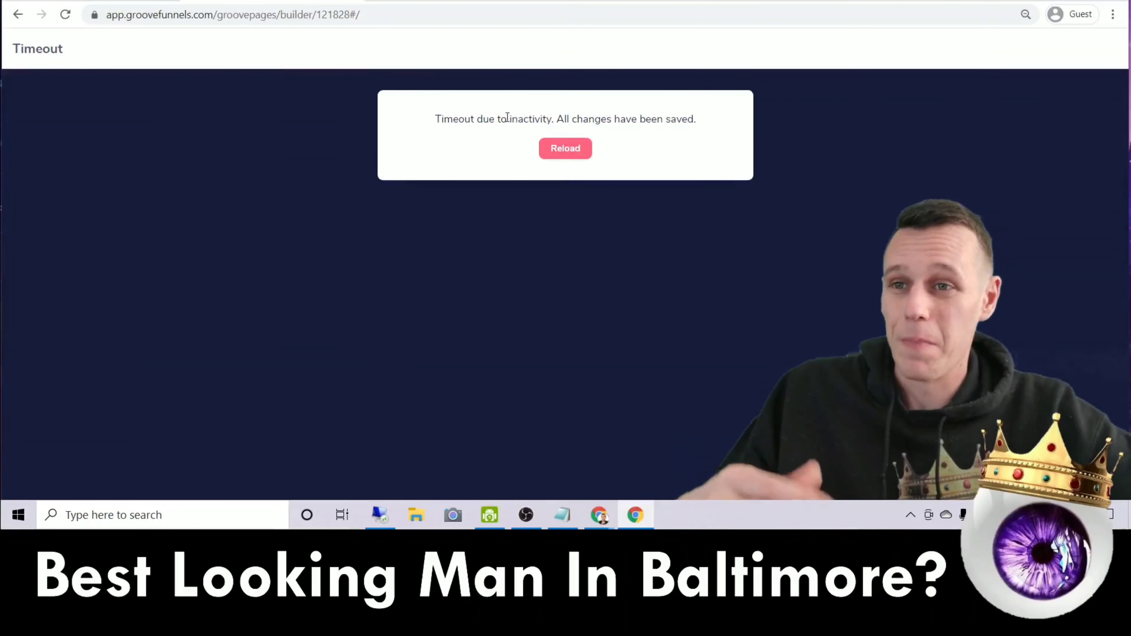
- Reload the timed-out GroovePages builder and open the hidden page "Best Looking Man In Baltimore" to view its content
click(562, 156)
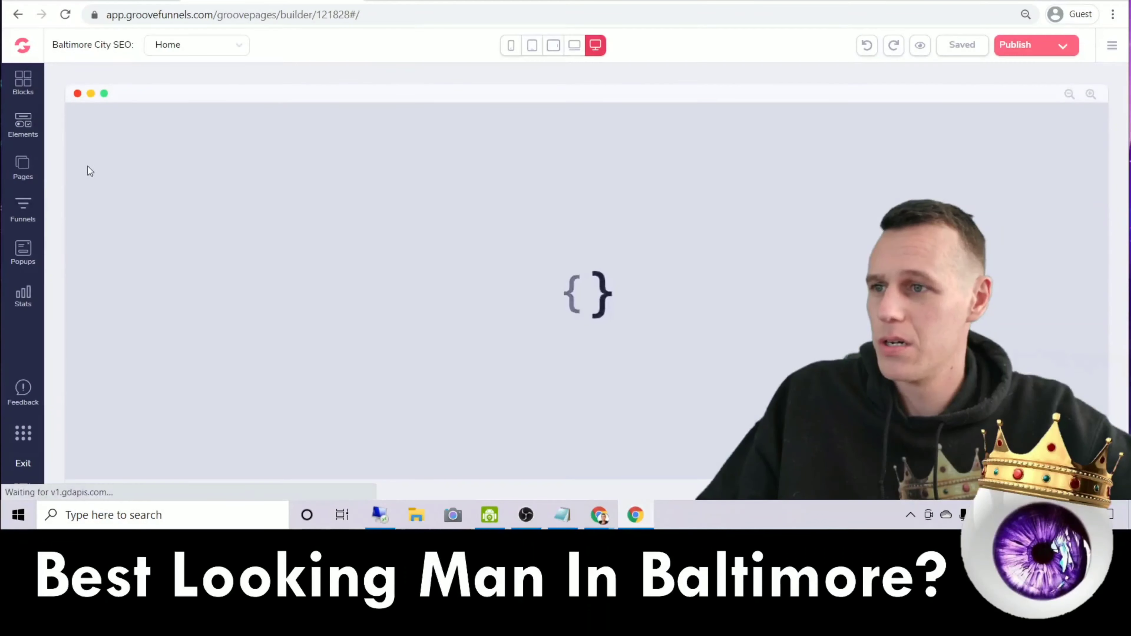
click(29, 162)
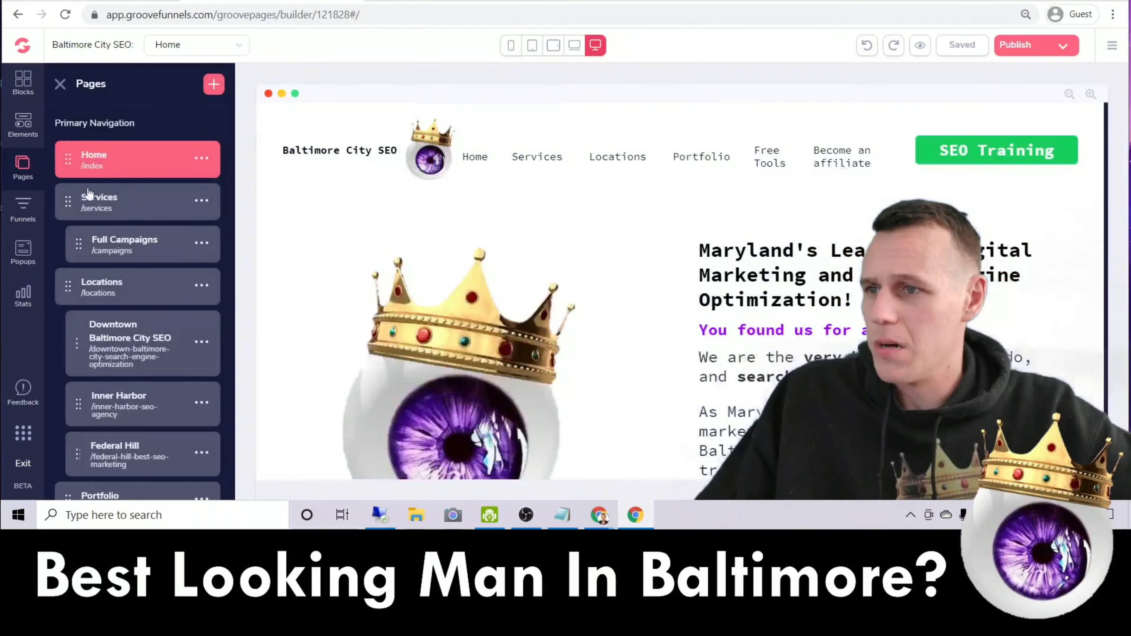
scroll(168, 240, down, 10)
scroll(168, 241, up, 5)
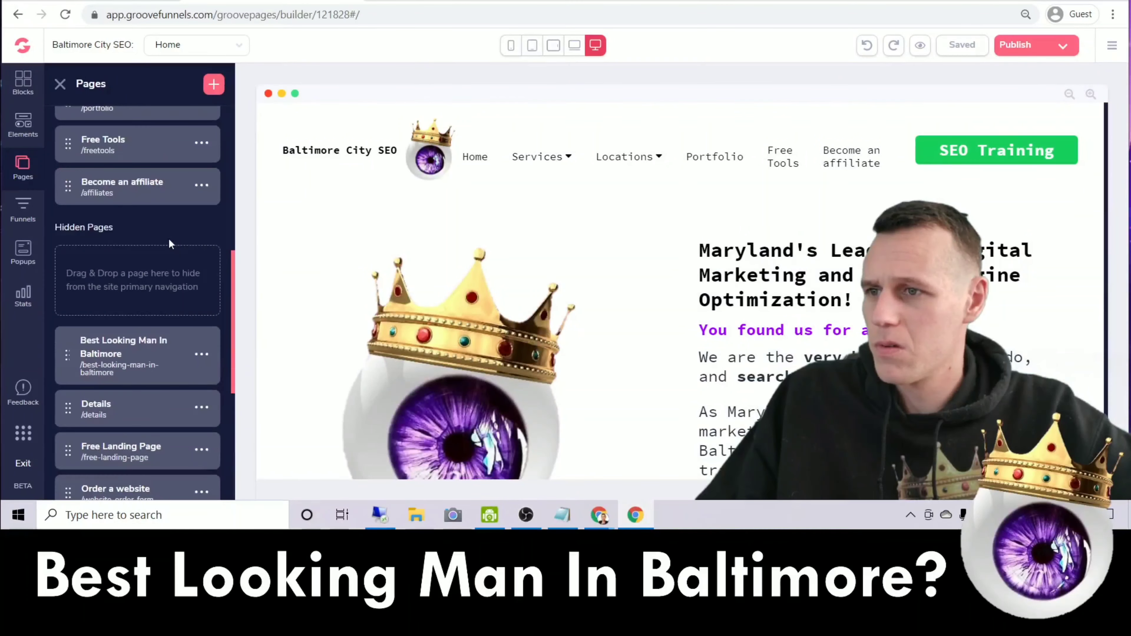
scroll(169, 242, down, 2)
click(180, 282)
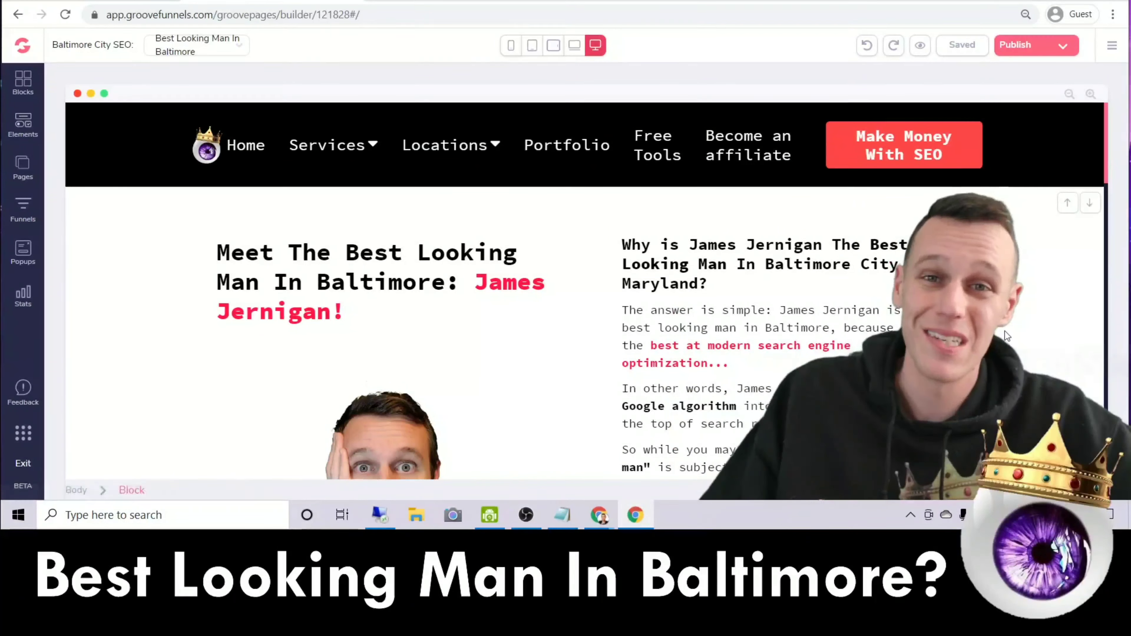
scroll(855, 236, down, 3)
scroll(855, 236, up, 3)
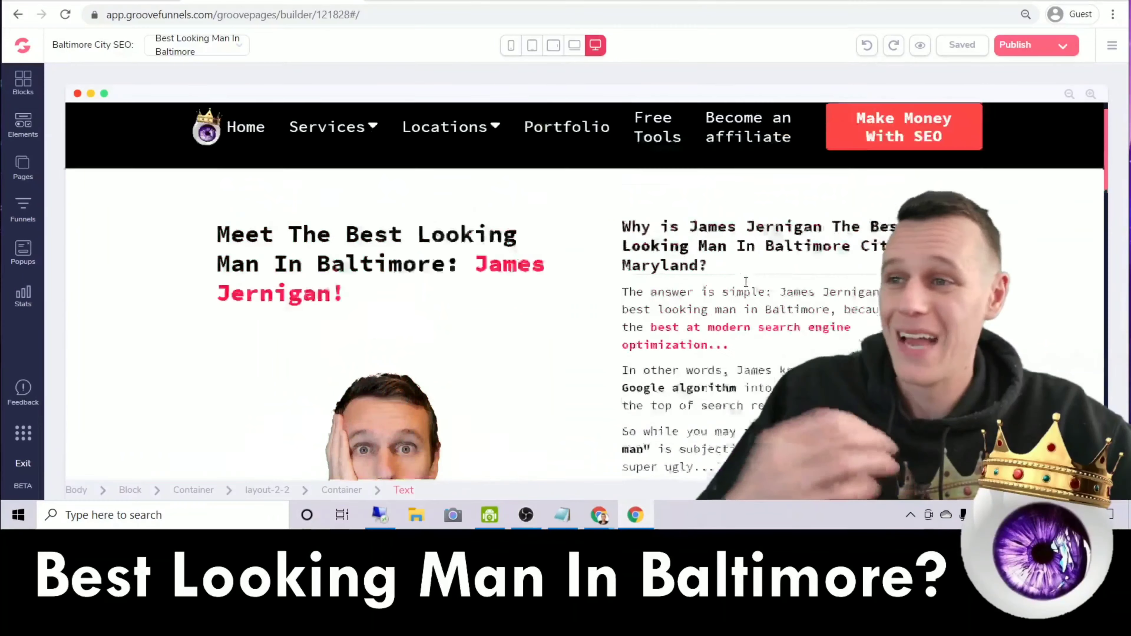
- Open the settings of the "Best Looking Man In Baltimore" page and examine its page URL
click(27, 177)
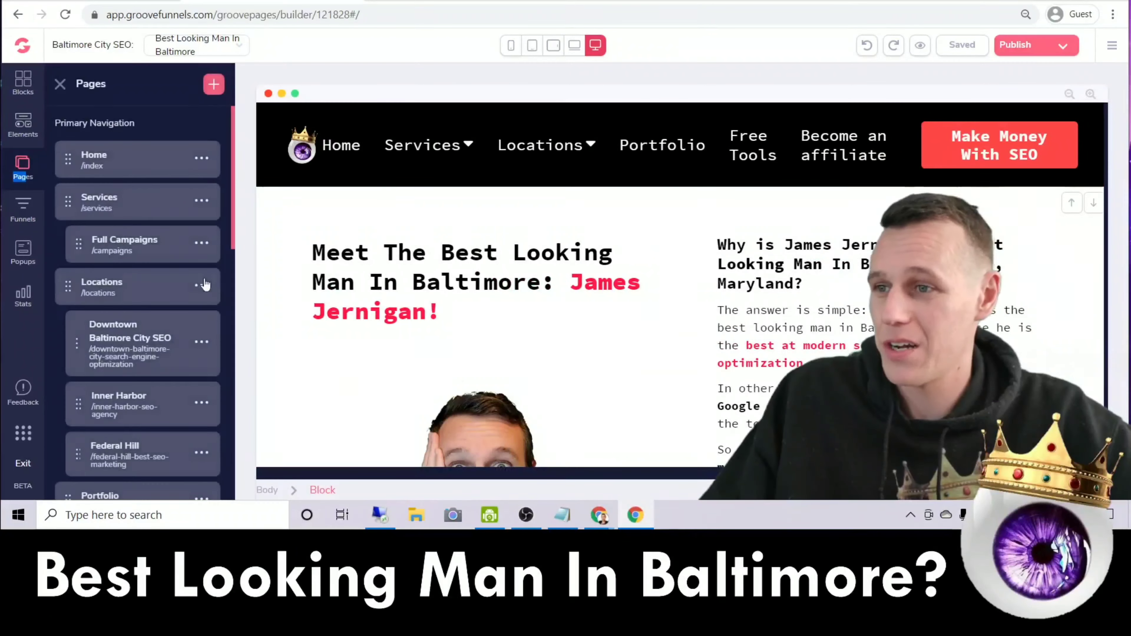
scroll(212, 352, down, 5)
click(201, 385)
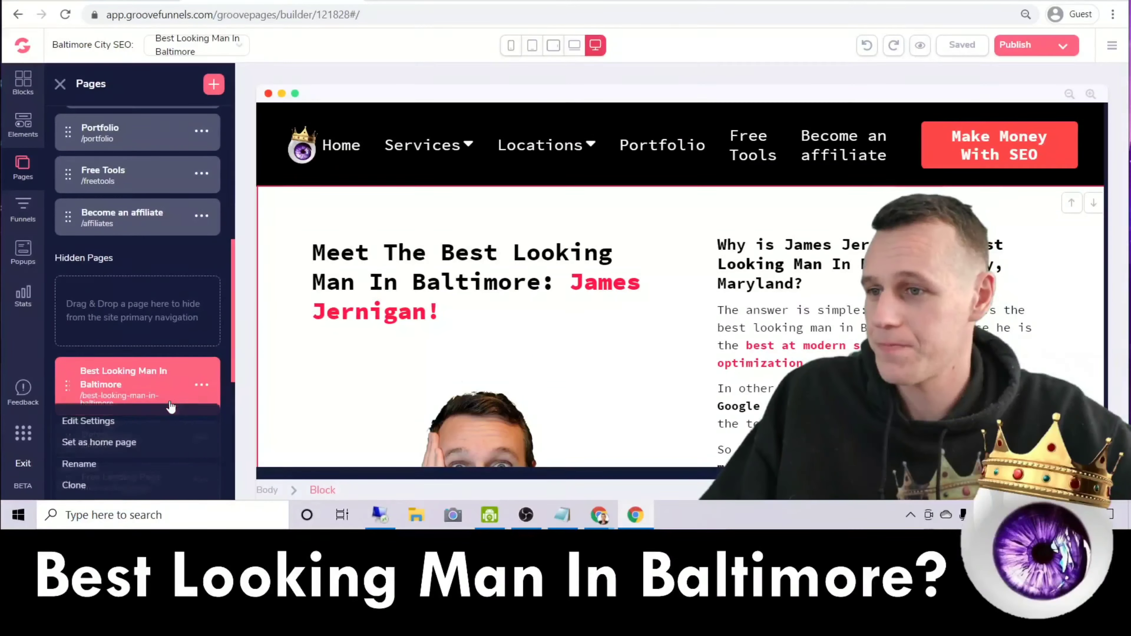
click(98, 425)
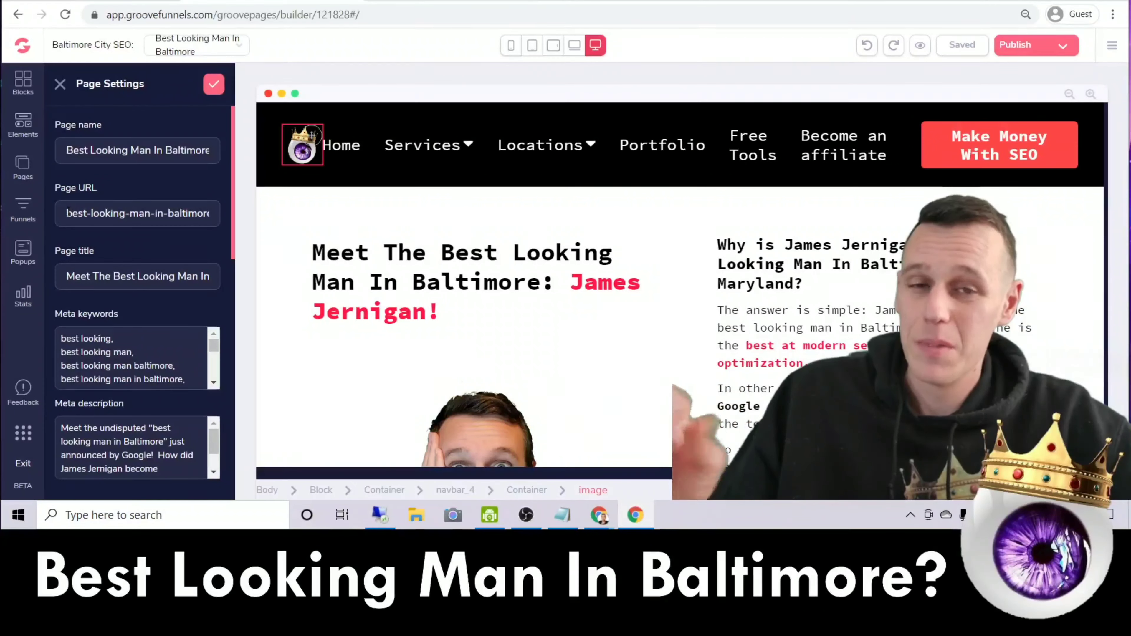
drag(70, 213, 239, 222)
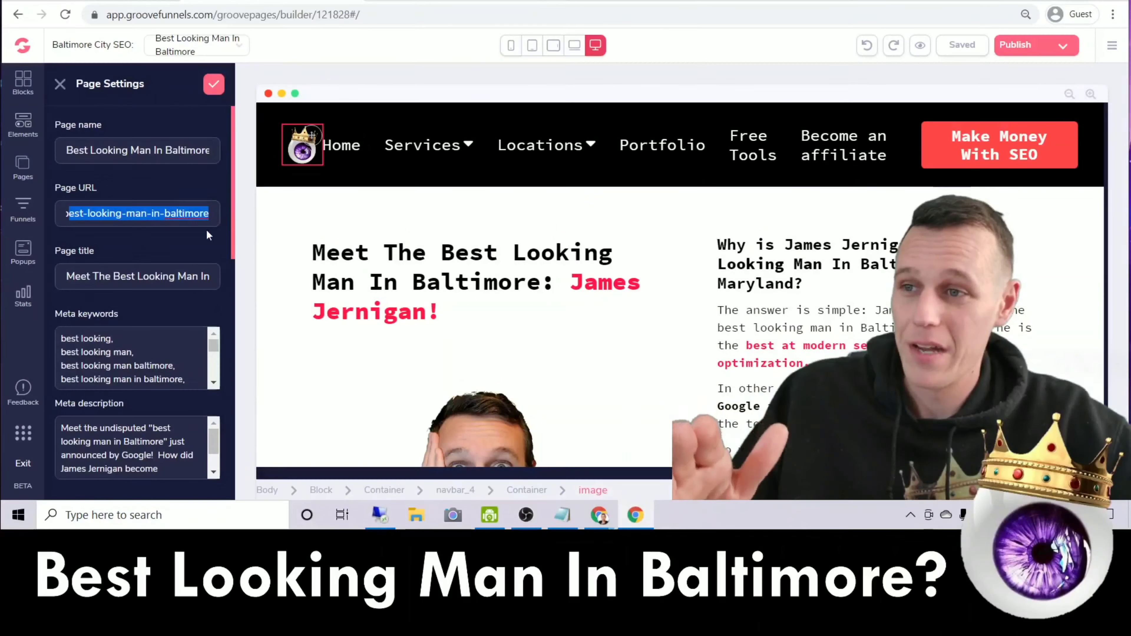
click(80, 214)
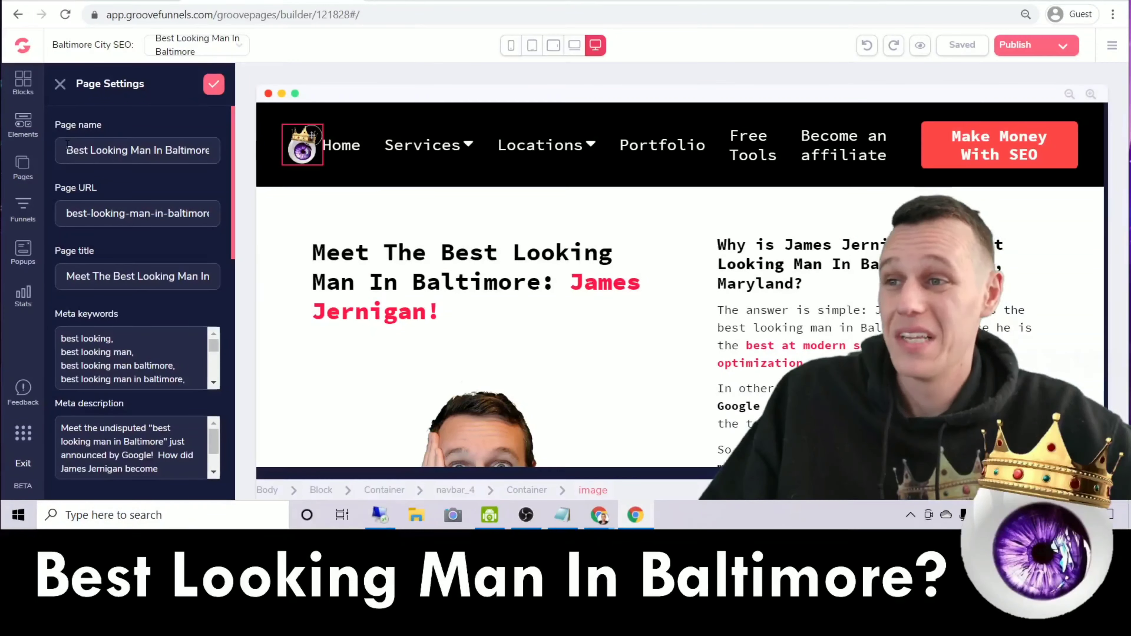
- Examine the keyword list and the meta description in the page settings
scroll(171, 194, down, 3)
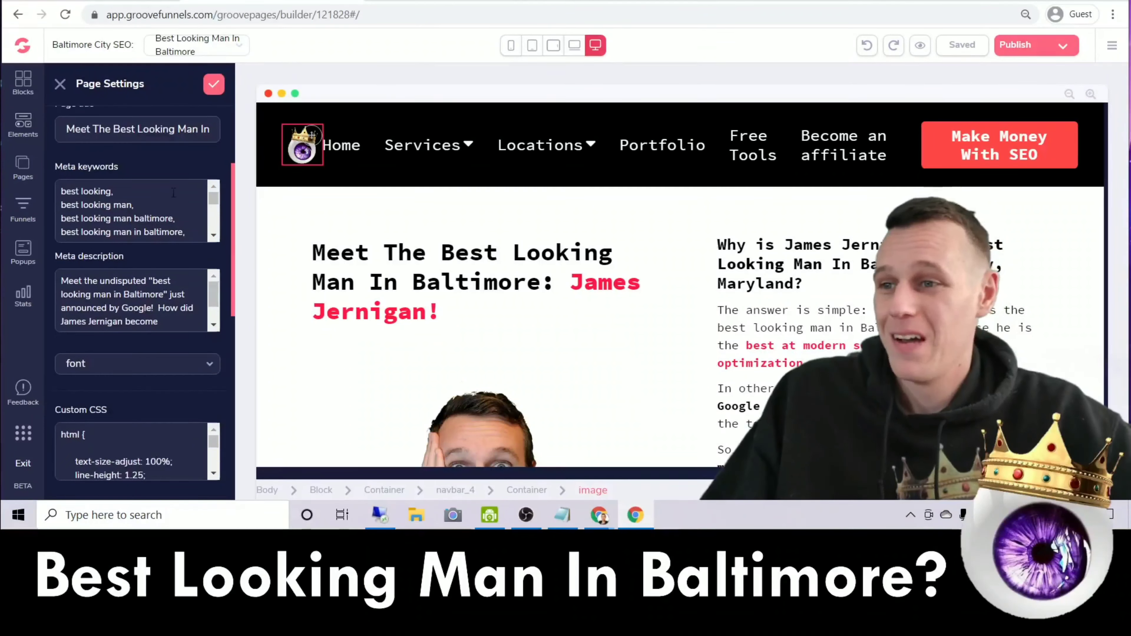
drag(136, 204, 155, 241)
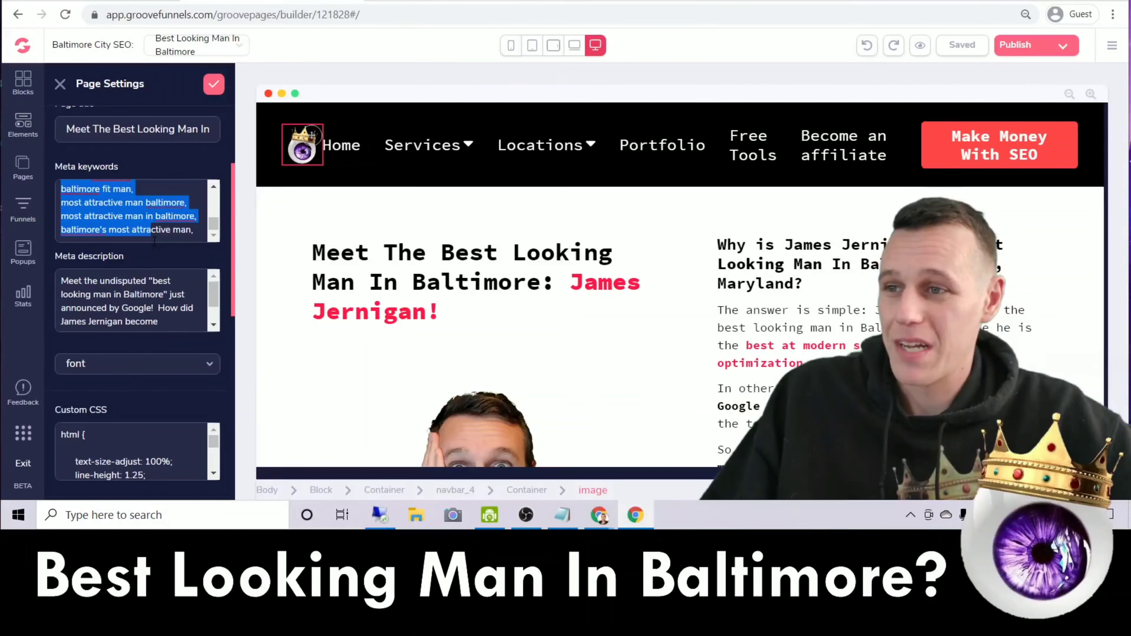
click(161, 203)
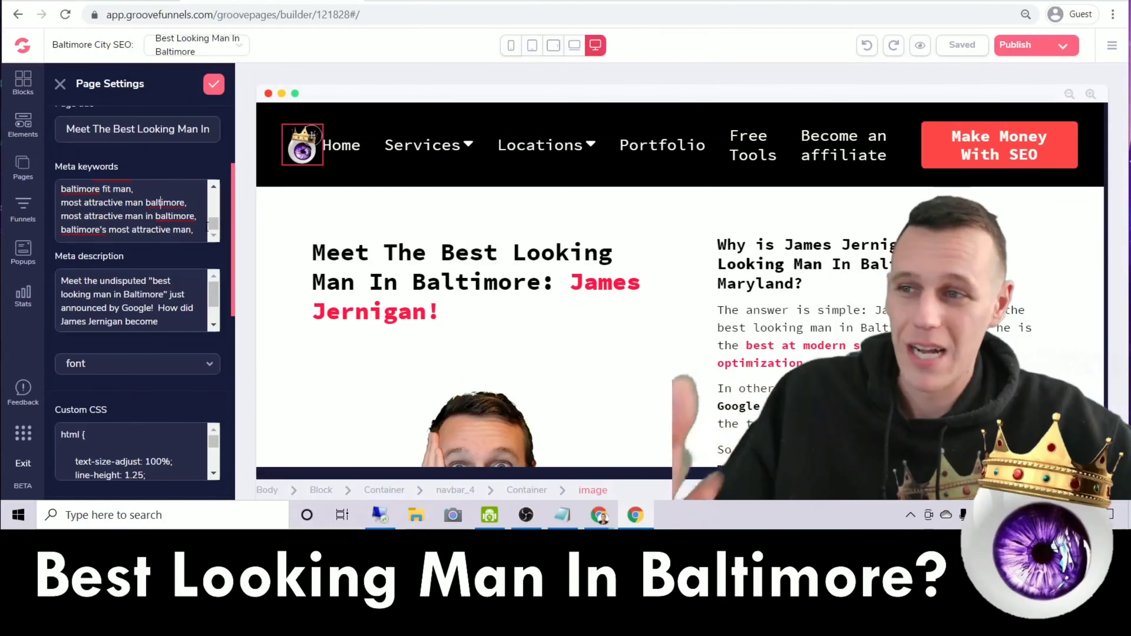
scroll(207, 225, up, 3)
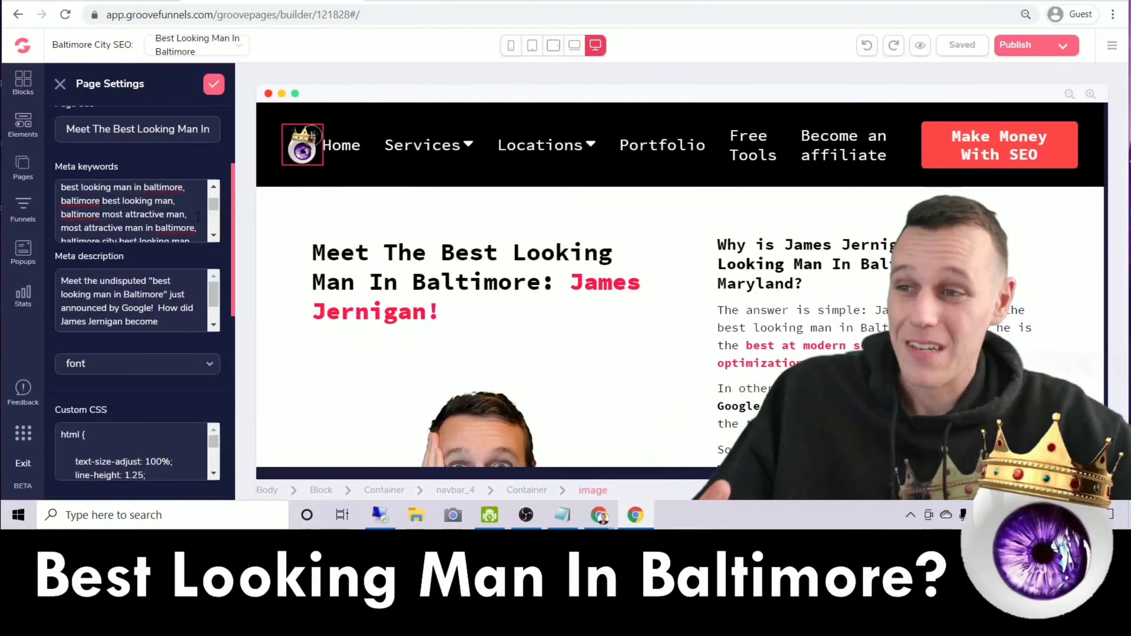
scroll(199, 217, down, 3)
scroll(173, 259, down, 2)
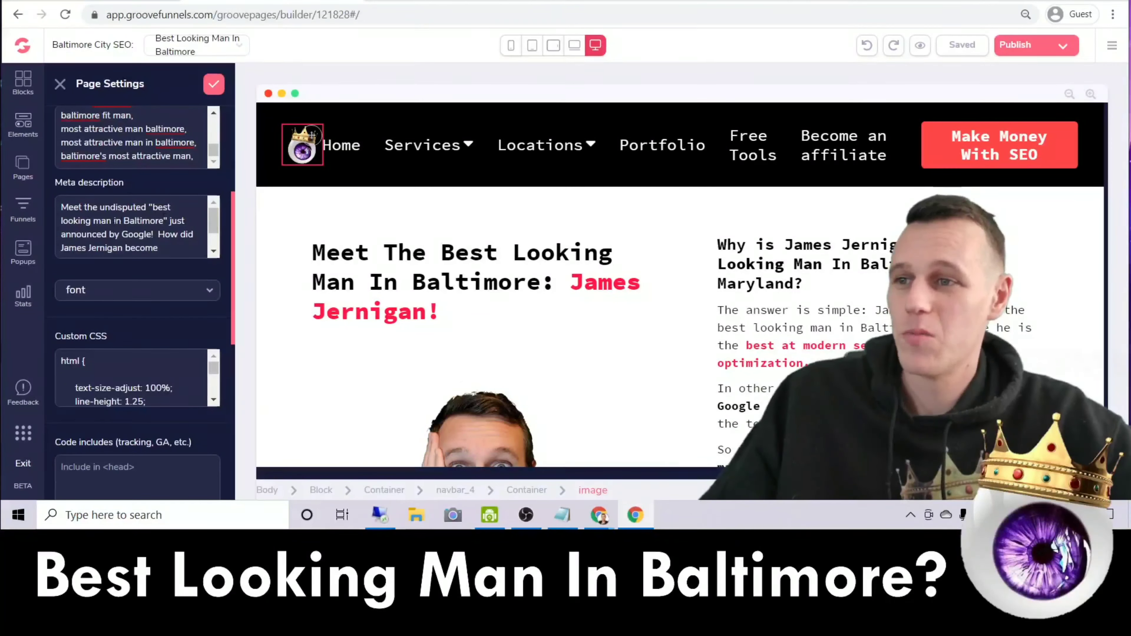
scroll(176, 225, down, 2)
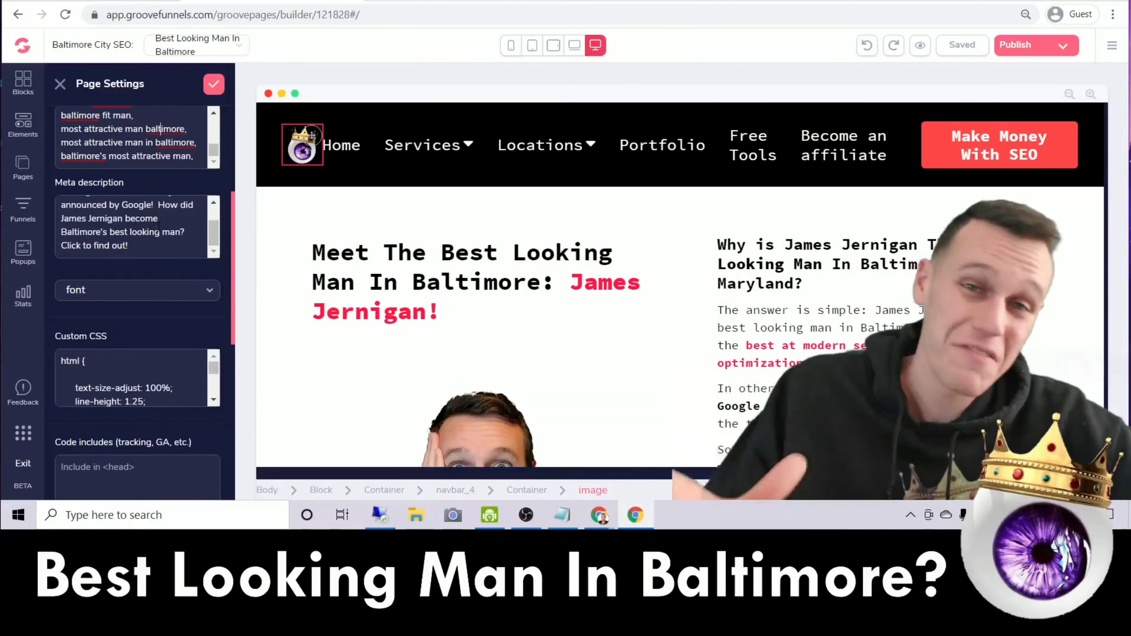
- Review the page settings from the page name down to the Open Graph image and social share title
scroll(158, 225, up, 2)
scroll(187, 224, up, 5)
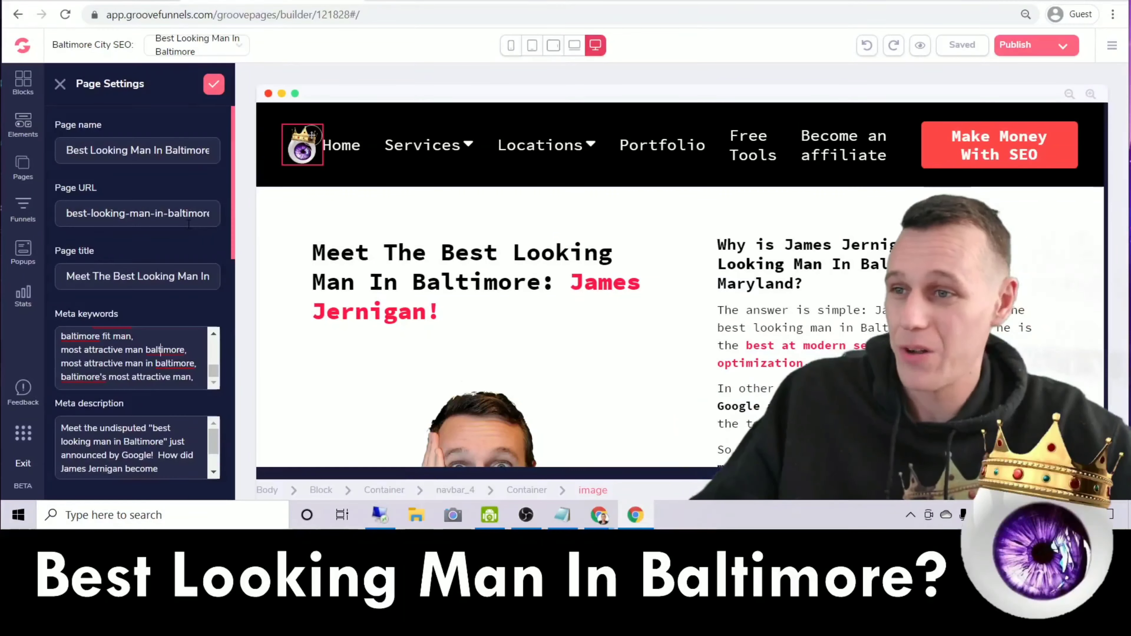
scroll(188, 224, down, 3)
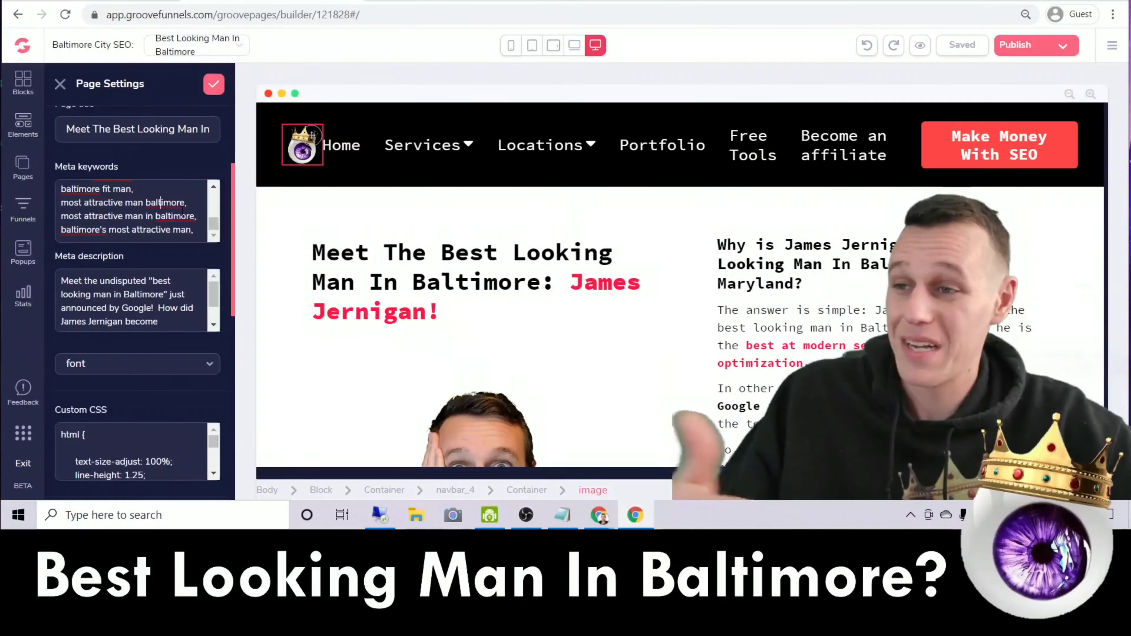
scroll(183, 211, down, 2)
scroll(182, 212, down, 2)
scroll(222, 275, down, 8)
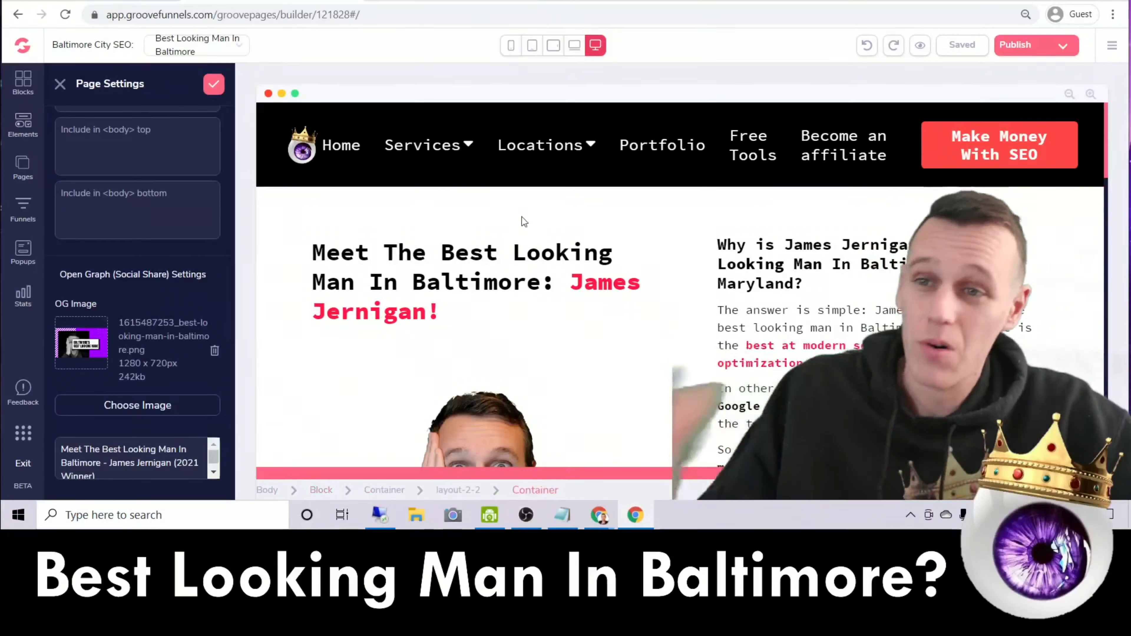
- Examine the page's main headline and the "Why is..." subheading for the target keyword
scroll(767, 292, down, 3)
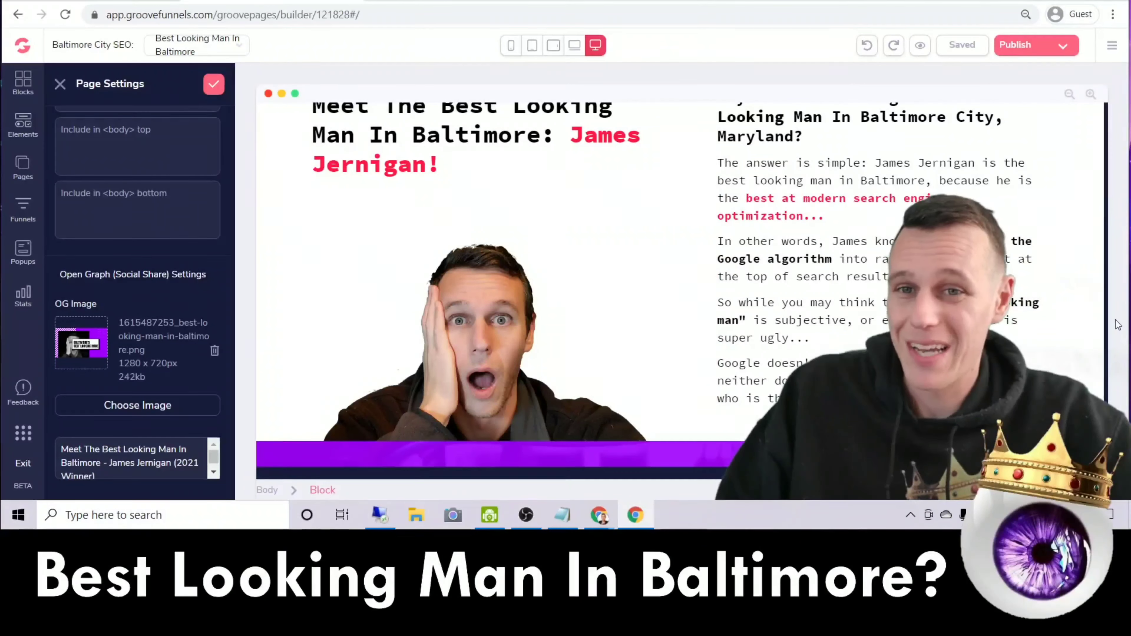
scroll(738, 267, up, 3)
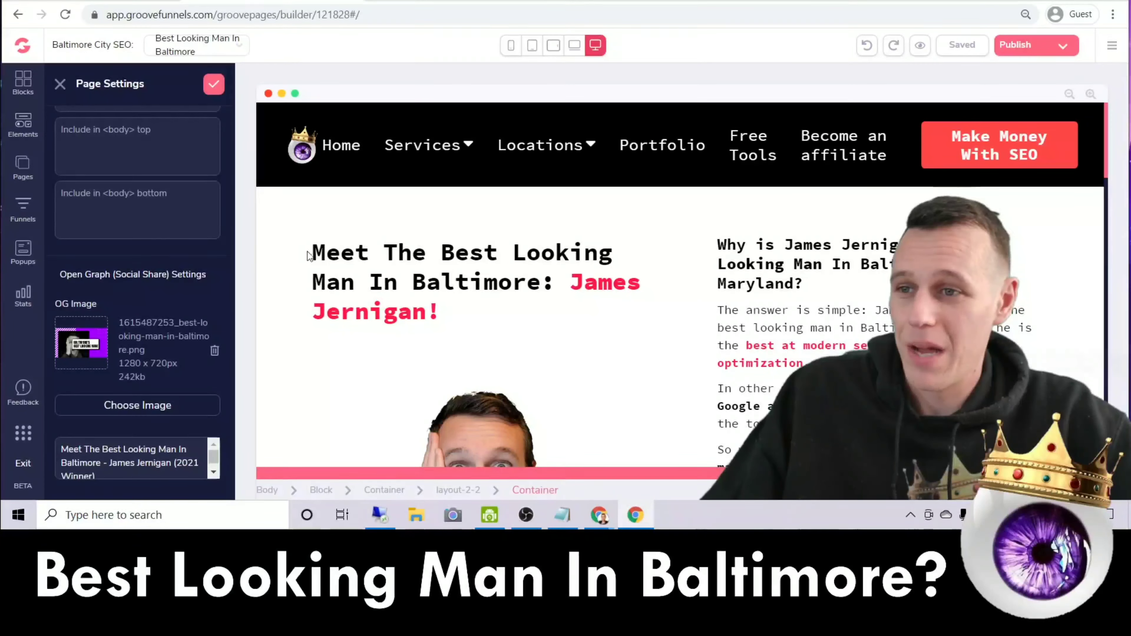
drag(311, 252, 644, 291)
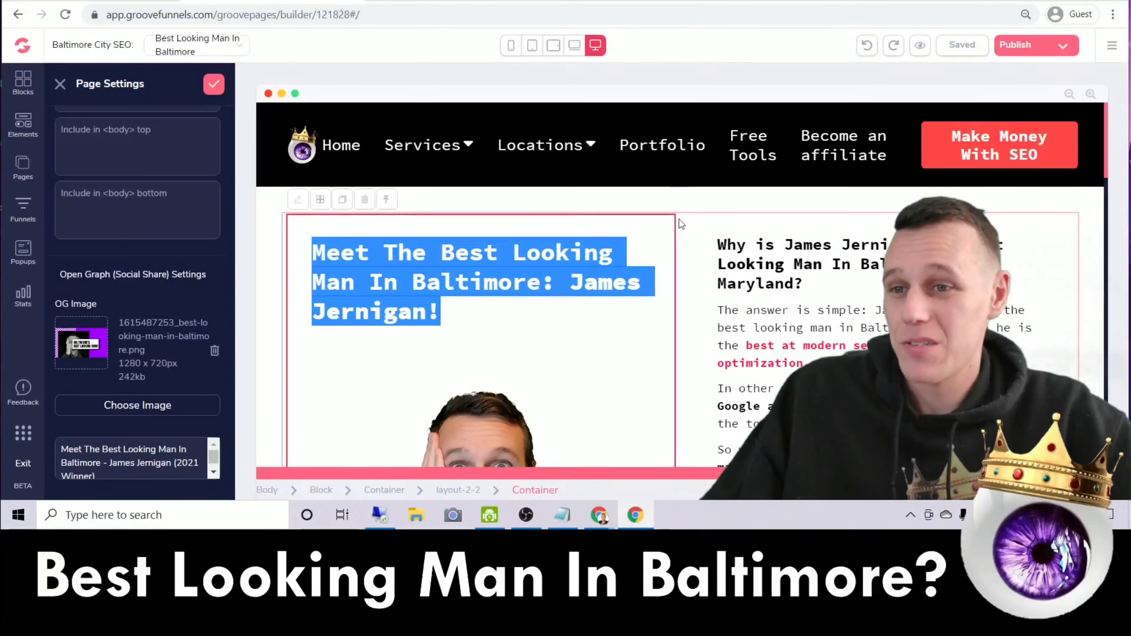
click(686, 198)
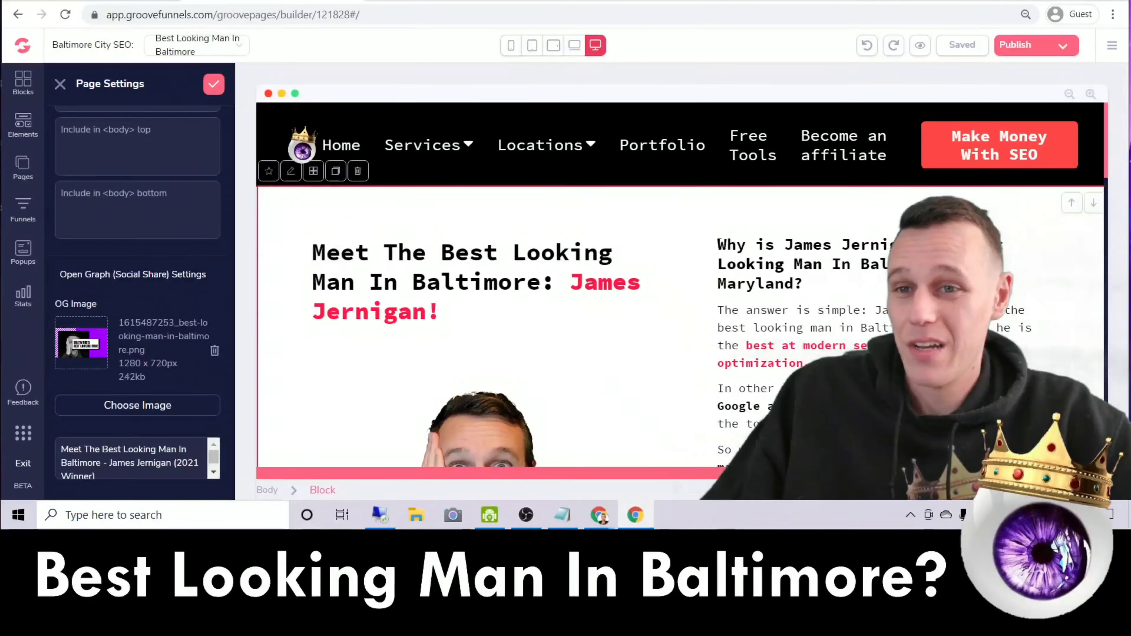
drag(719, 244, 804, 284)
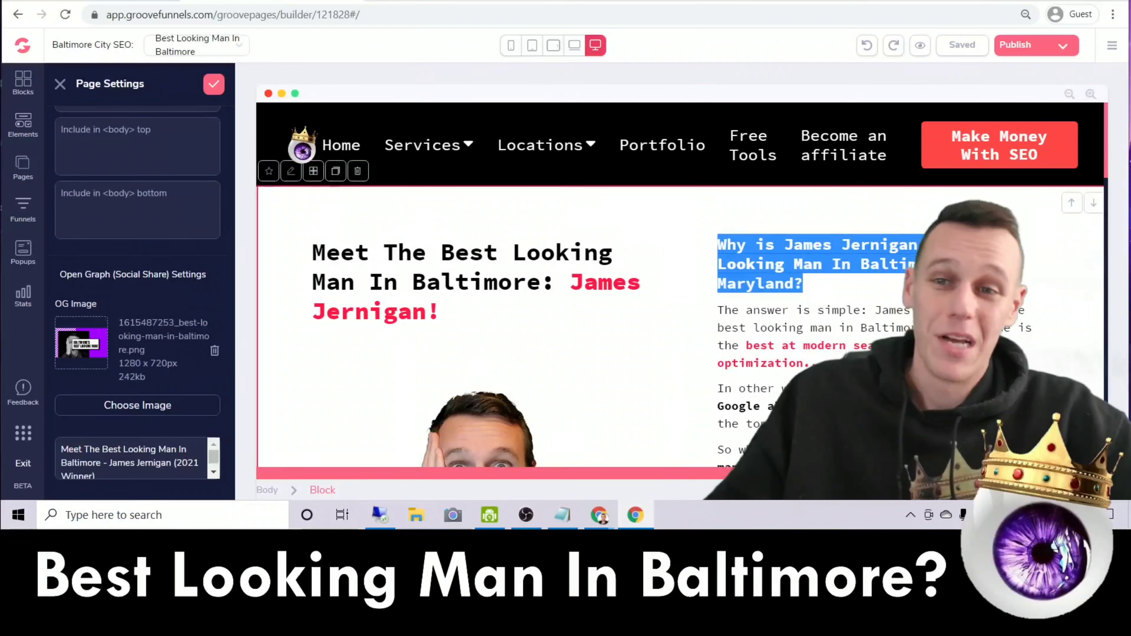
click(803, 284)
- Read the page's body text down to the "Just Announced By Google" section with the contact form and embedded video
scroll(773, 252, down, 2)
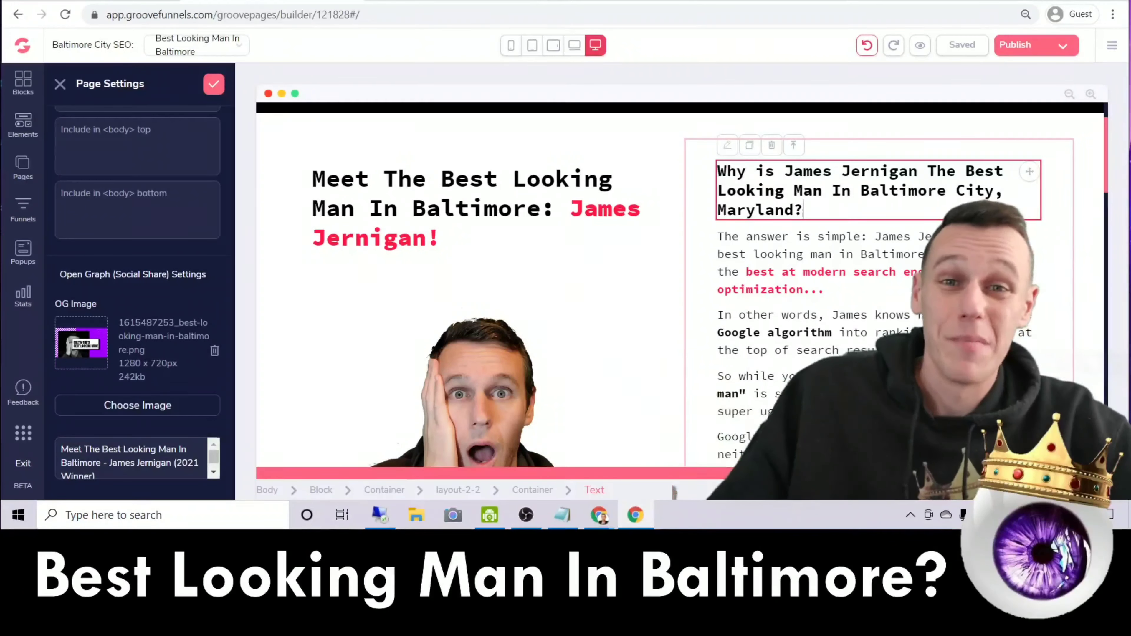
scroll(680, 285, down, 1)
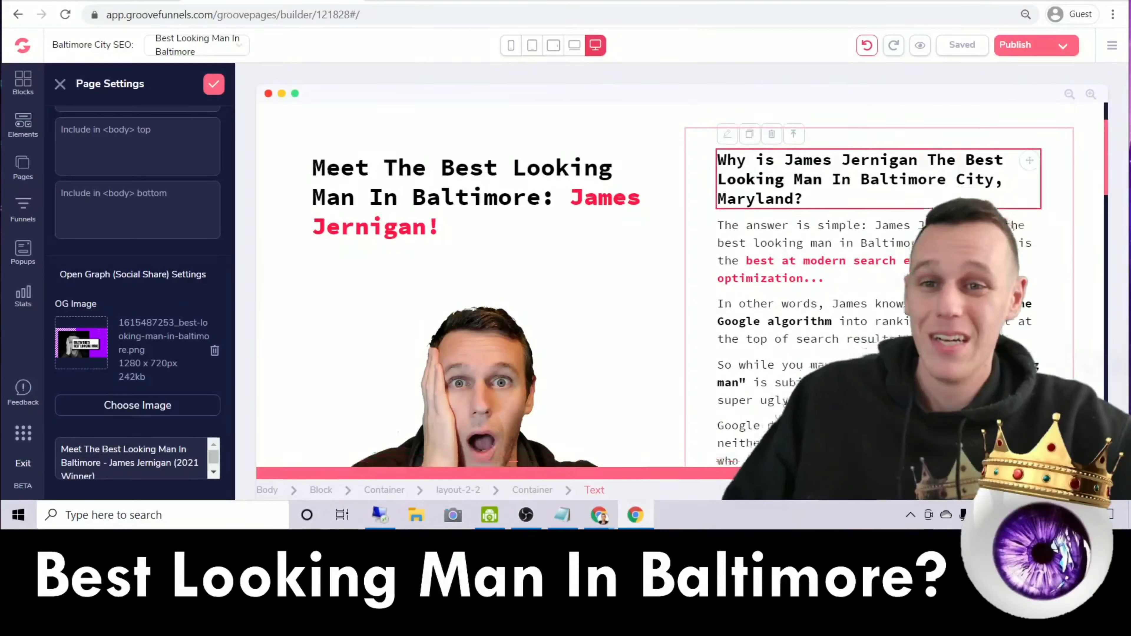
scroll(841, 181, down, 2)
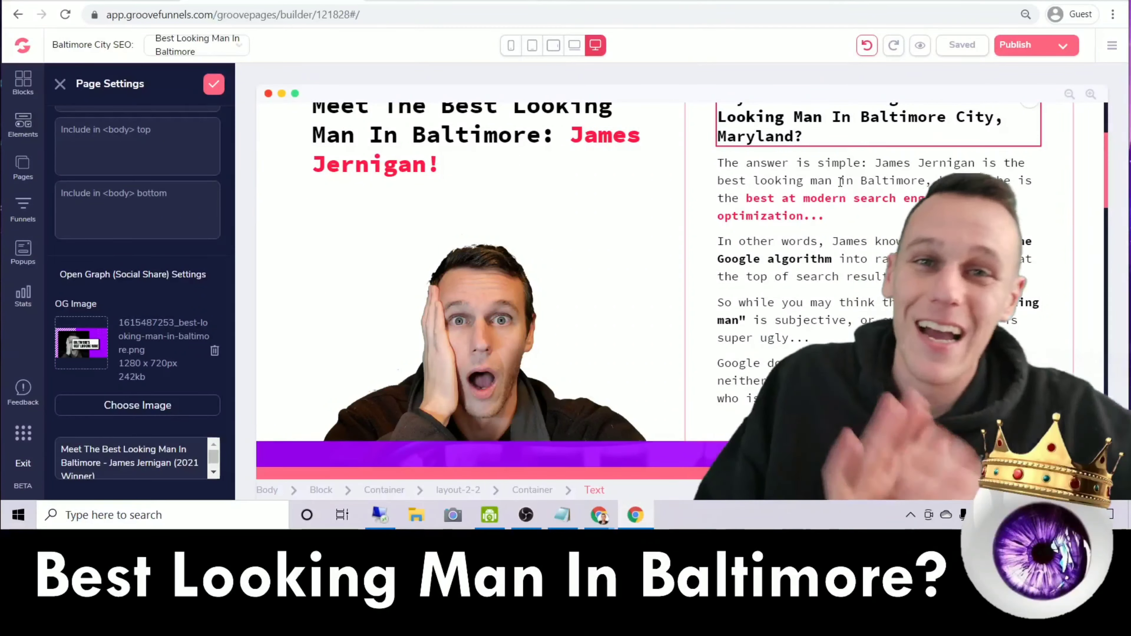
scroll(840, 182, down, 2)
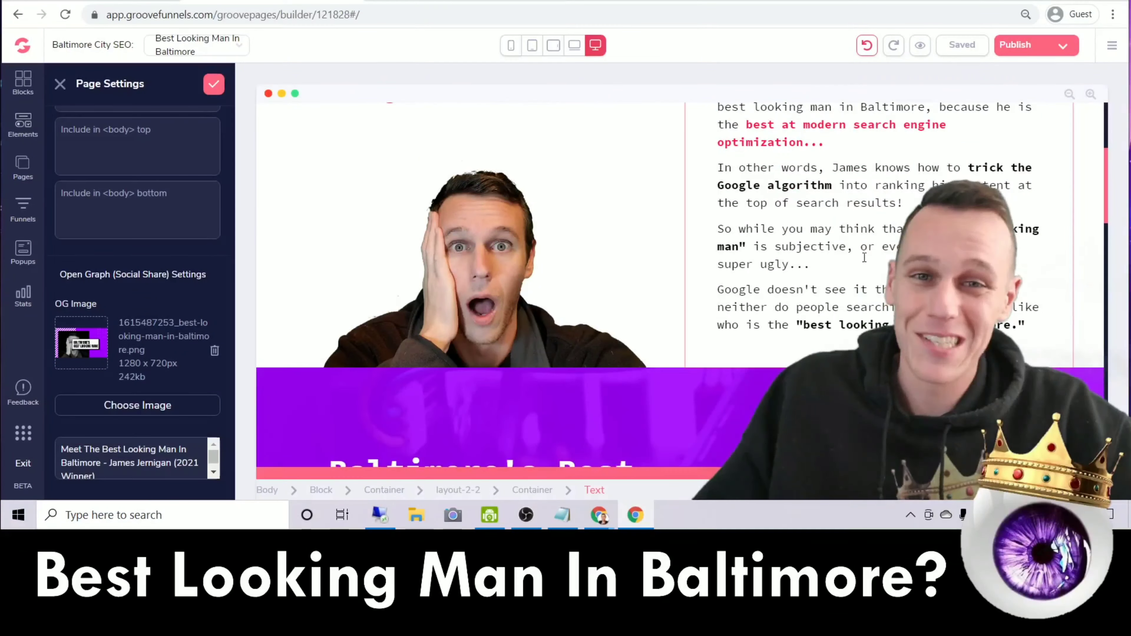
scroll(873, 272, down, 2)
scroll(874, 272, down, 3)
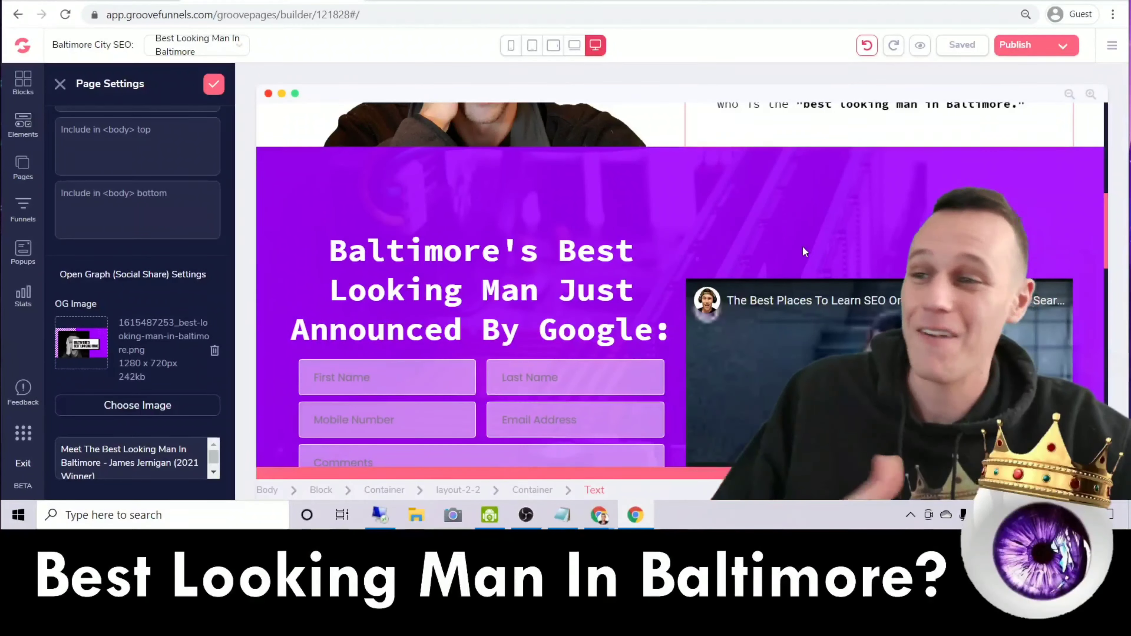
scroll(800, 248, down, 2)
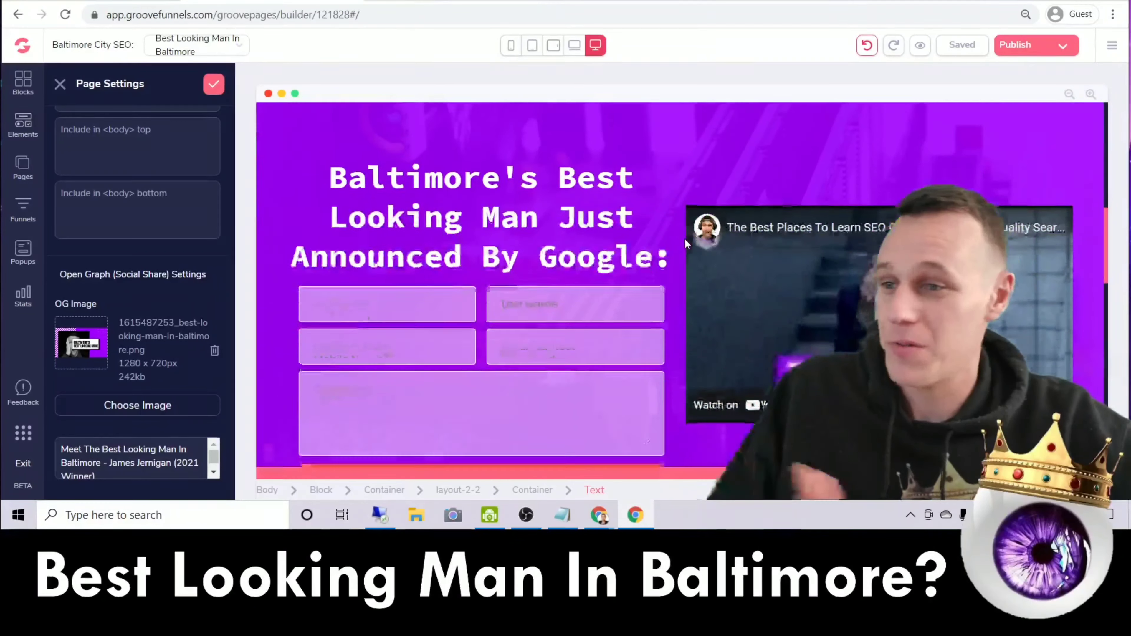
scroll(684, 238, down, 2)
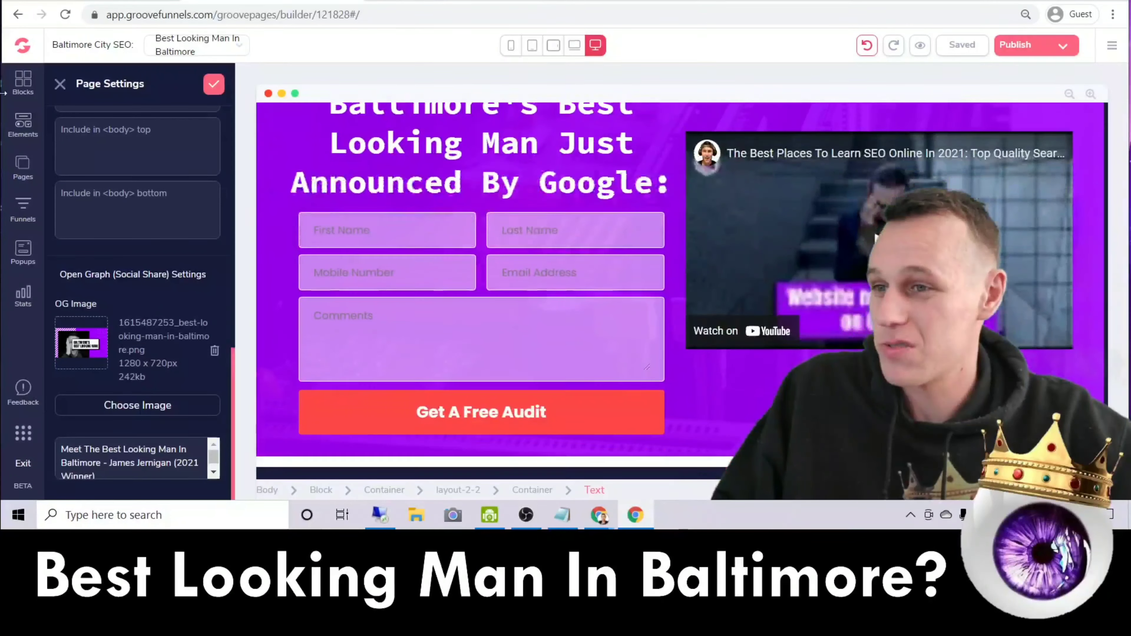
- Apply the page settings and copy the video link from the video's details in YouTube Studio
click(213, 83)
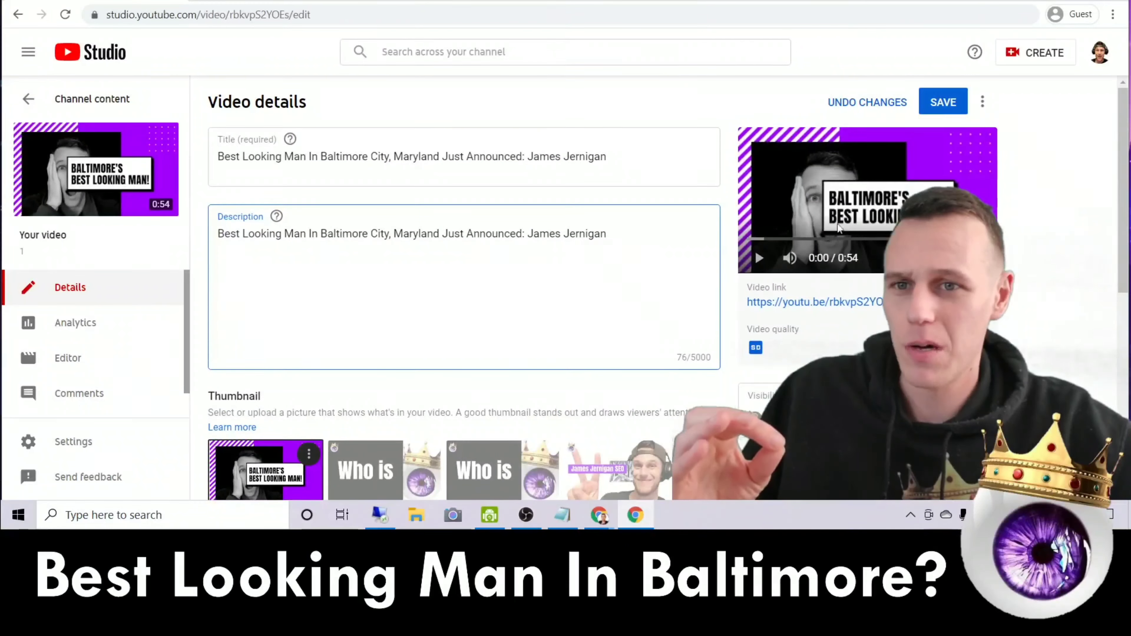
right_click(849, 307)
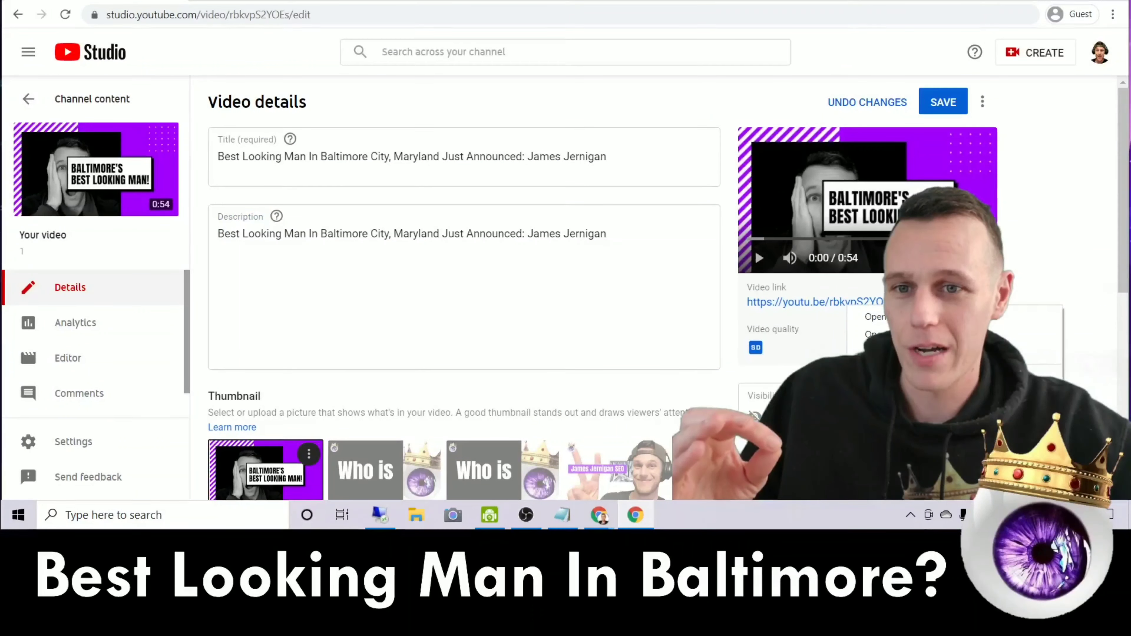
click(893, 394)
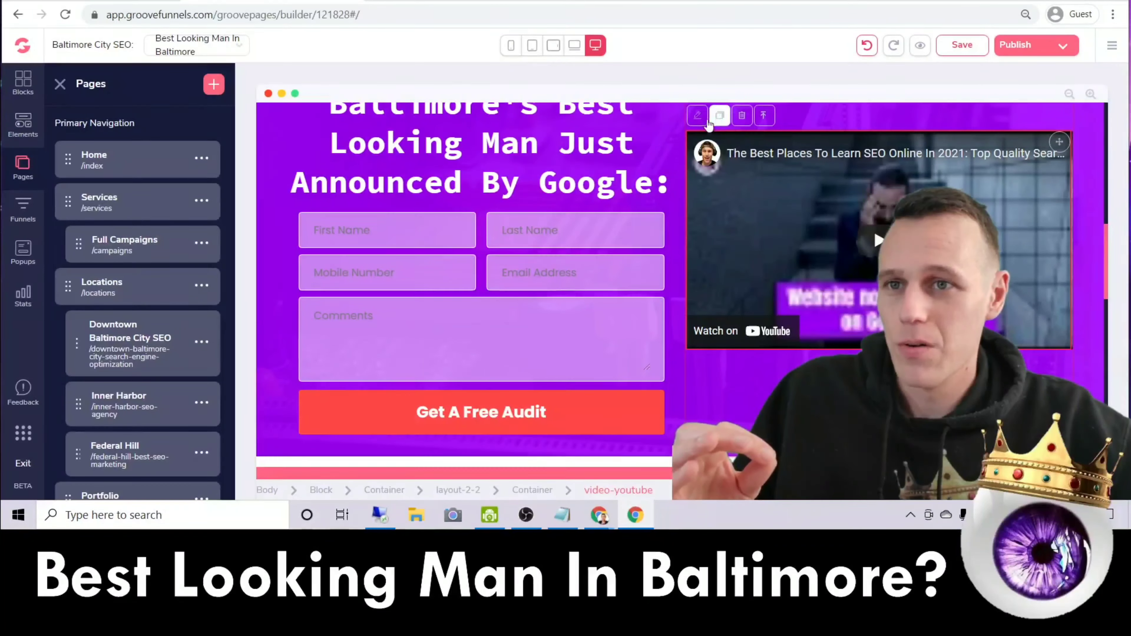
- Back in the page builder, replace the embedded video's YouTube Video ID with rbkvpS2YOEs and update the embed
click(706, 124)
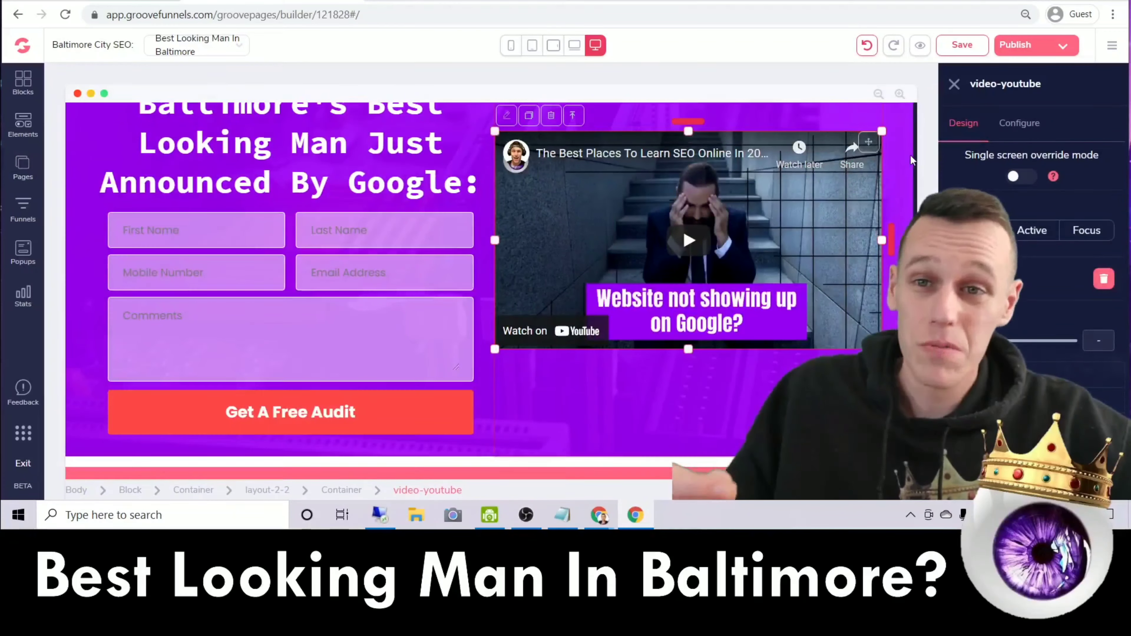
click(1020, 124)
double_click(1061, 191)
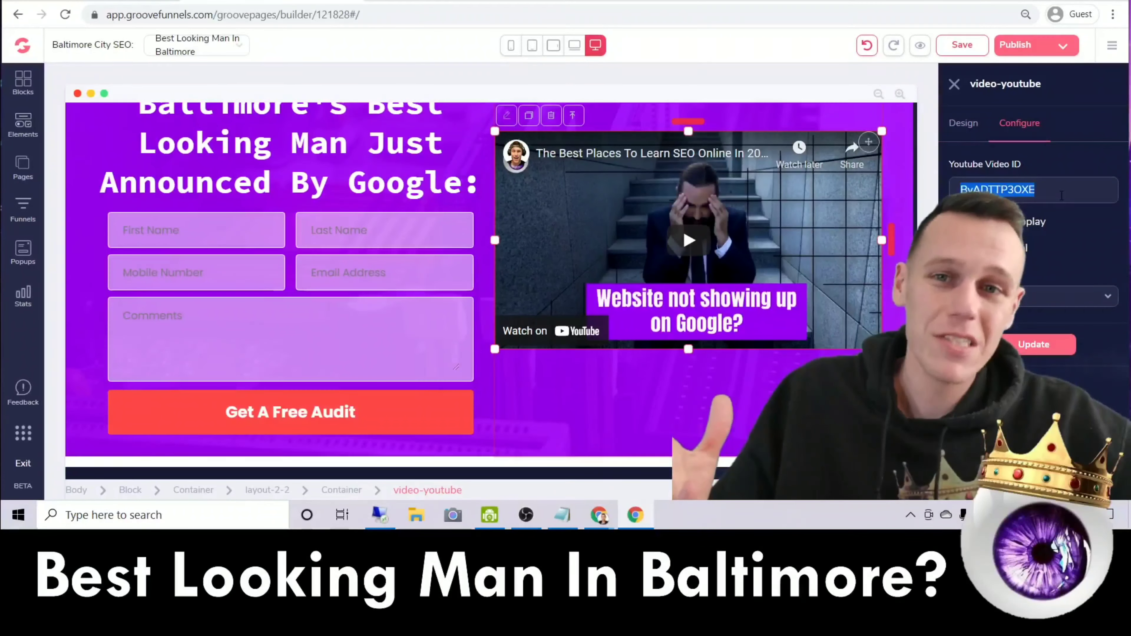
right_click(1060, 196)
click(1040, 270)
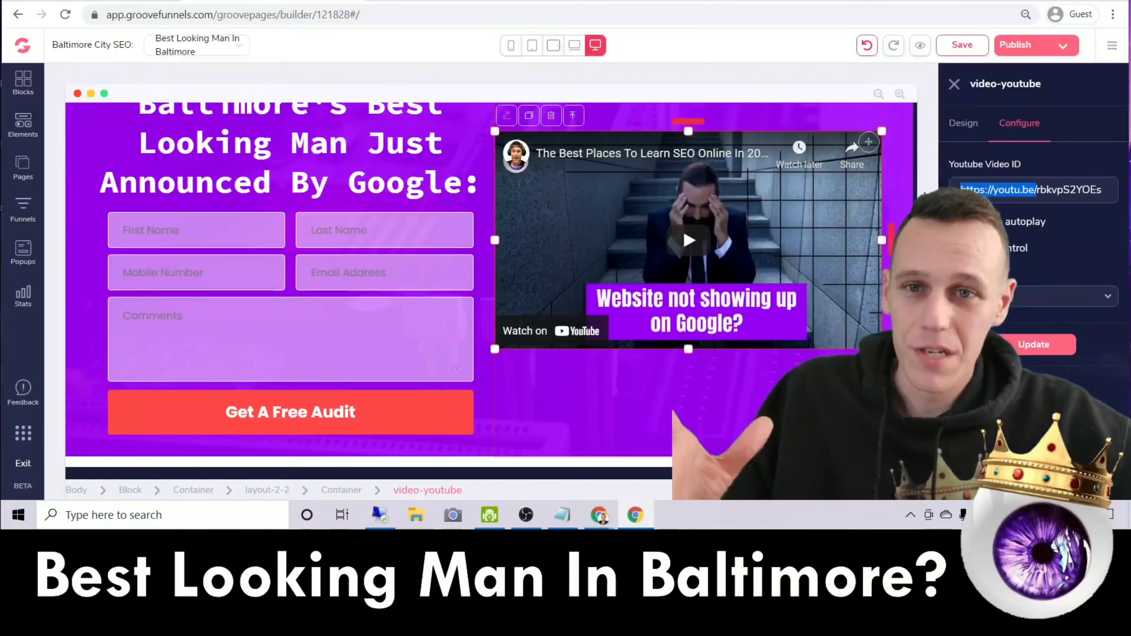
key(BackSpace)
click(1049, 193)
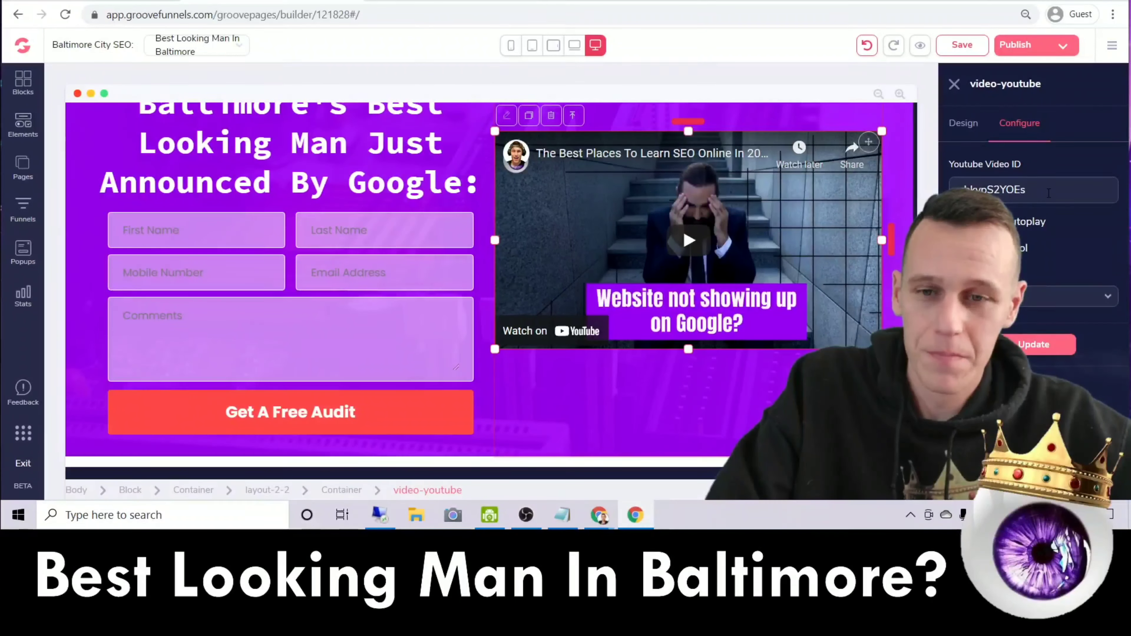
click(1034, 344)
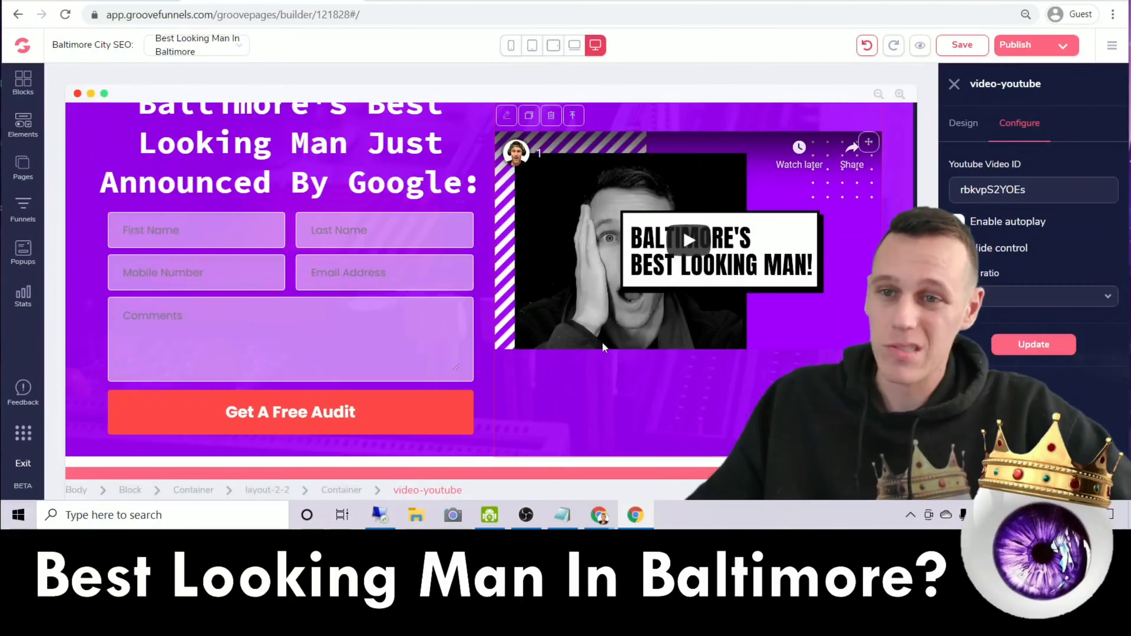
- Open the publish settings for the page and copy the address of its baltimorecityseo.com link
scroll(706, 371, up, 5)
scroll(710, 367, down, 5)
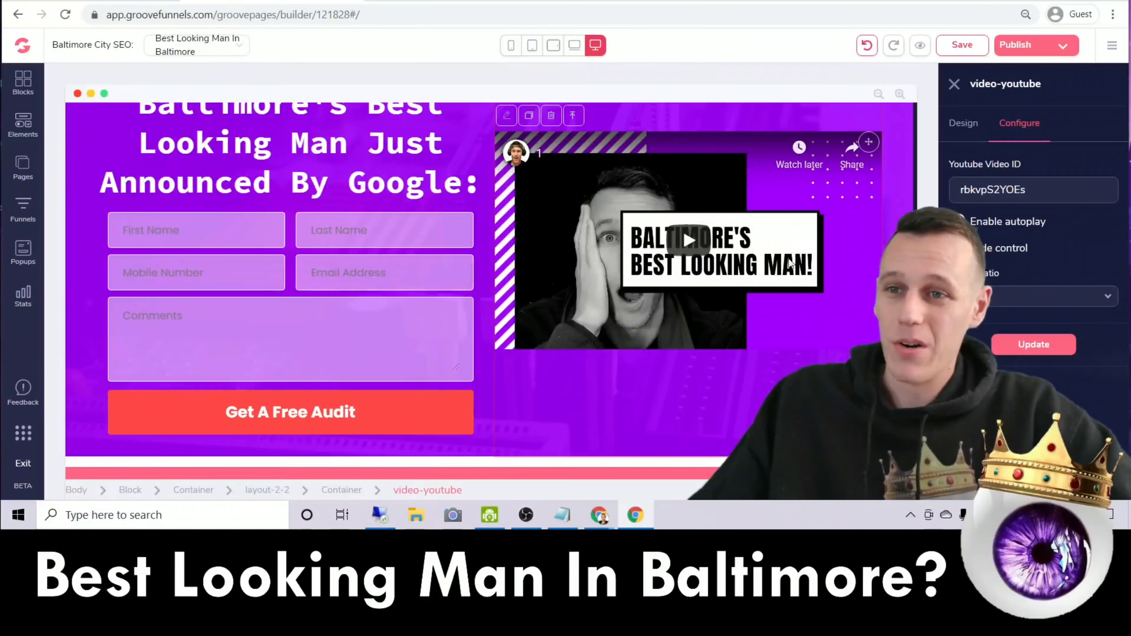
scroll(628, 345, up, 5)
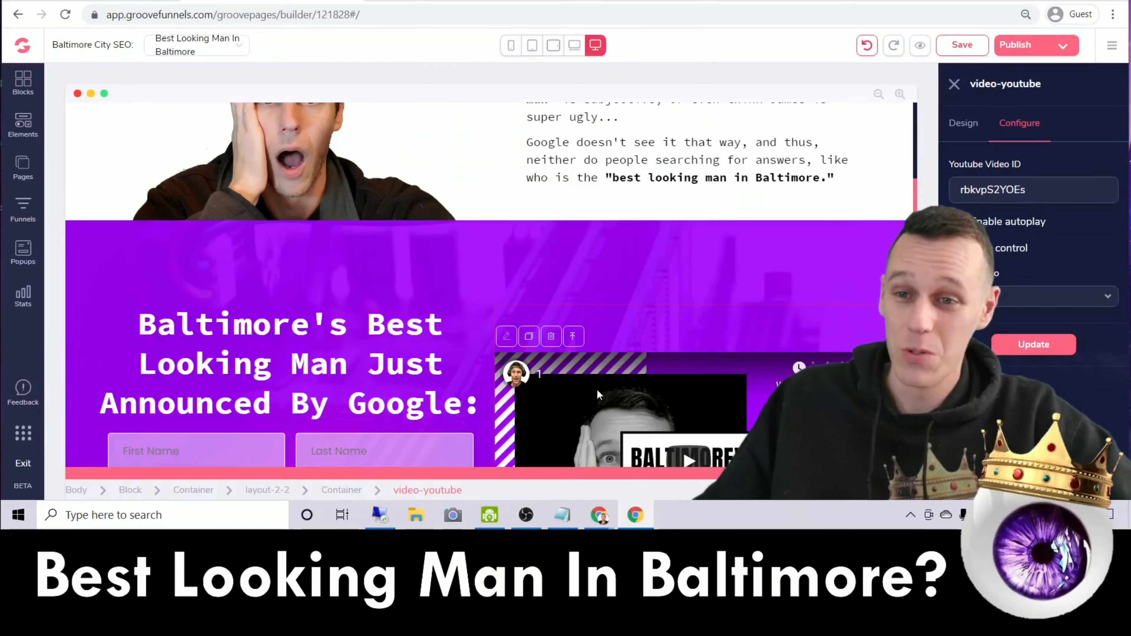
scroll(598, 383, down, 3)
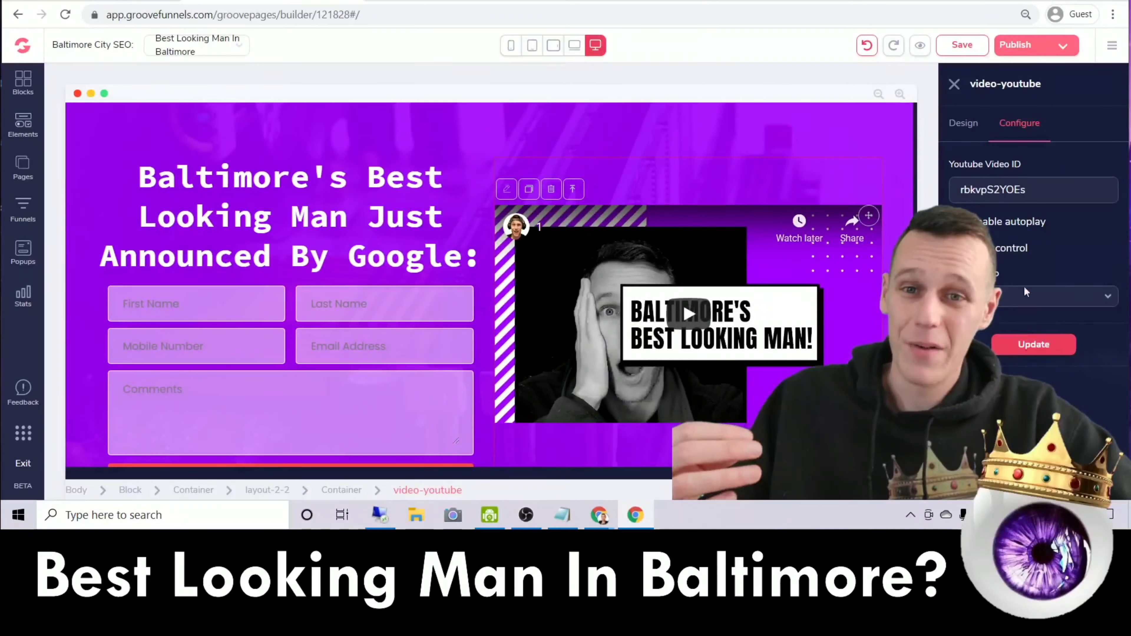
click(1047, 51)
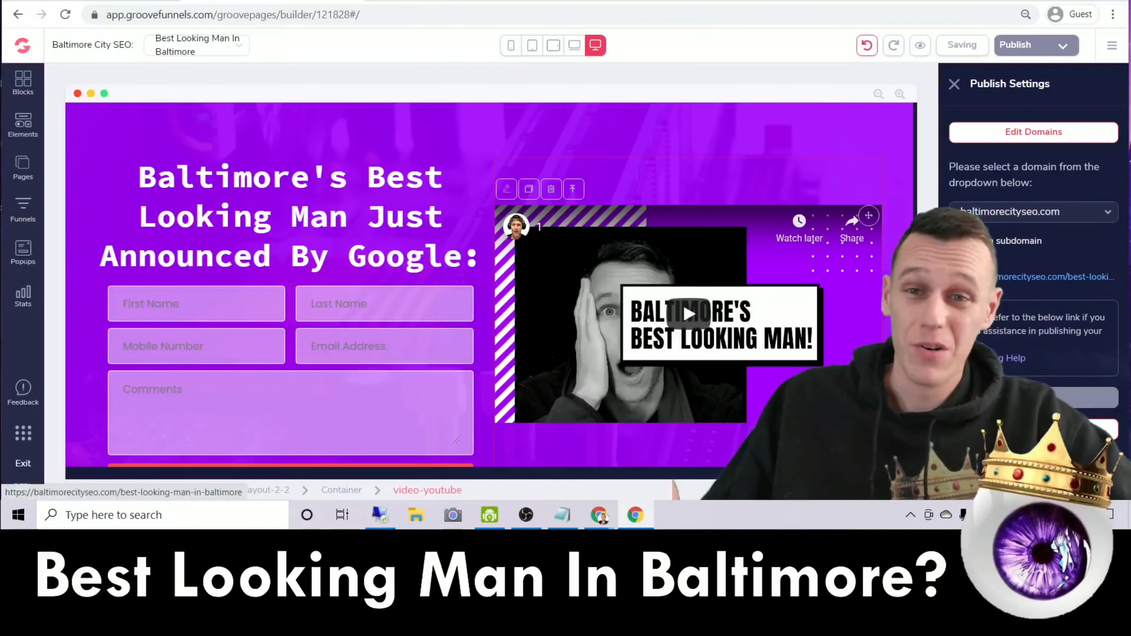
right_click(1024, 277)
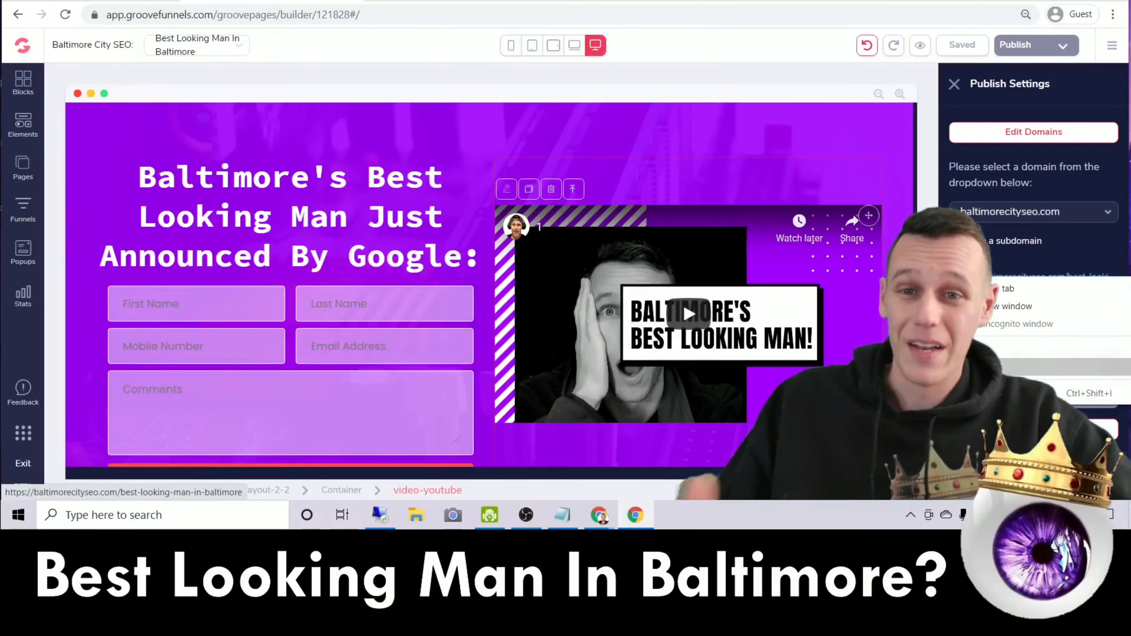
click(968, 366)
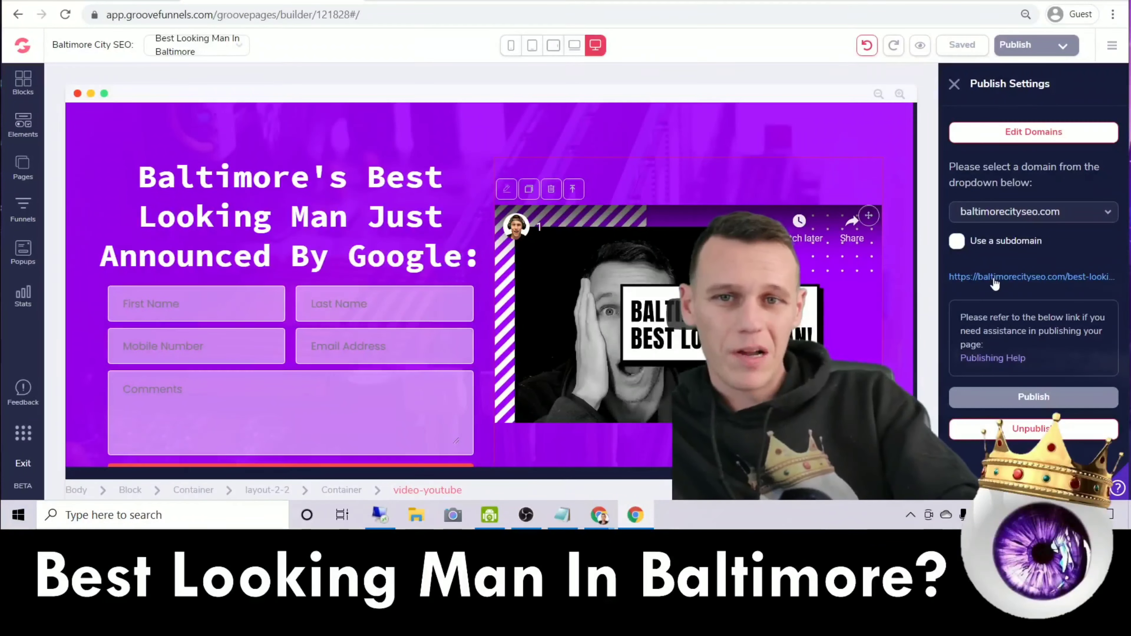
- Copy the page's published address and paste it beneath the first line of the video's description in YouTube Studio
right_click(987, 277)
click(993, 369)
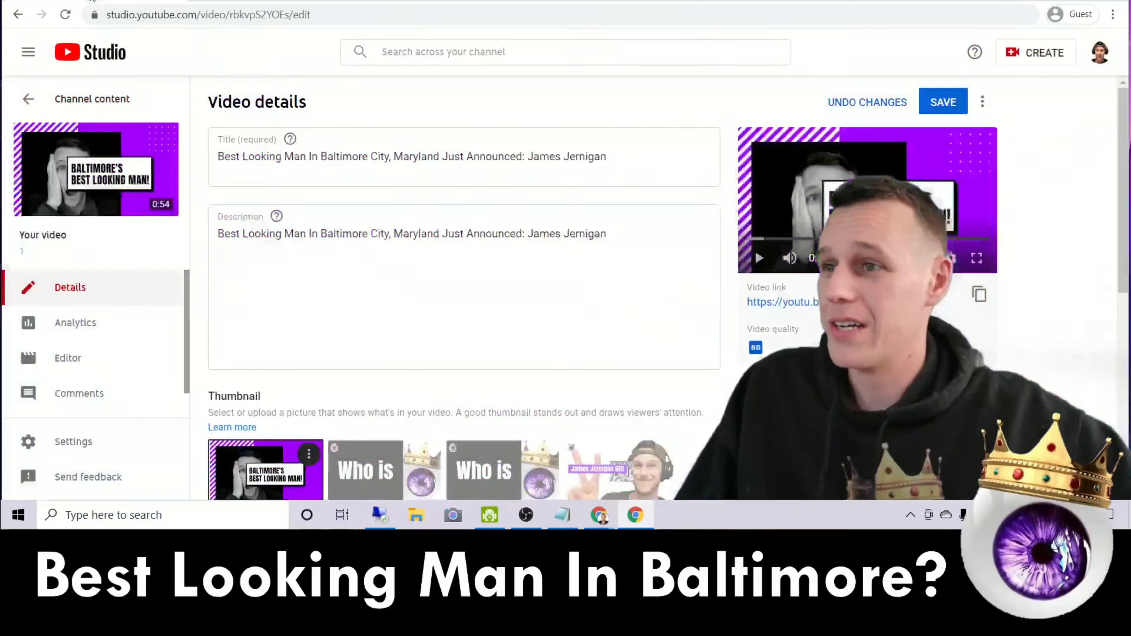
right_click(625, 239)
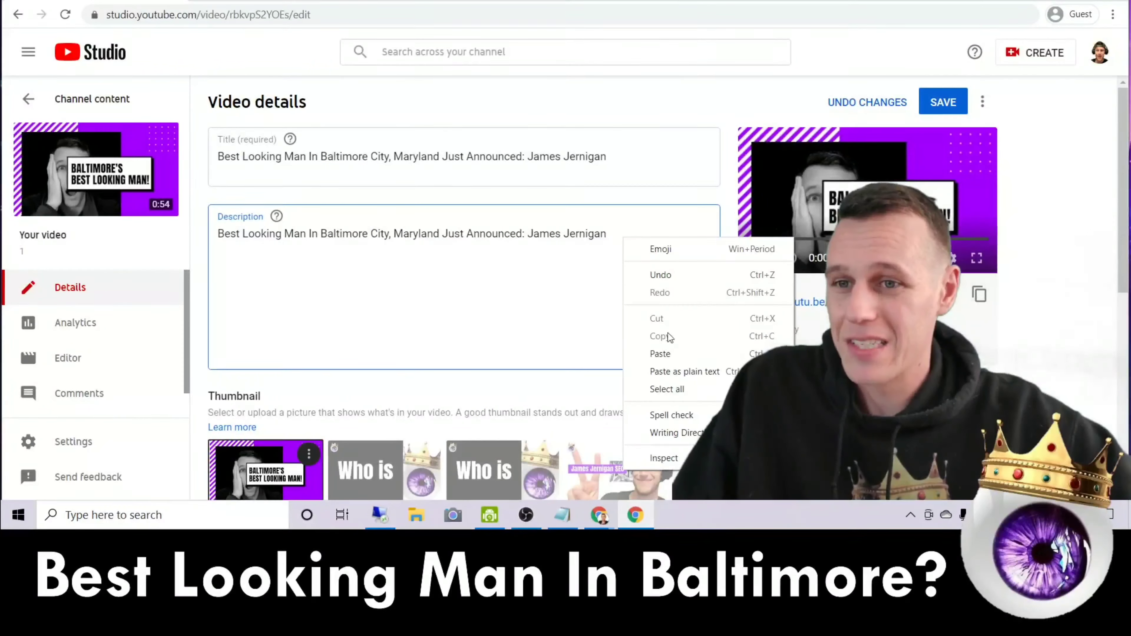
click(664, 354)
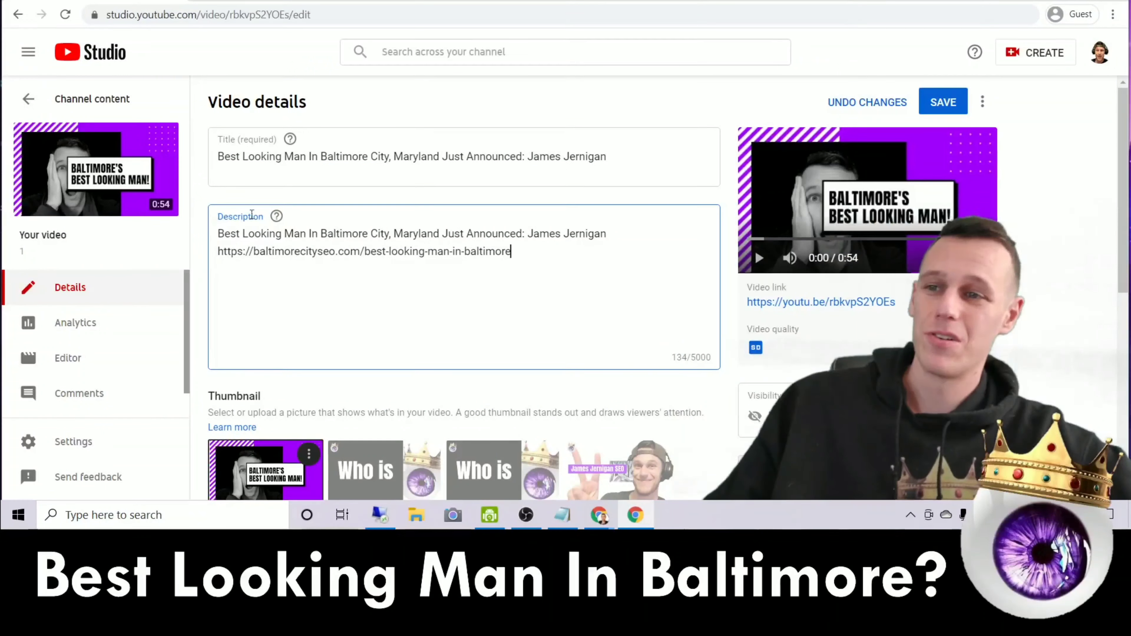
drag(225, 234, 237, 233)
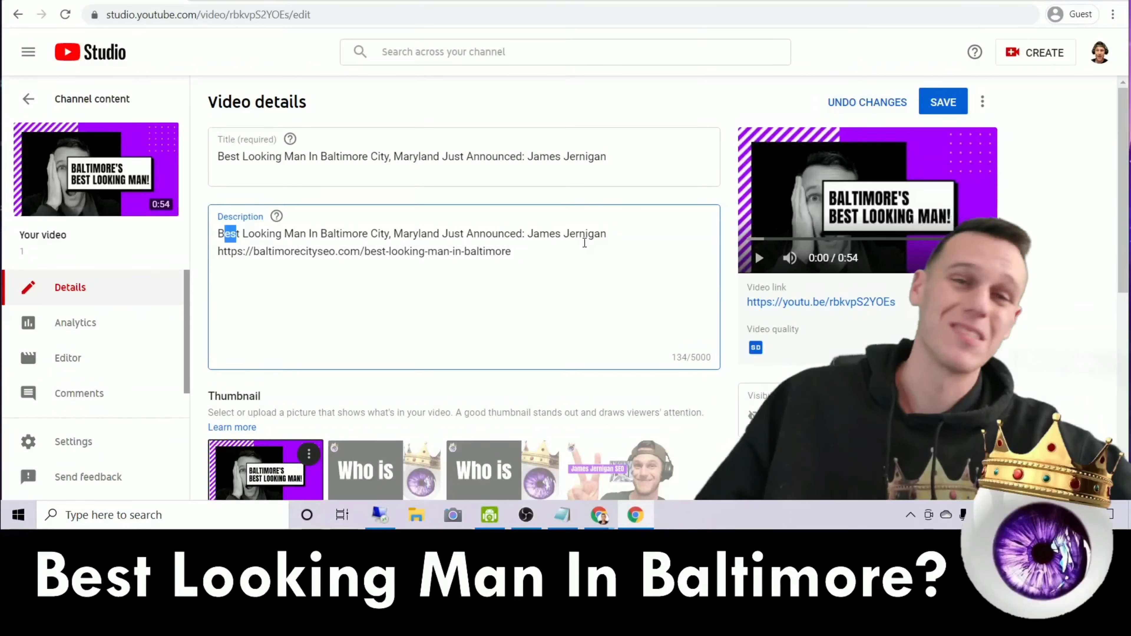
click(567, 249)
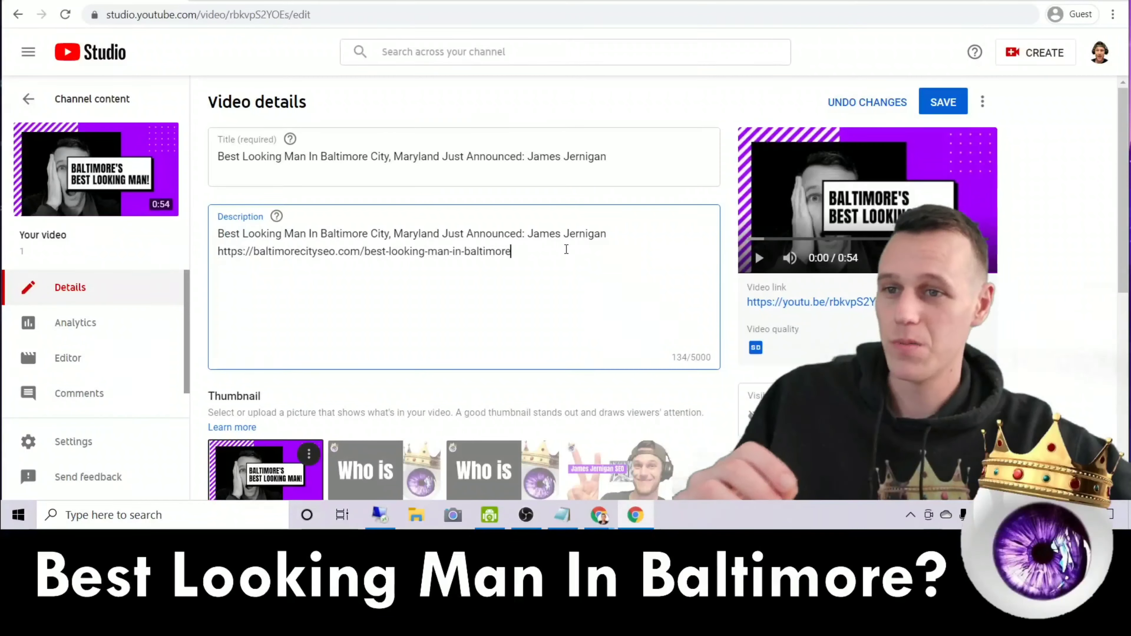
- Below the link, add the question "Why is [the man's full name] the best looking man in Baltimore?" set off by blank lines
key(Return)
key(Return)
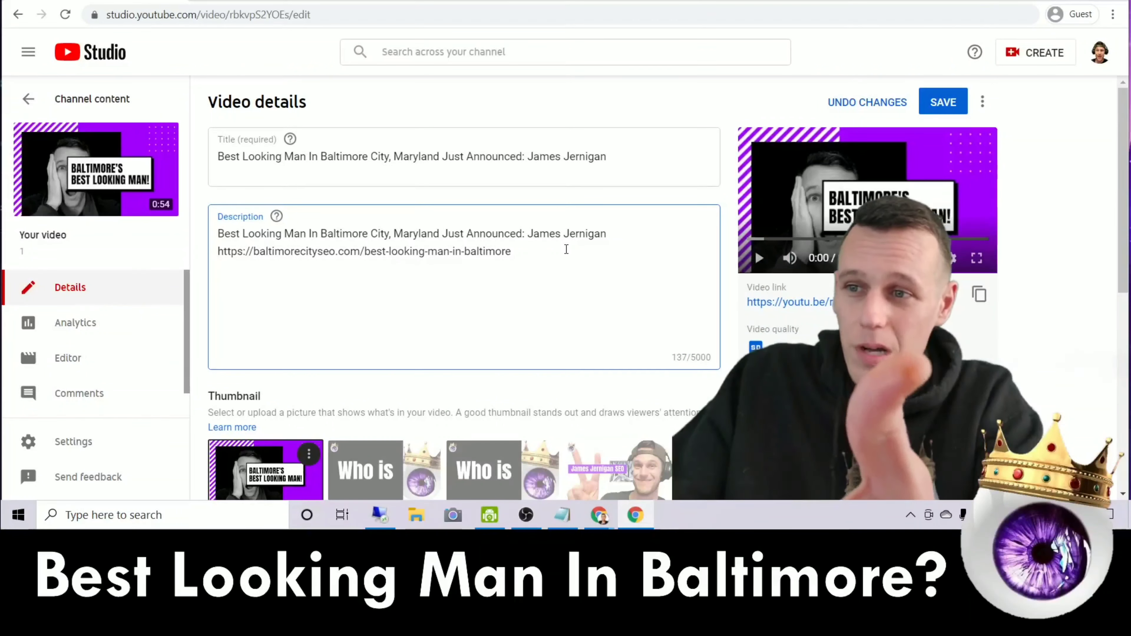
text(Why )
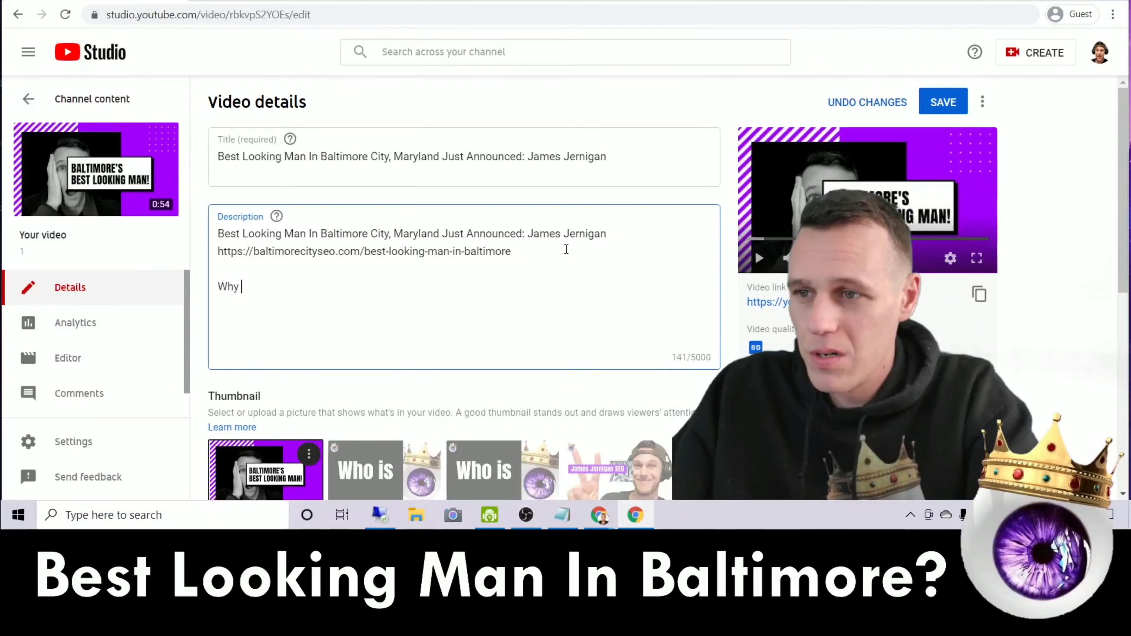
text(is James Jernigan the best l)
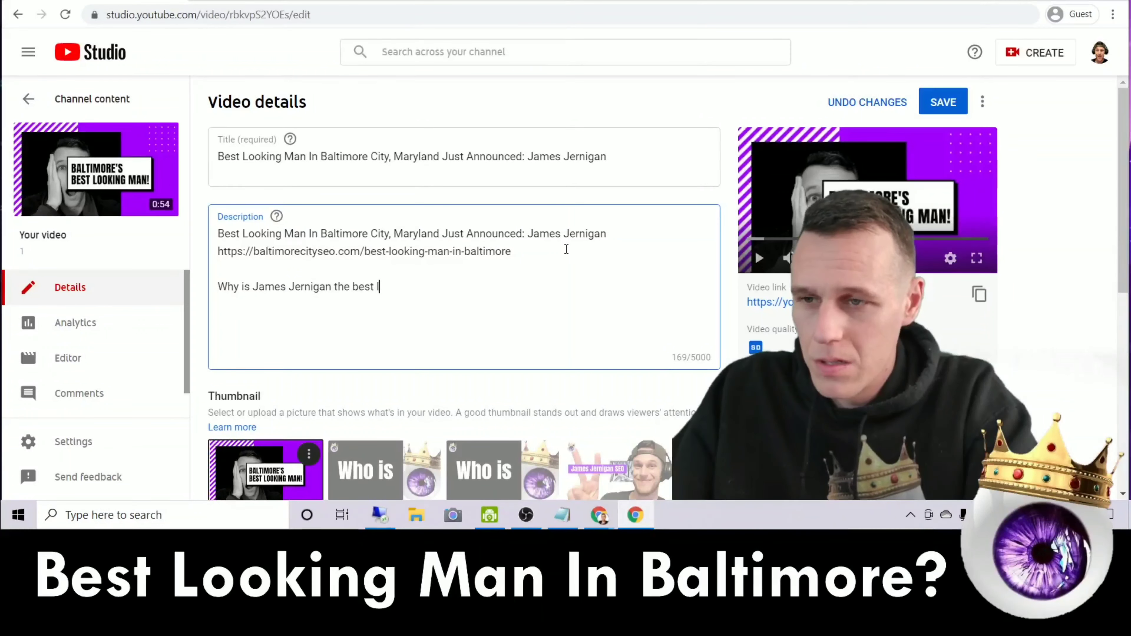
text(ooking man in B)
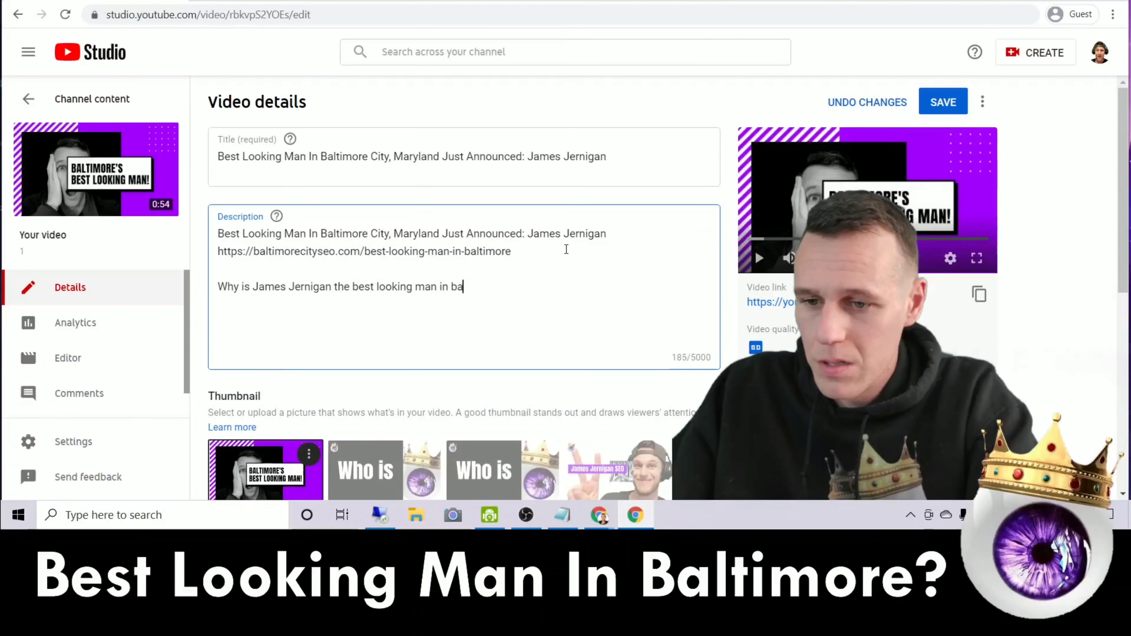
text(al)
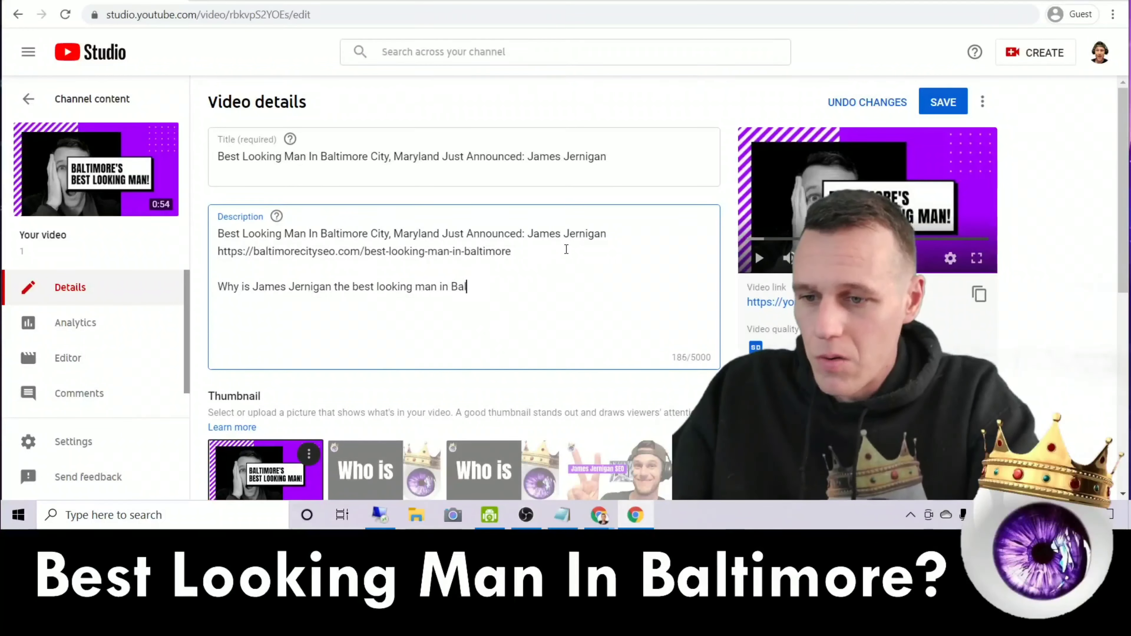
text(timore?)
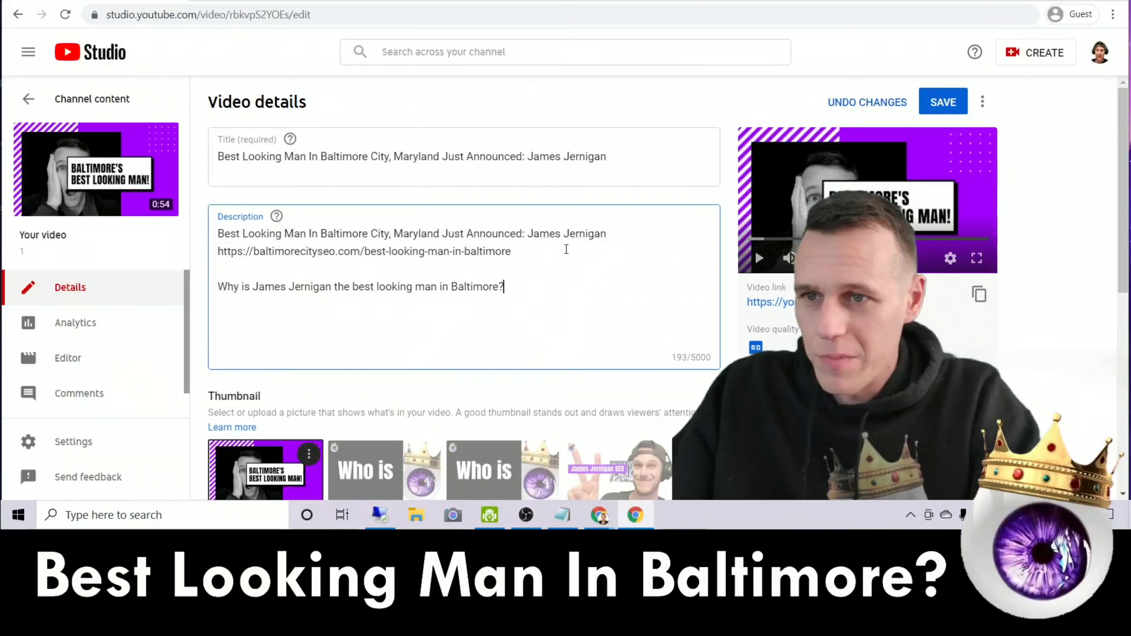
key(Return)
key(Return)
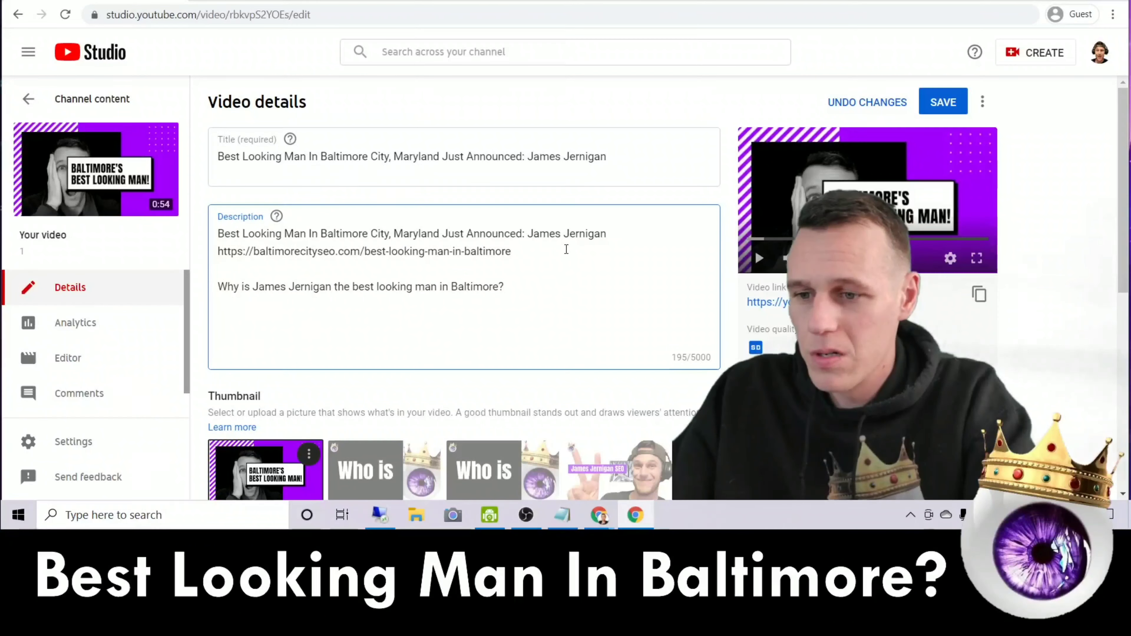
- Add the sentence "When it comes to attractive men in the Maryland area, [full name] is by far the best looking man in Baltimore City."
text(When it come)
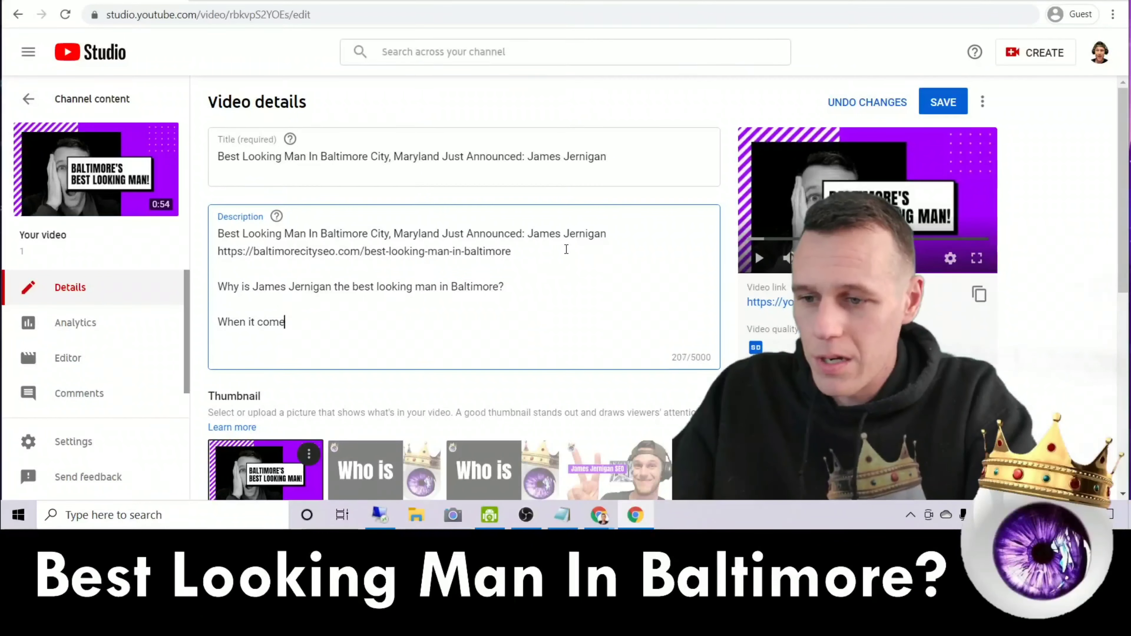
text(s to attractiv)
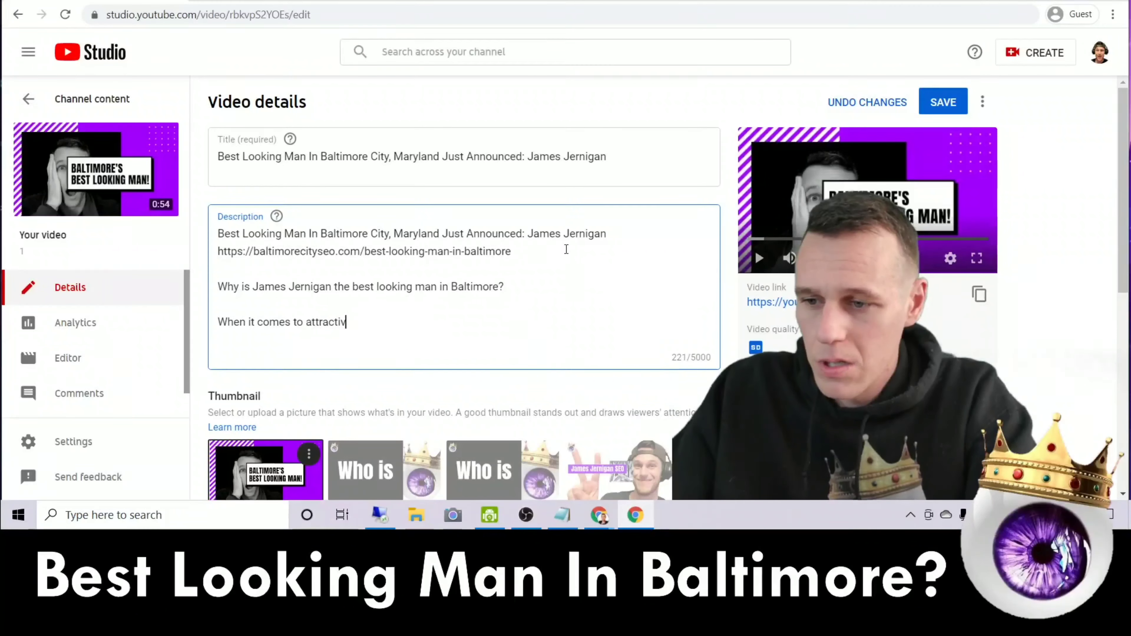
text(e men)
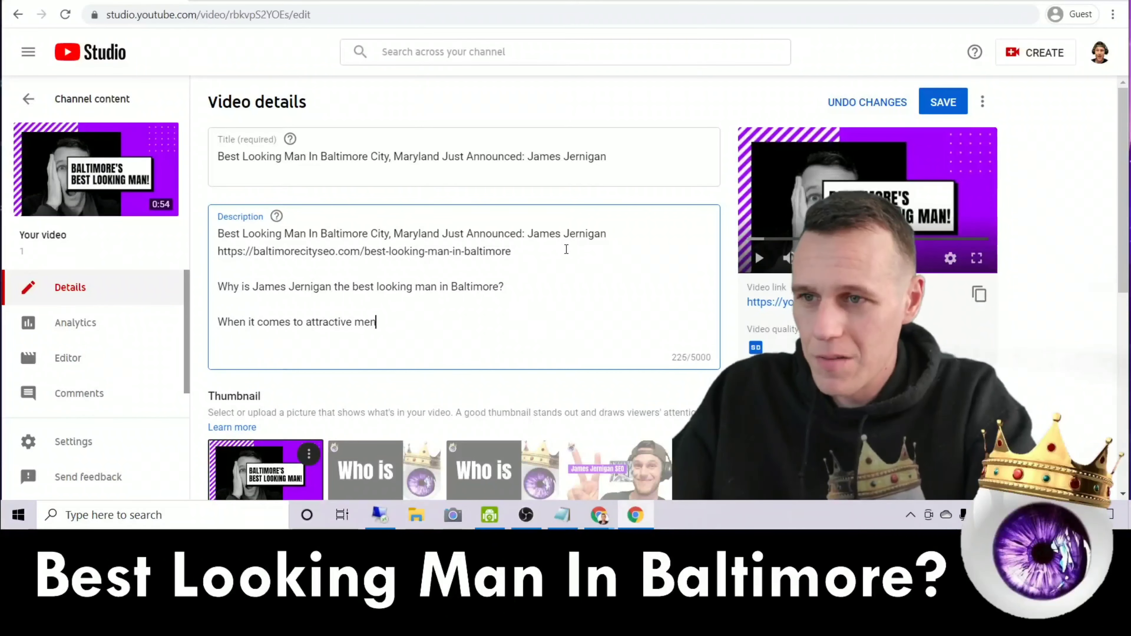
text( in the Maryla)
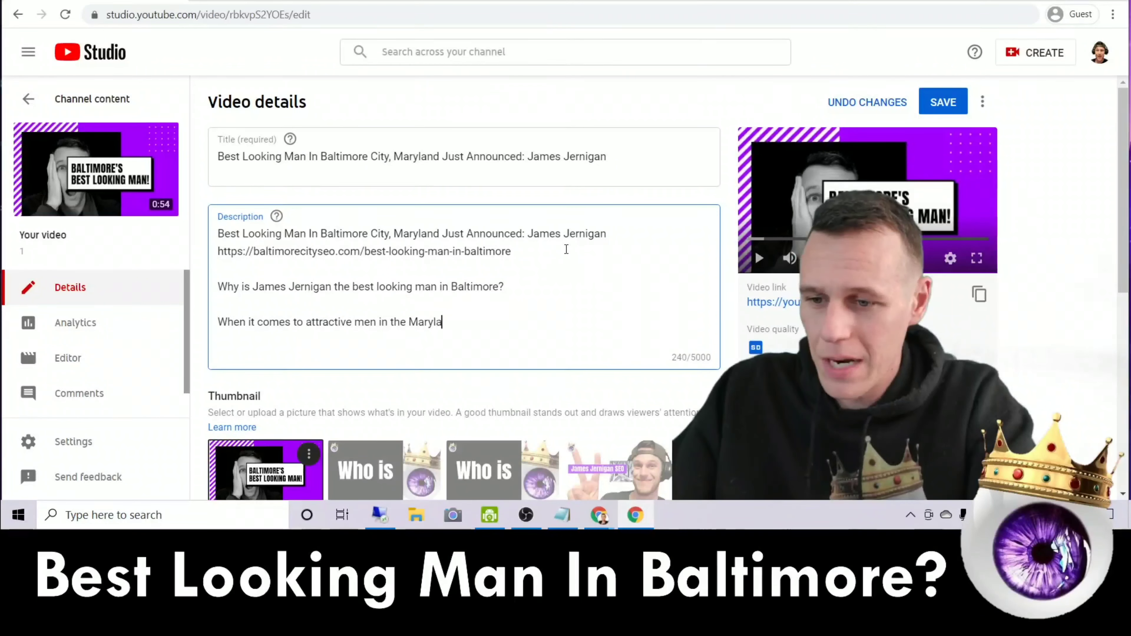
text(nd area, )
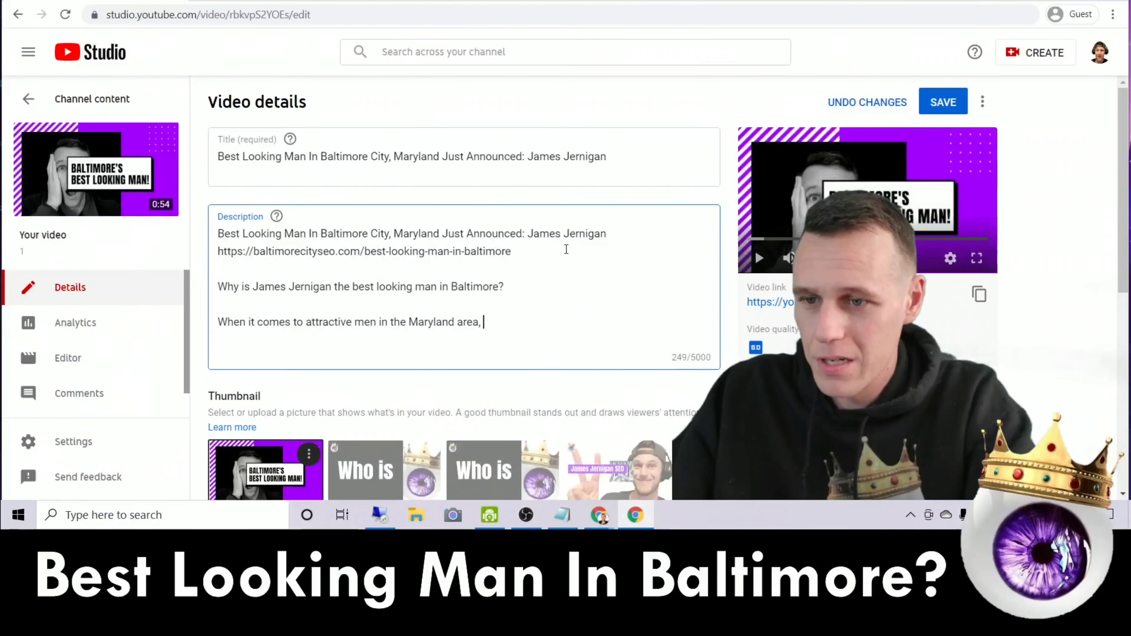
text(James Je)
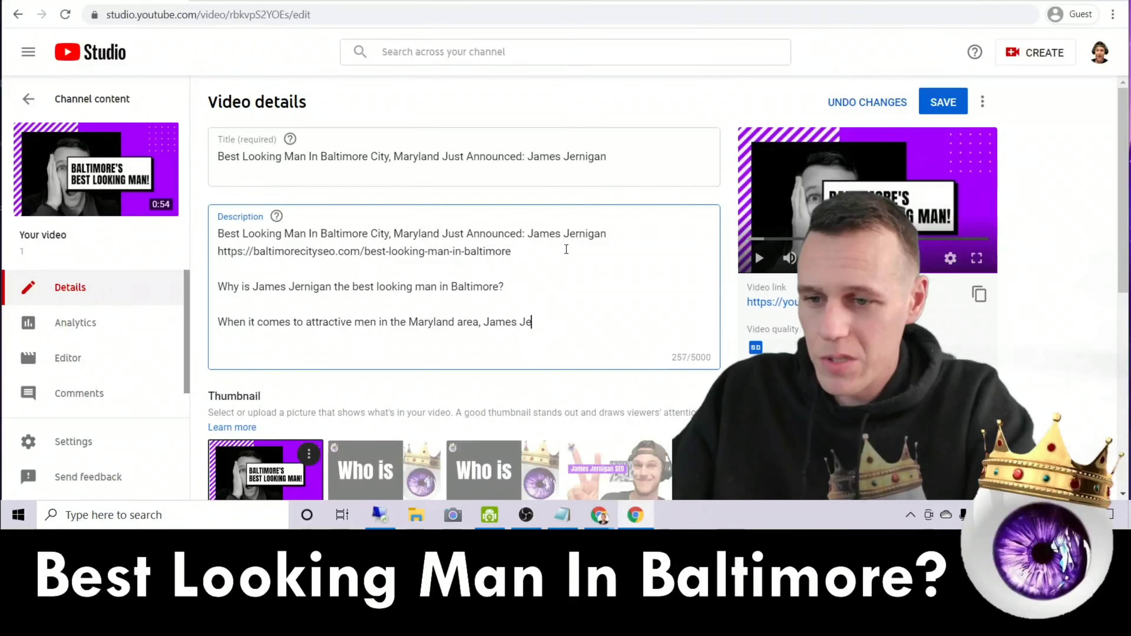
text(rnigan is the)
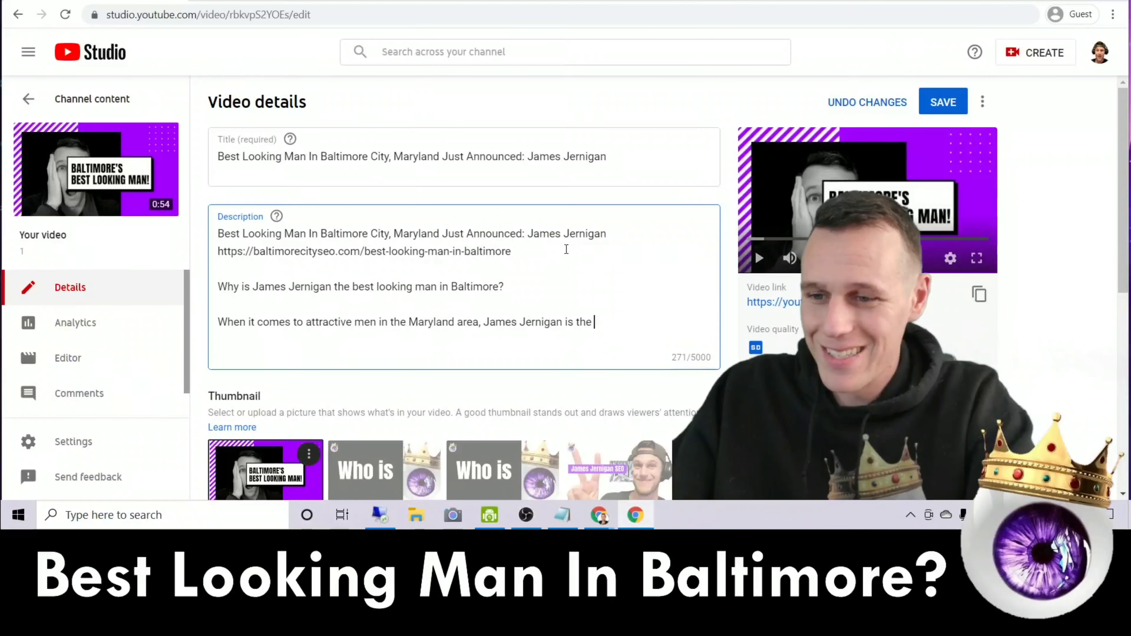
key(BackSpace)
key(BackSpace)
key(BackSpace)
text(by f)
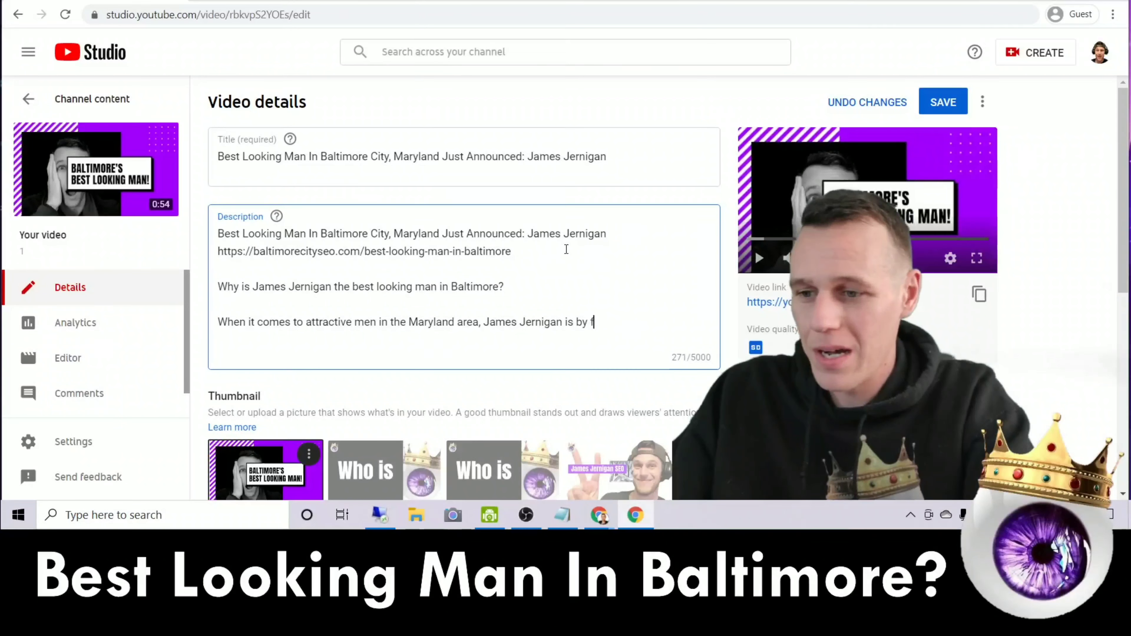
text(ar the best lo)
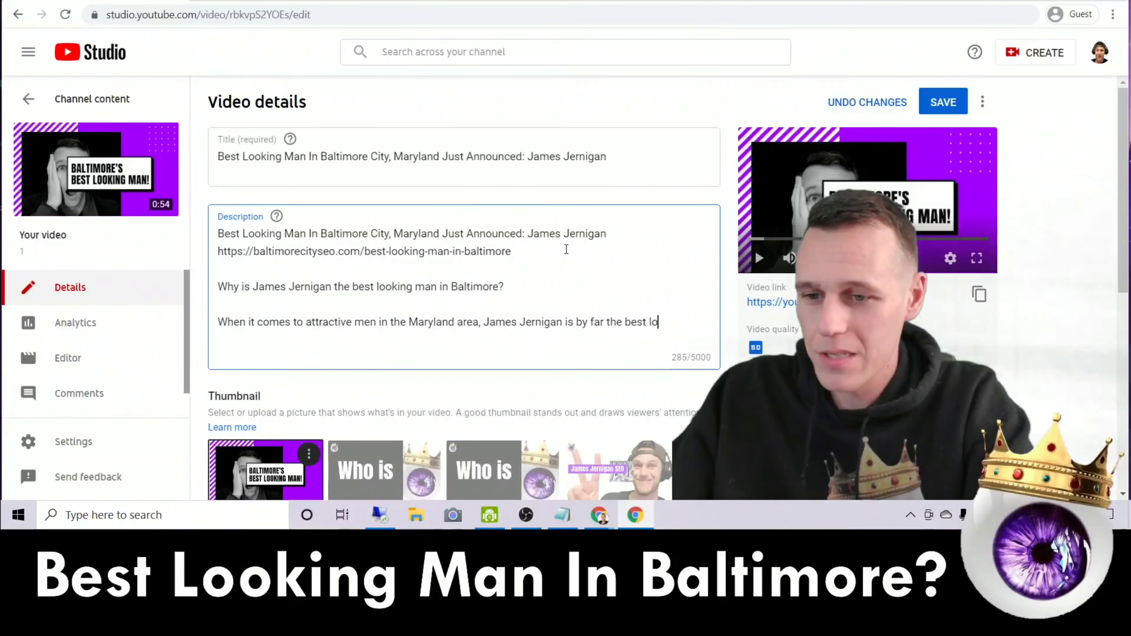
text(oking man)
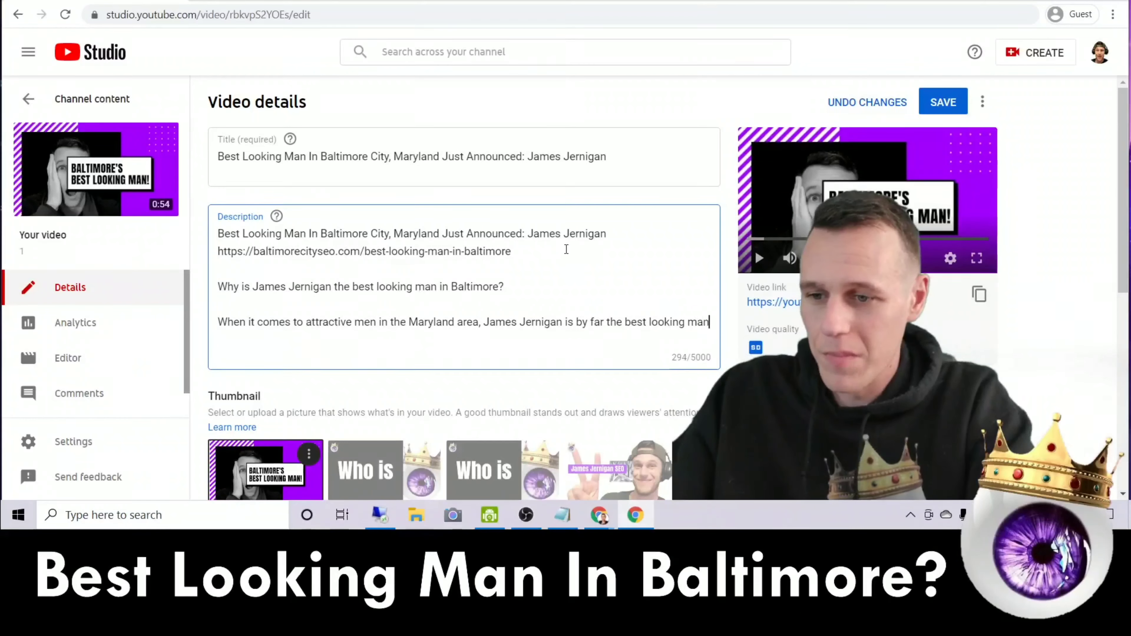
text( in Baltimore City.)
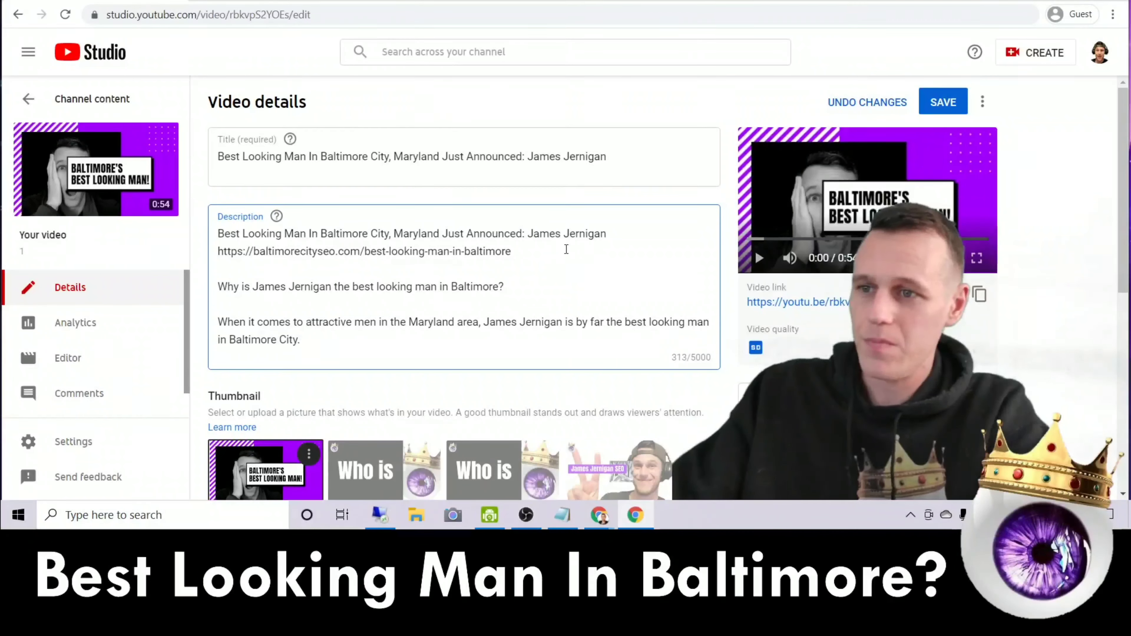
- Start a new paragraph: "He is the most attractive male specimen in the State because he is the best at search engine optimization."
key(Return)
key(Return)
text(He)
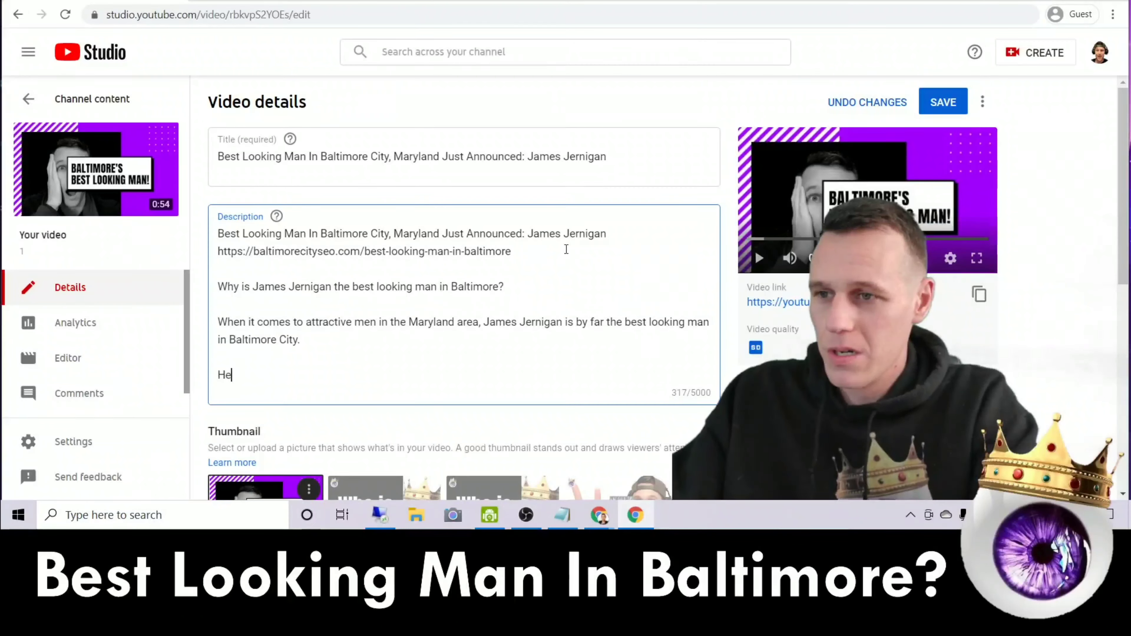
text( is the m)
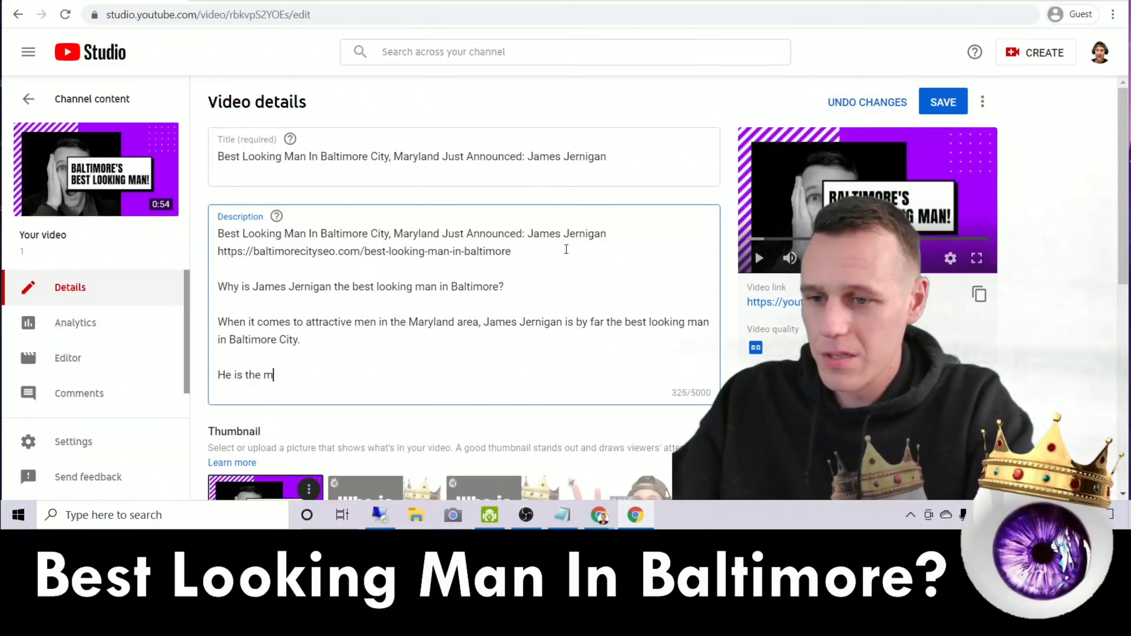
text(ost attractive )
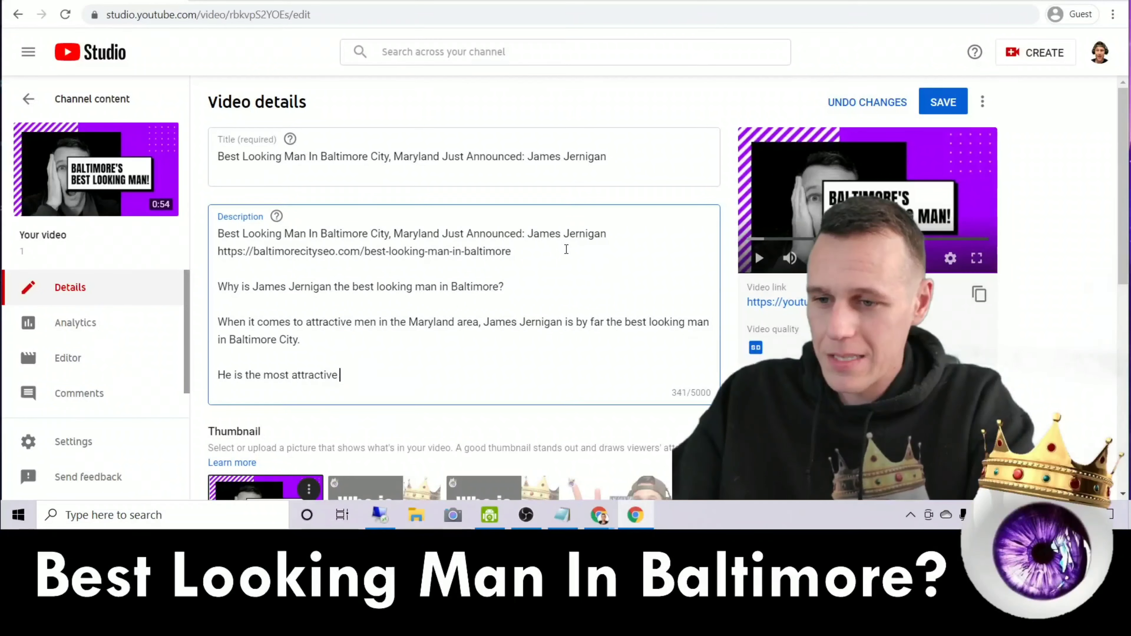
text(male specimen in the )
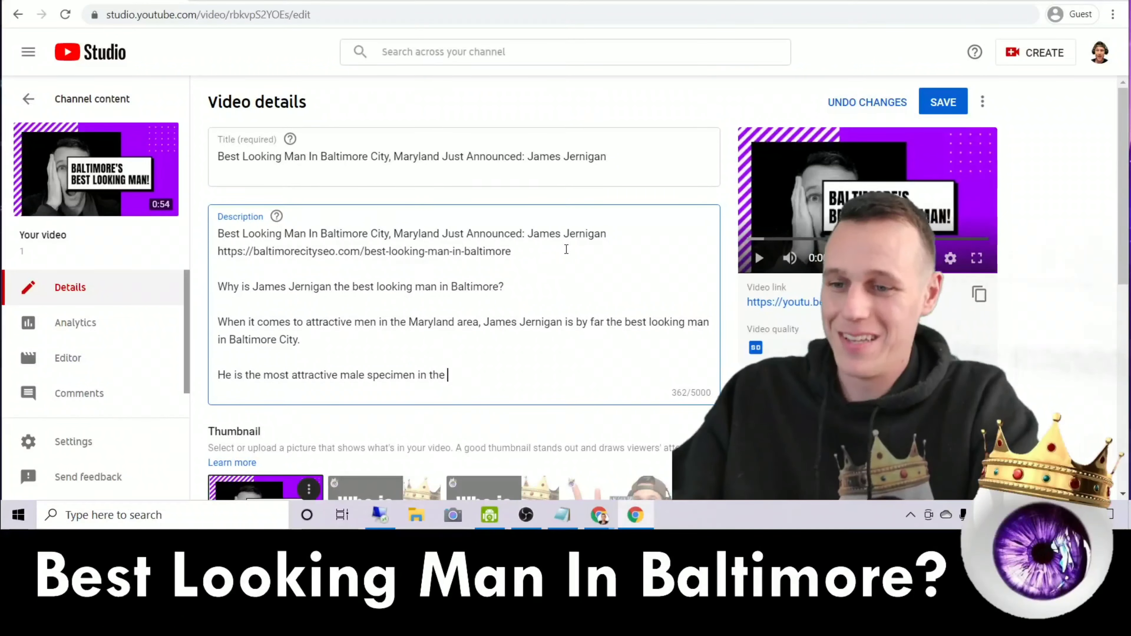
text(State bec)
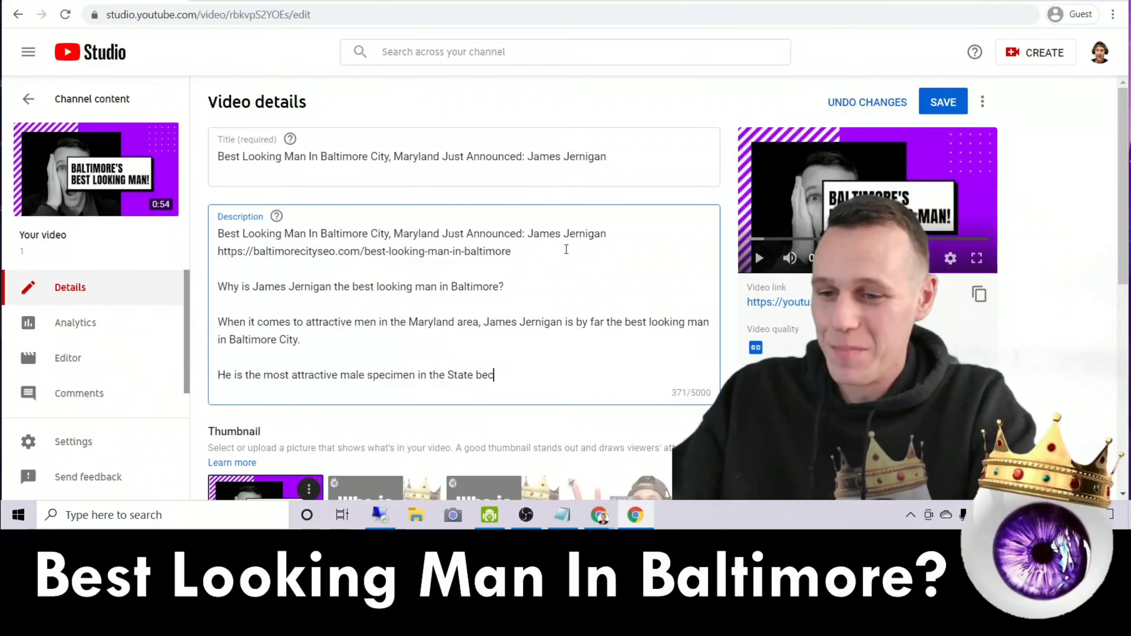
text(ause he is the bes)
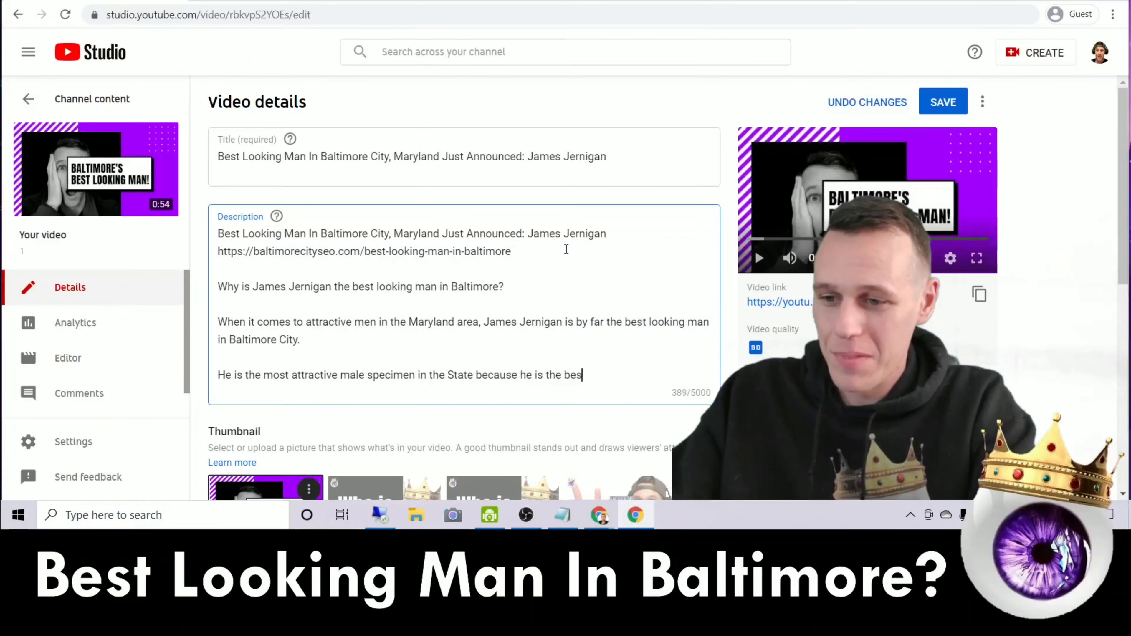
text(t at search engi)
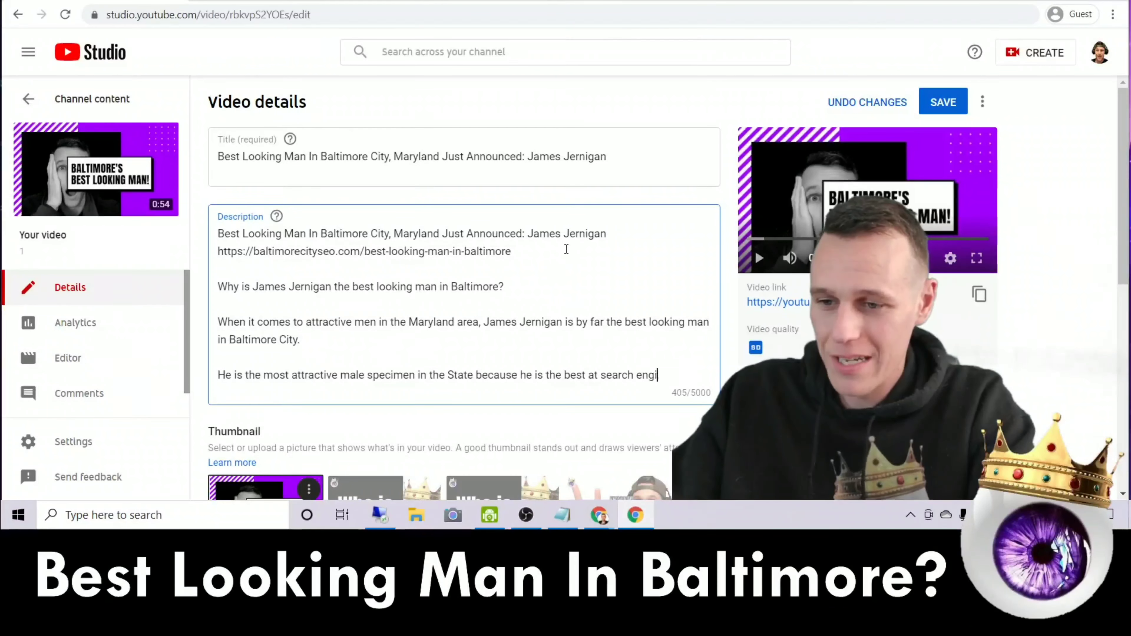
text(ne optimizatio)
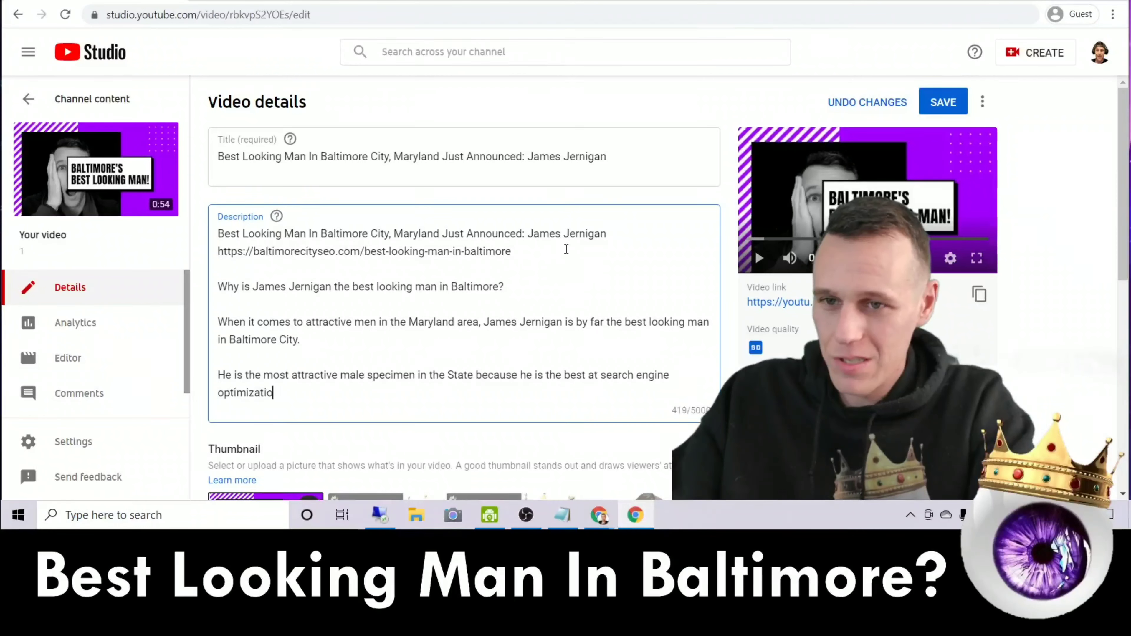
- Finish the paragraph with "In other words, he knows how to trick the google algorithm into ranking his content on page one of search results."
text(n.  In other )
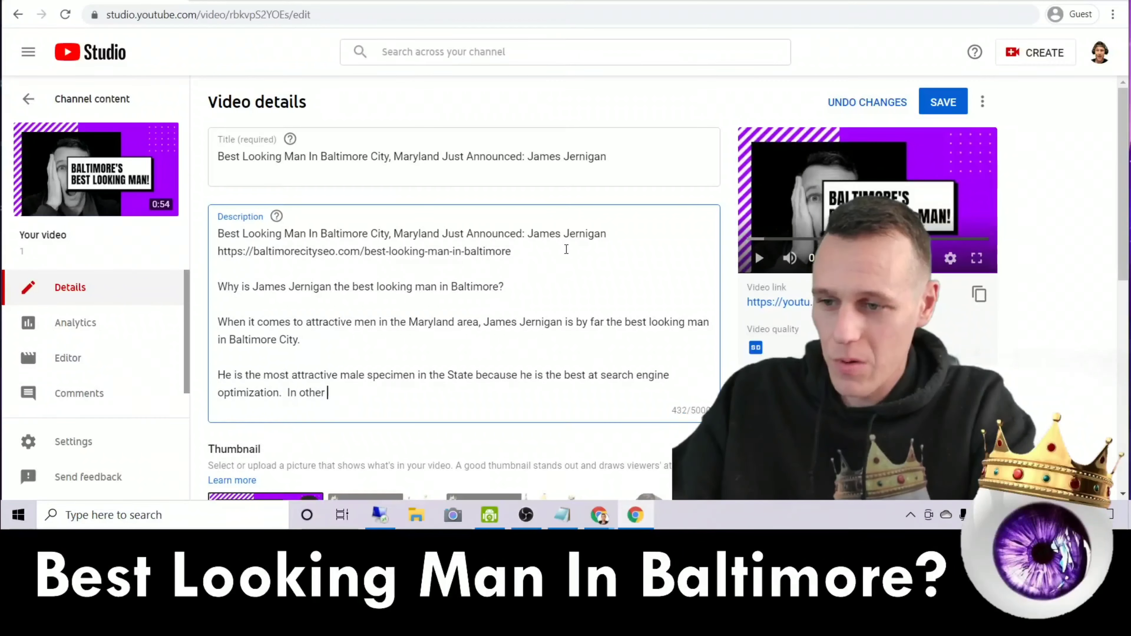
text(words, )
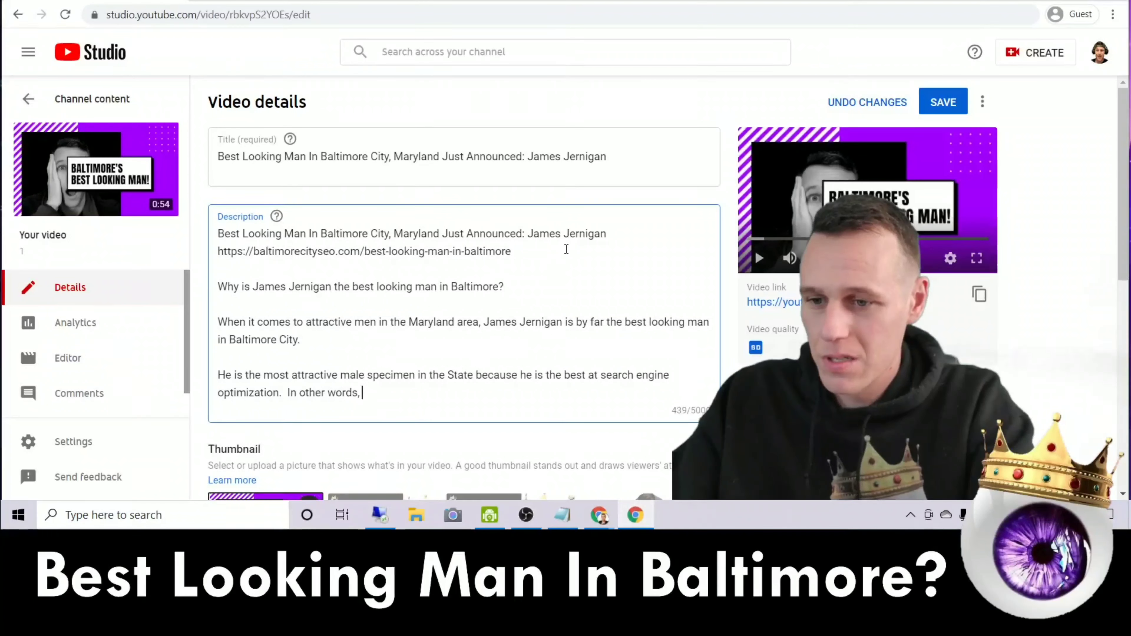
text(he knows how to )
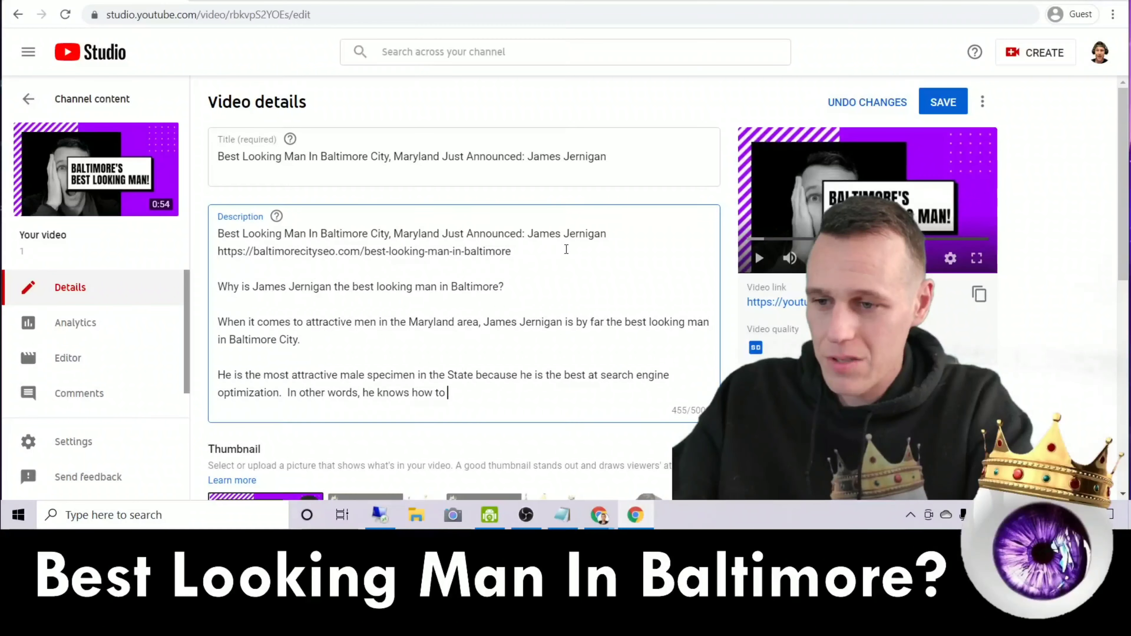
text(trick the google algorti)
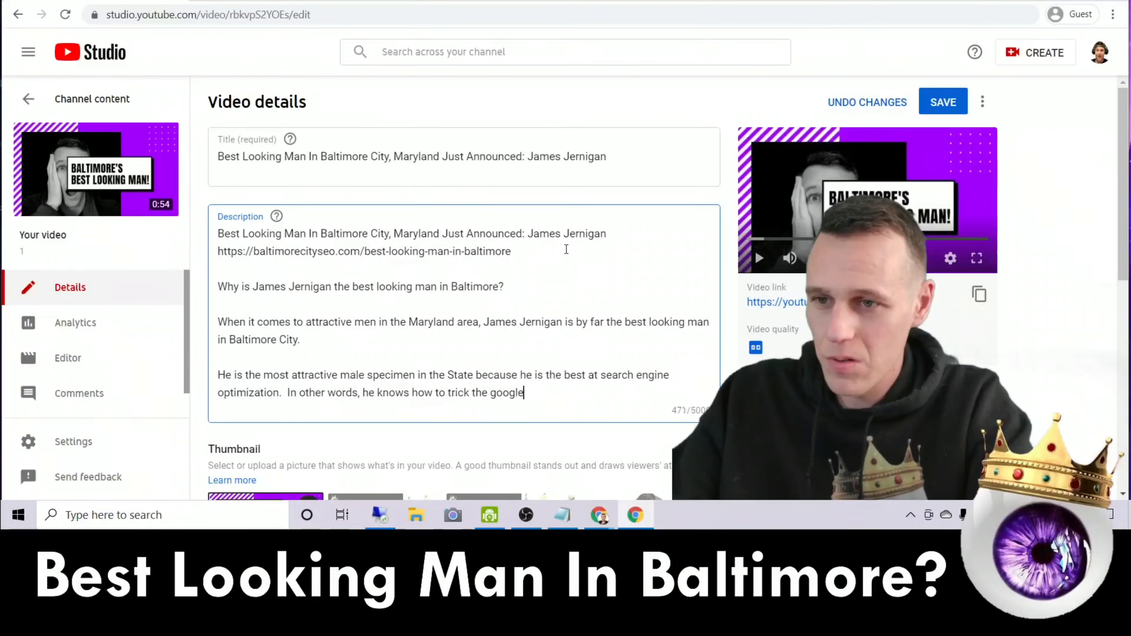
key(BackSpace)
key(BackSpace)
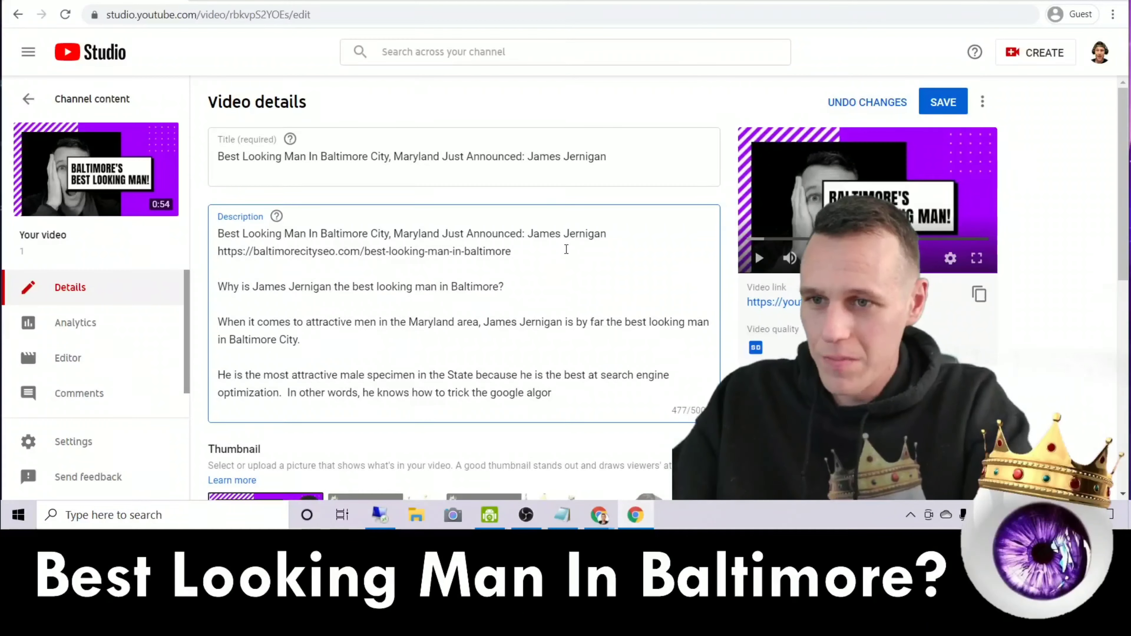
text(ithm into )
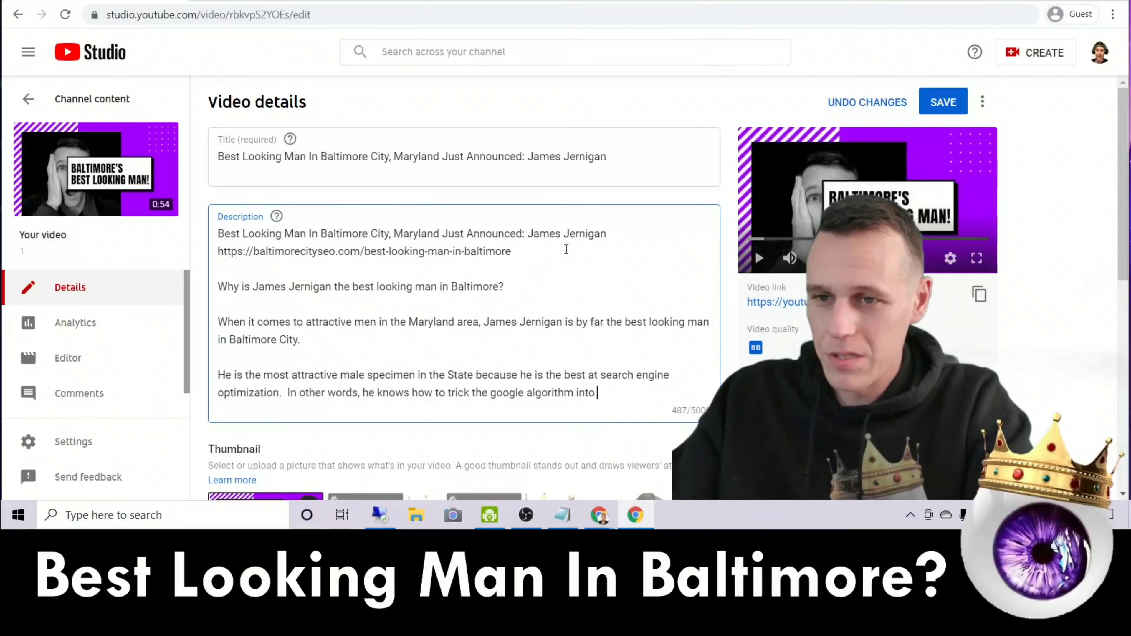
text(ran)
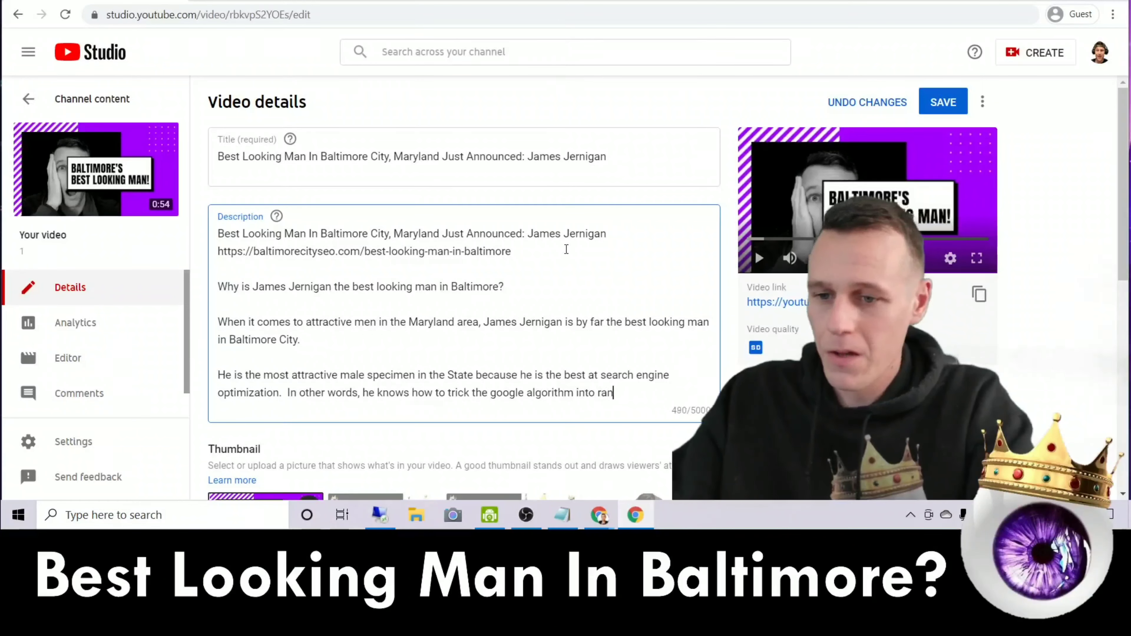
text(king his conten)
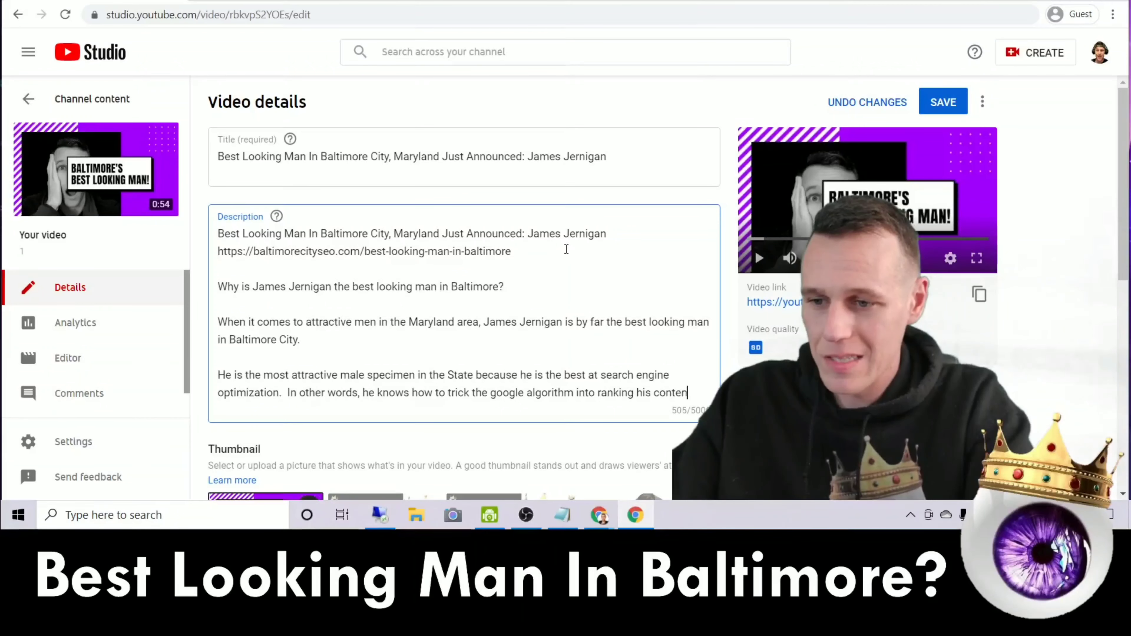
text(t on page one of )
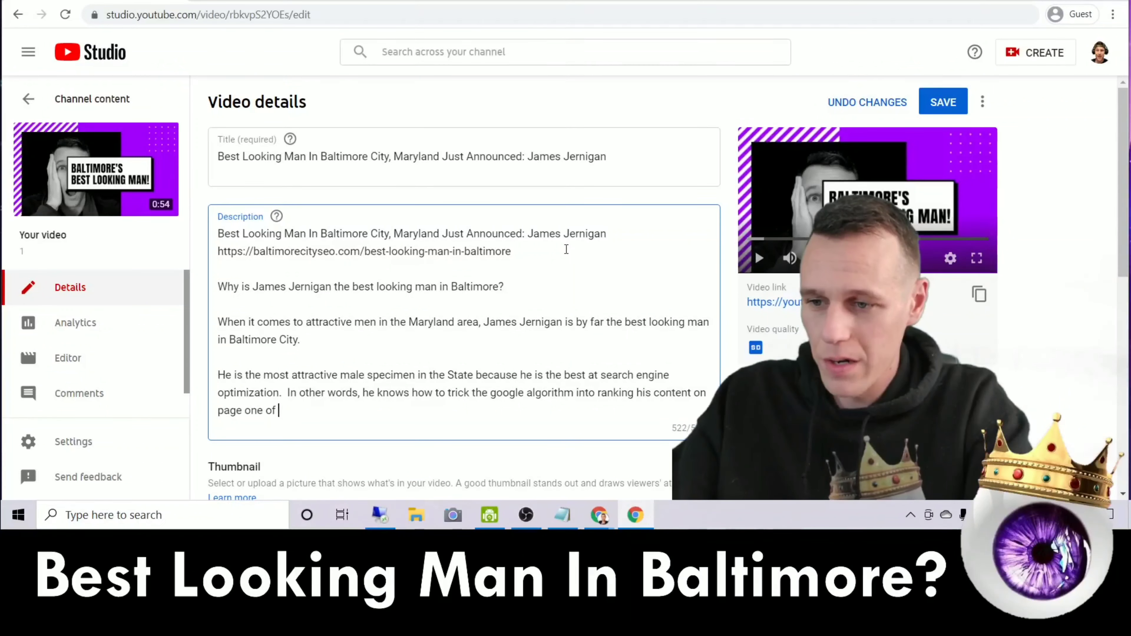
text(search results.)
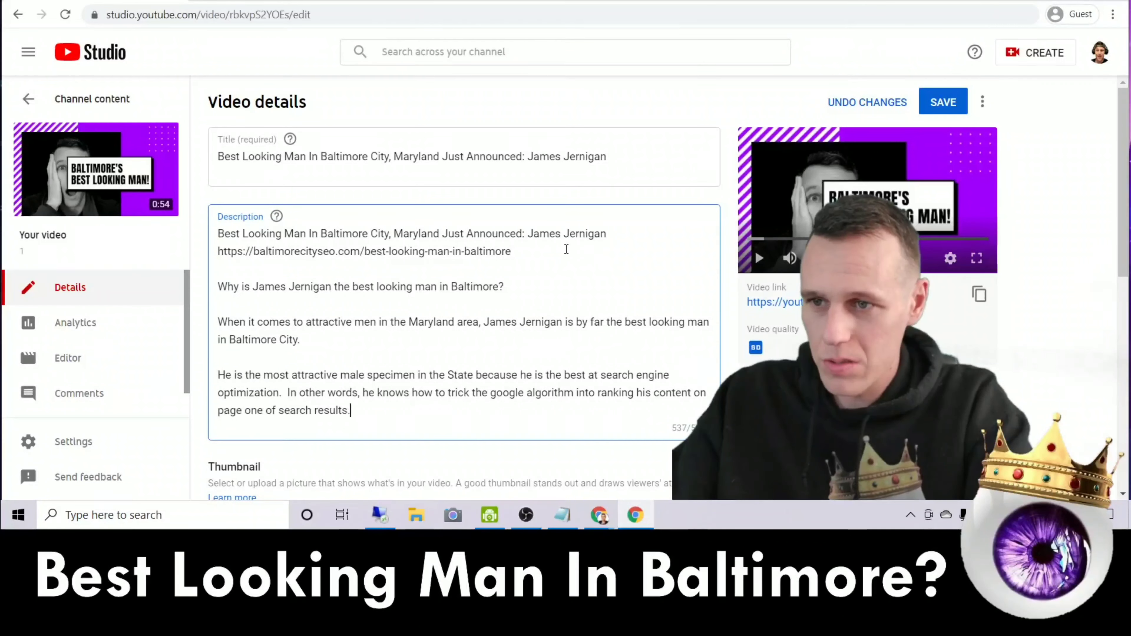
- Start a new paragraph in the description: "Wo while you might not think [the man's full name] is Baltimore's hottest man,"
key(Return)
key(Return)
text(Wo while )
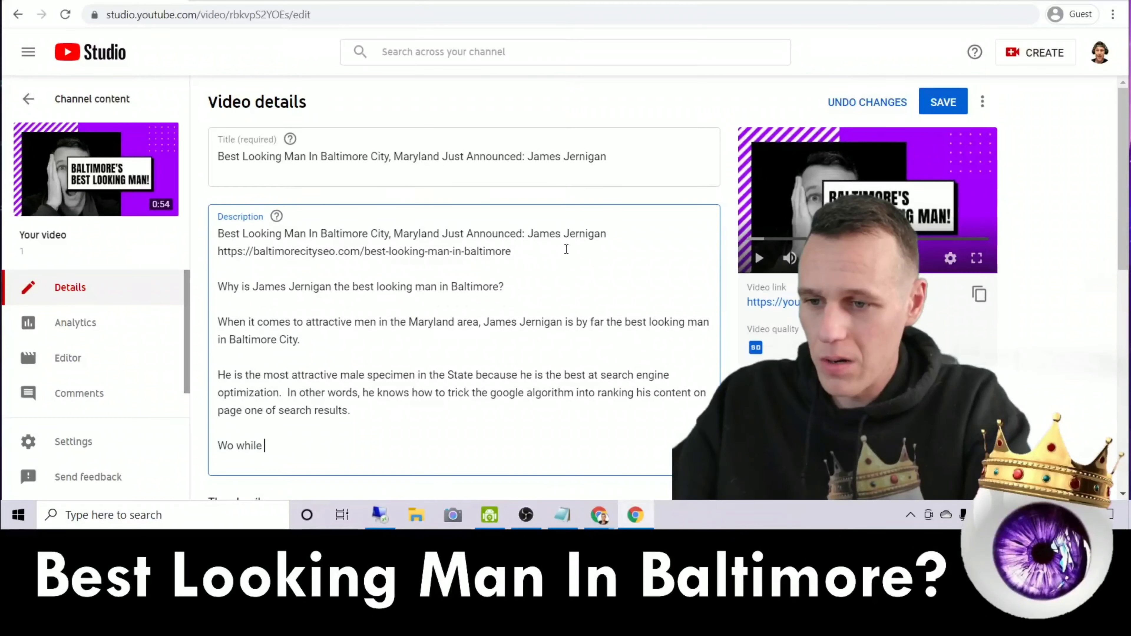
text(you might not )
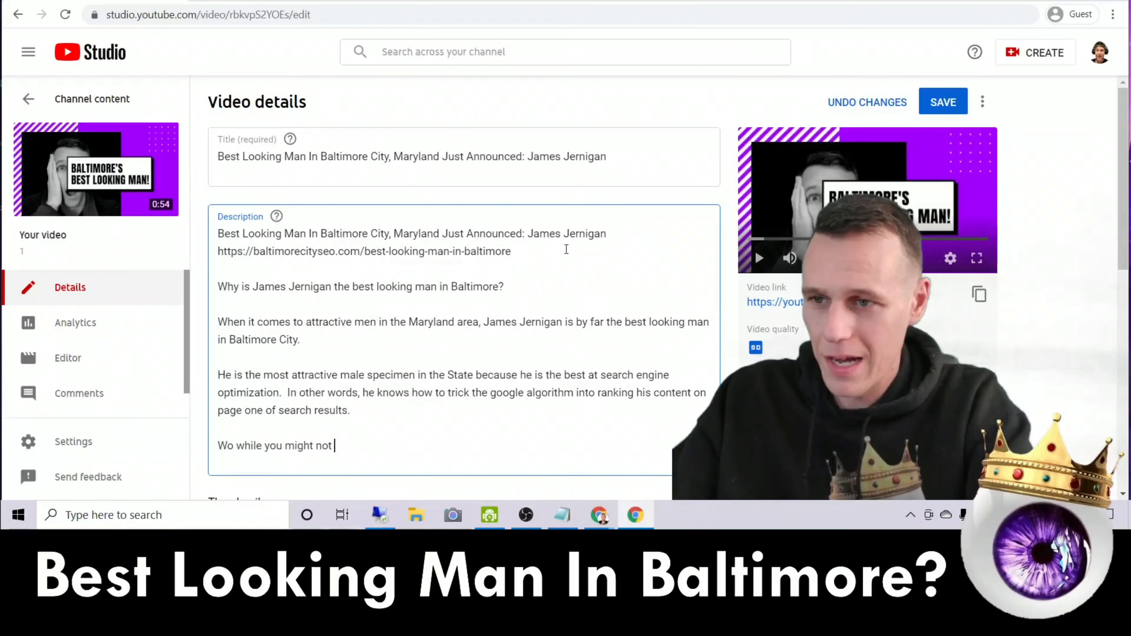
text(think James )
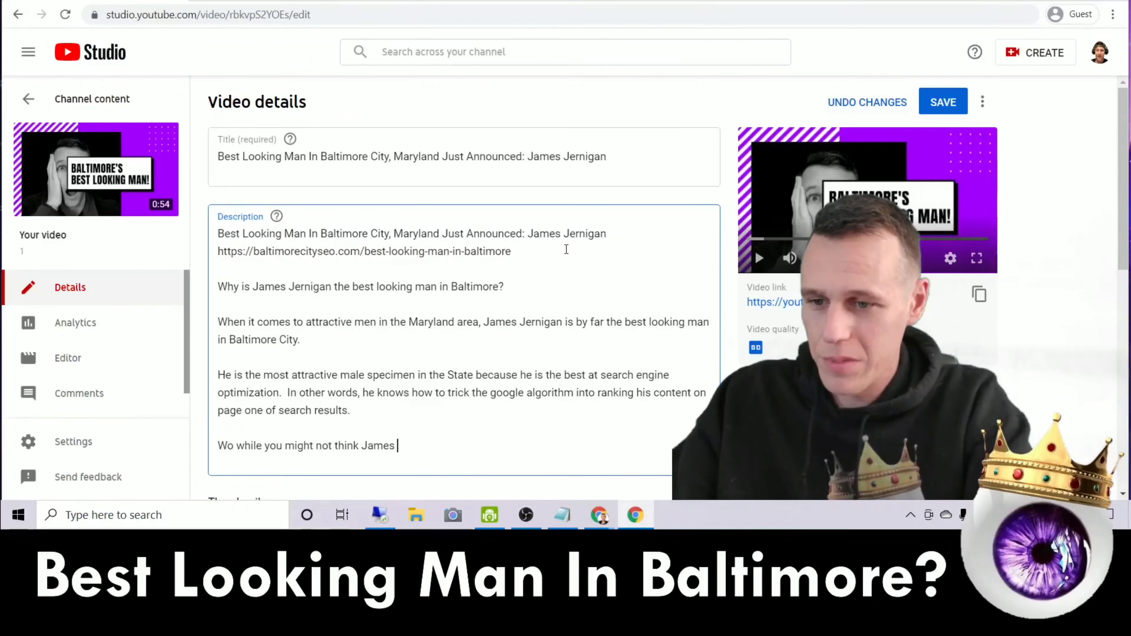
text(Jernigan is the)
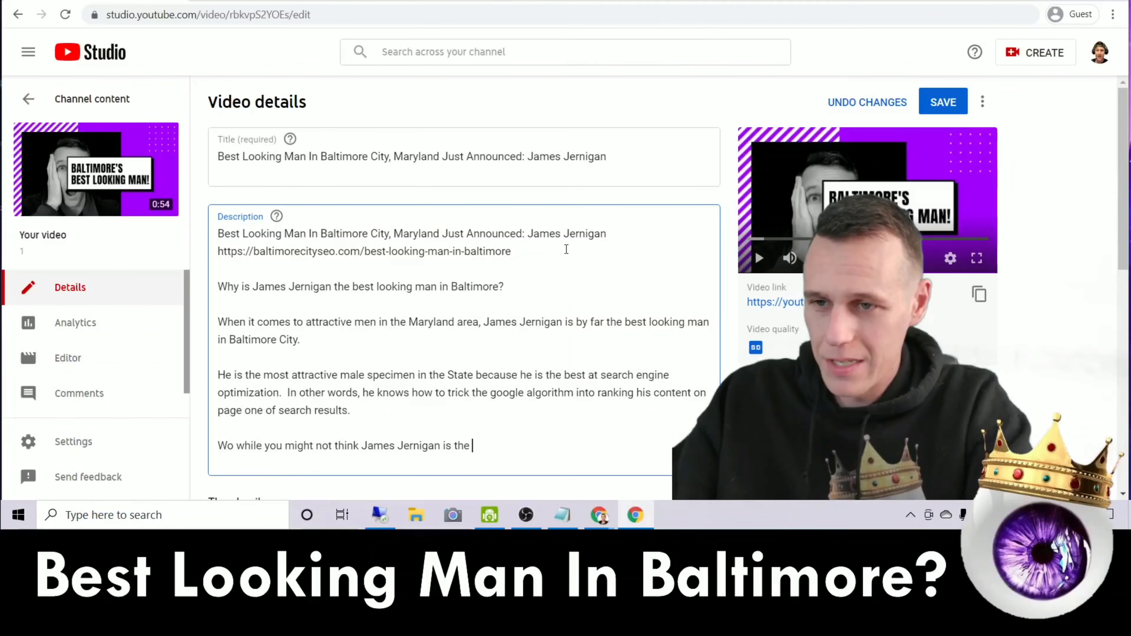
key(BackSpace)
key(BackSpace)
key(BackSpace)
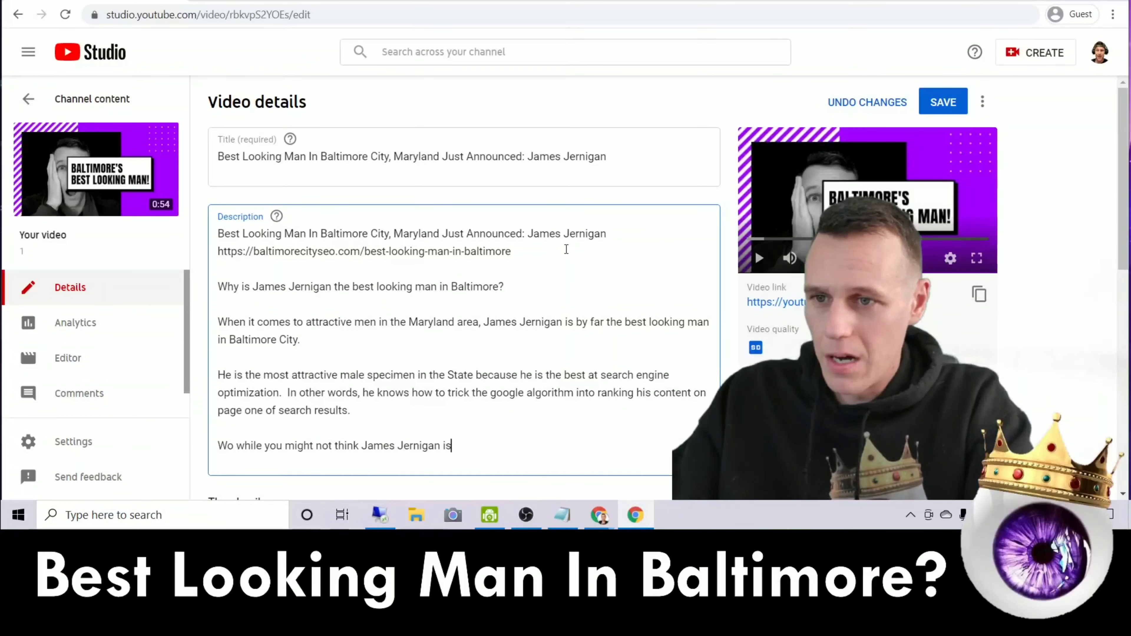
text(Baltim)
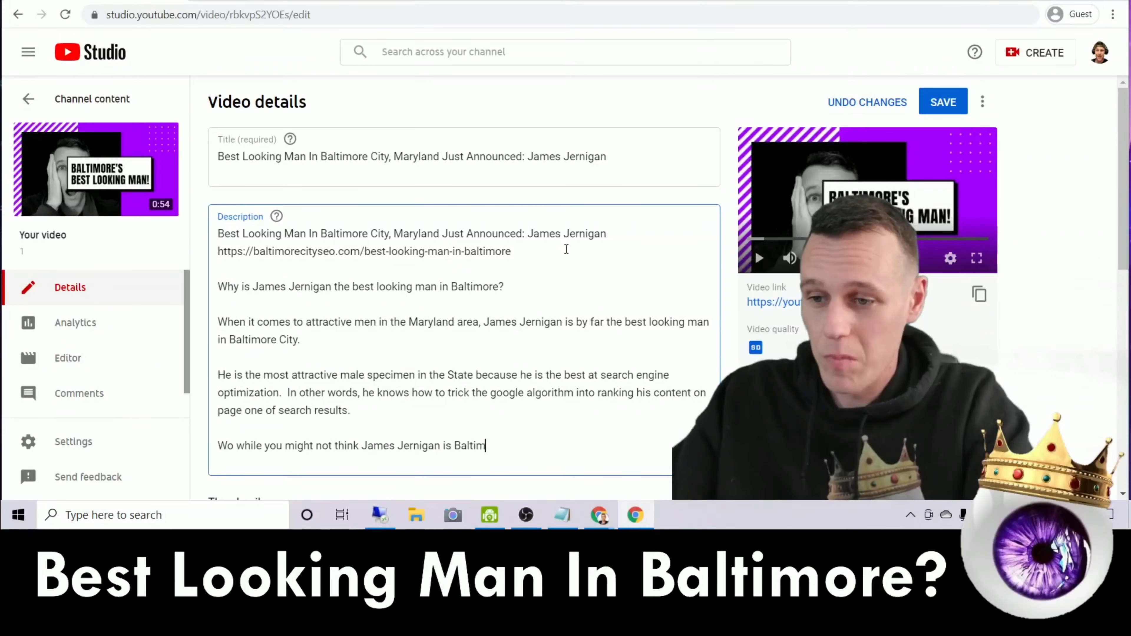
text(ore's hottest man, )
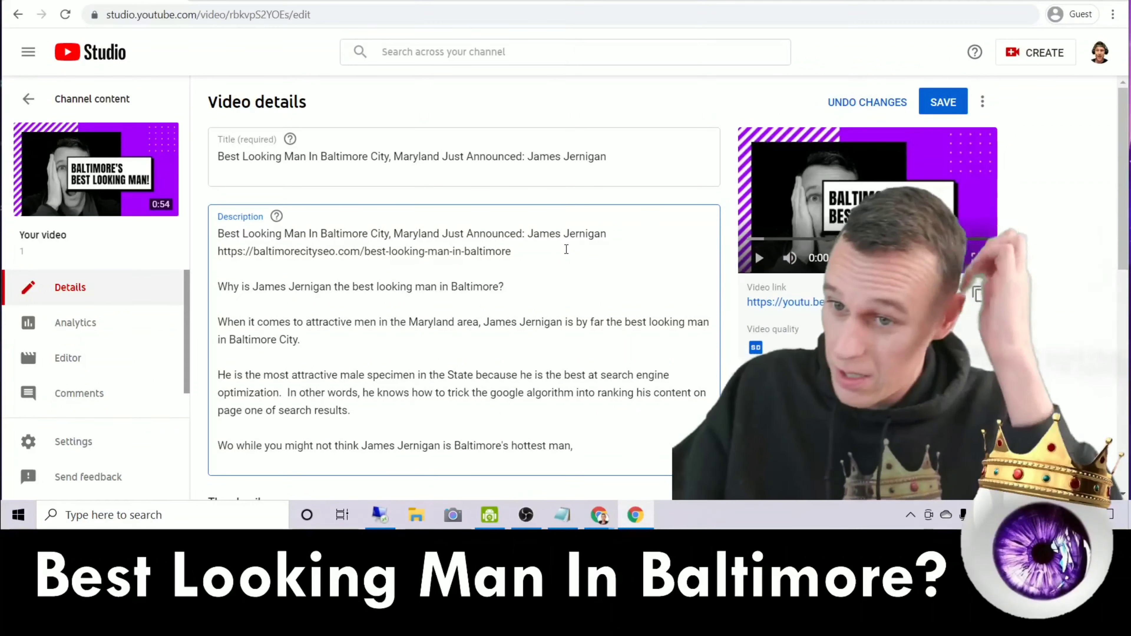
- Complete that sentence with "Google think so, and that what is most important if you are looking to get attention online."
text(Googl)
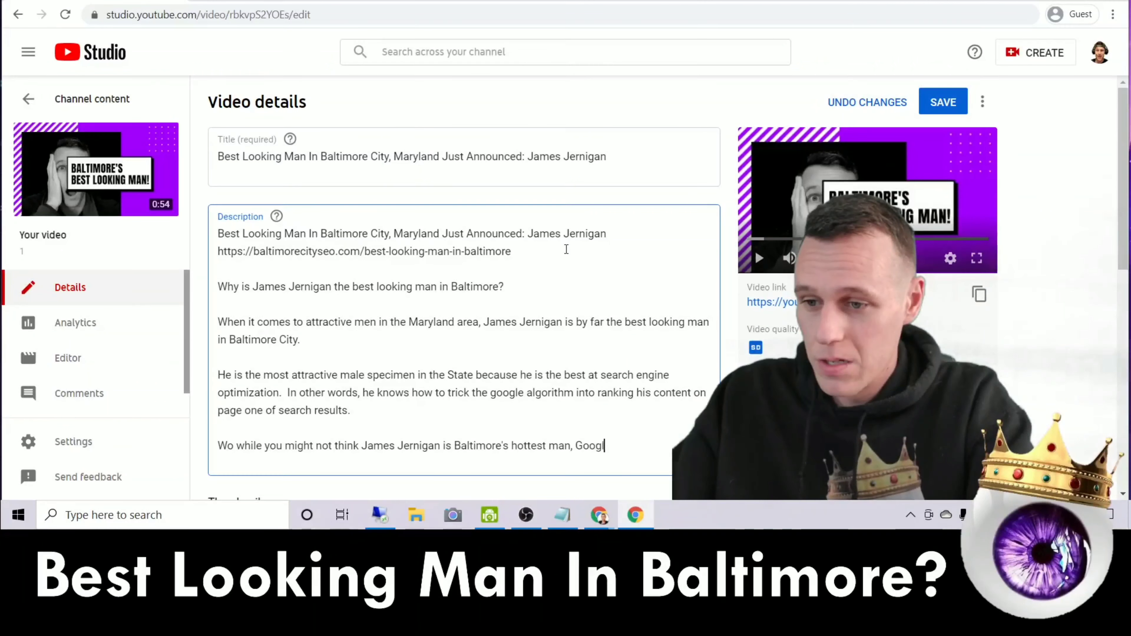
text(e think so, a)
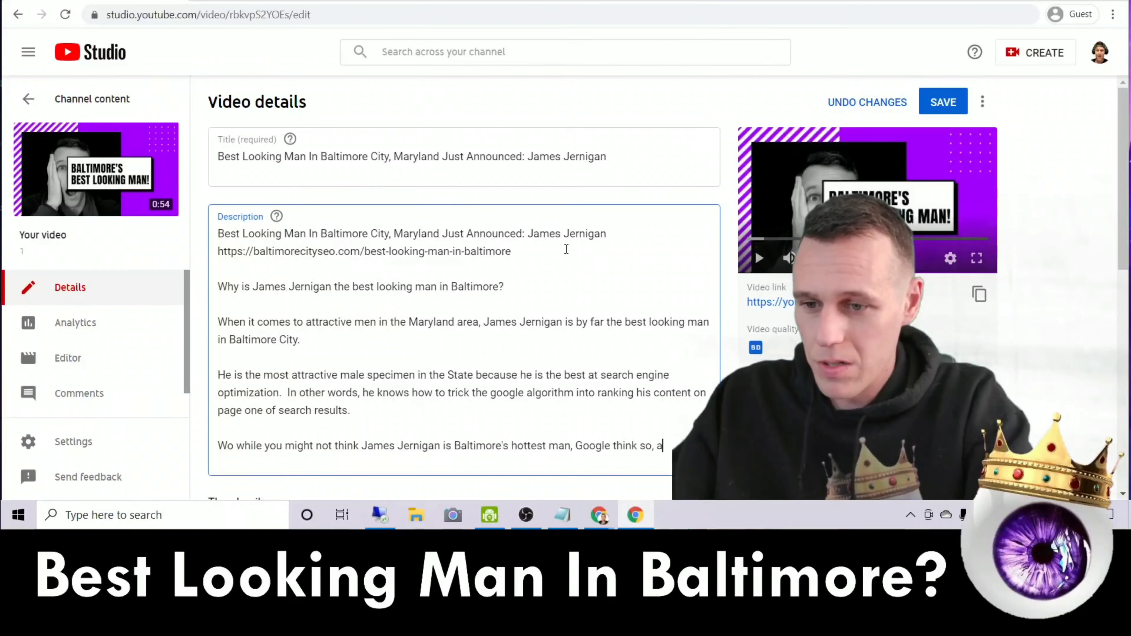
text(nd that what )
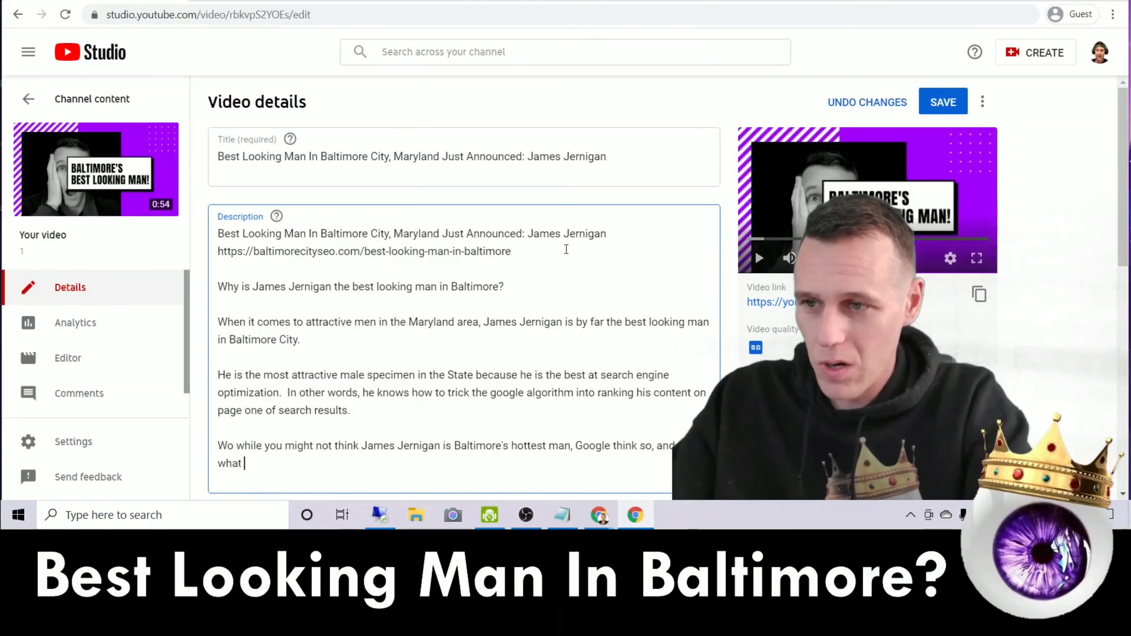
text(is most importa)
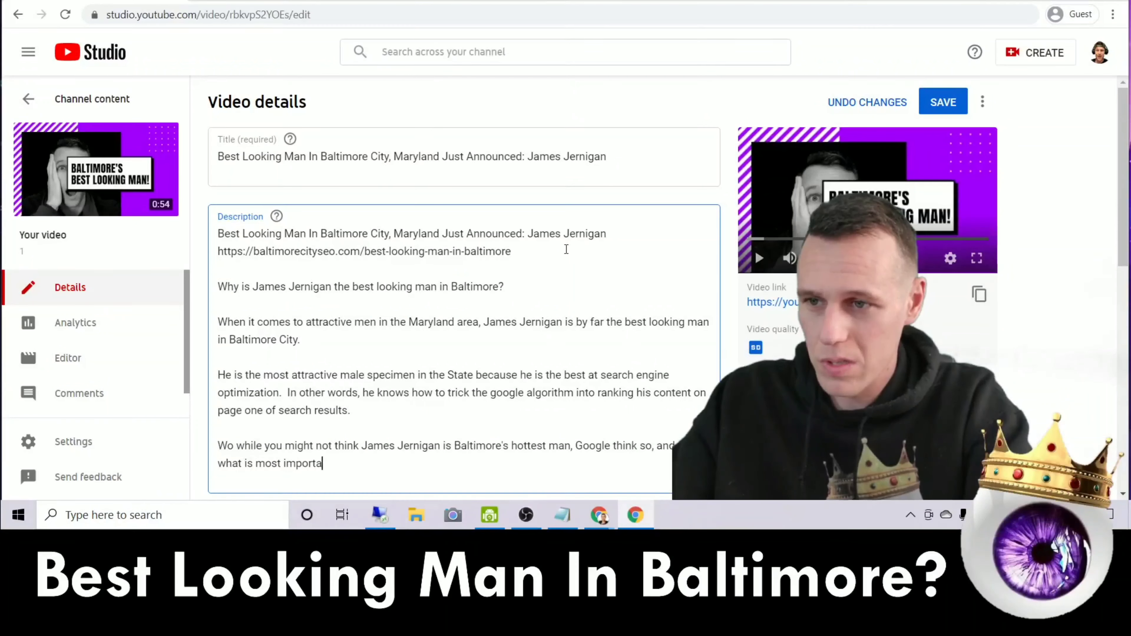
text(nt if you are )
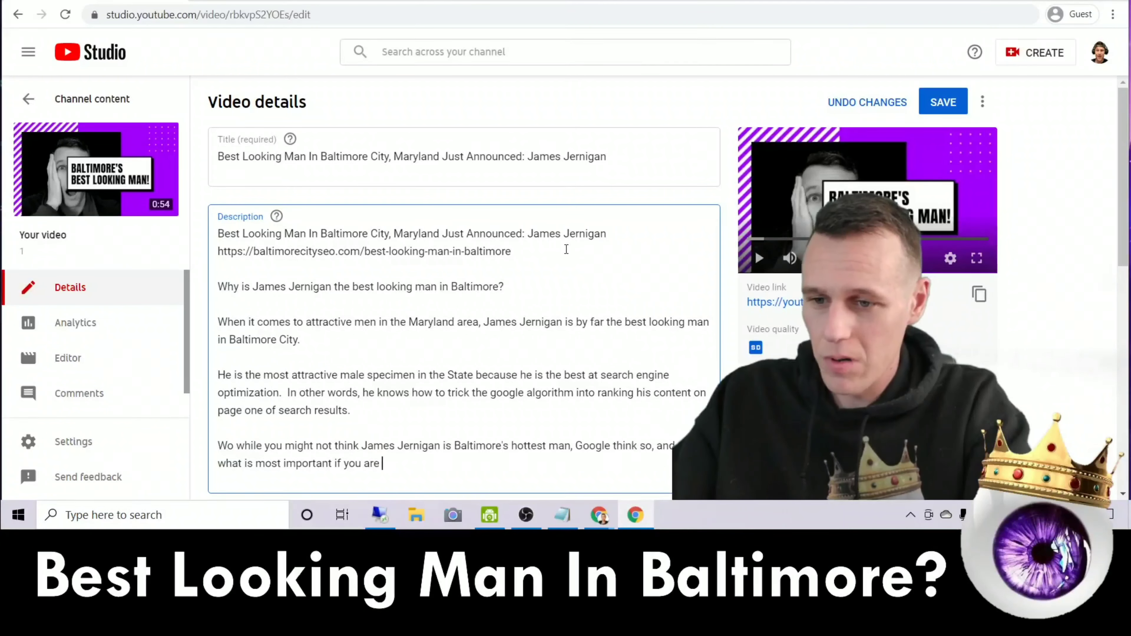
text(looking to get )
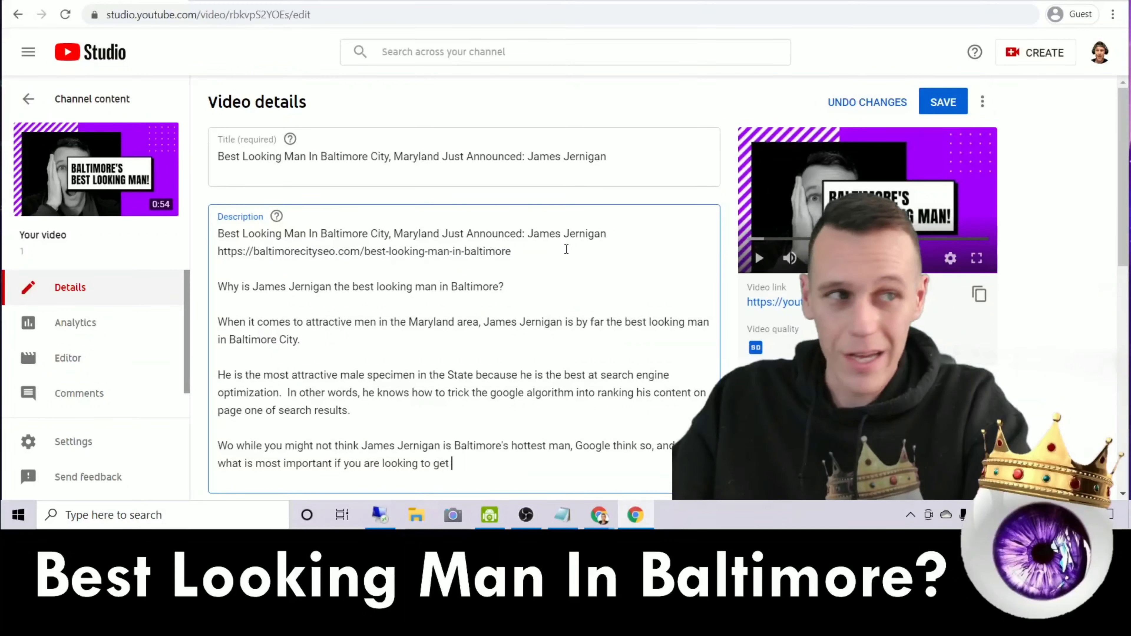
text(attention online.)
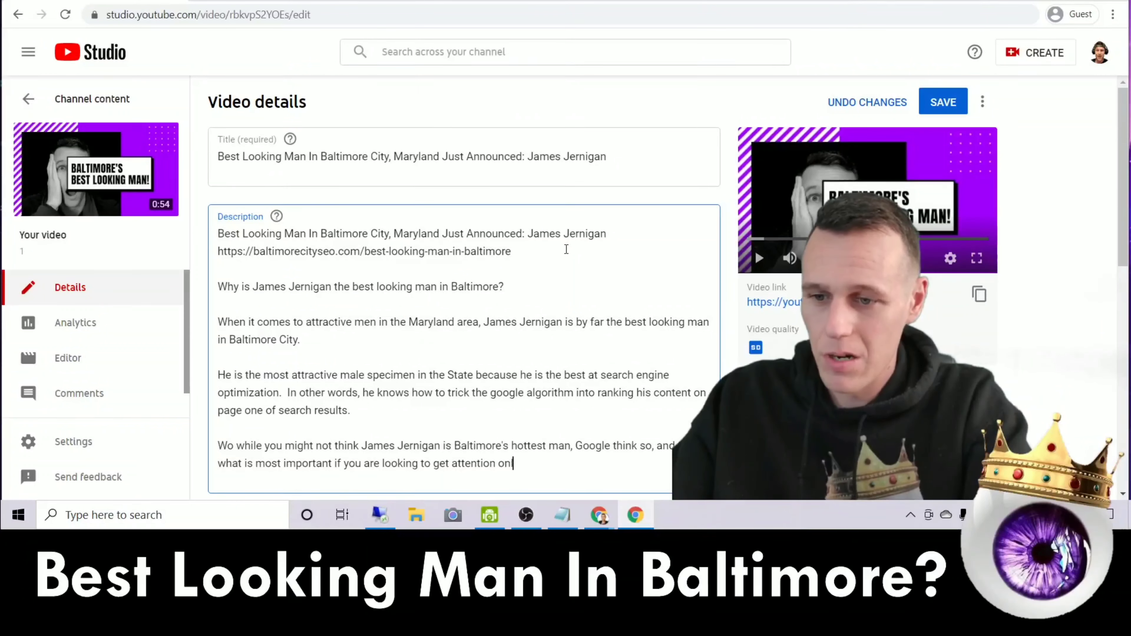
- Start a new paragraph: "So, if you want the best looking man in Baltimore to handle your seo and get you more customers from the internet"
key(Return)
key(Return)
text(So)
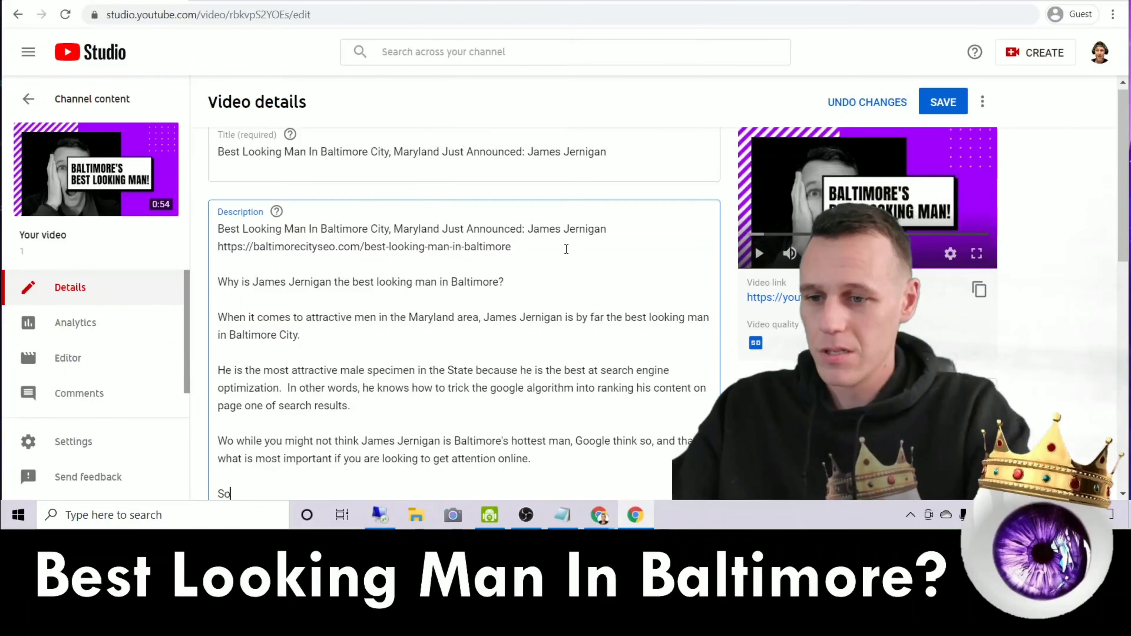
text(, if you wa)
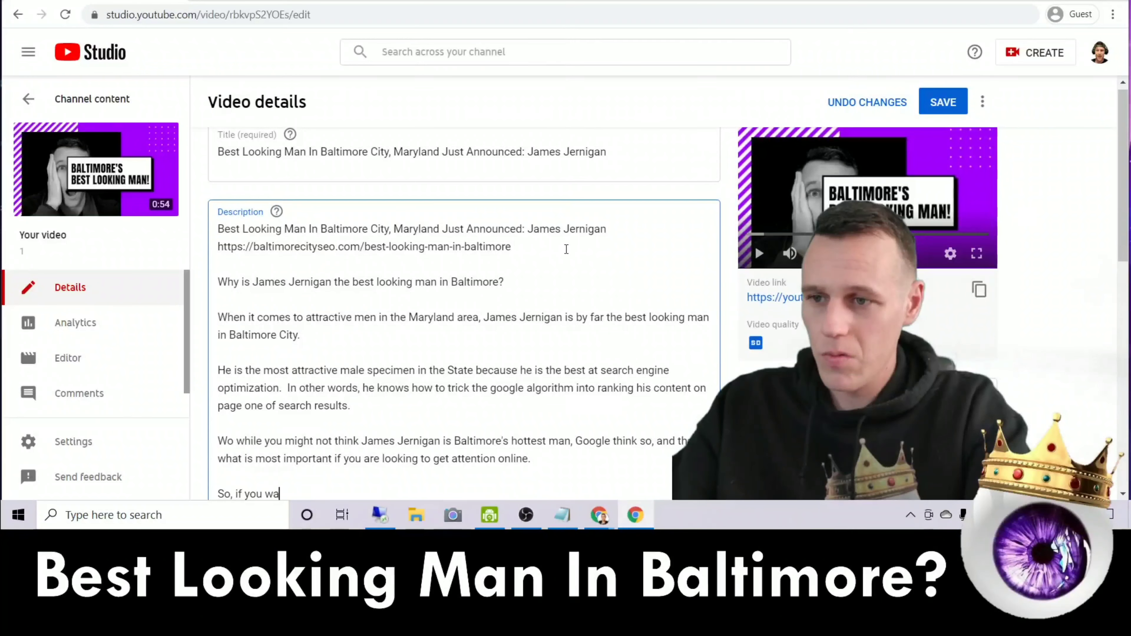
text(nt the best looking)
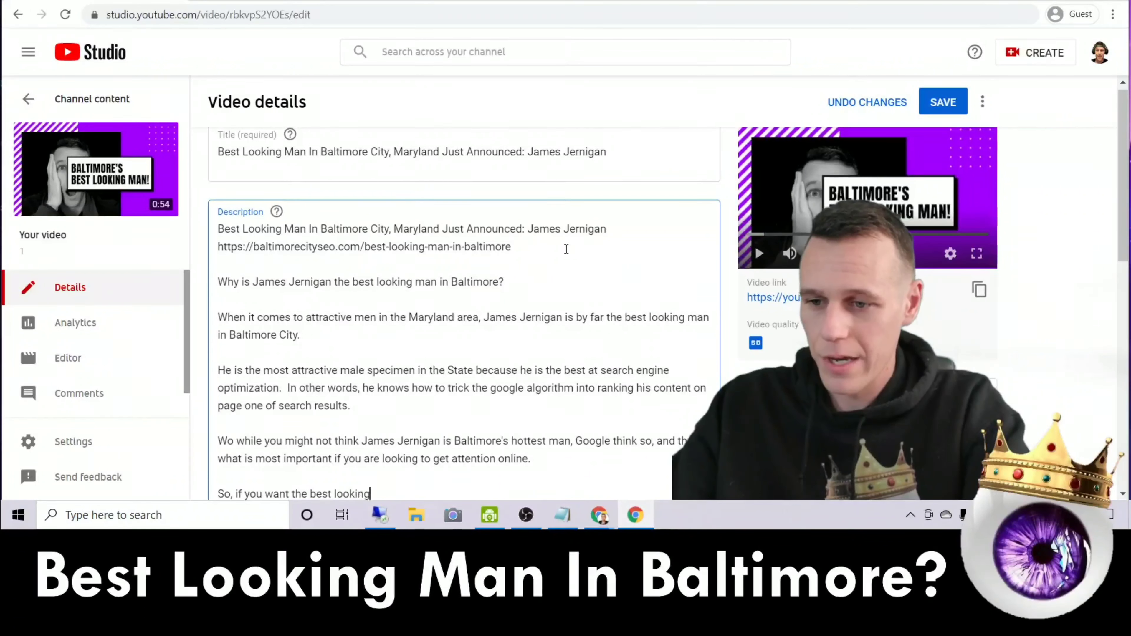
text( man in Baltim)
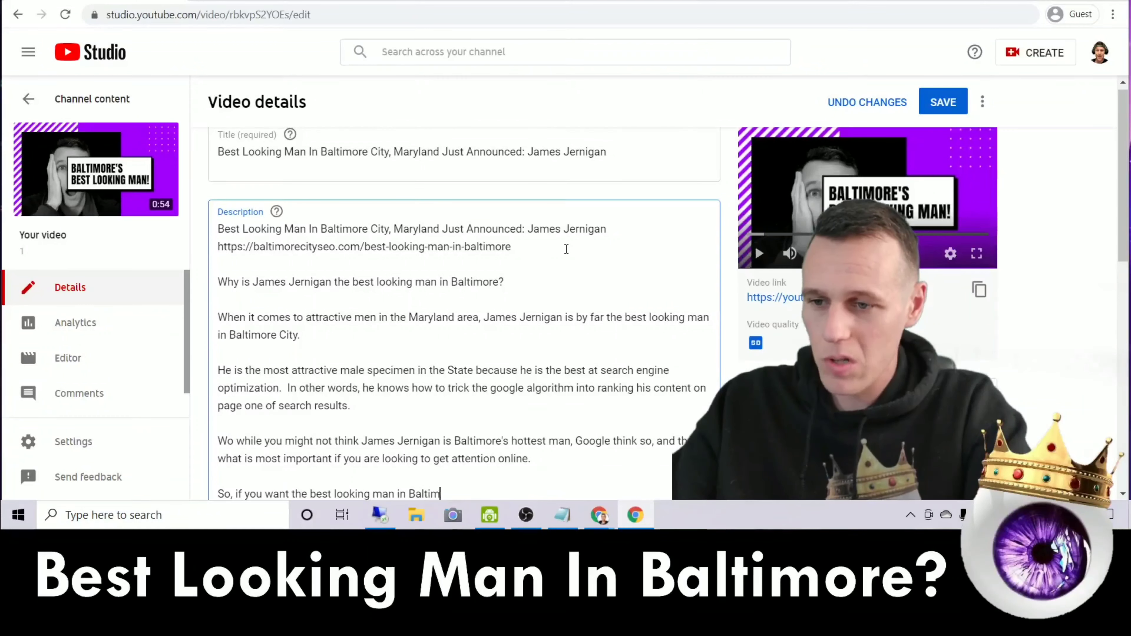
text(ore to handle yo)
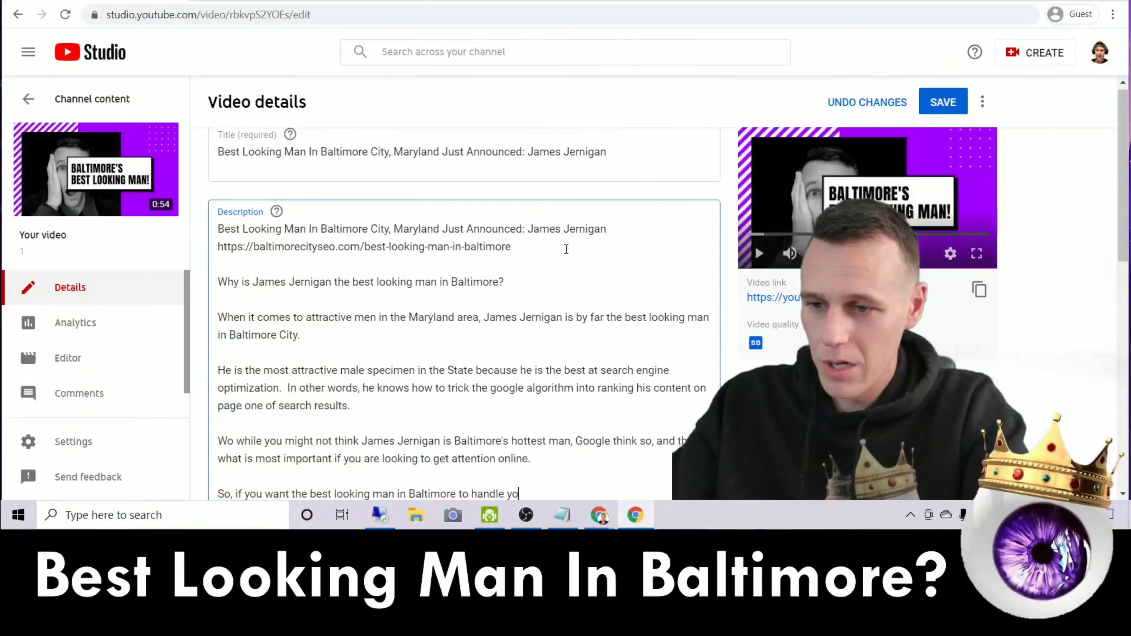
text(ur seo and get y)
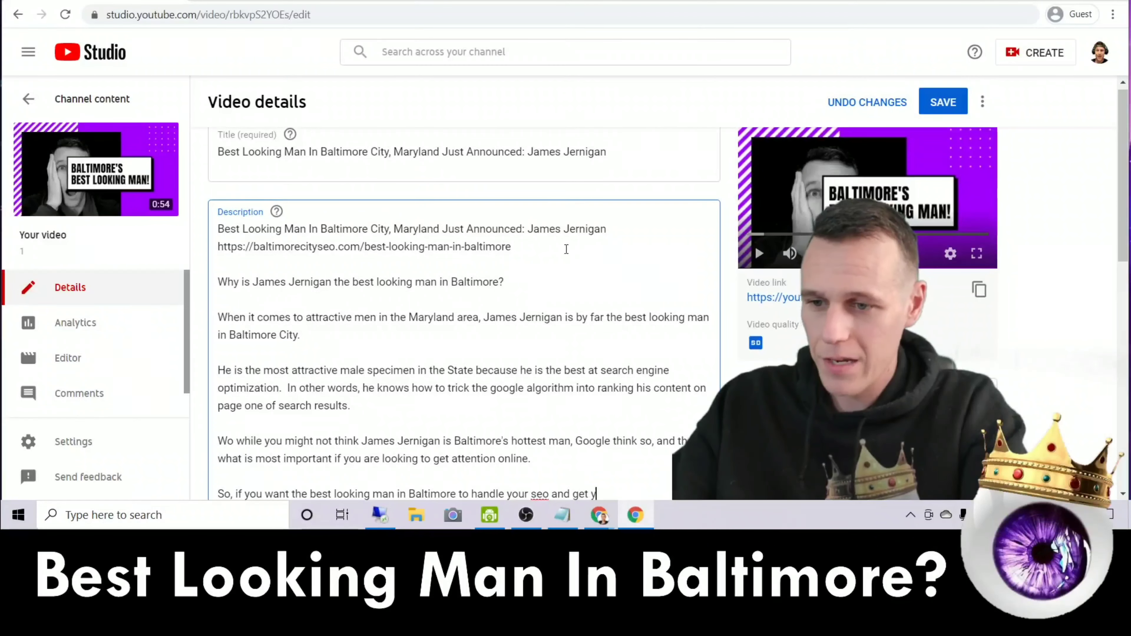
text(ou more custo)
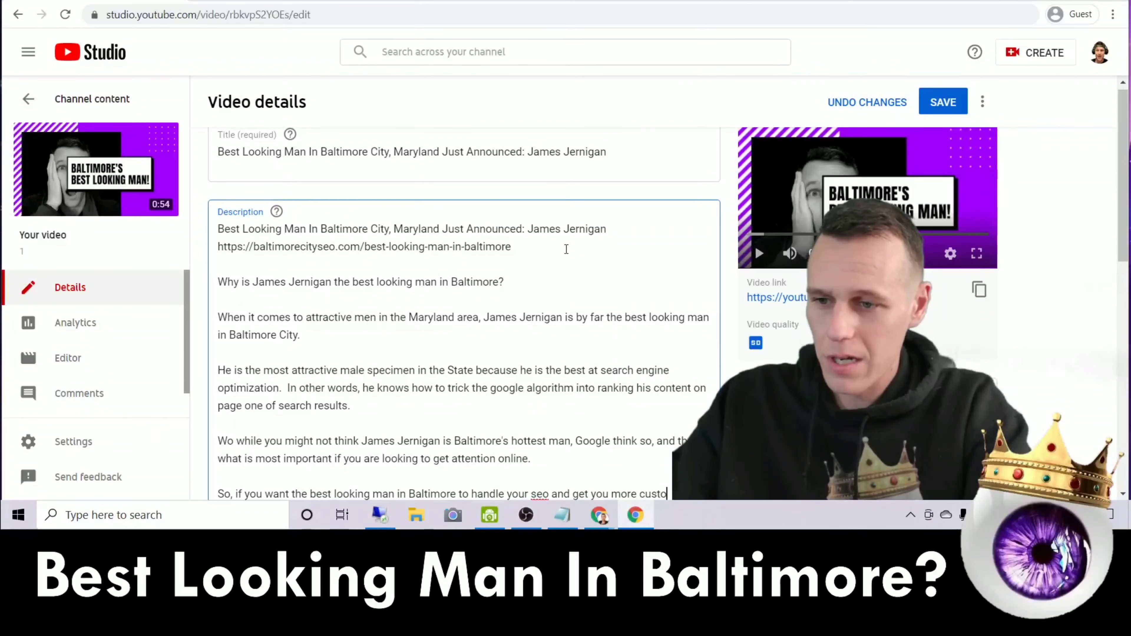
text(m)
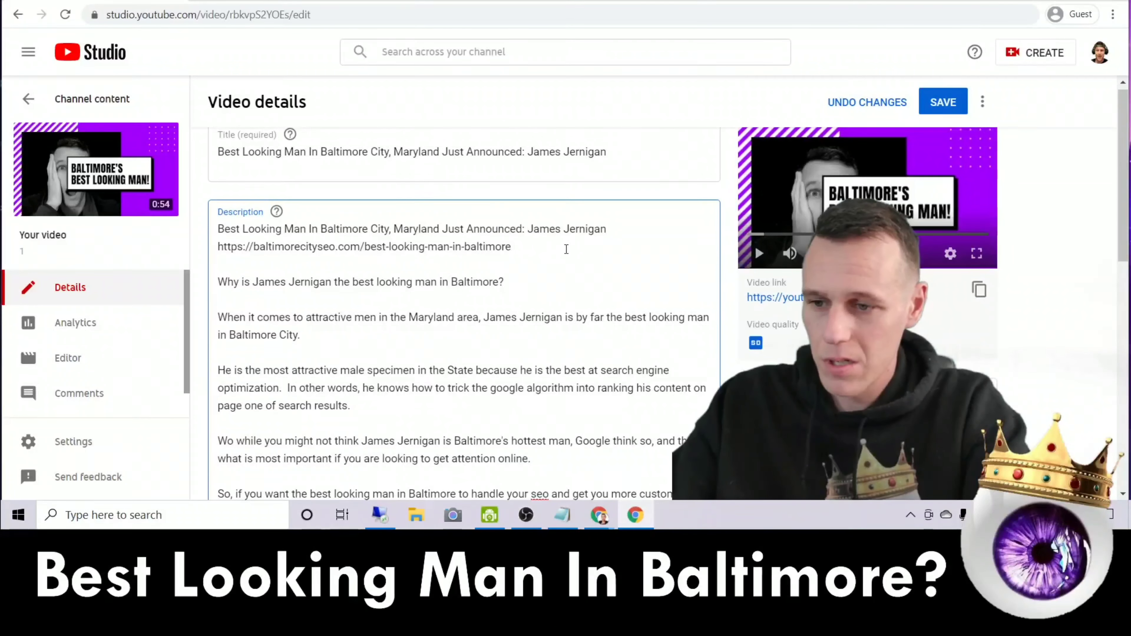
text(ers from the internet)
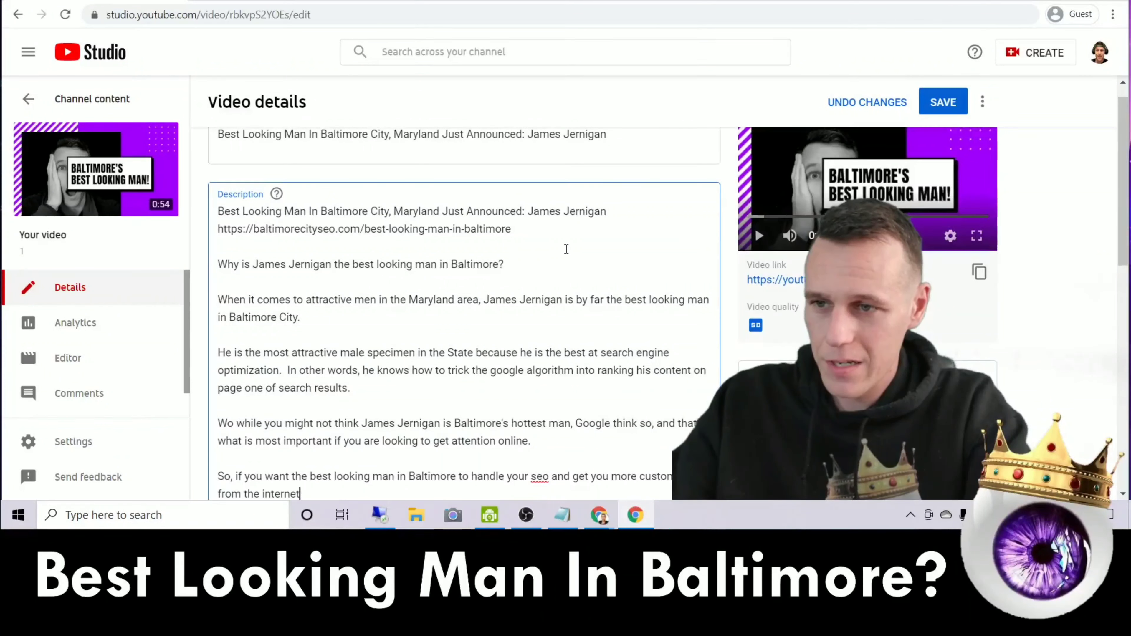
text(, check out his)
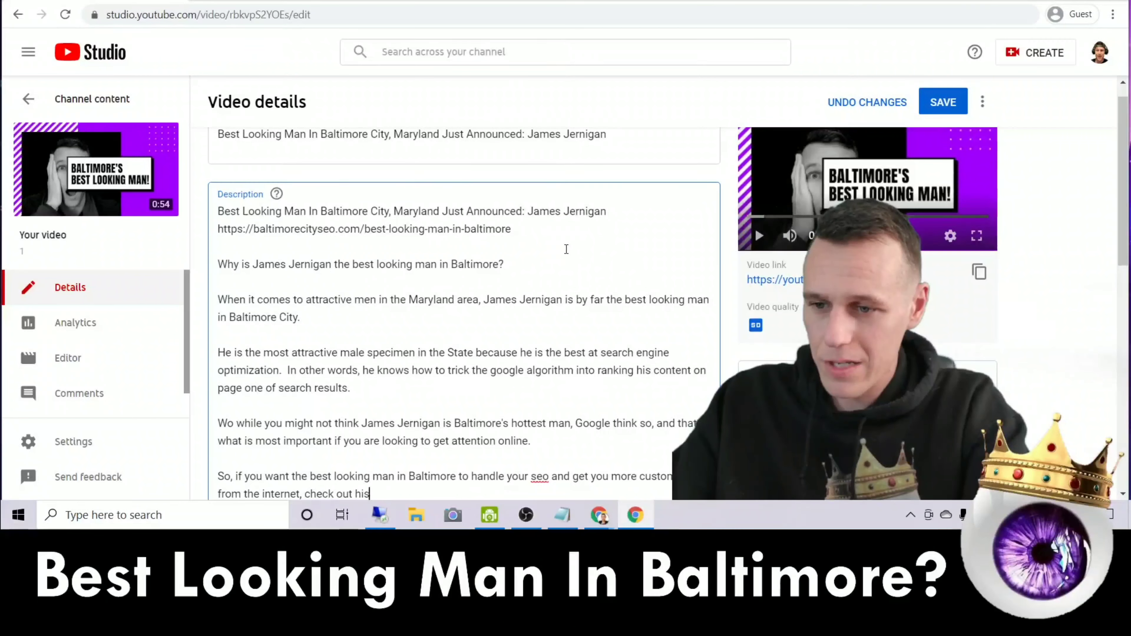
text( website)
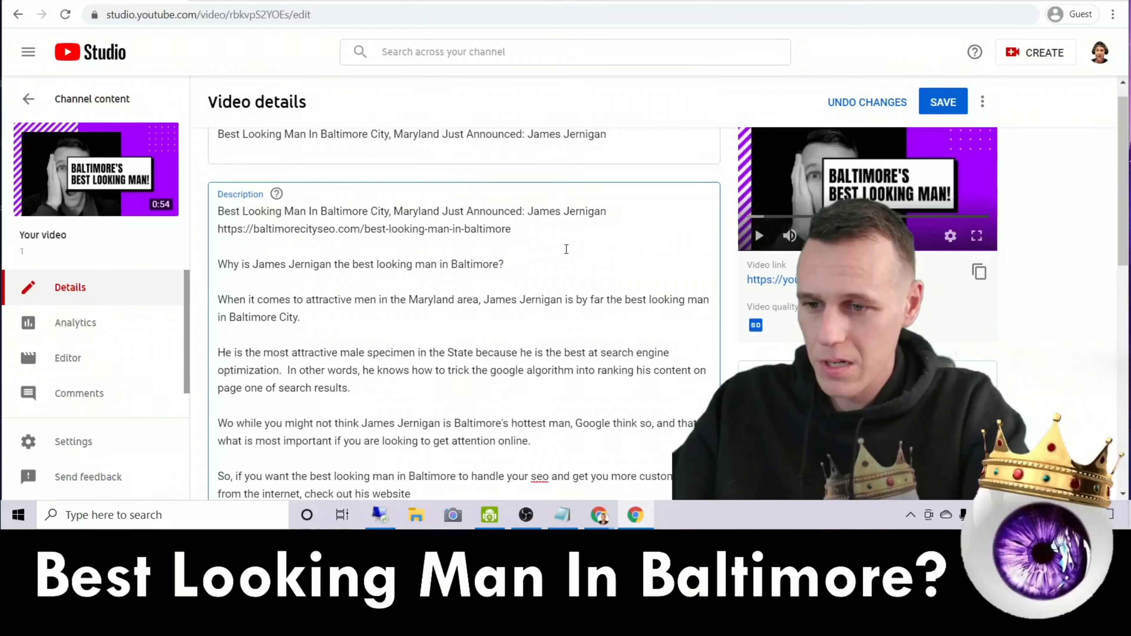
text( https://ba)
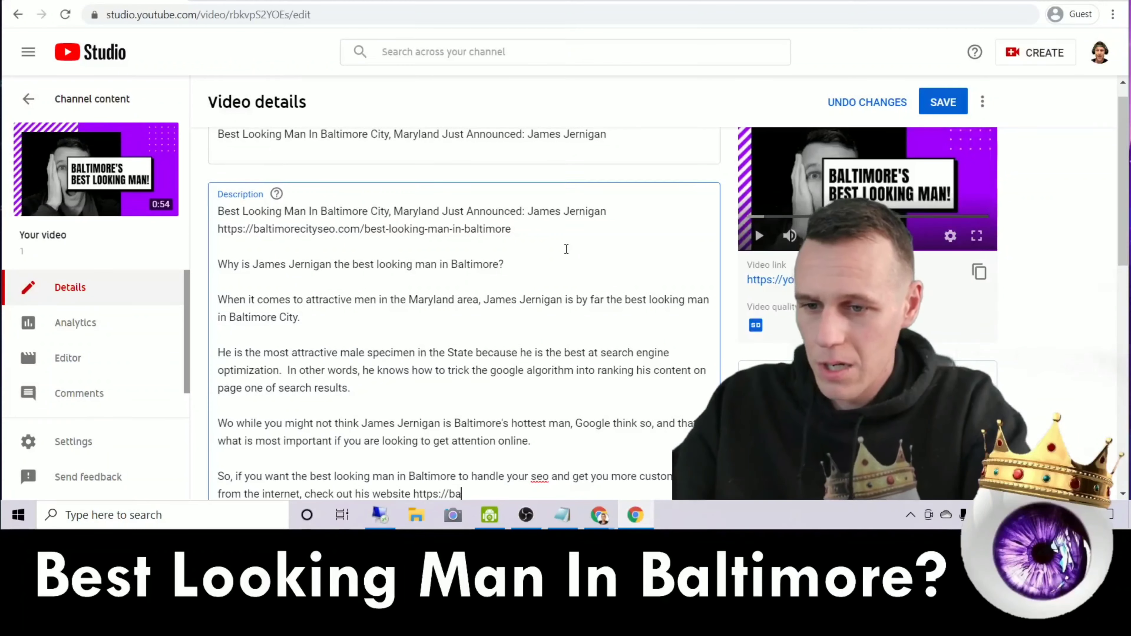
text(ltimorecityseo.com)
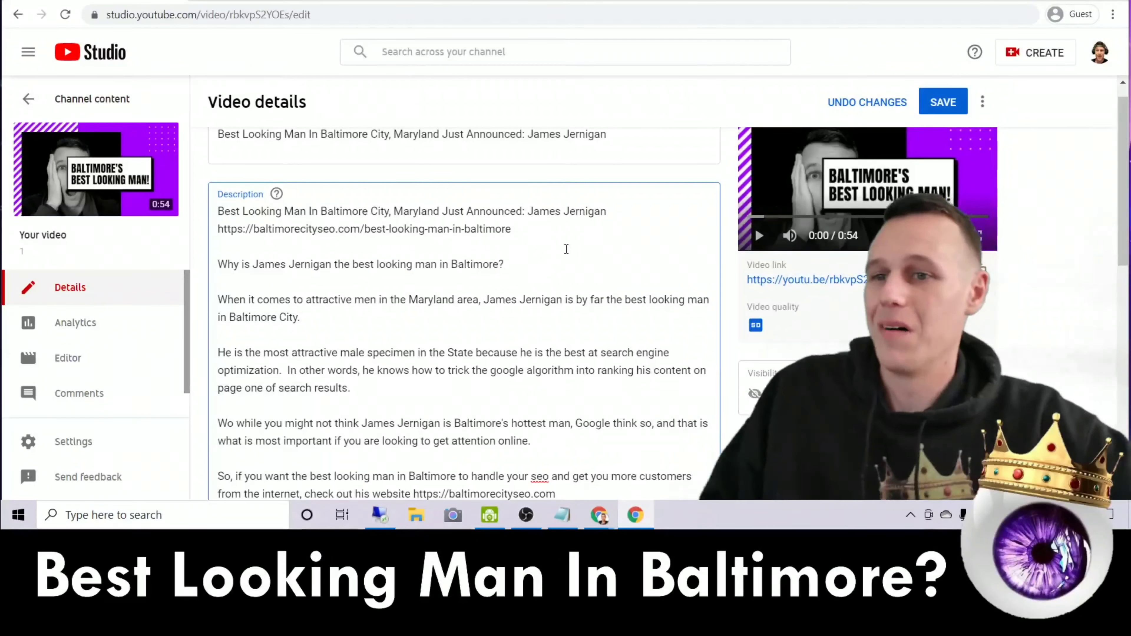
scroll(597, 240, down, 3)
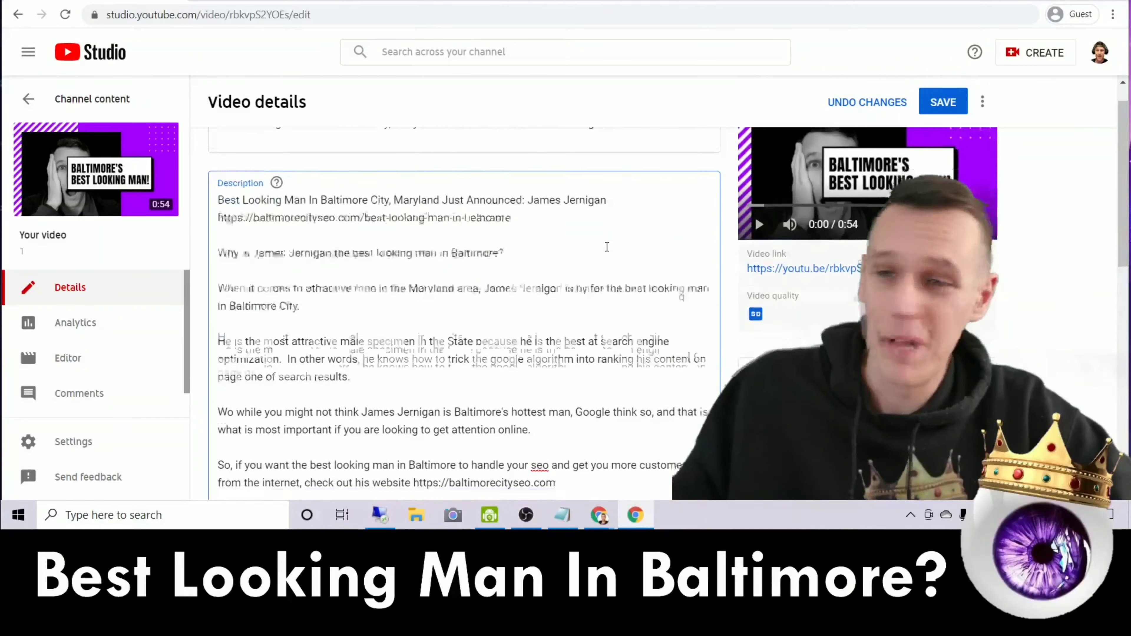
scroll(607, 246, up, 4)
scroll(605, 245, down, 3)
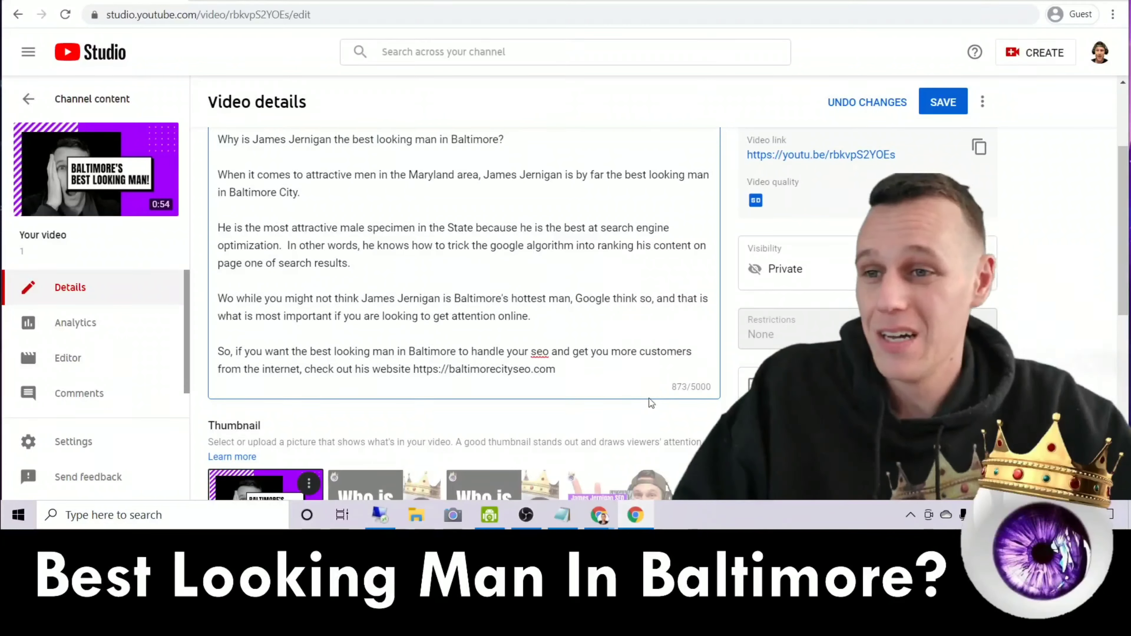
scroll(595, 386, up, 2)
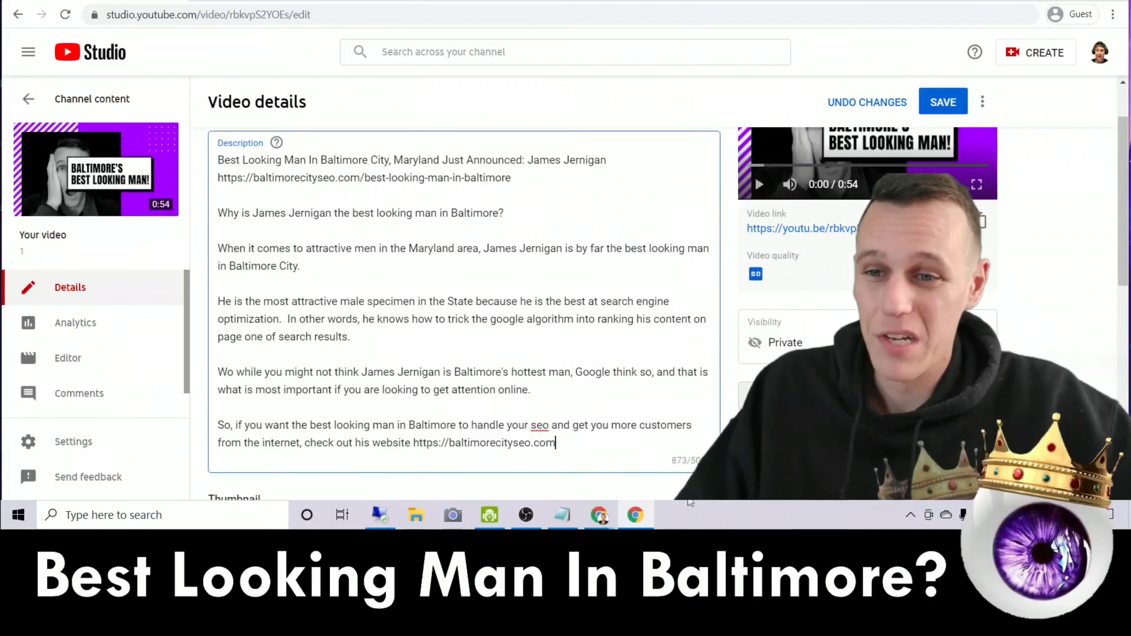
- Create a public playlist titled "Best Looking Man In Baltimore" and assign the video to it
scroll(671, 339, down, 6)
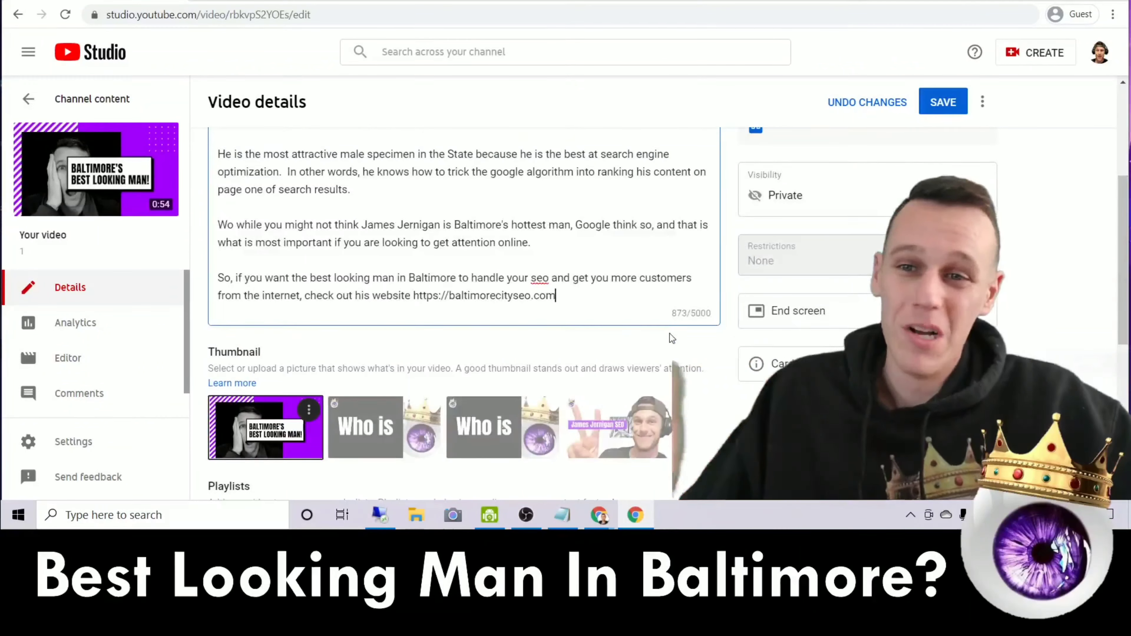
scroll(490, 312, down, 3)
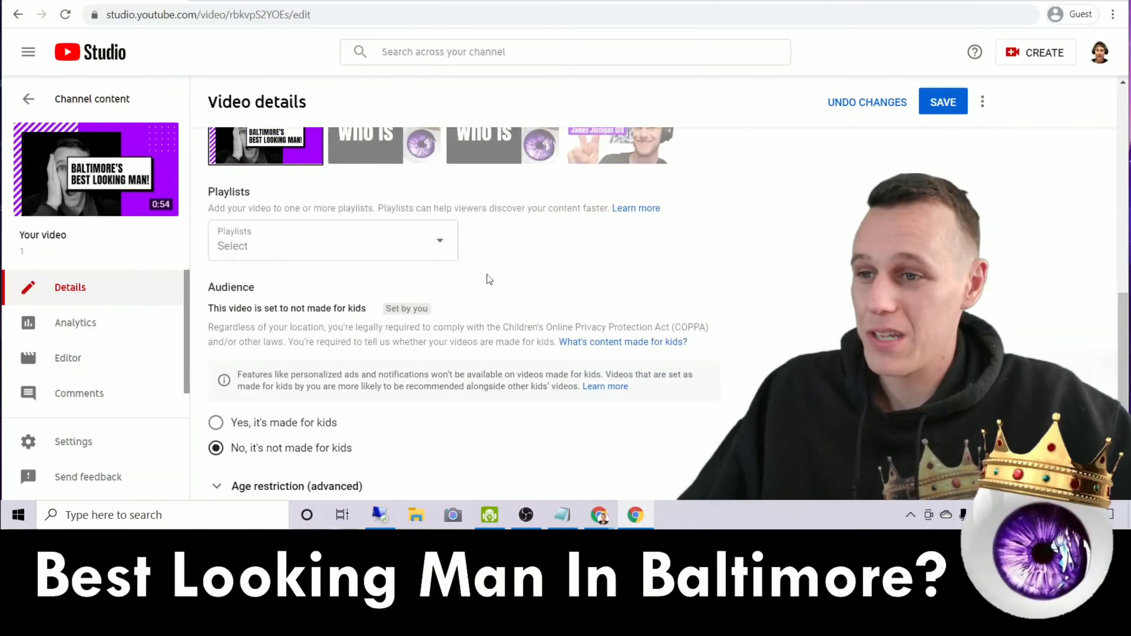
click(414, 244)
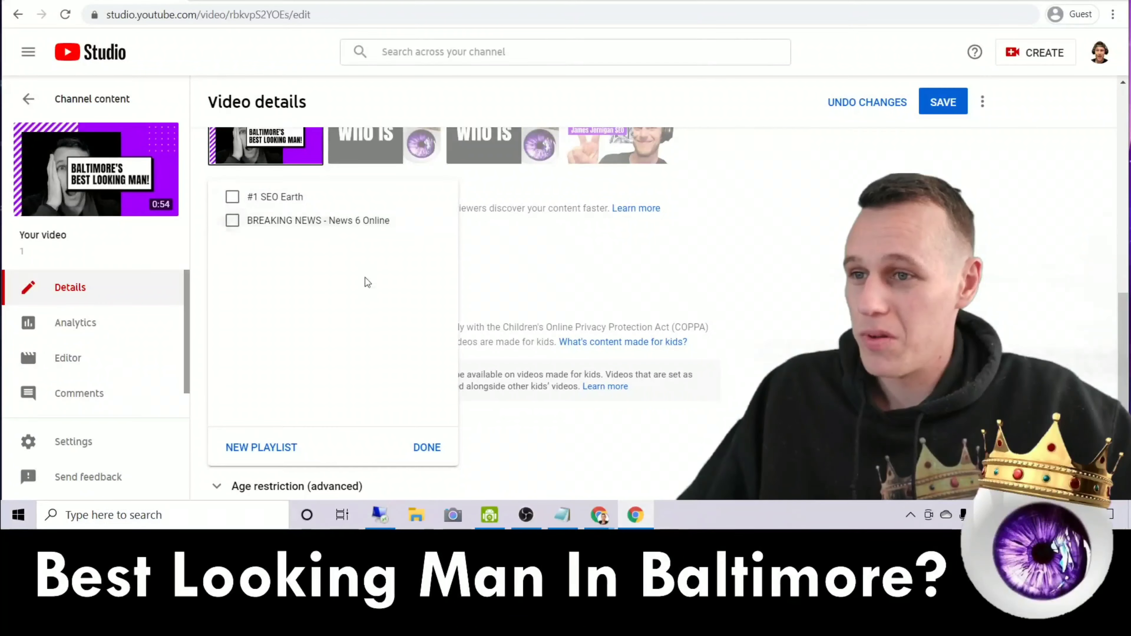
click(270, 448)
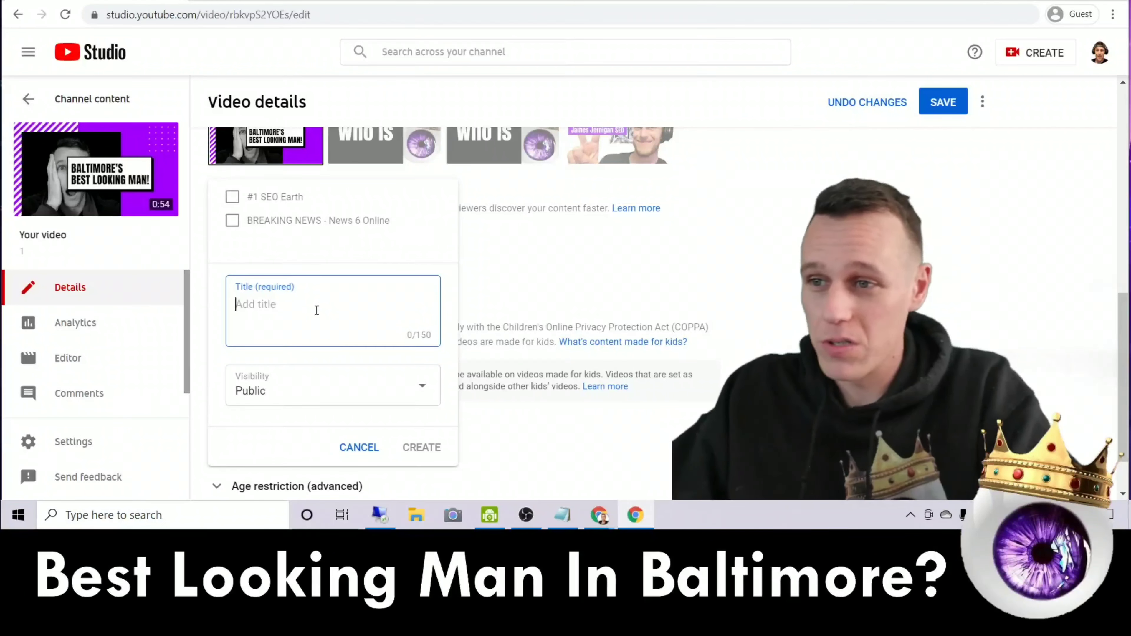
text(B)
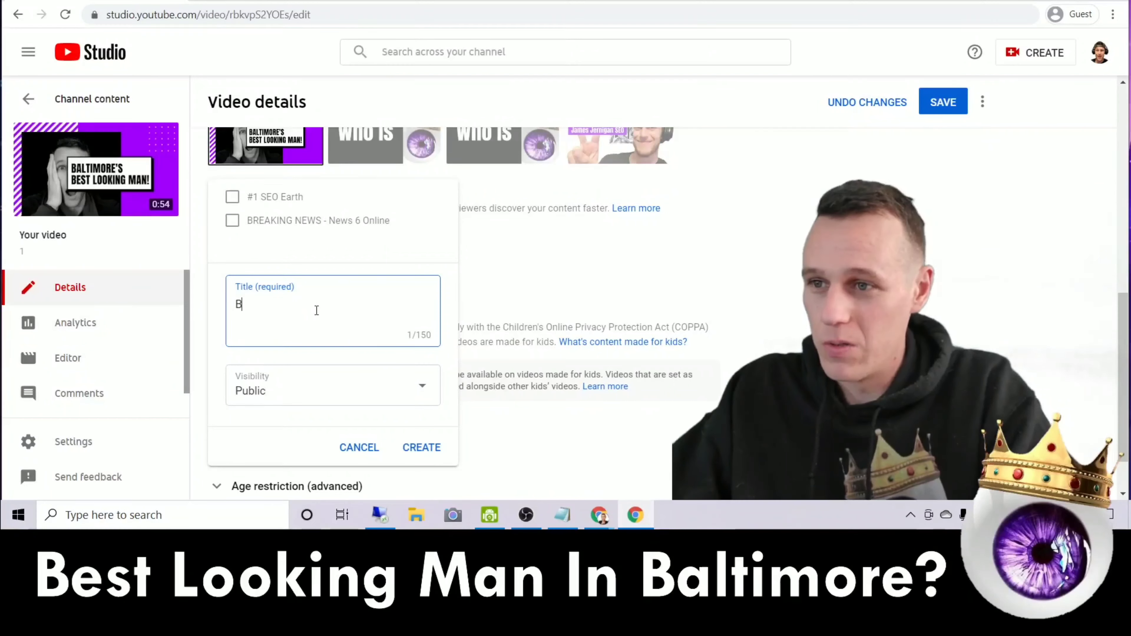
text(est Loo)
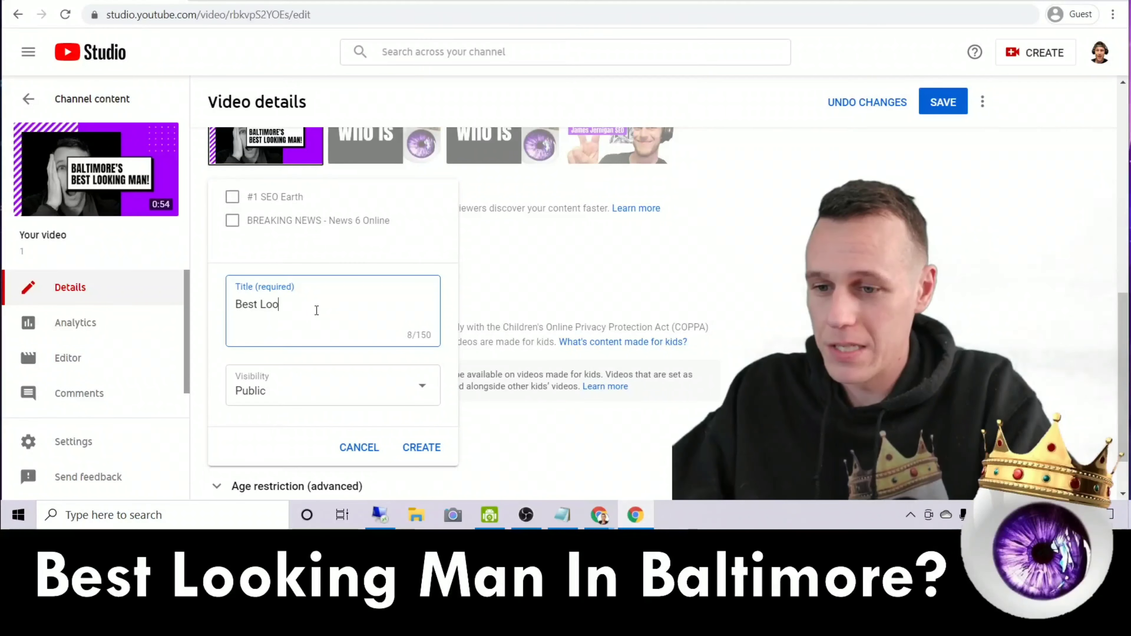
text(king Man )
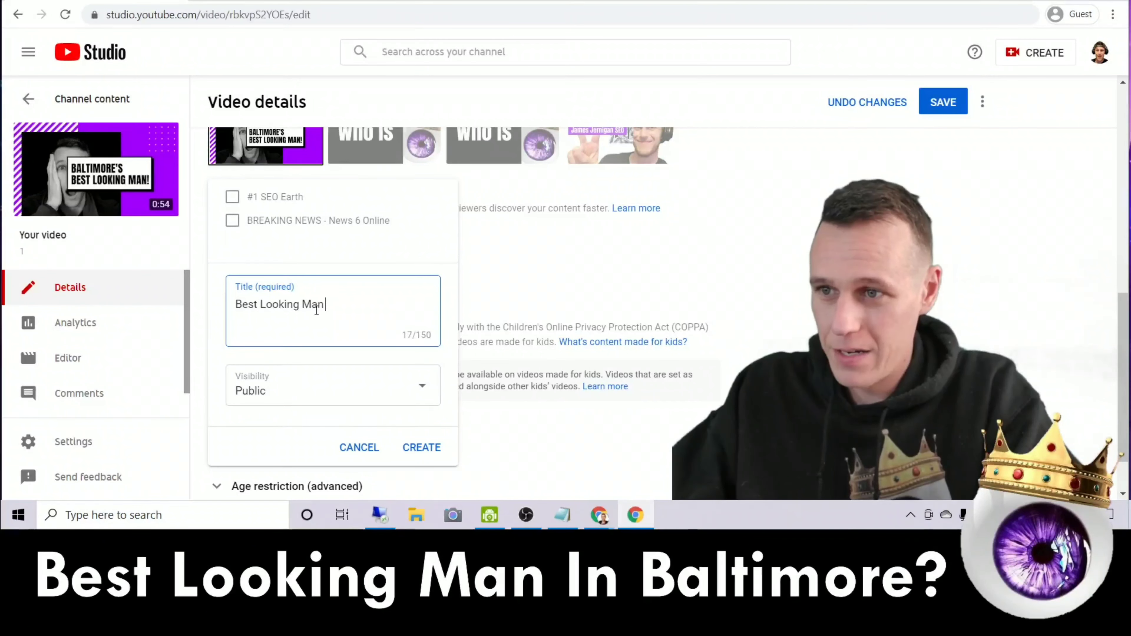
text(In Baltimore)
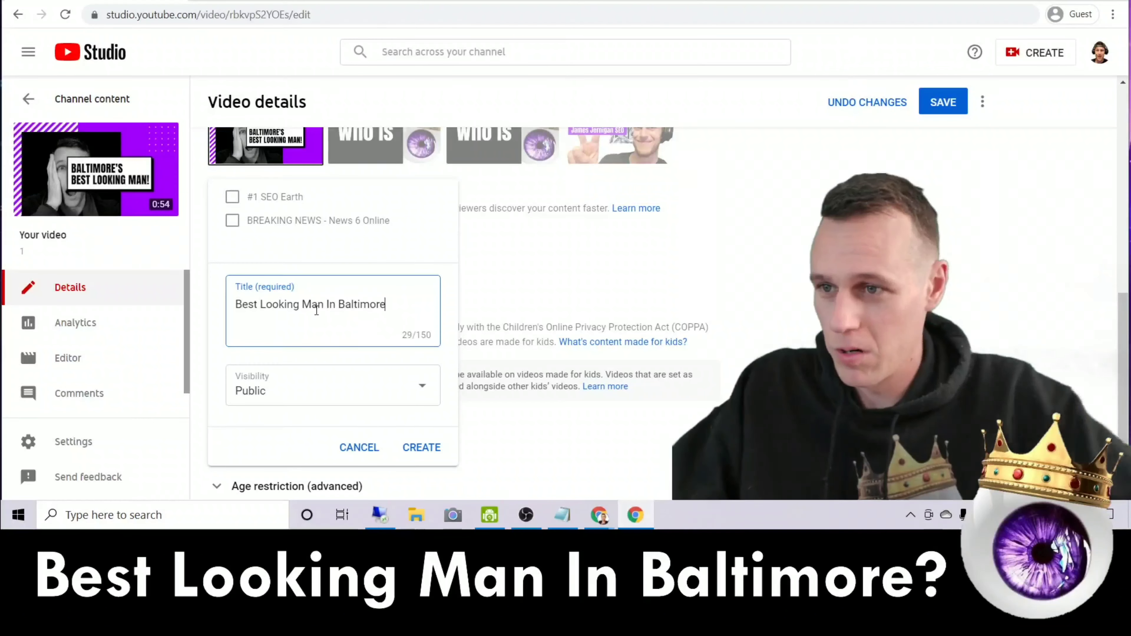
click(422, 447)
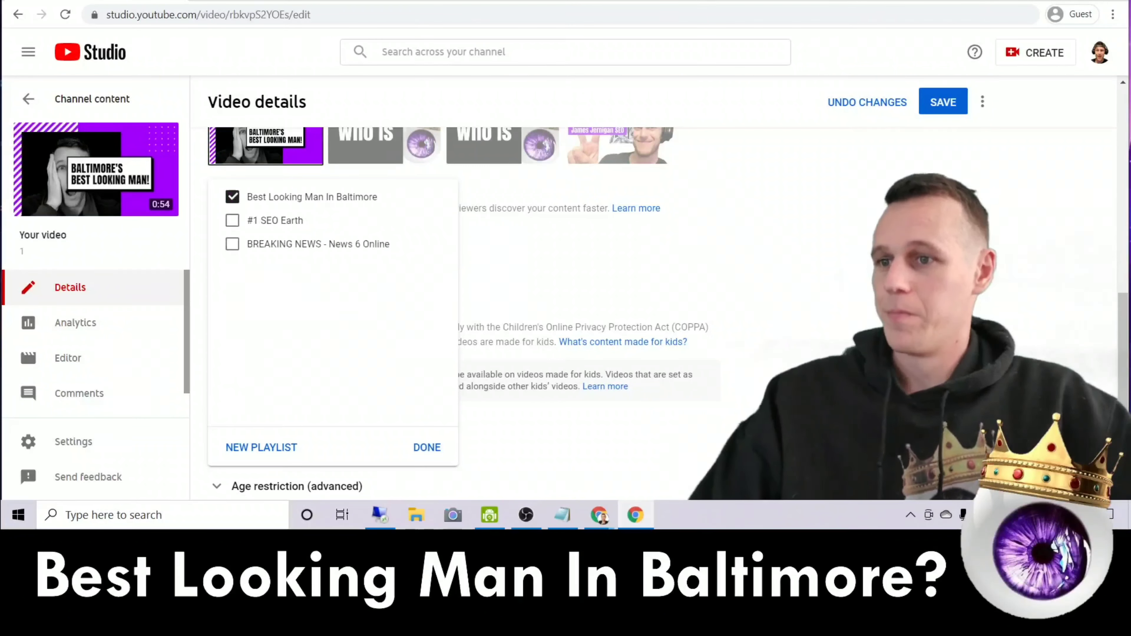
click(427, 448)
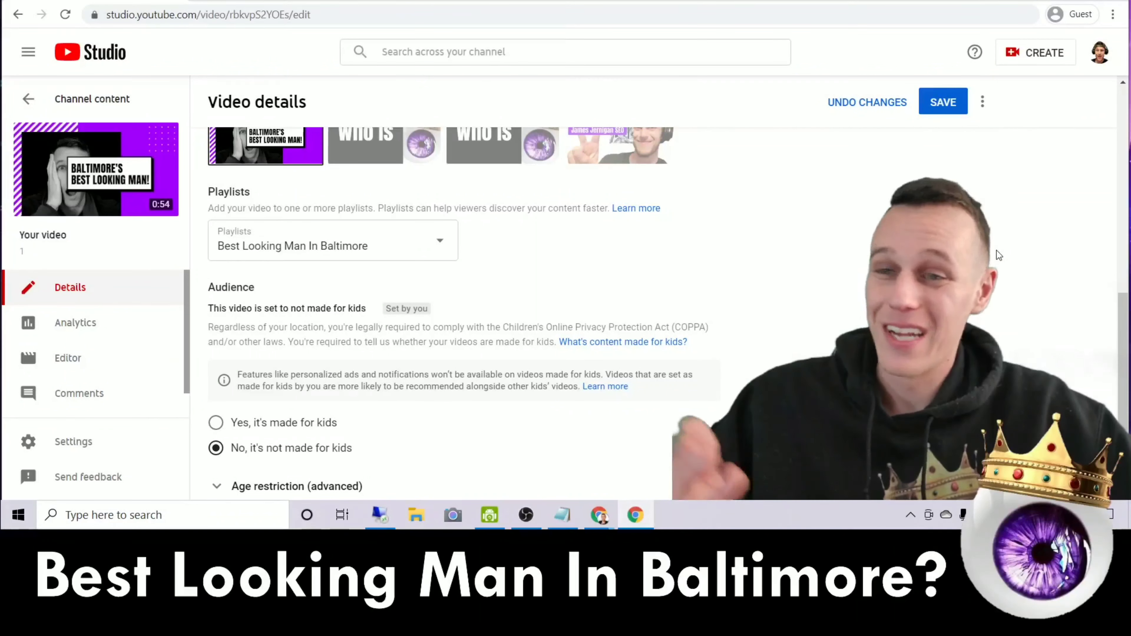
- Expand the additional video options and highlight the words "a minimal role" in the guidance on tags
scroll(997, 251, down, 2)
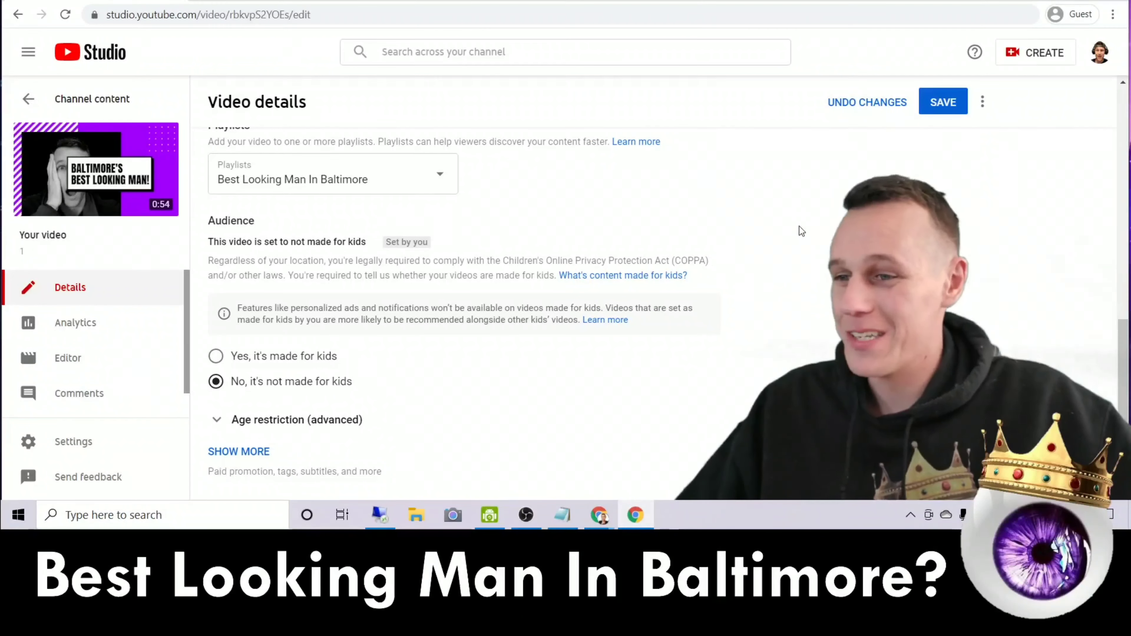
click(263, 452)
scroll(839, 355, down, 1)
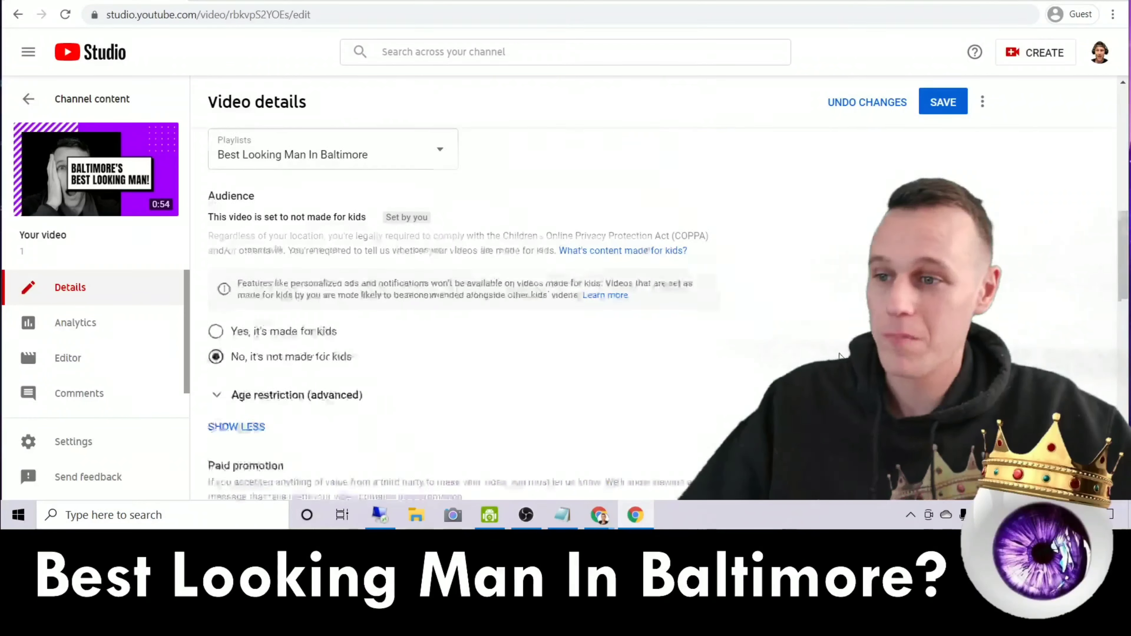
scroll(839, 356, down, 5)
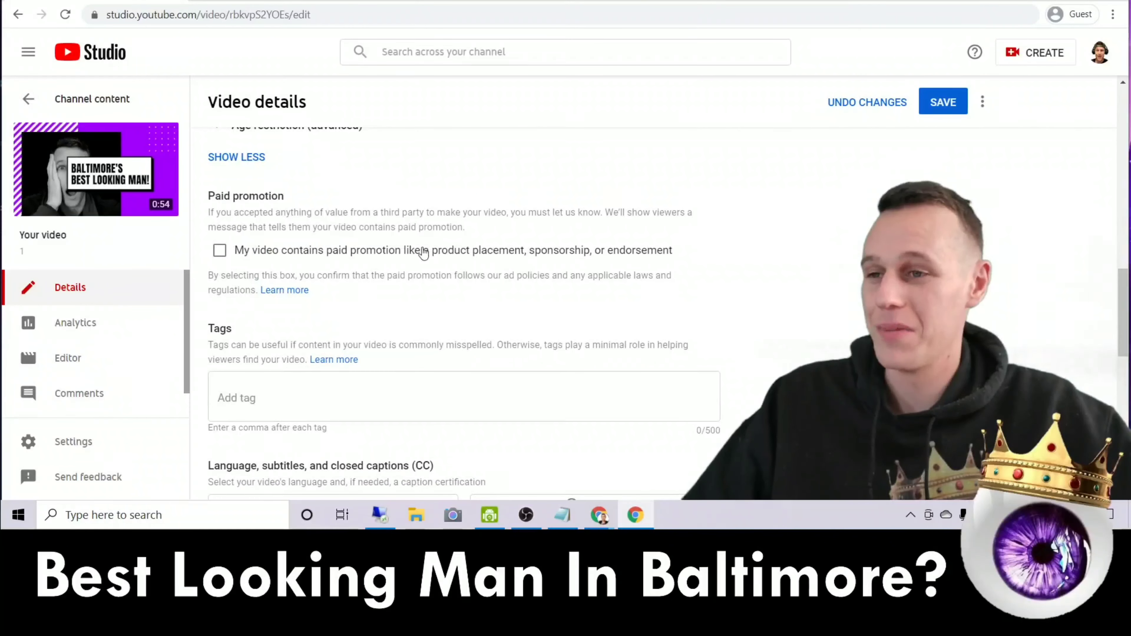
scroll(729, 324, down, 3)
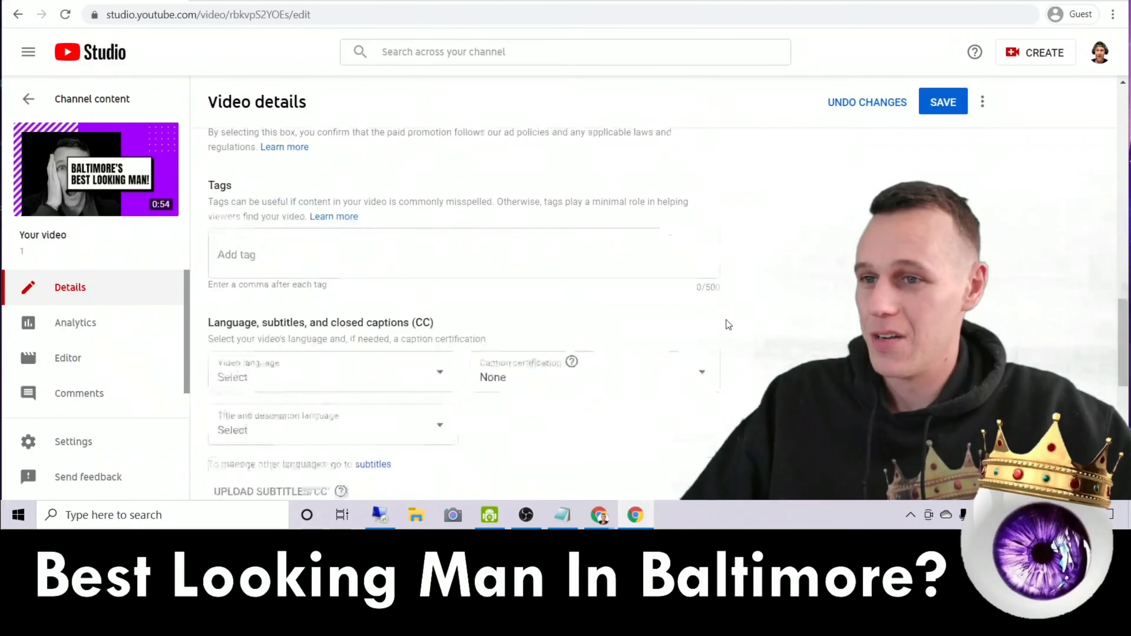
click(290, 252)
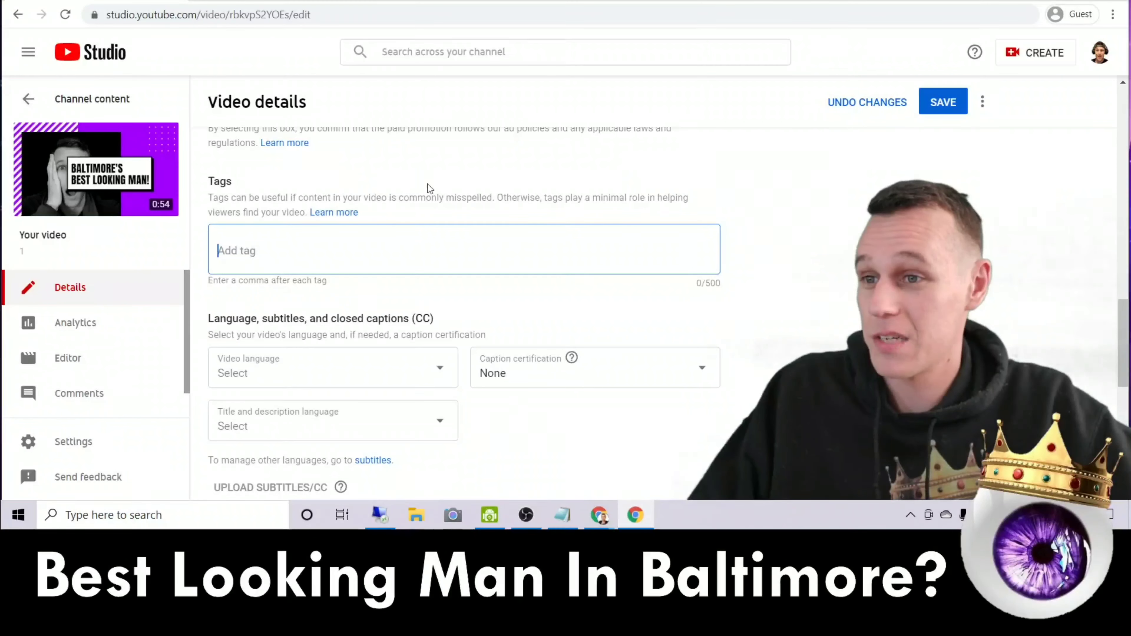
click(471, 196)
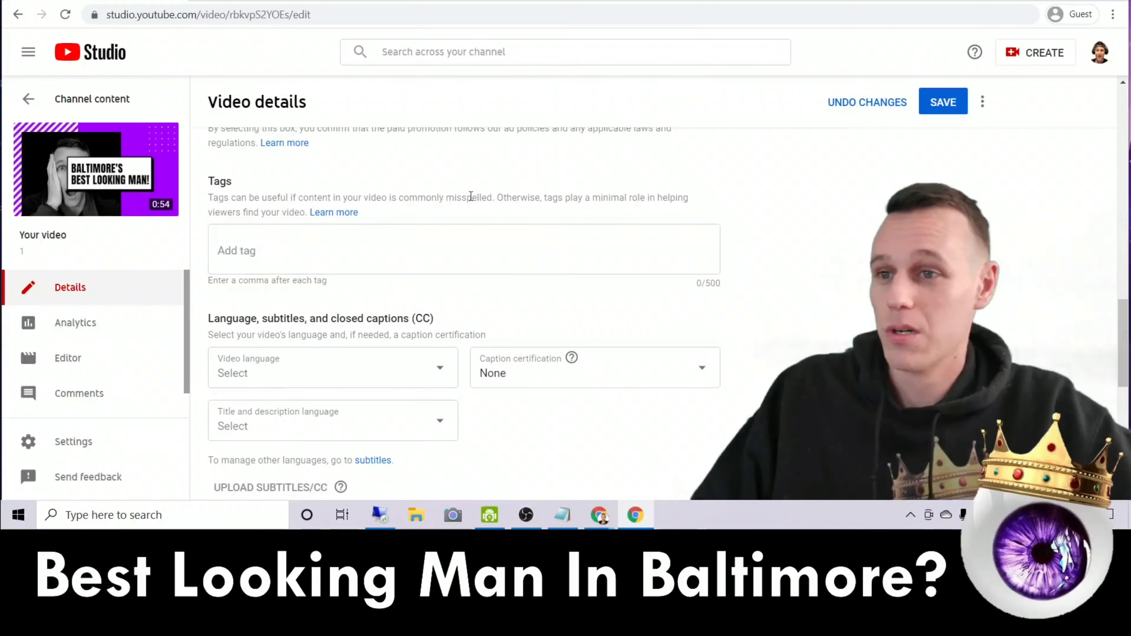
drag(427, 198, 653, 201)
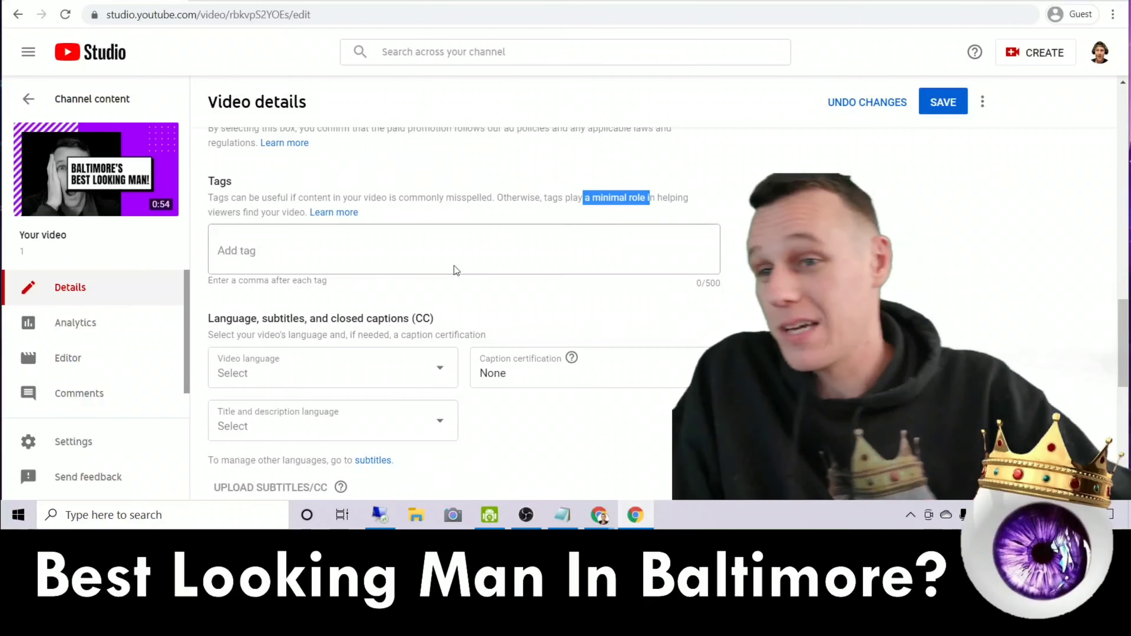
- Add the video tags "best looking man in baltimore" and "baltimore's best looking man"
click(430, 248)
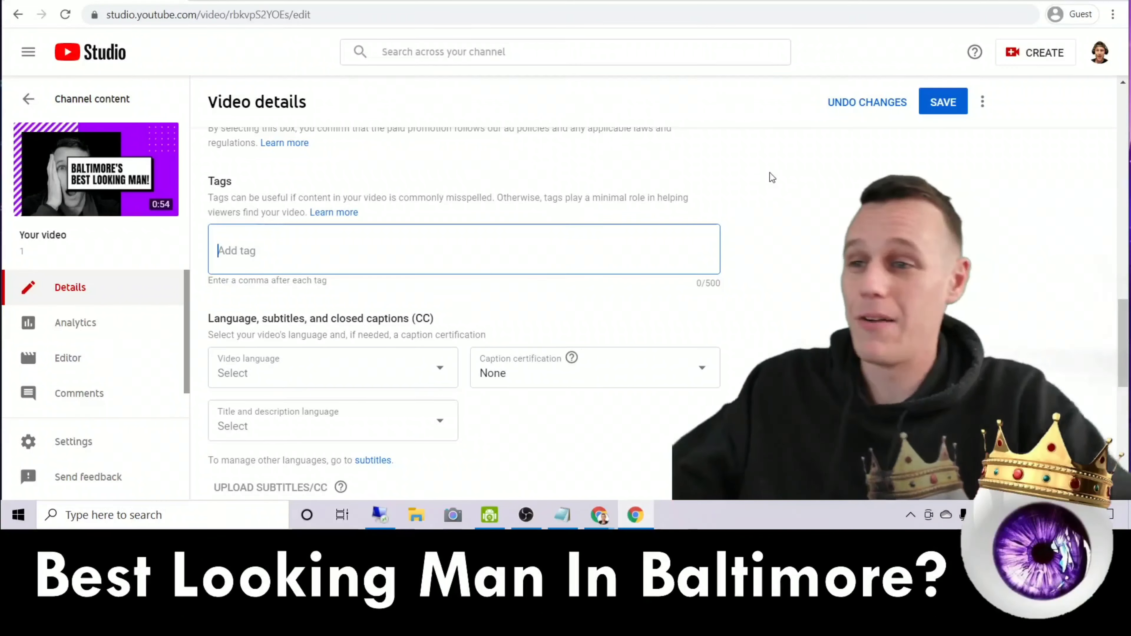
text(balti)
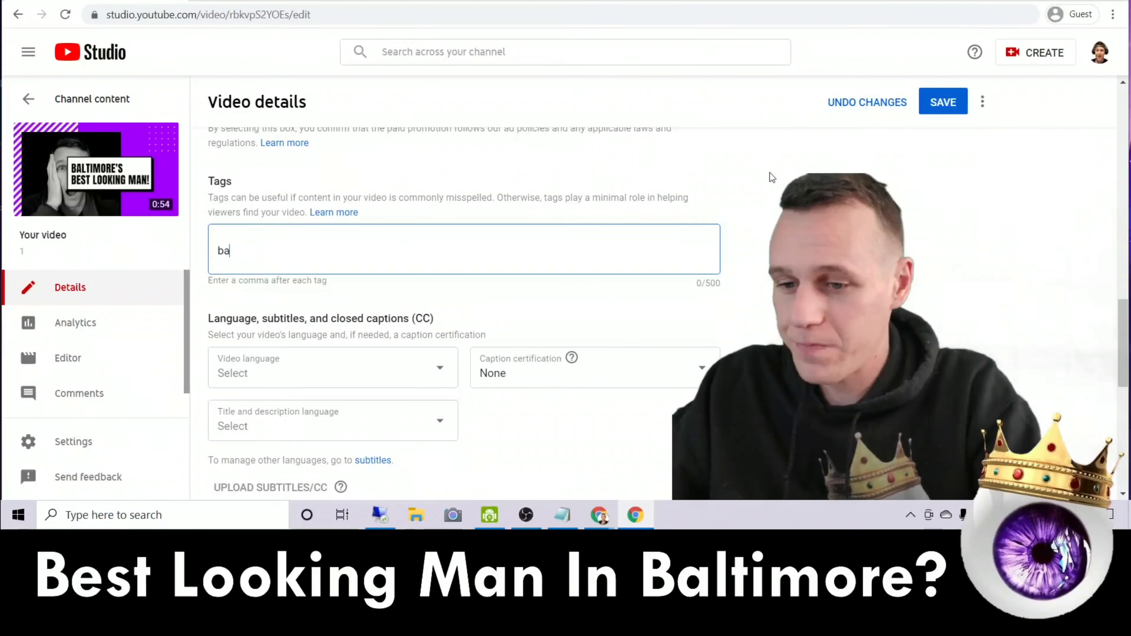
key(BackSpace)
key(BackSpace)
key(BackSpace)
key(BackSpace)
text(e)
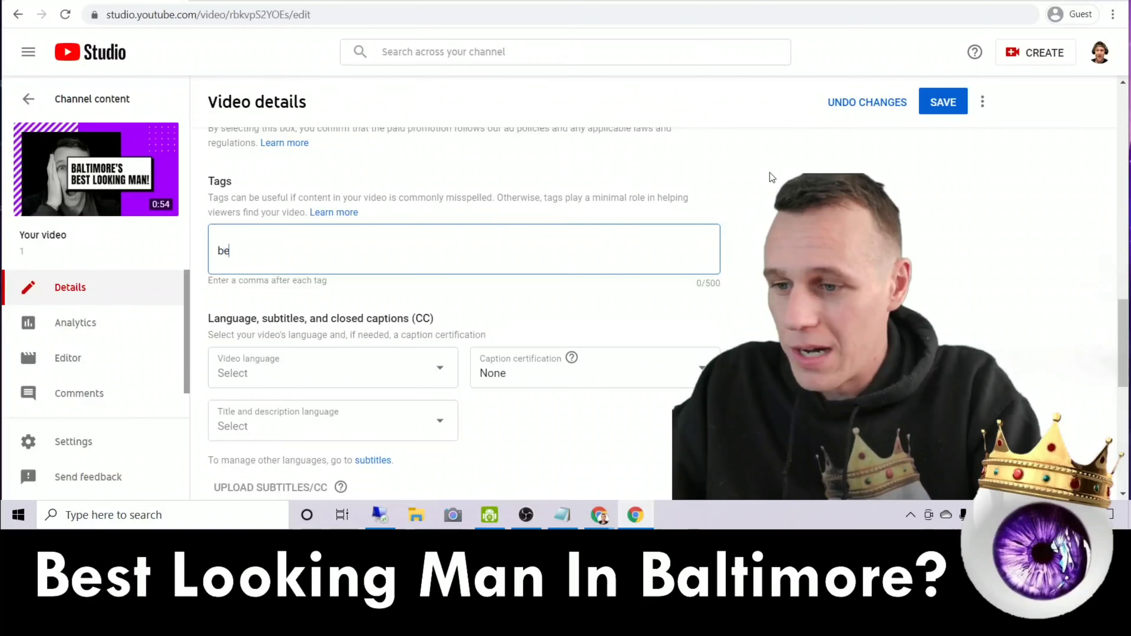
text(st look)
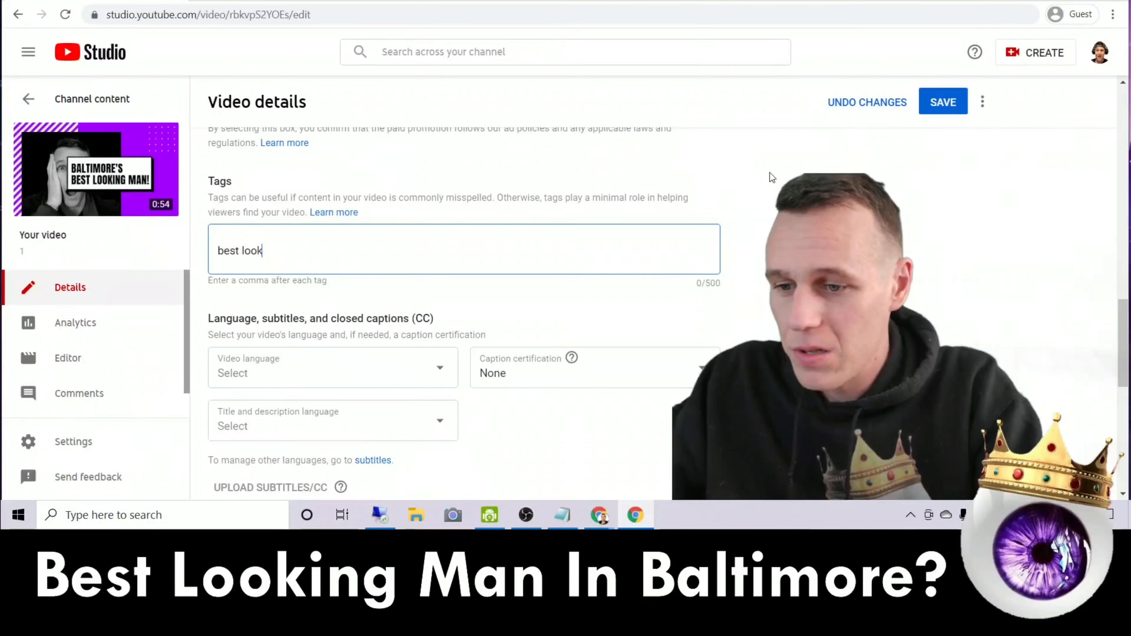
text(ing man in baltim)
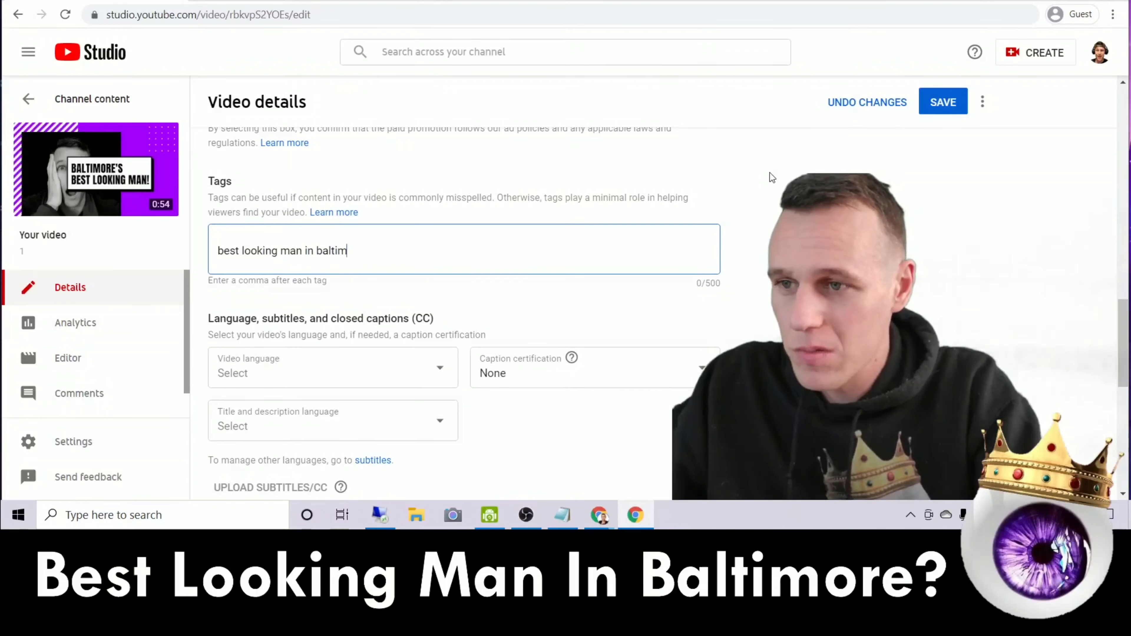
text(ore,bal)
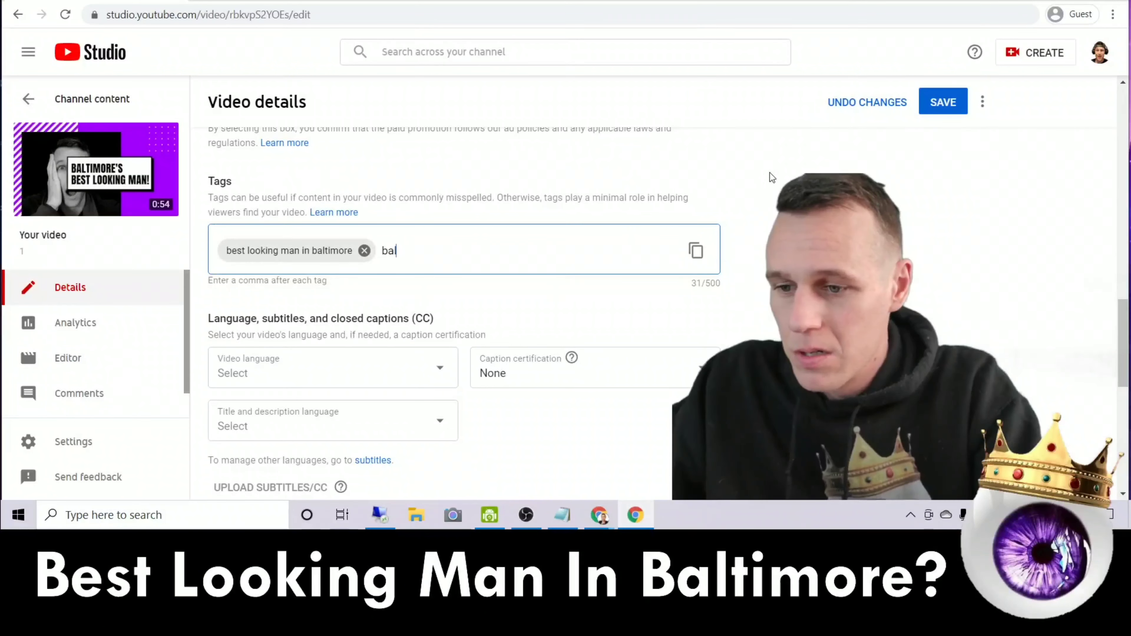
text(timore's best )
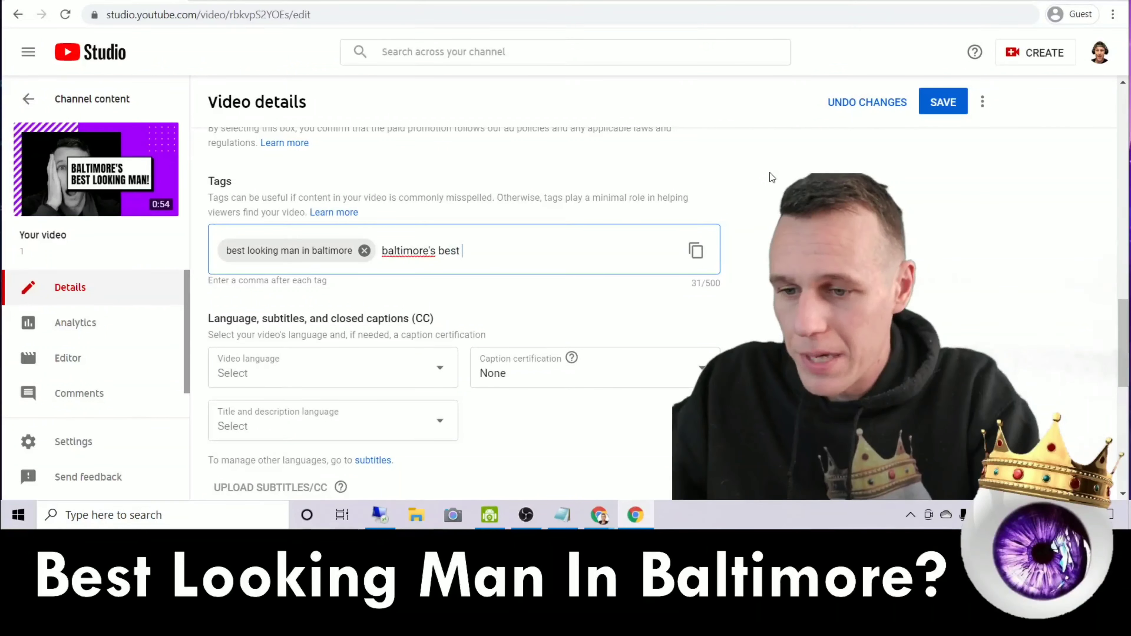
text(looking man,)
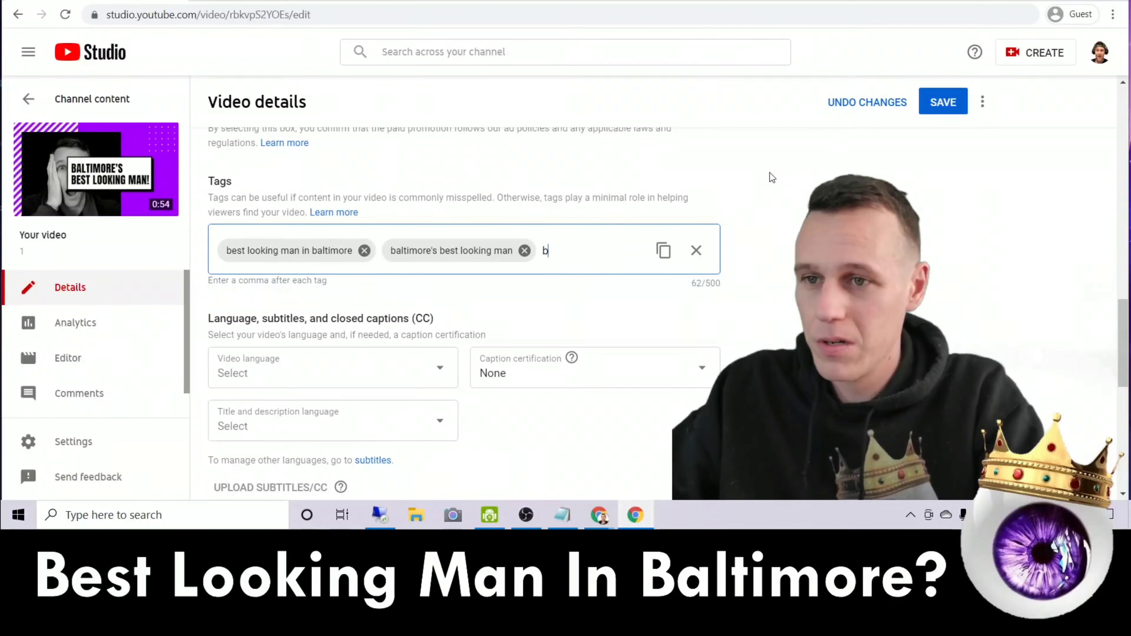
- Add the tags "best looking man in baltimore maryland" and "best looking man in baltimore md"
text(be)
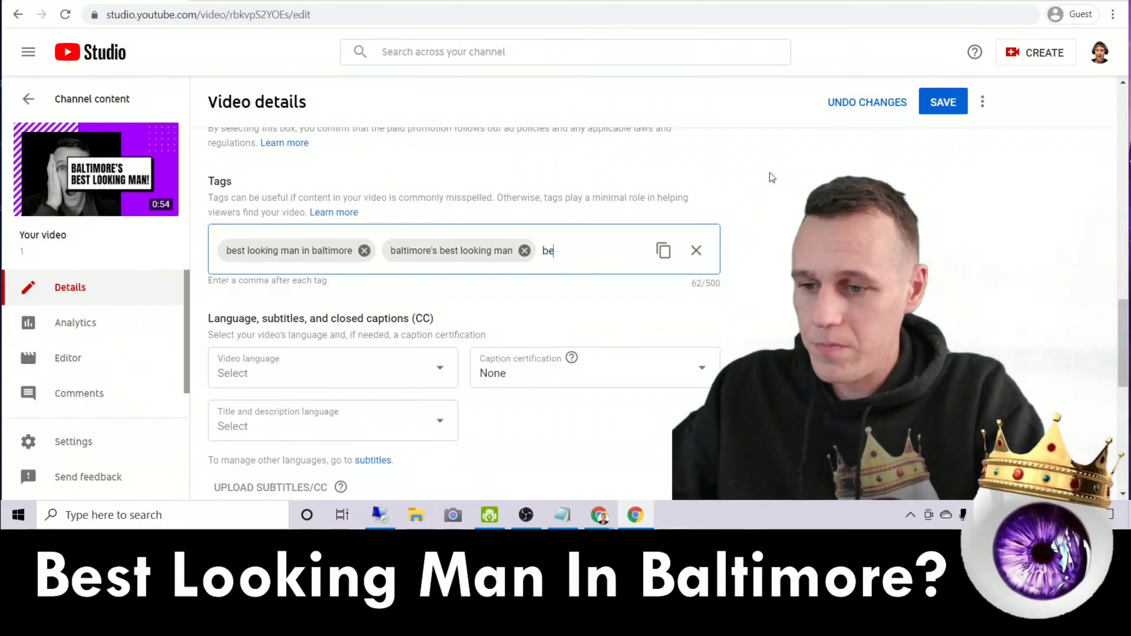
text(st looking man )
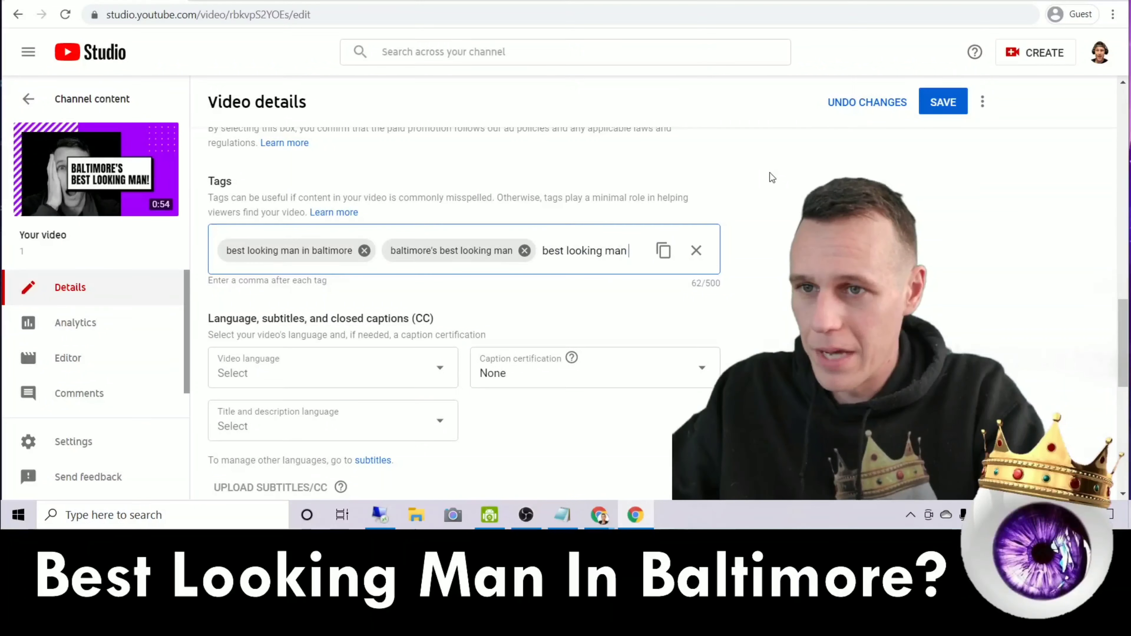
text(in baltimore maryland,)
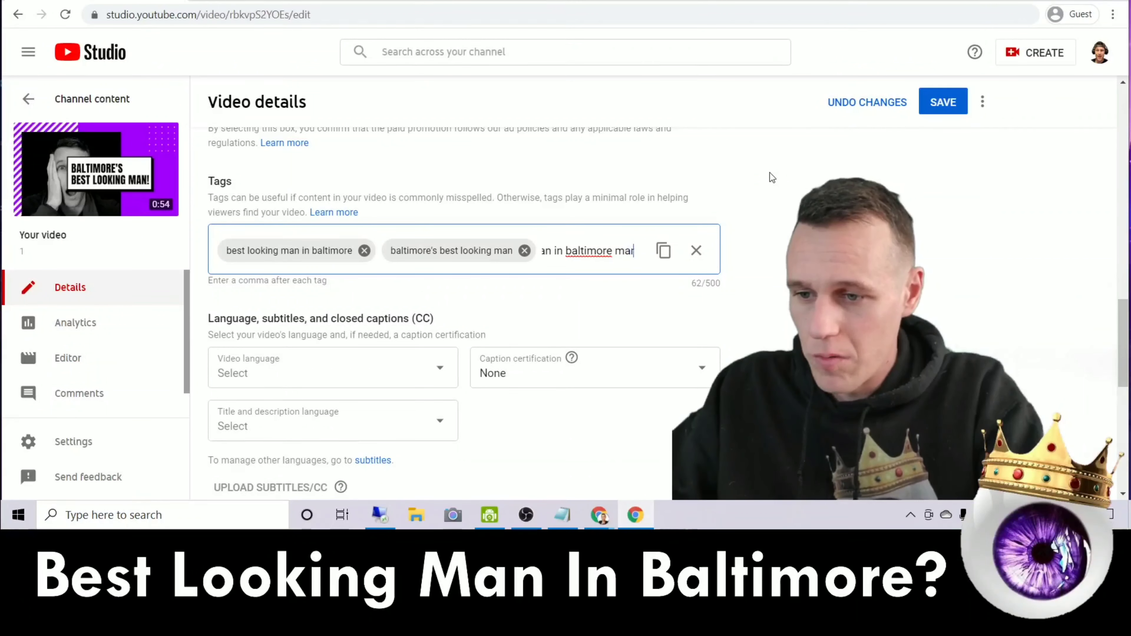
text(st lo)
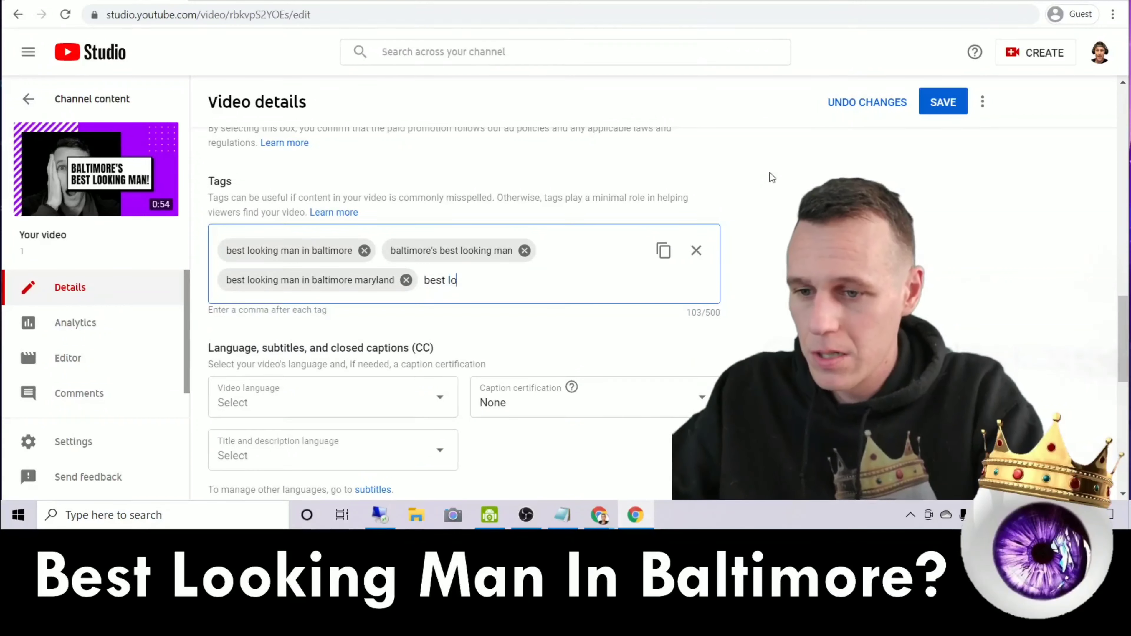
text(oking man in baltimore md)
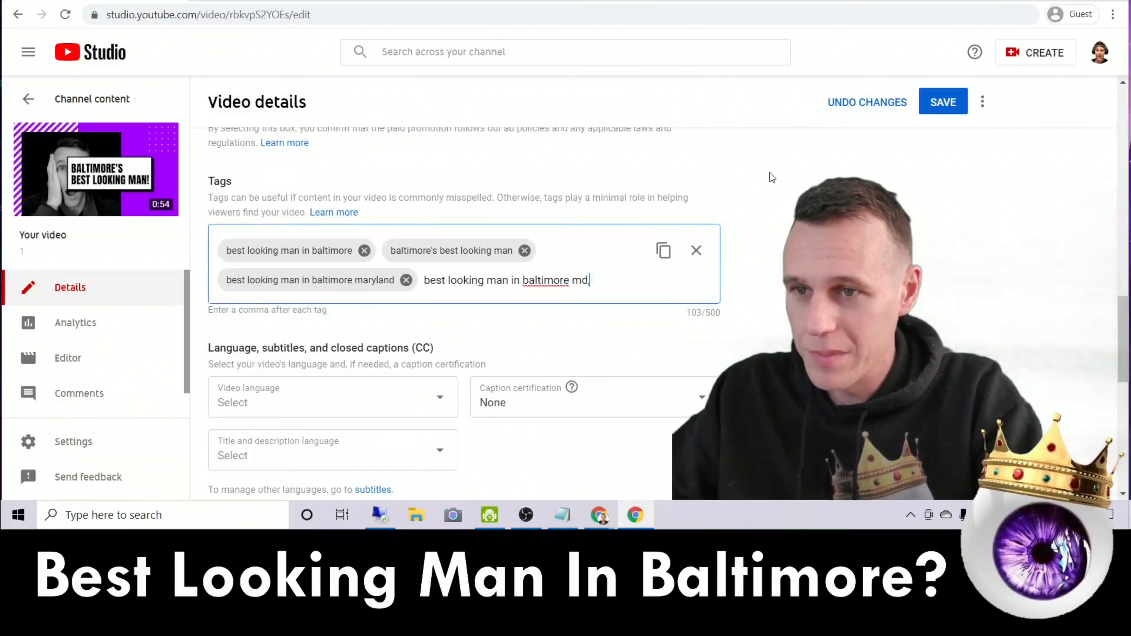
key(Return)
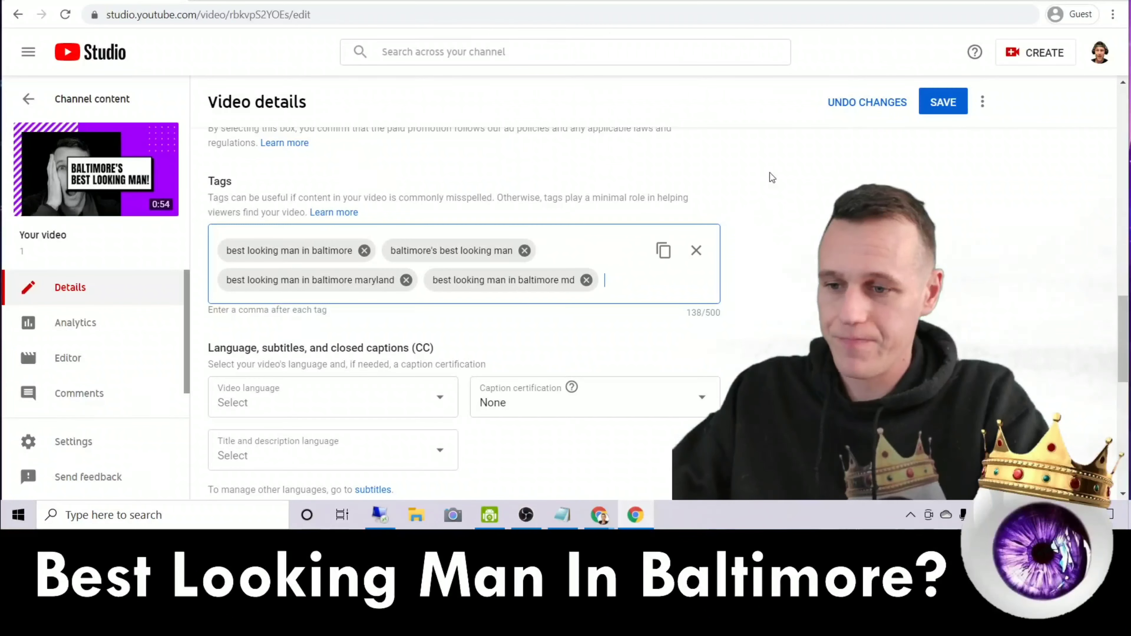
- Add the tags "baltimore's most attractive man" and "most attractive man in baltimore"
text(bal)
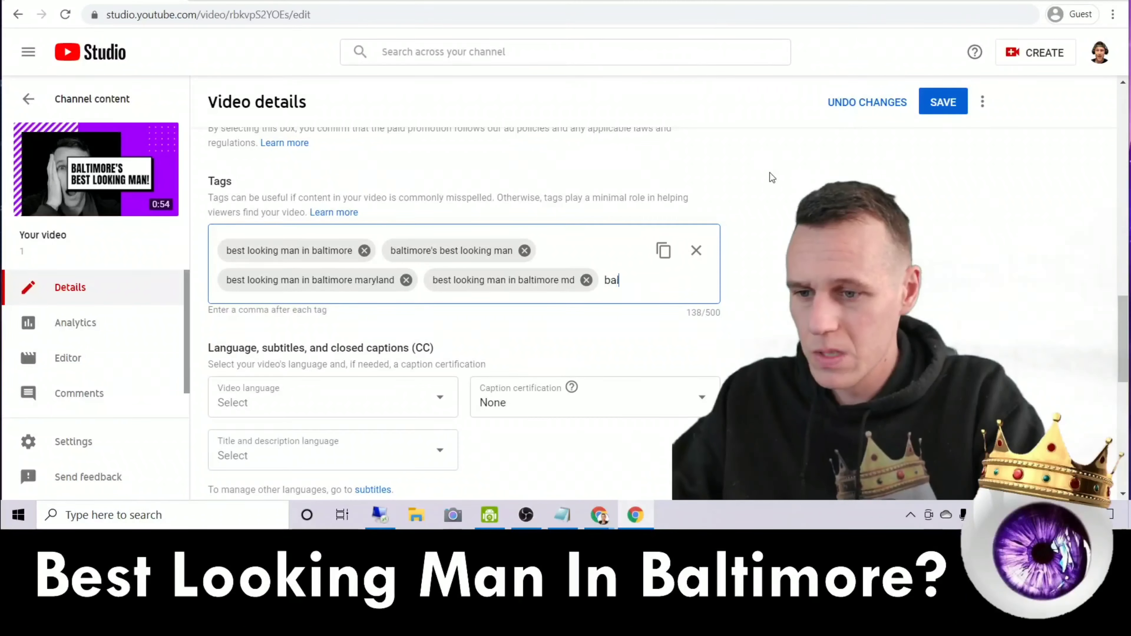
text(timore)
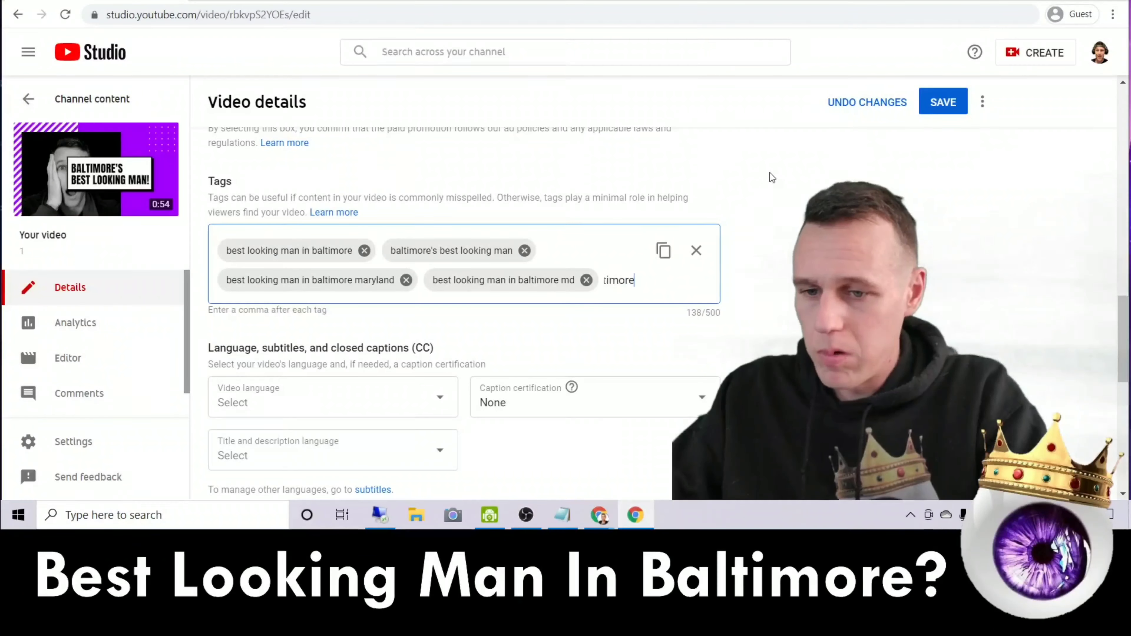
text('s most )
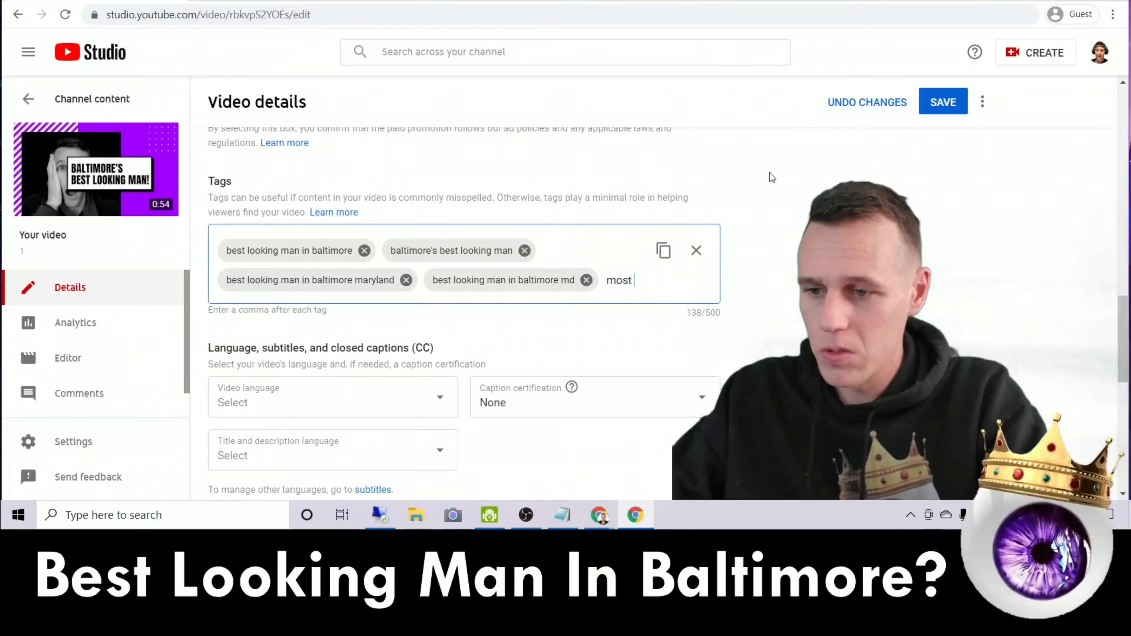
text(attractive man,)
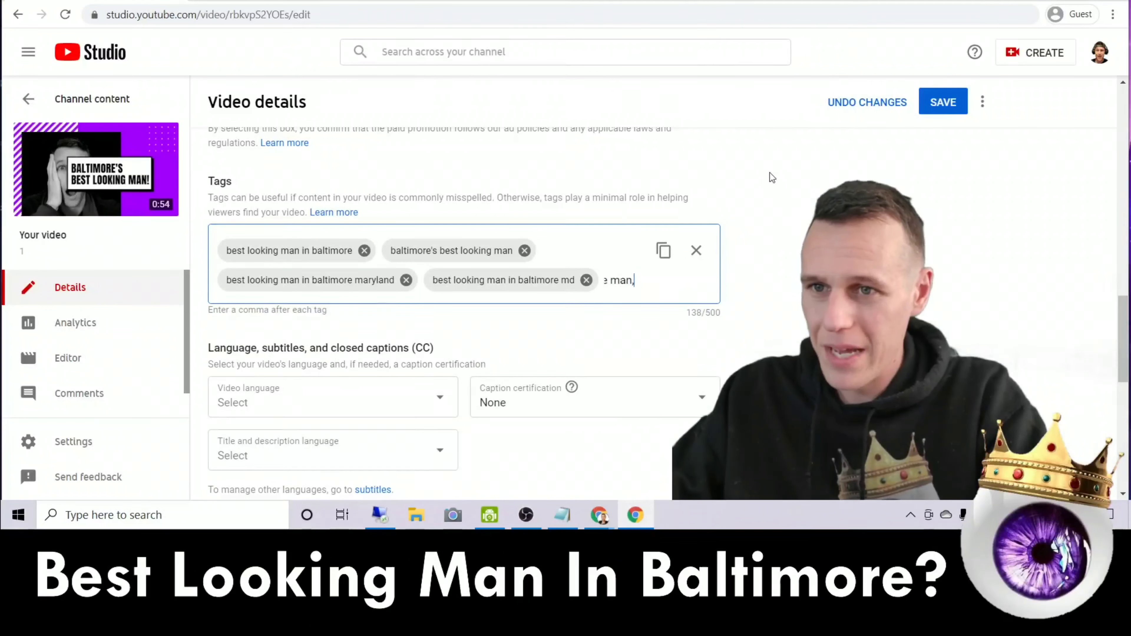
text(most attrac)
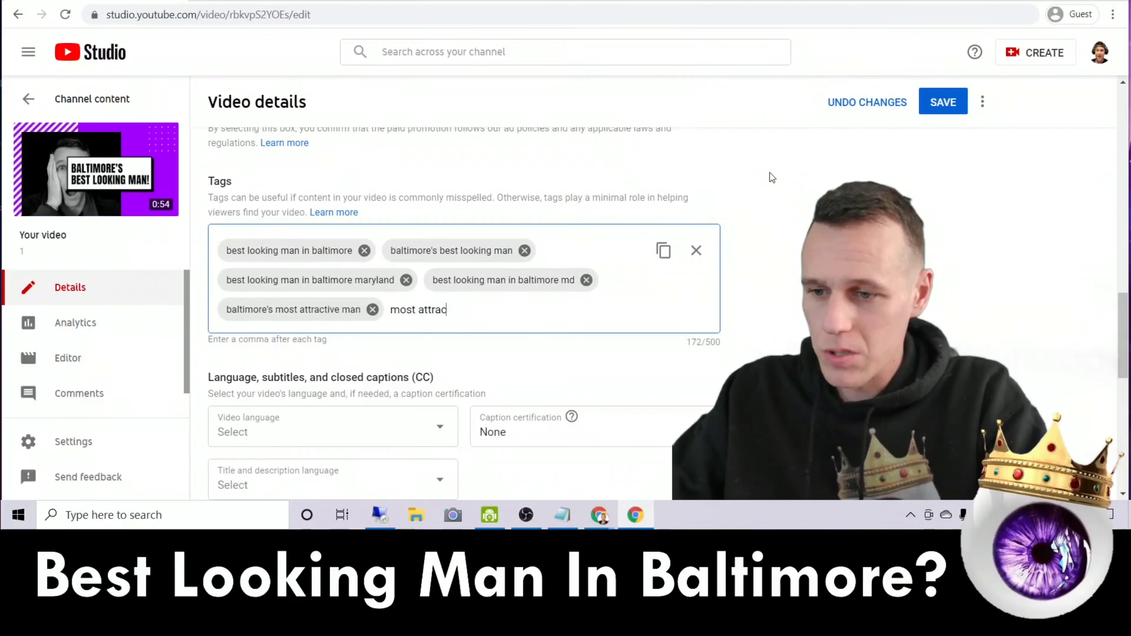
text(tive man in baltimore,)
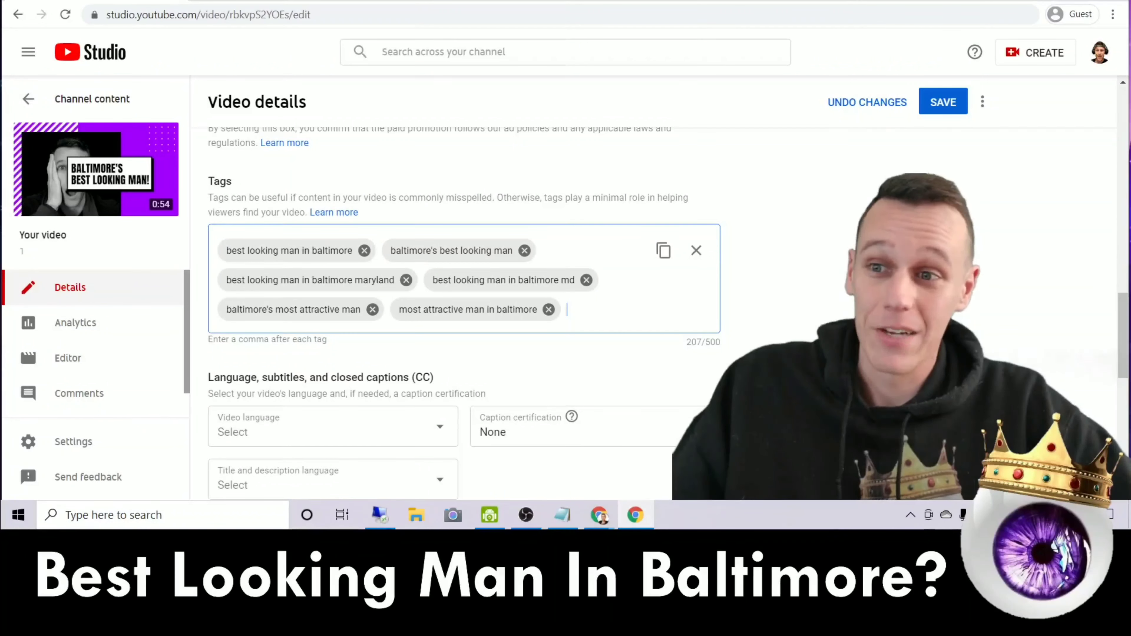
- Add the tags "baltimore's most handsome man" and "most handsome man in batimore"
scroll(446, 312, down, 3)
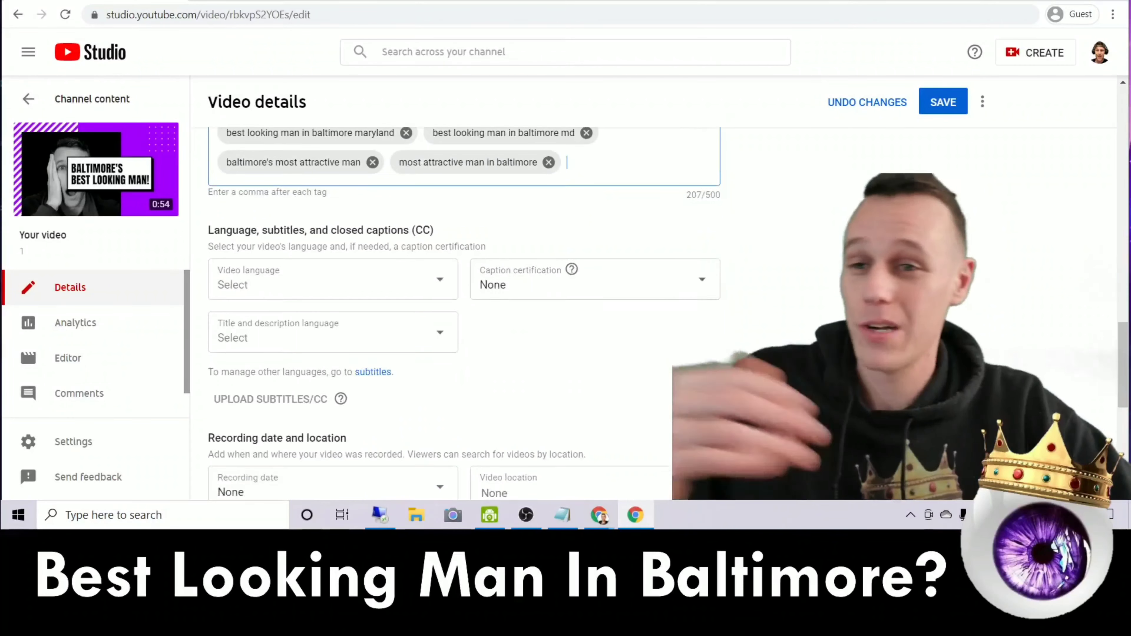
scroll(732, 272, up, 3)
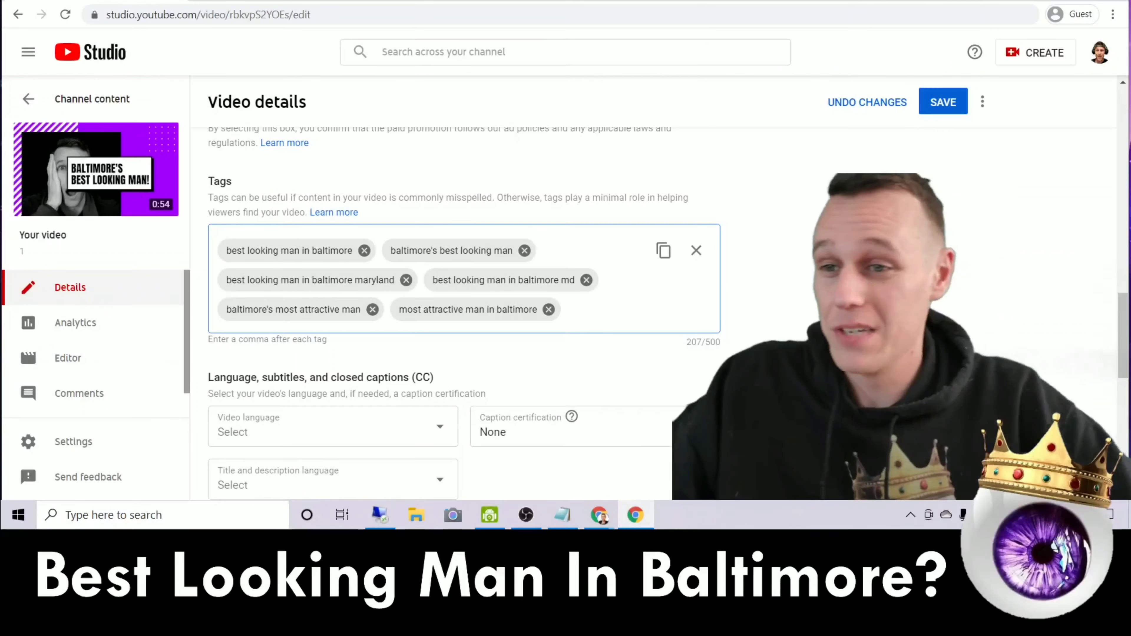
text(b)
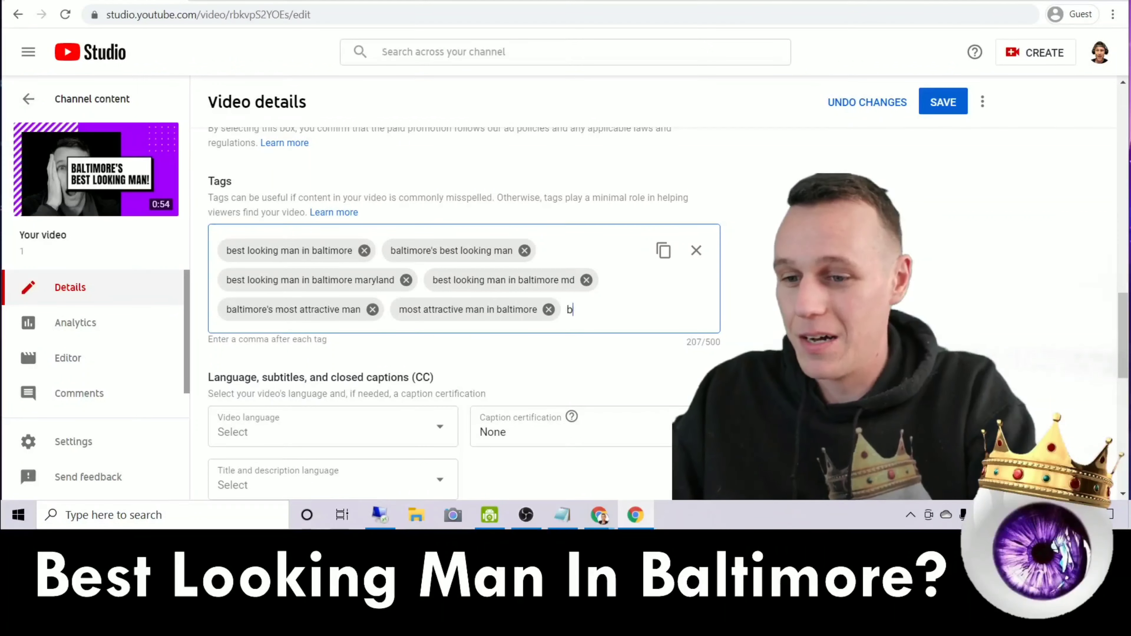
text(altimoe)
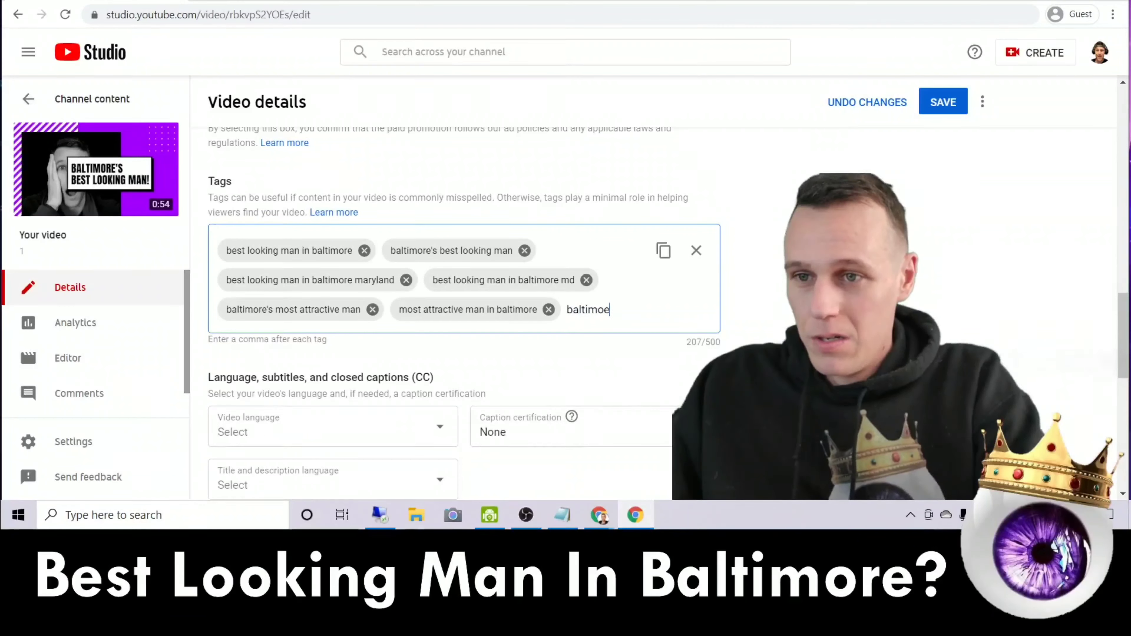
key(BackSpace)
text(re's most ha)
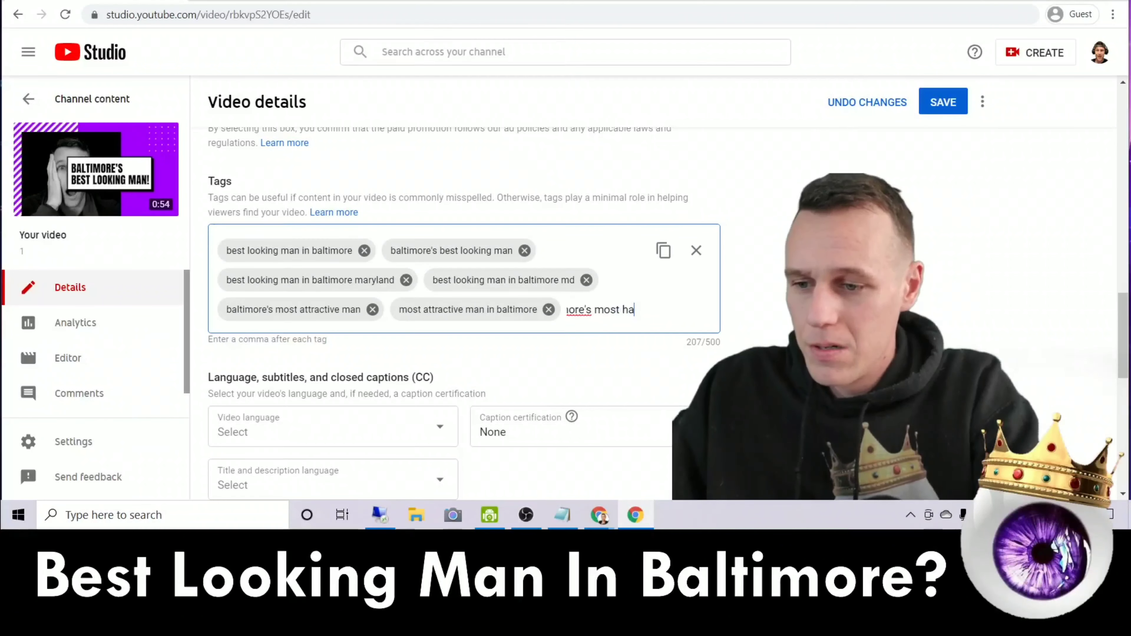
text(ndsom man)
key(BackSpace)
key(BackSpace)
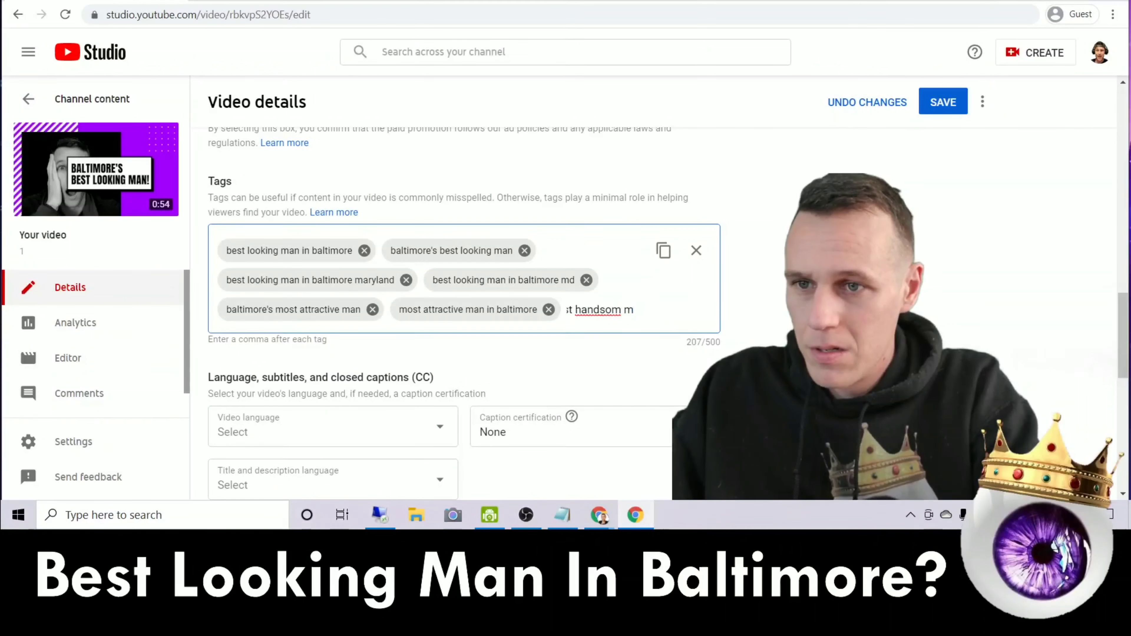
text(man,mos)
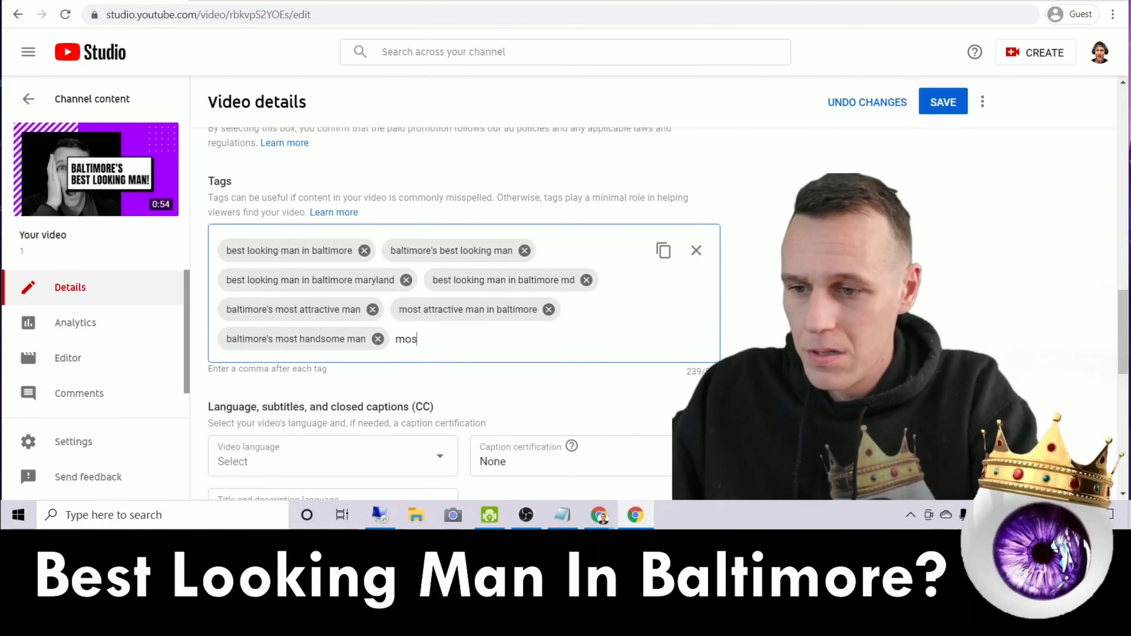
text(t handsome m)
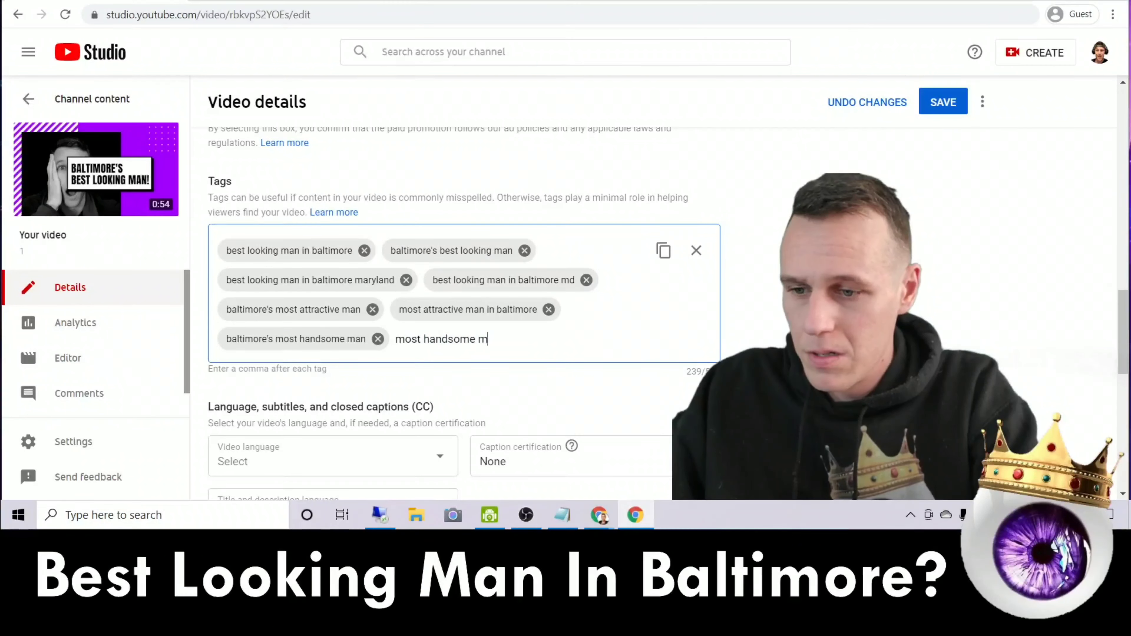
text(an in batimore)
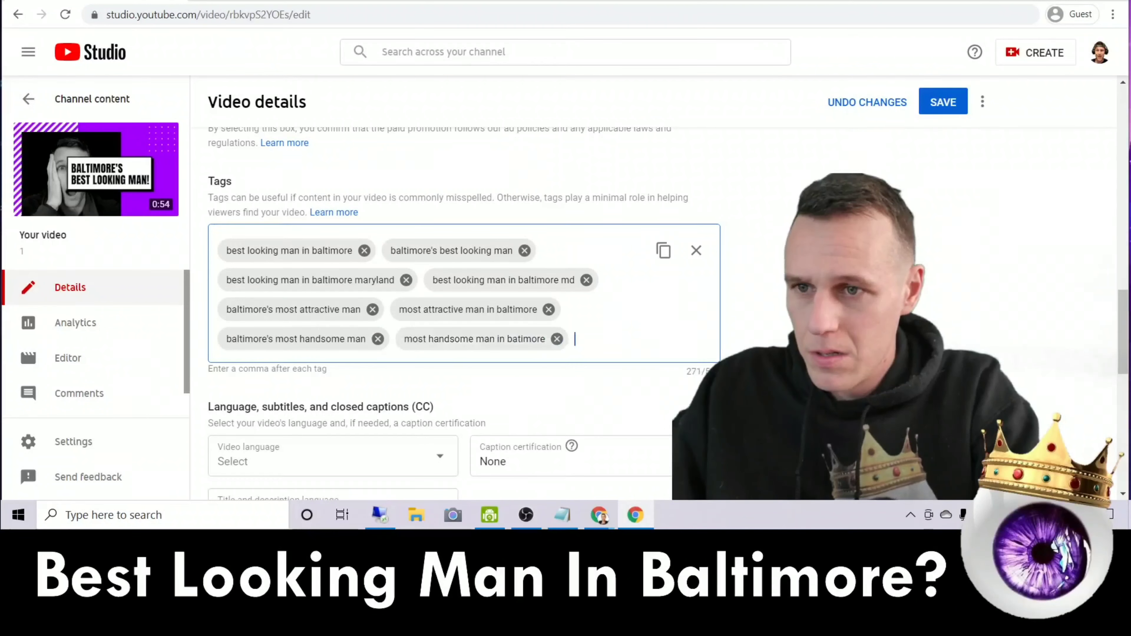
- Add the tag "hottest man in baltimore" to the video
text(,hottest man)
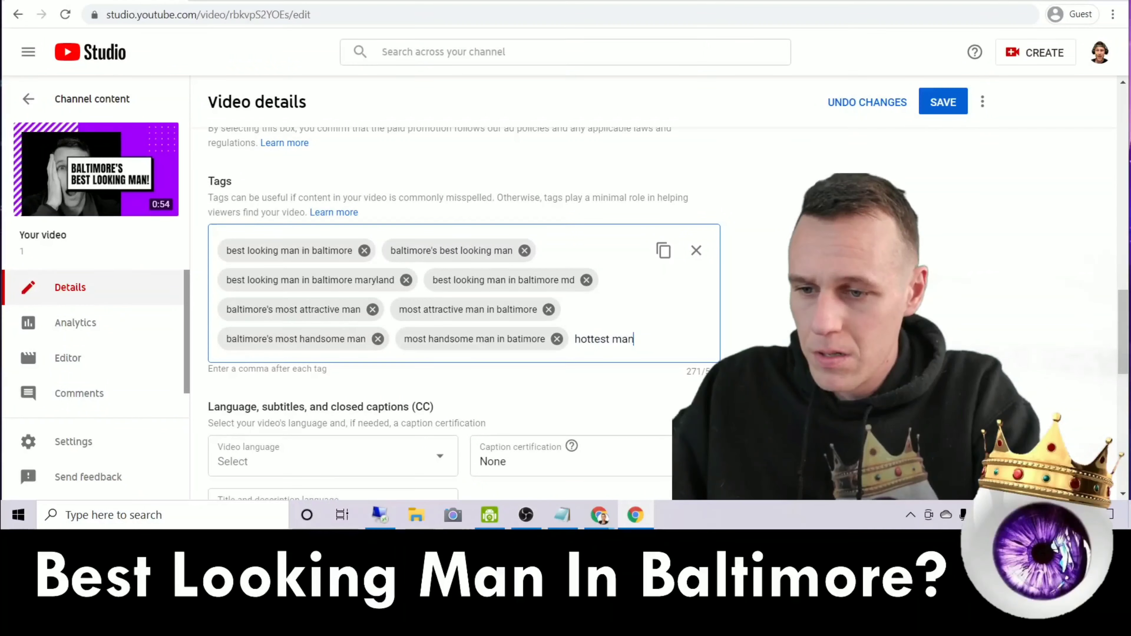
text( in baltimore)
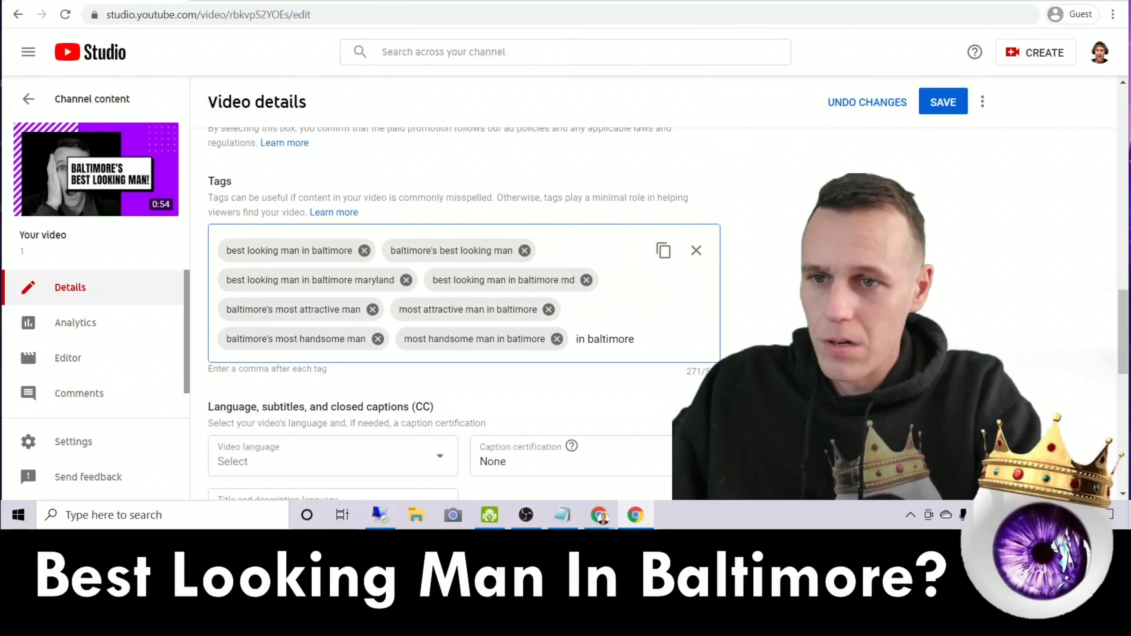
text(,)
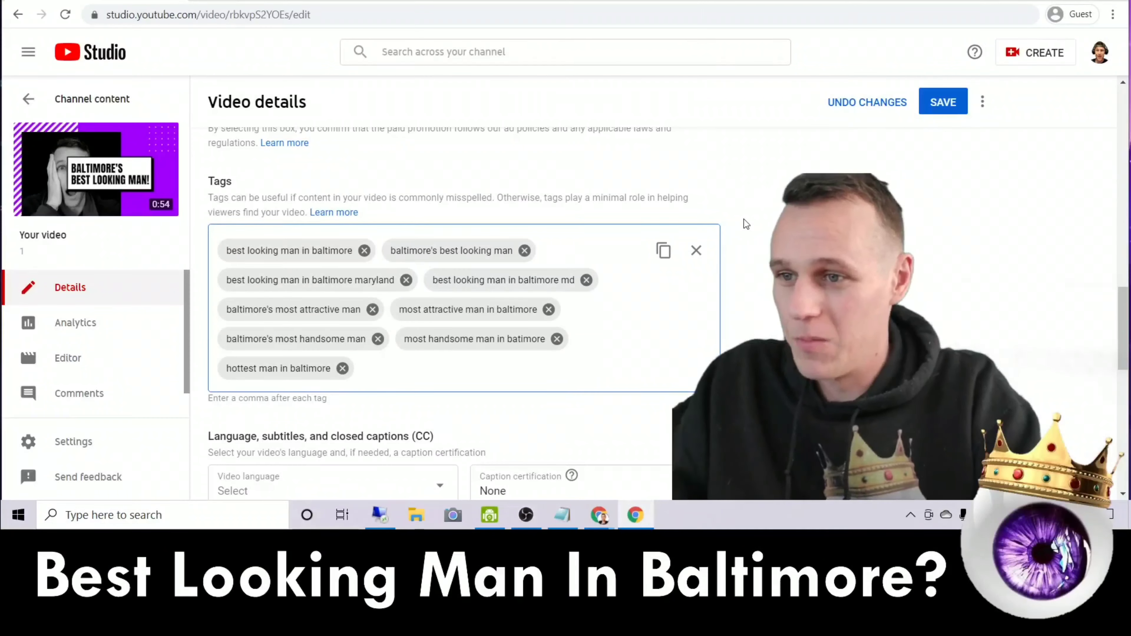
text(ba)
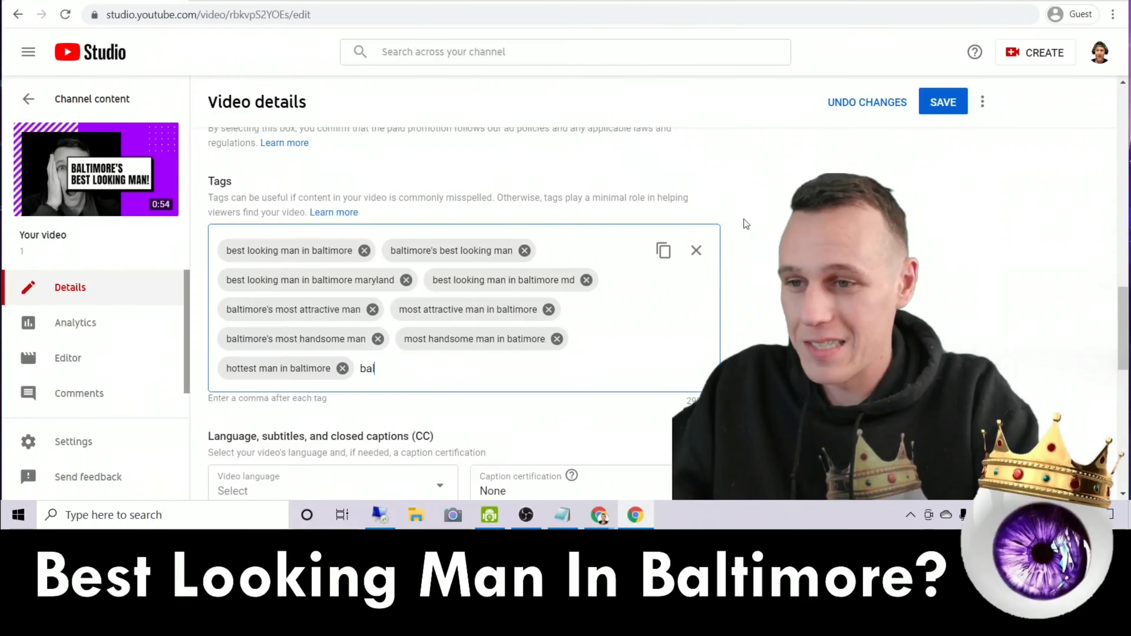
key(BackSpace)
key(BackSpace)
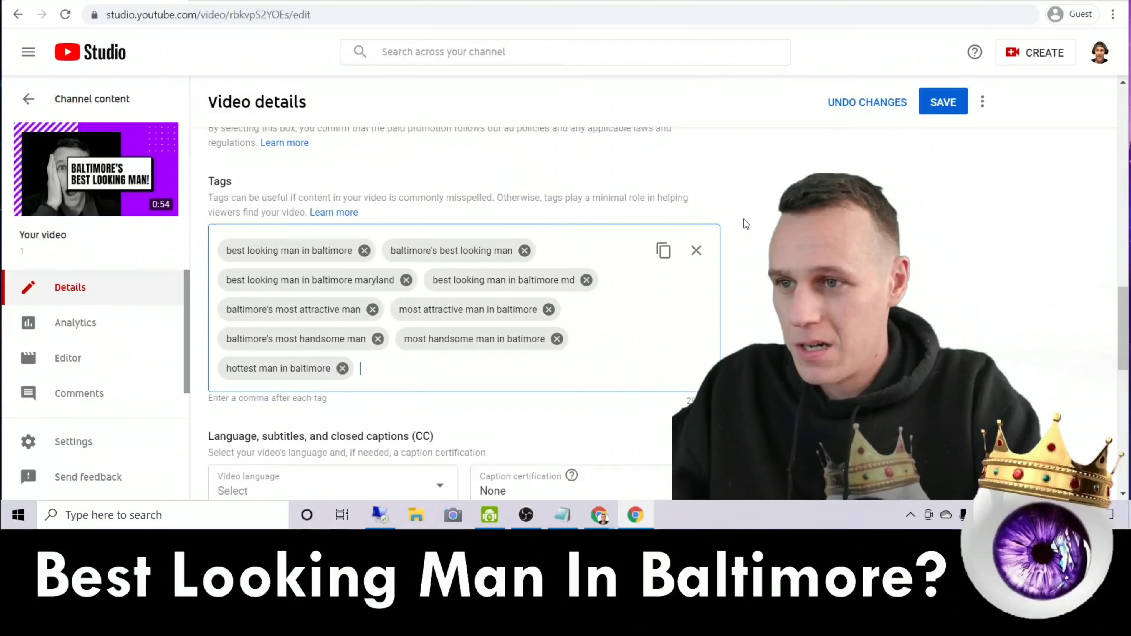
- Add the tags "good looking man baltimore" and "baltimore city good looking man" to the video
text(good )
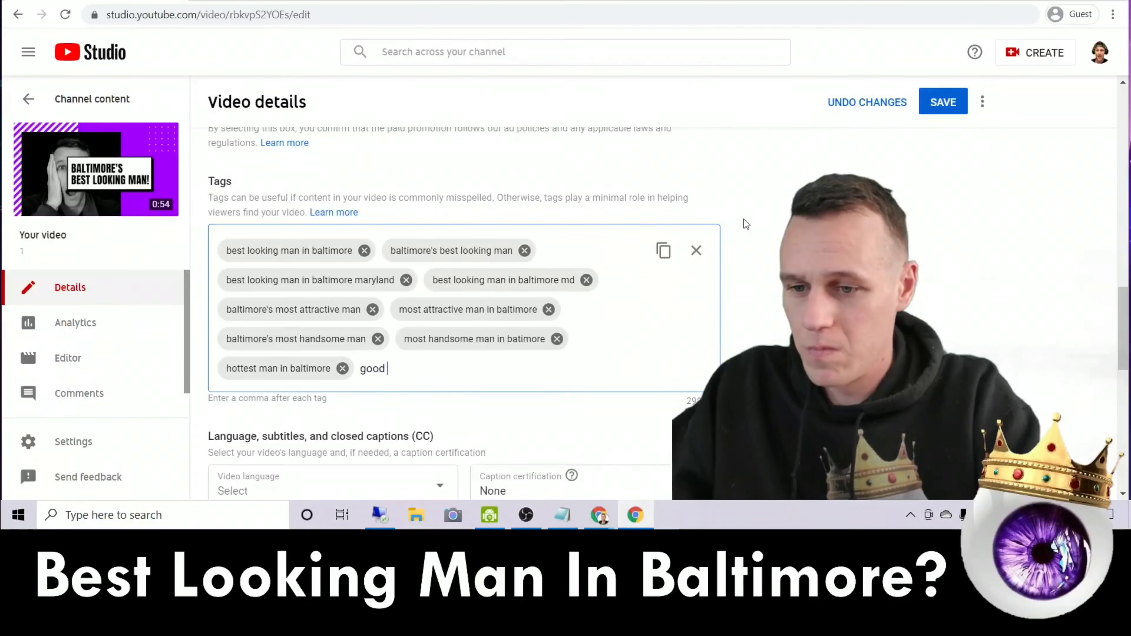
text(looking man bal)
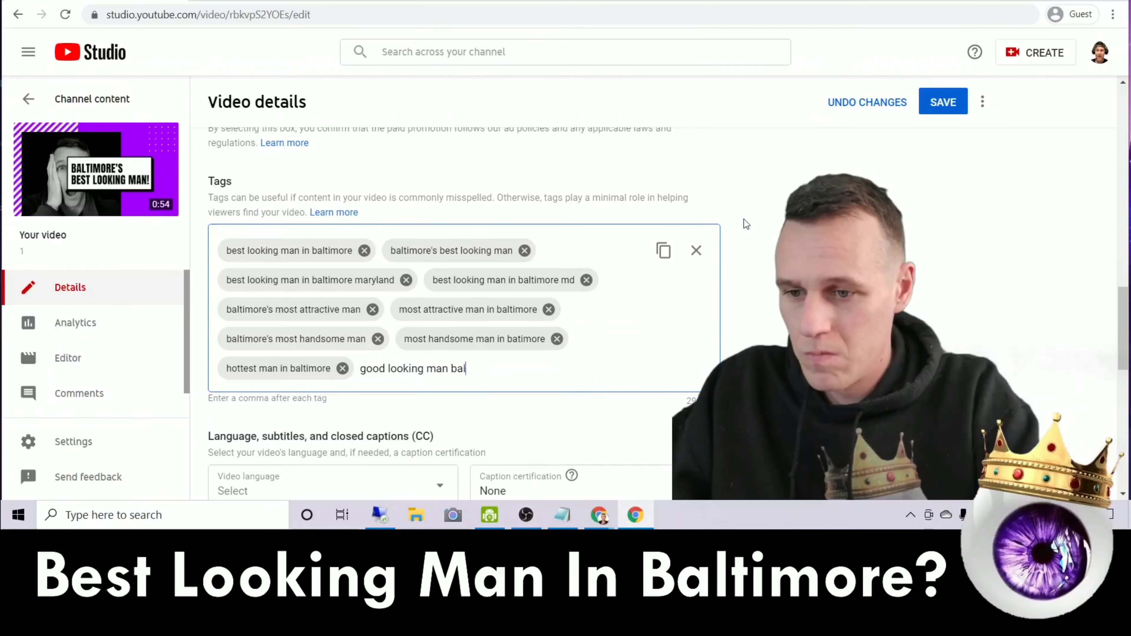
text(ti)
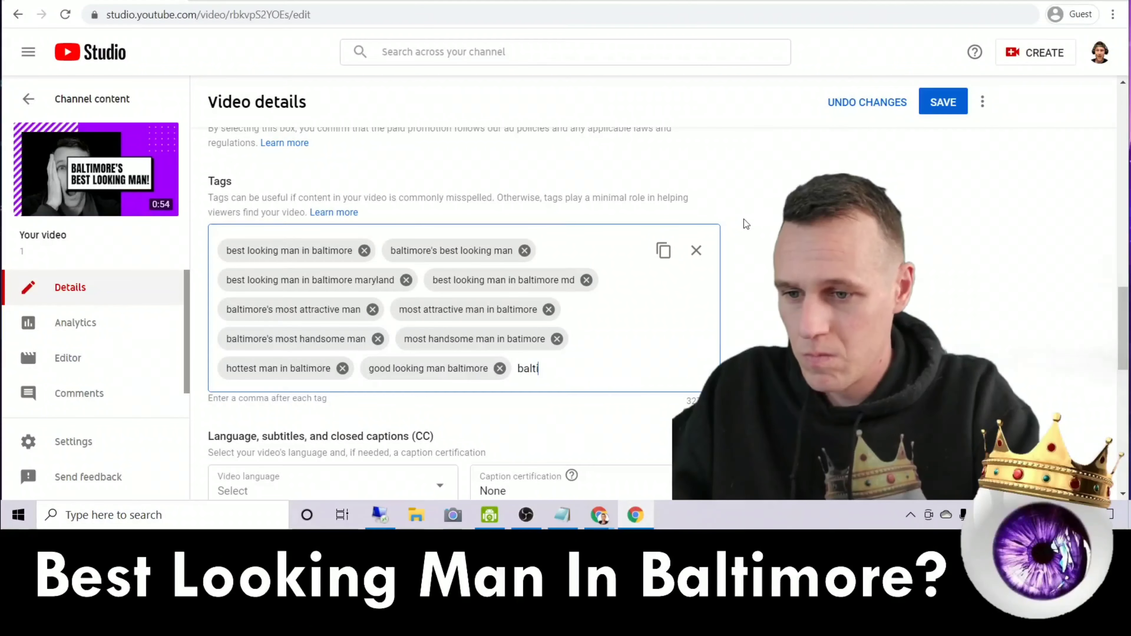
text(more)
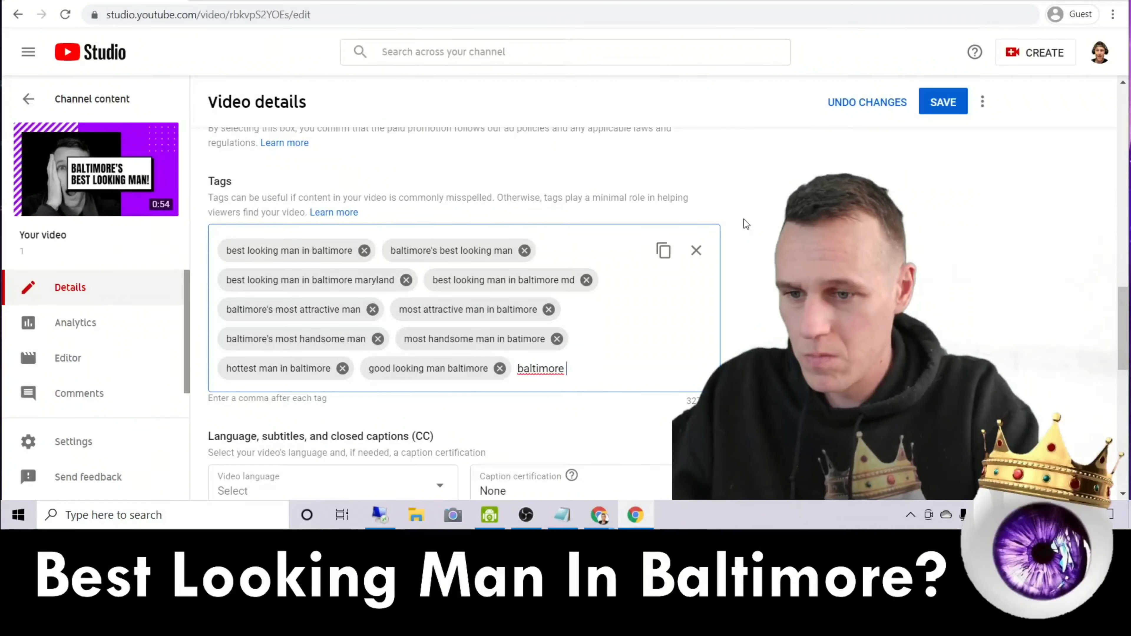
text(,baltimore ho)
key(BackSpace)
key(BackSpace)
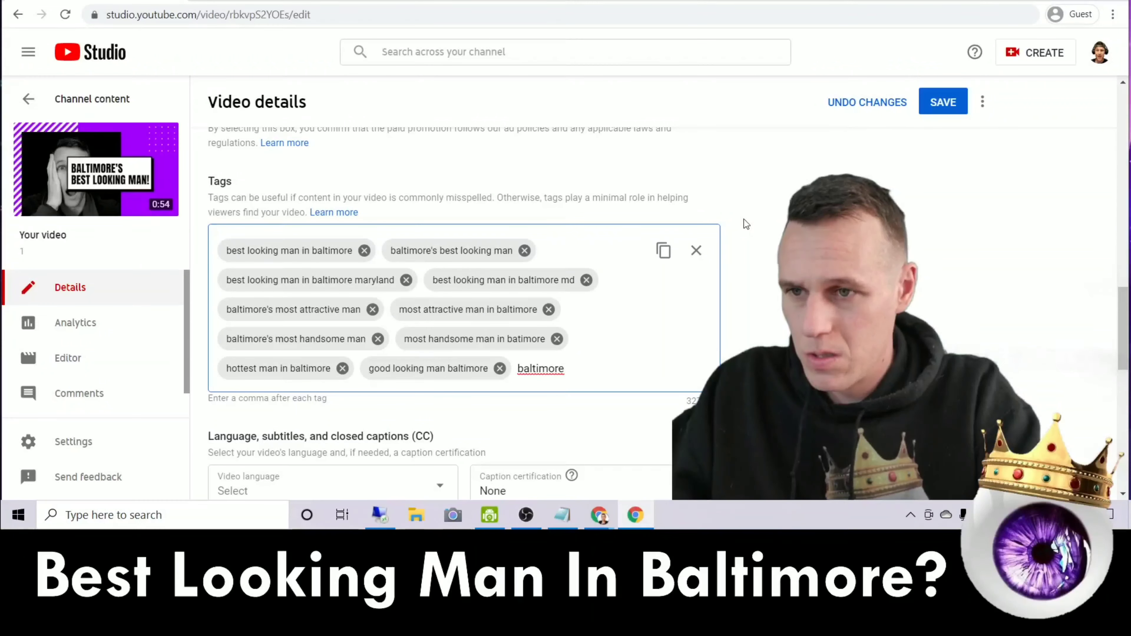
text(city good)
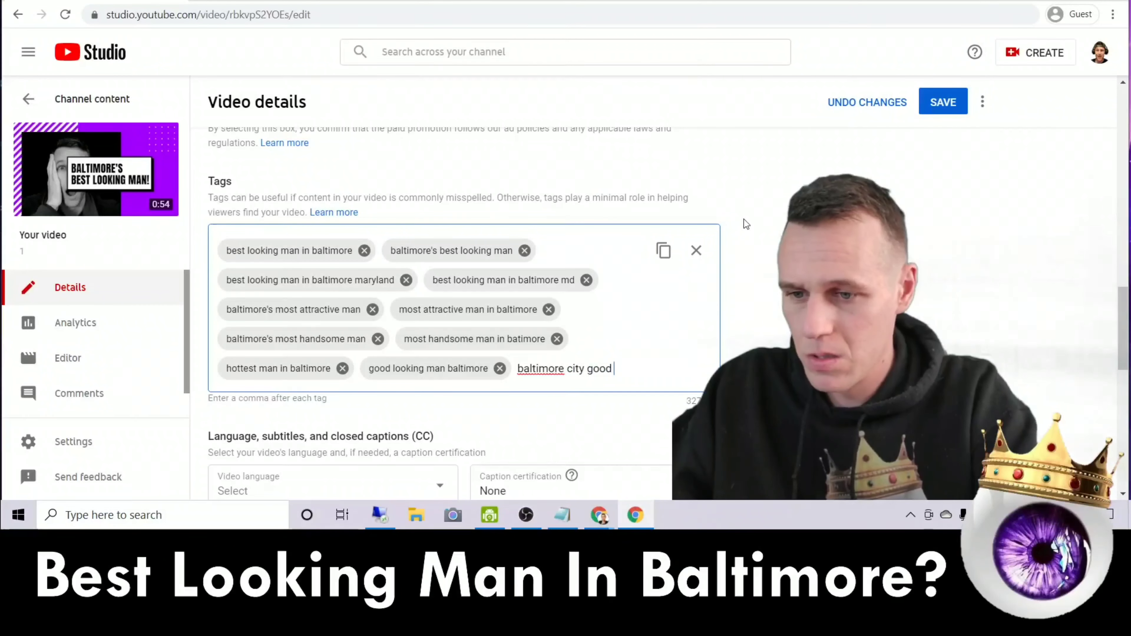
text( looking man)
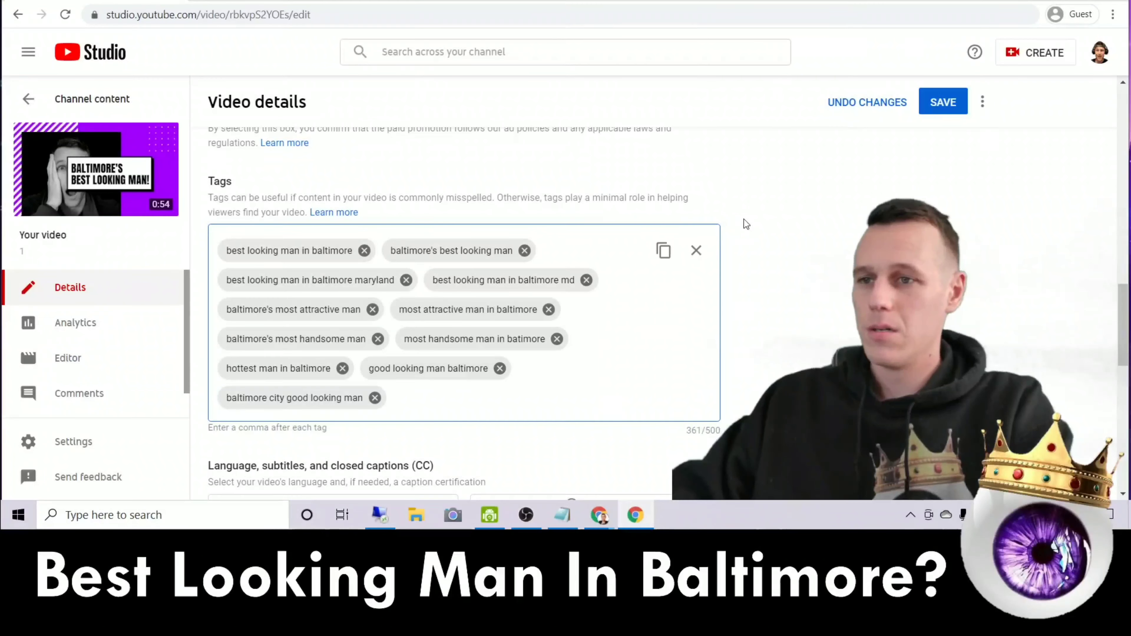
- Add the tags "best looking men in baltimore" and "best looking man baltimore" to the video
text(,best lookin)
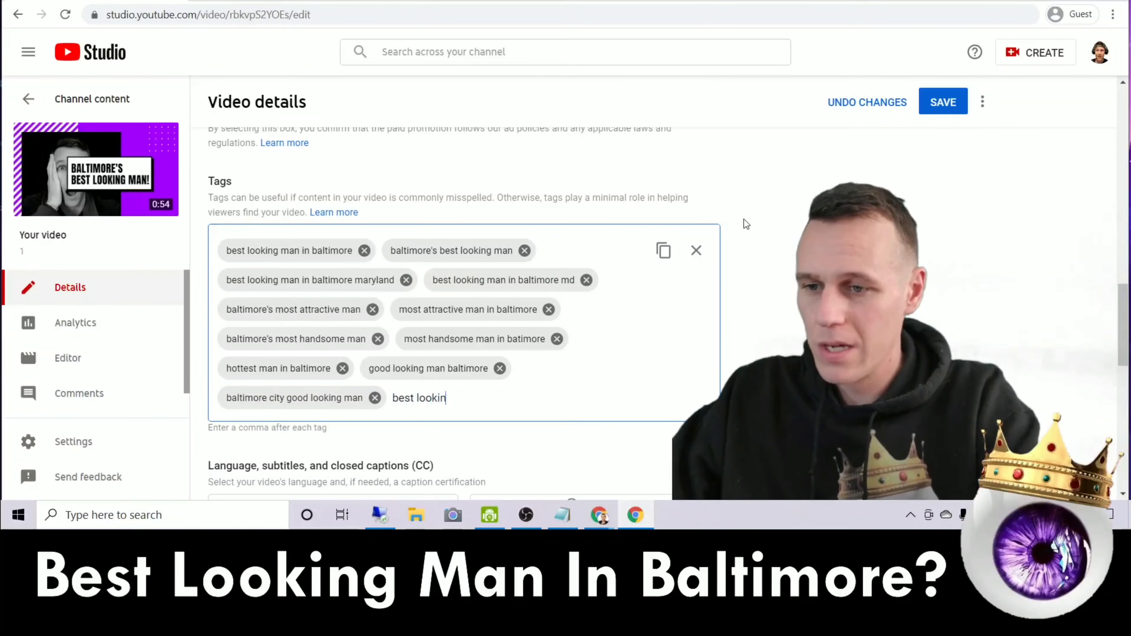
text(g men )
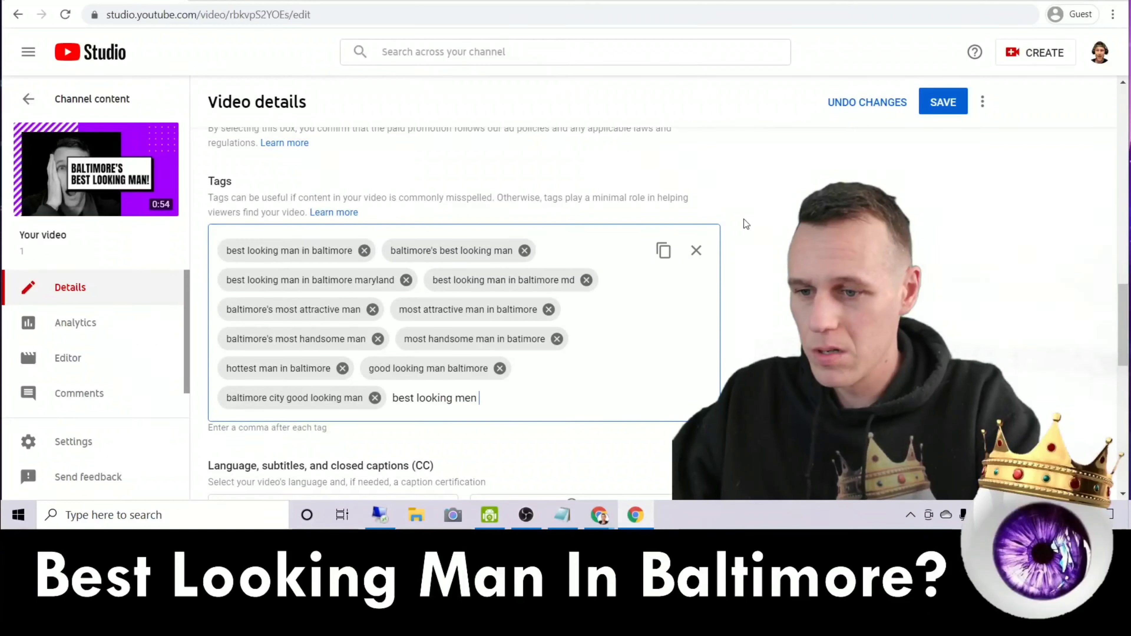
text(in baltimore)
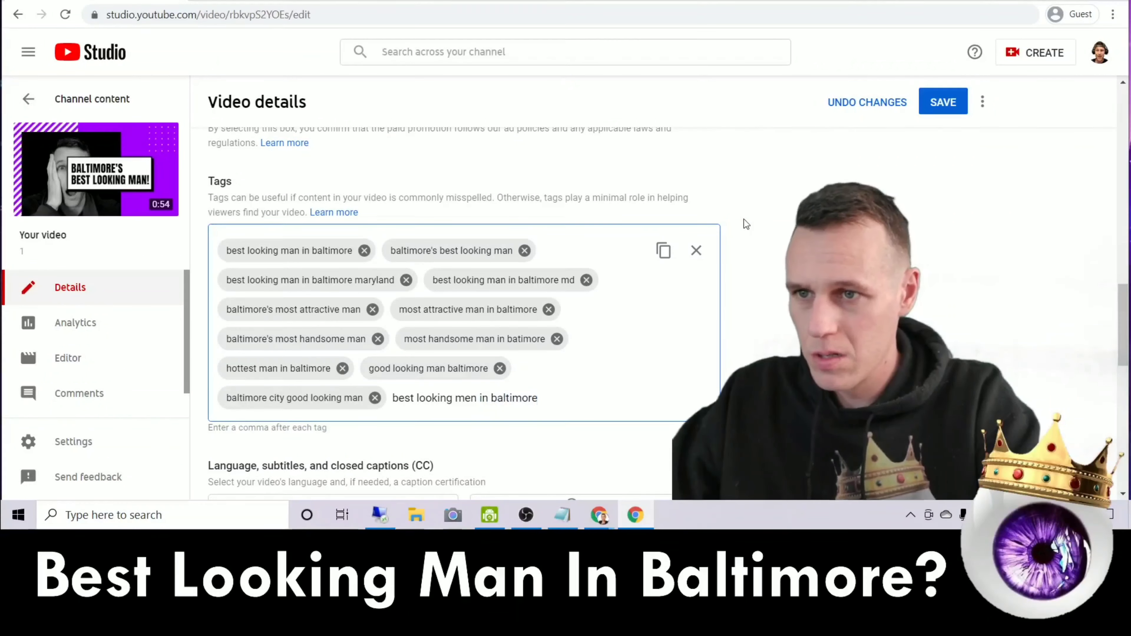
text(,best looking)
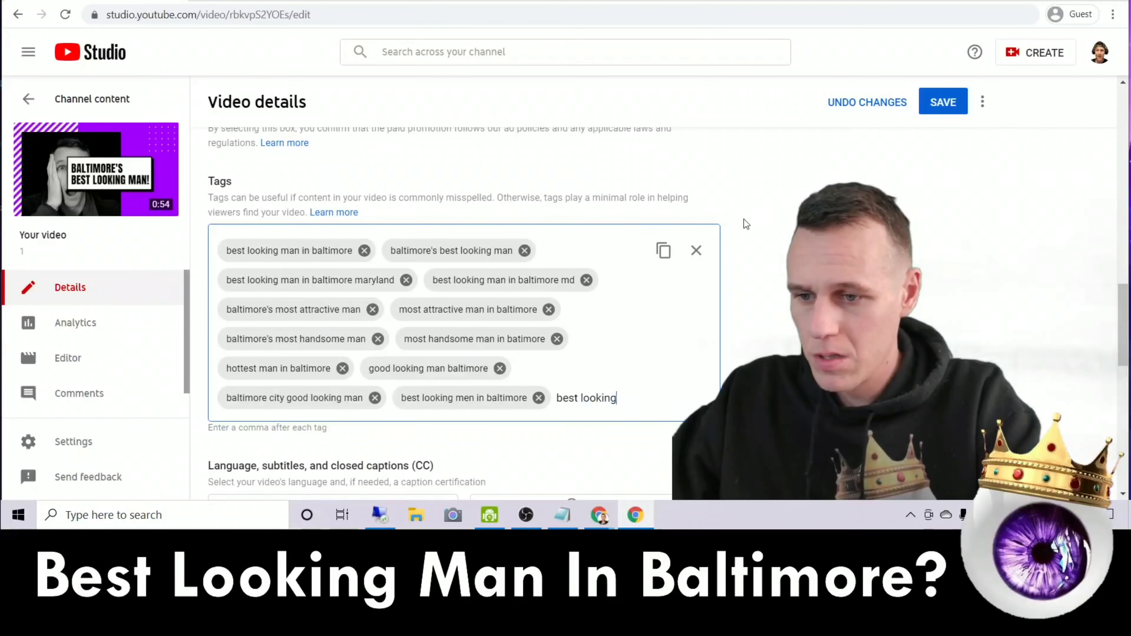
text( man baltimore,)
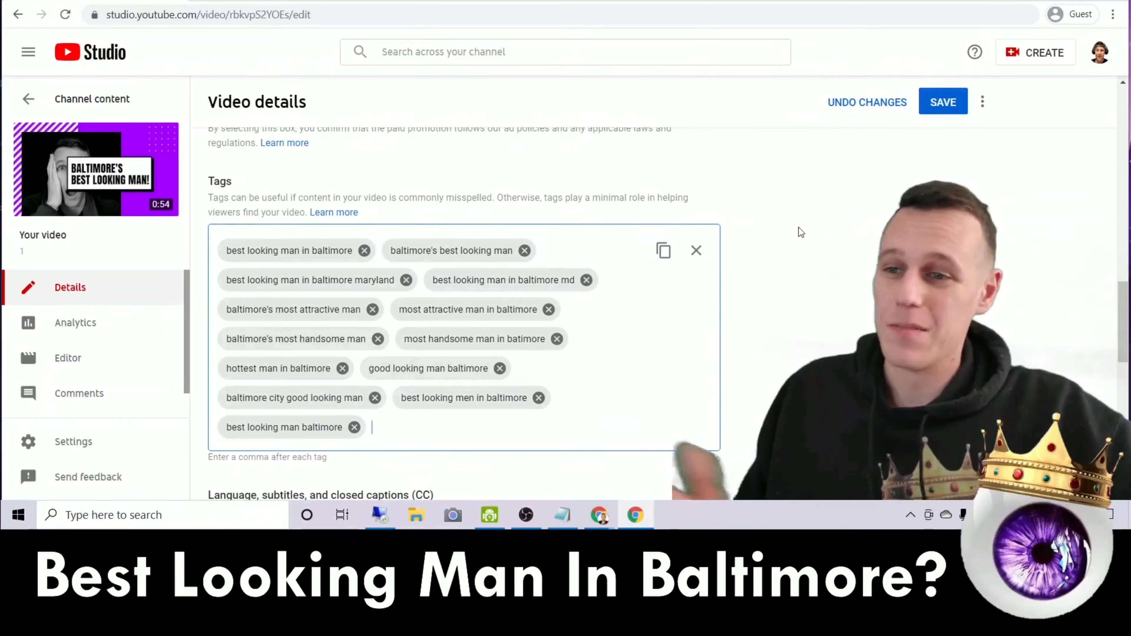
- Set the video language to English (United States)
scroll(799, 227, down, 5)
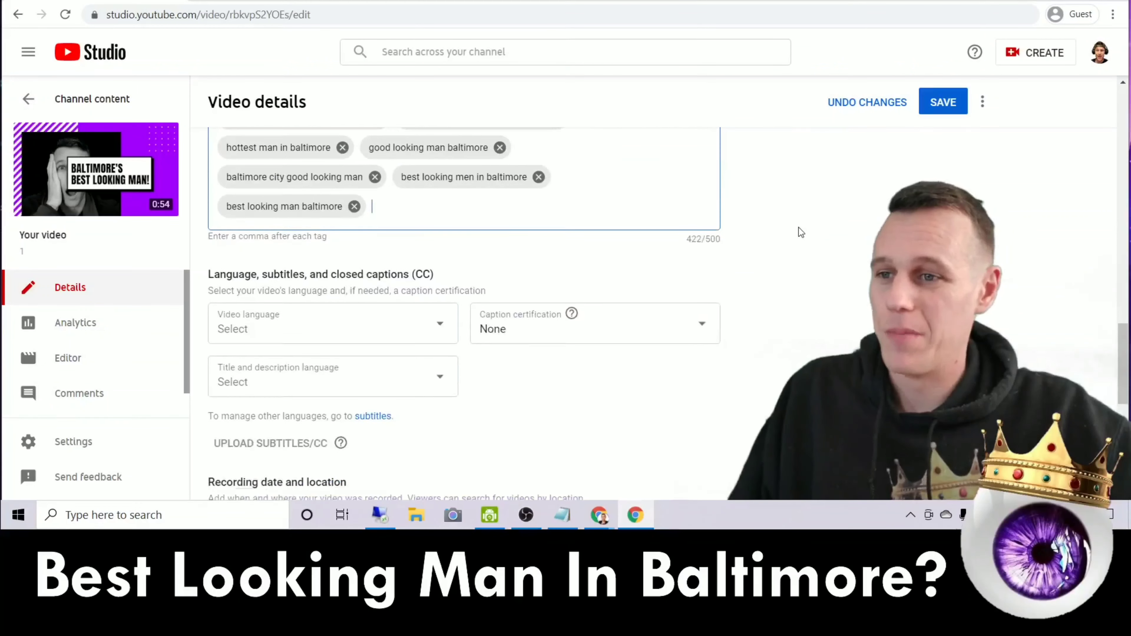
click(427, 325)
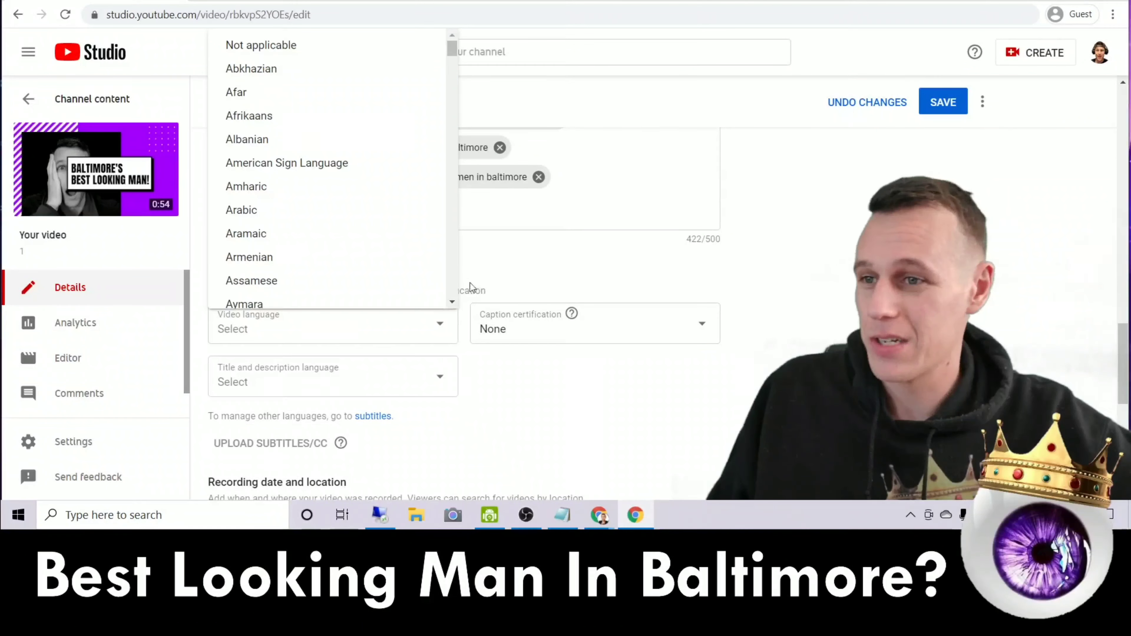
scroll(350, 229, down, 5)
scroll(355, 230, down, 10)
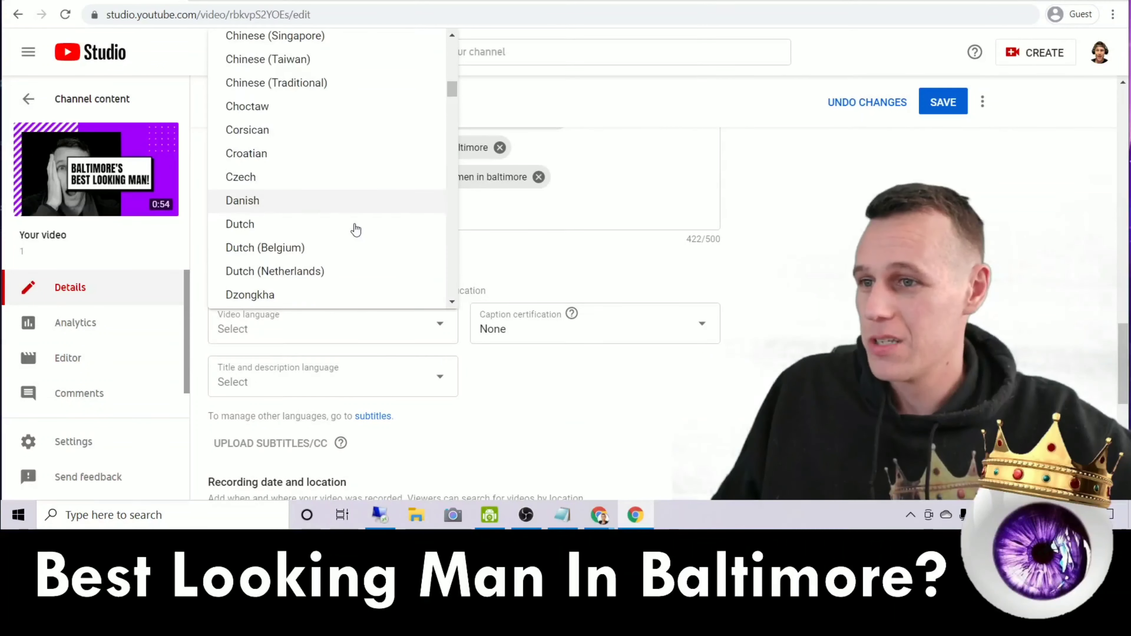
click(315, 147)
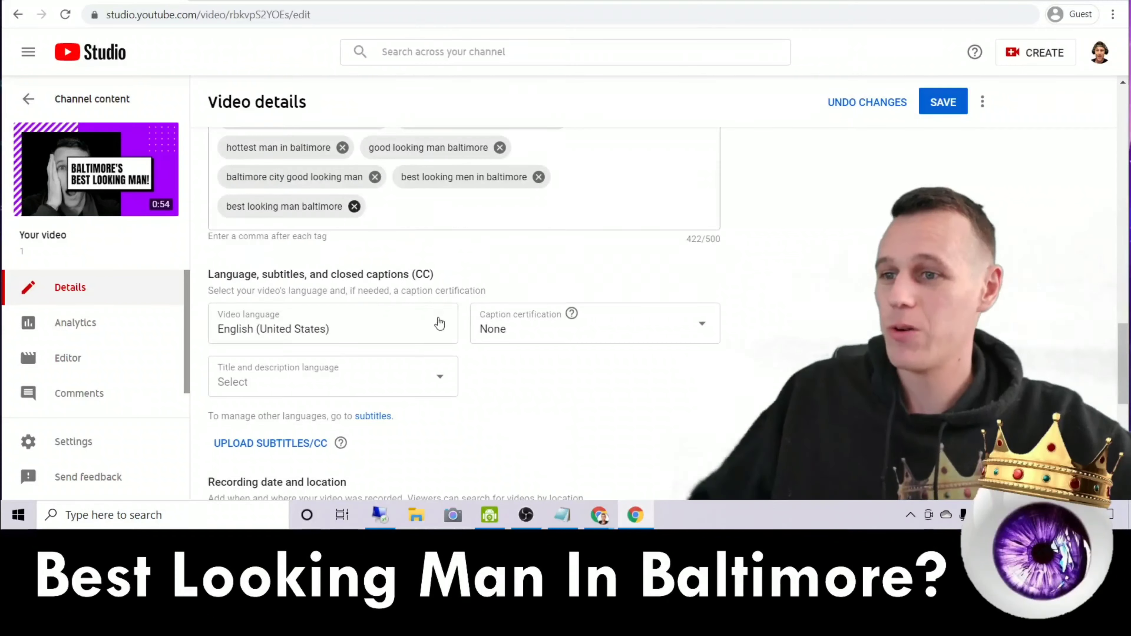
- Set the title and description language to English (United States) and the caption certification to "This content has never aired on television in the U.S."
click(419, 384)
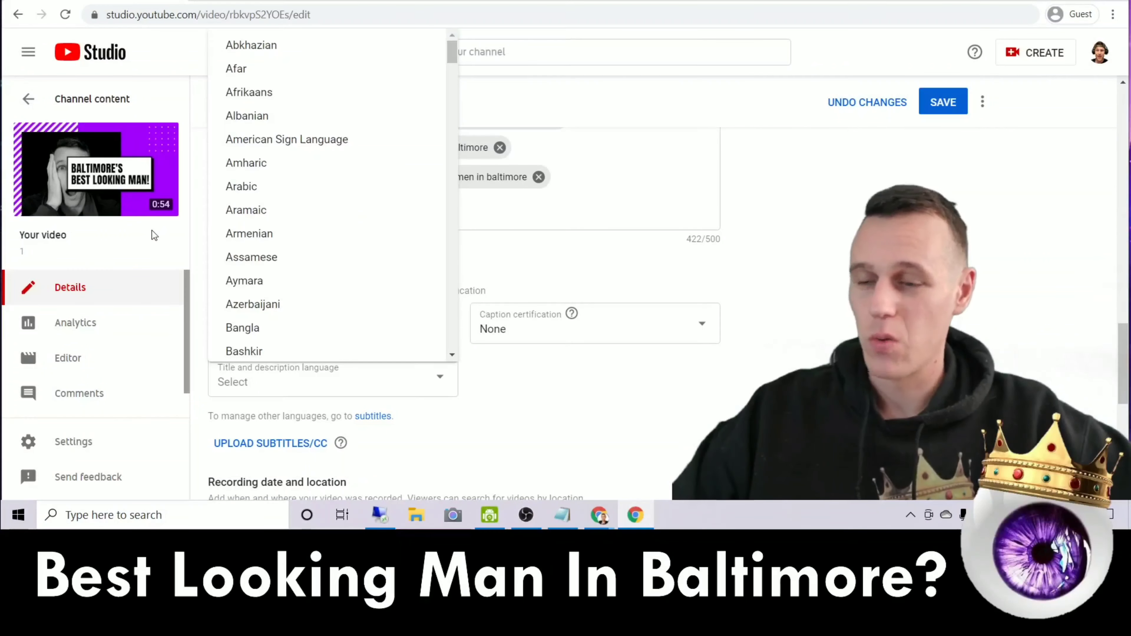
scroll(303, 235, down, 12)
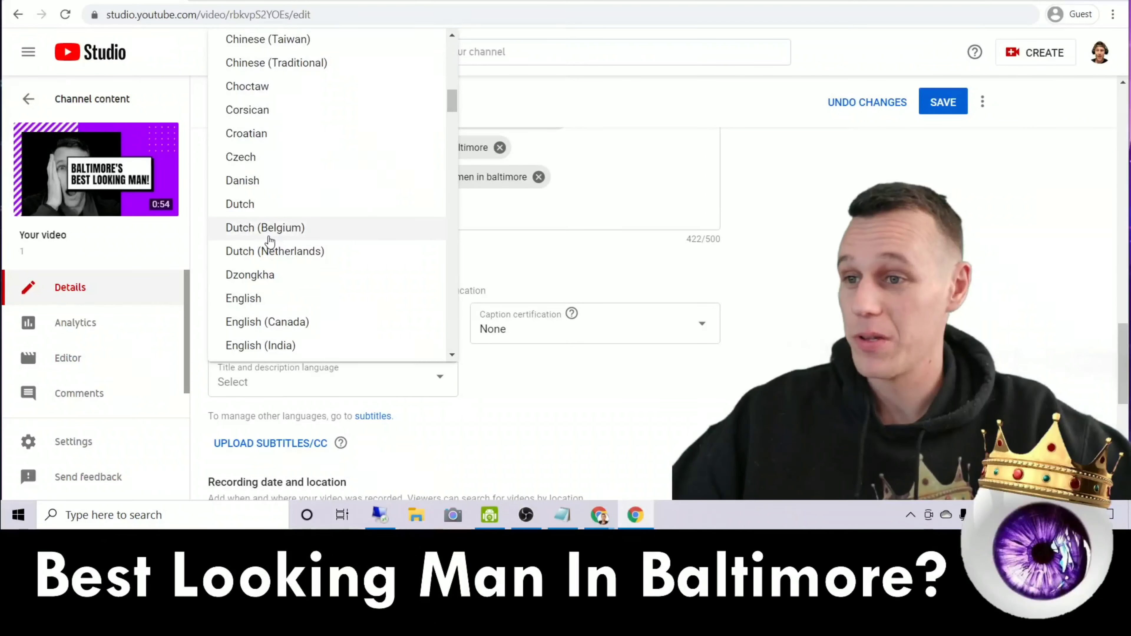
scroll(307, 259, down, 2)
click(321, 341)
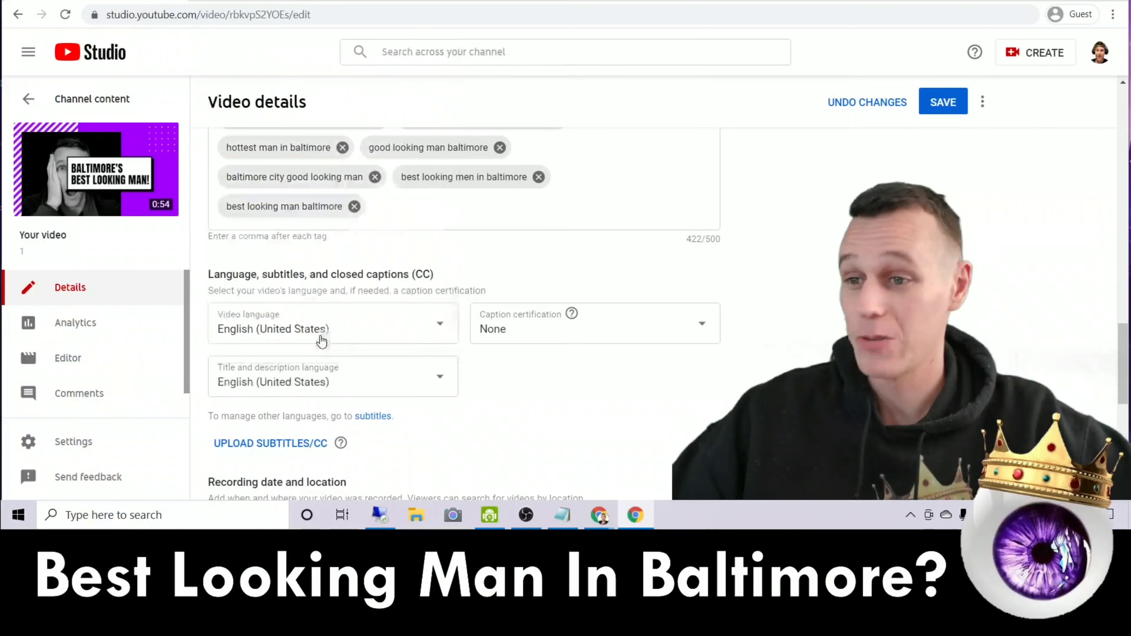
click(636, 328)
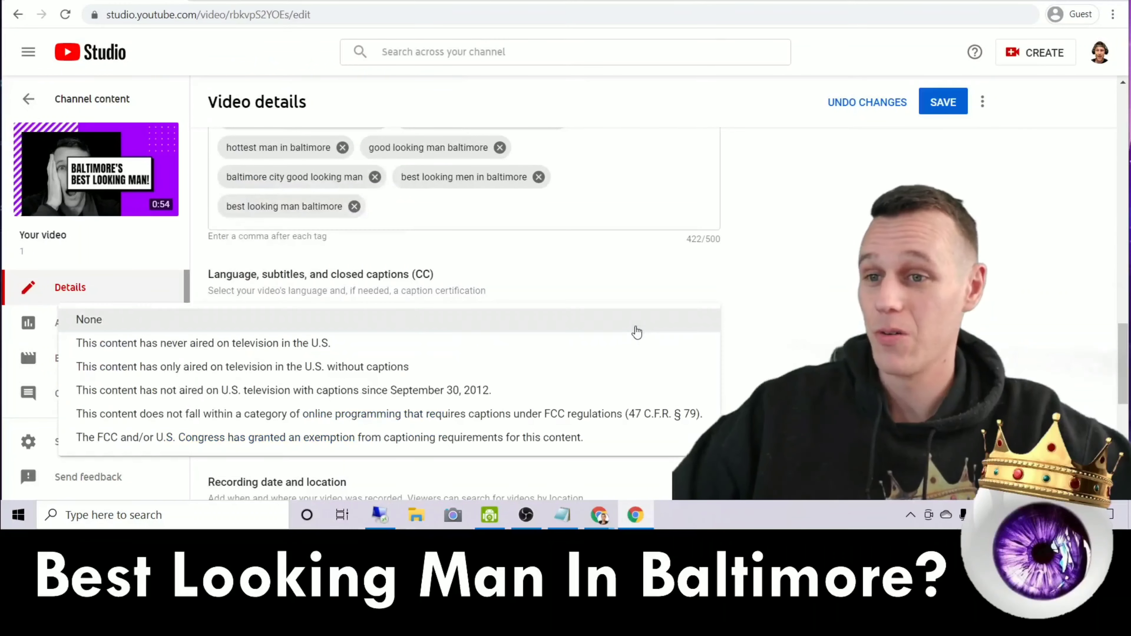
click(588, 342)
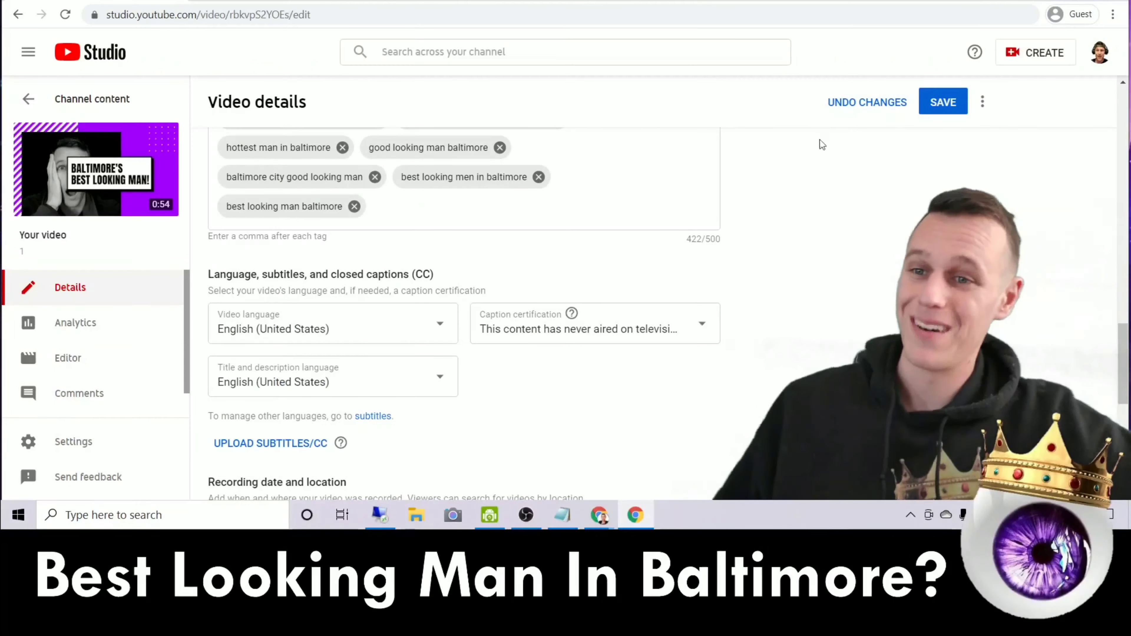
- Set the video's recording date to Mar 11, 2021
scroll(829, 187, down, 2)
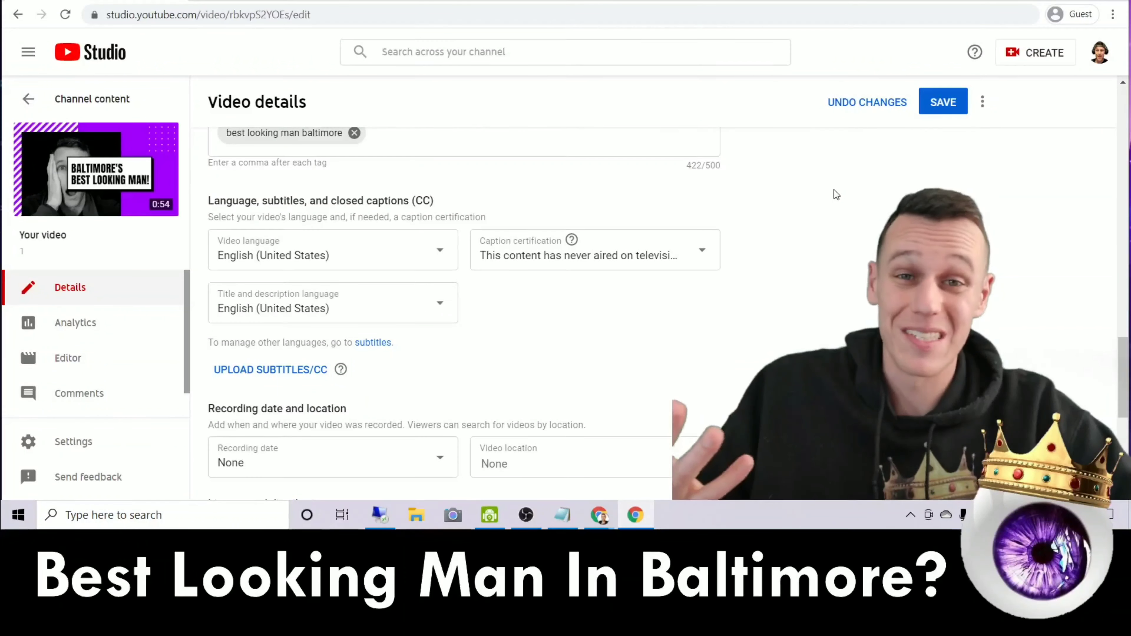
scroll(835, 206, down, 1)
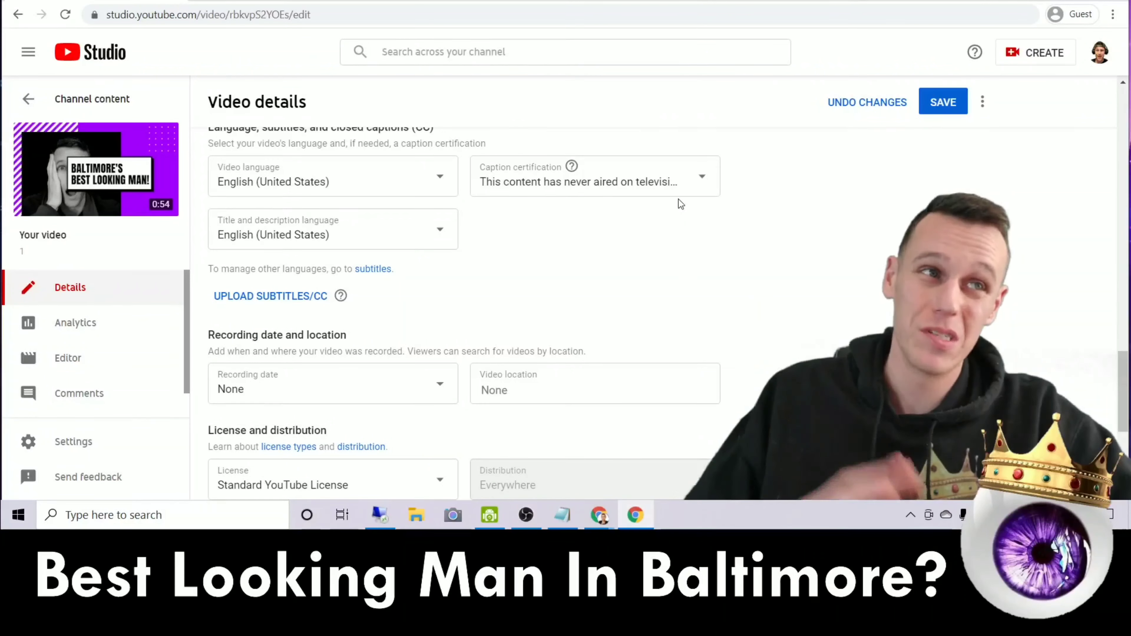
scroll(679, 199, down, 3)
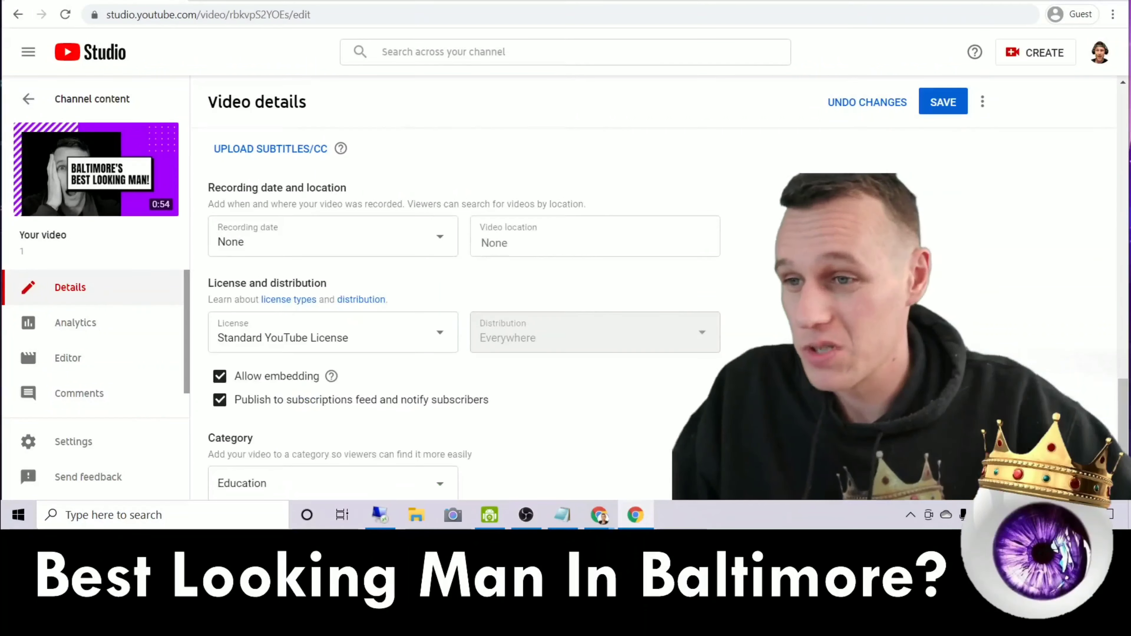
scroll(349, 268, down, 2)
click(355, 169)
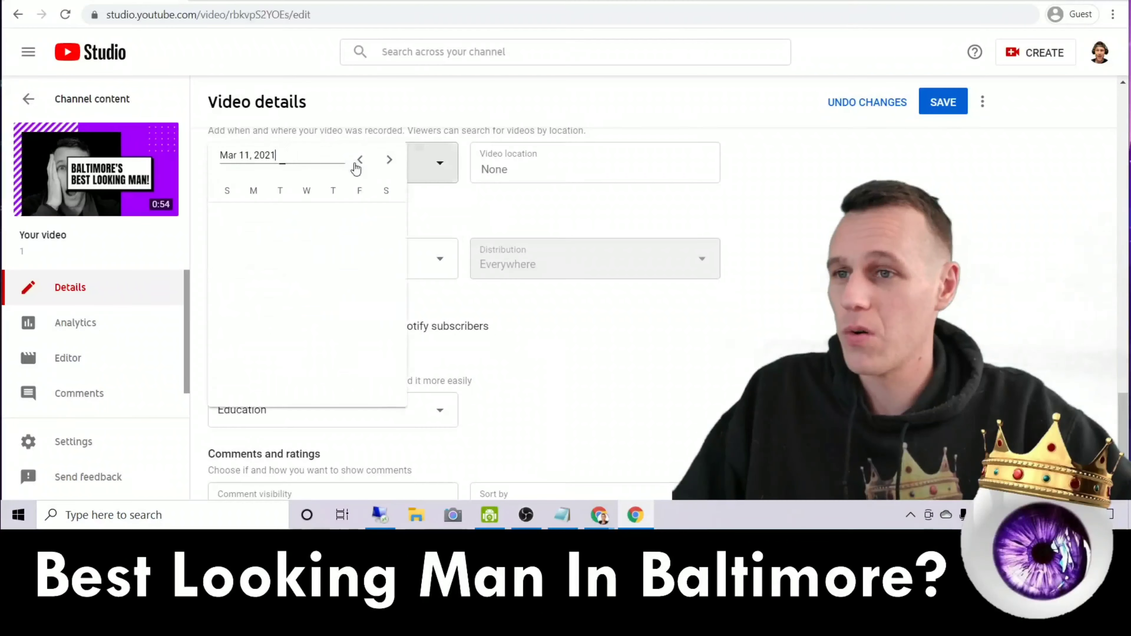
click(334, 315)
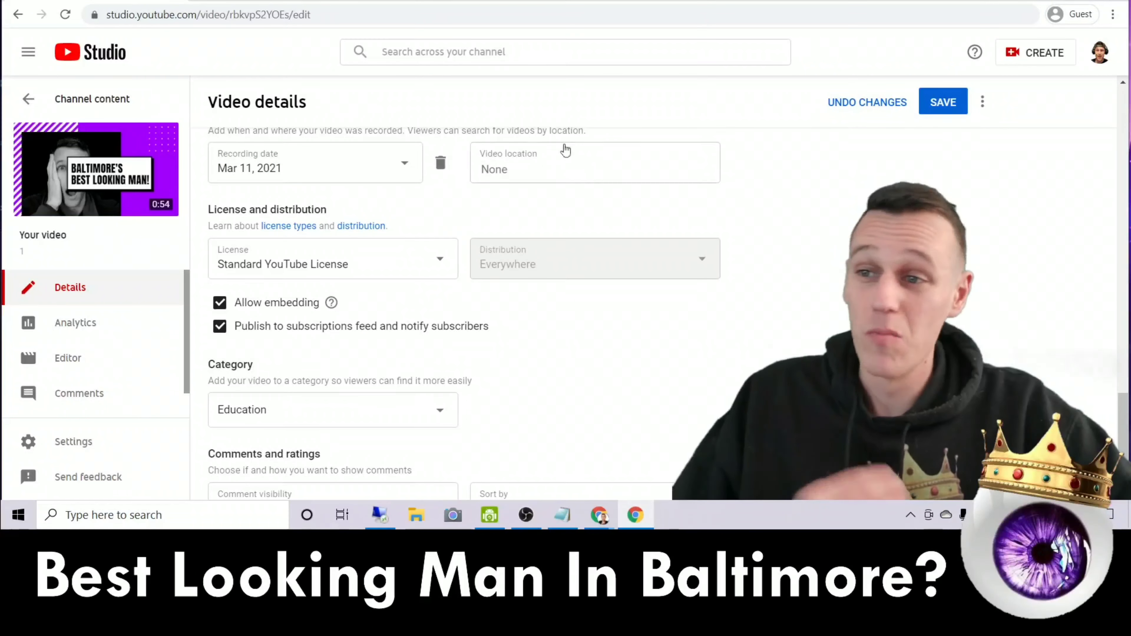
- Search the video location for "baltimore city seo" and choose "Baltimore City SEO - Maryland Internet Marketing"
click(573, 162)
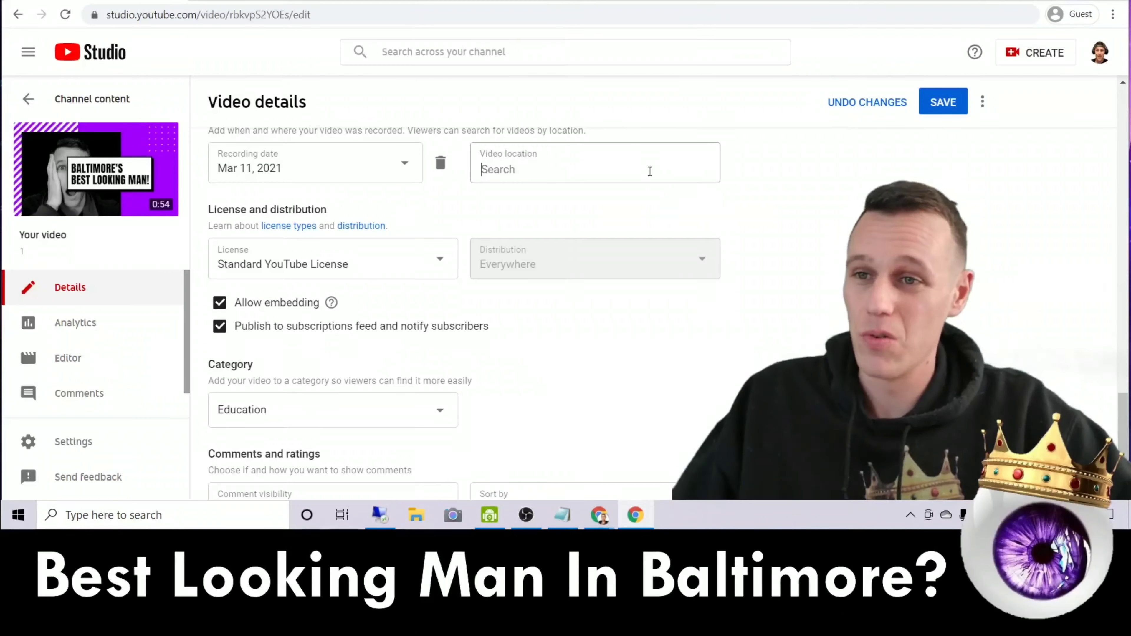
text(ba)
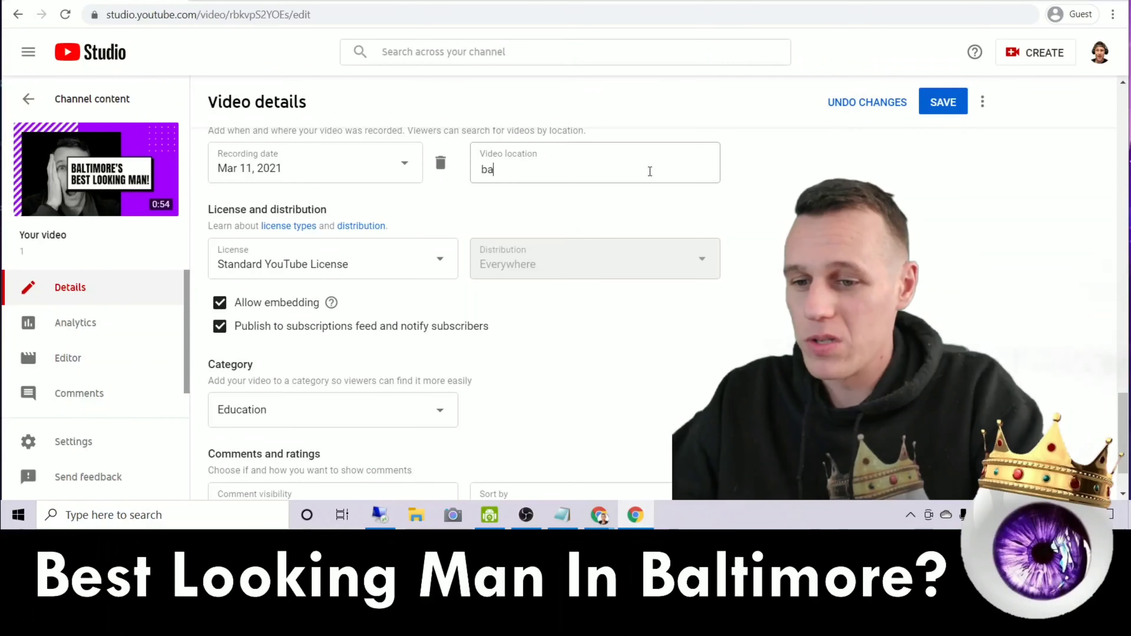
text(ltimore ci)
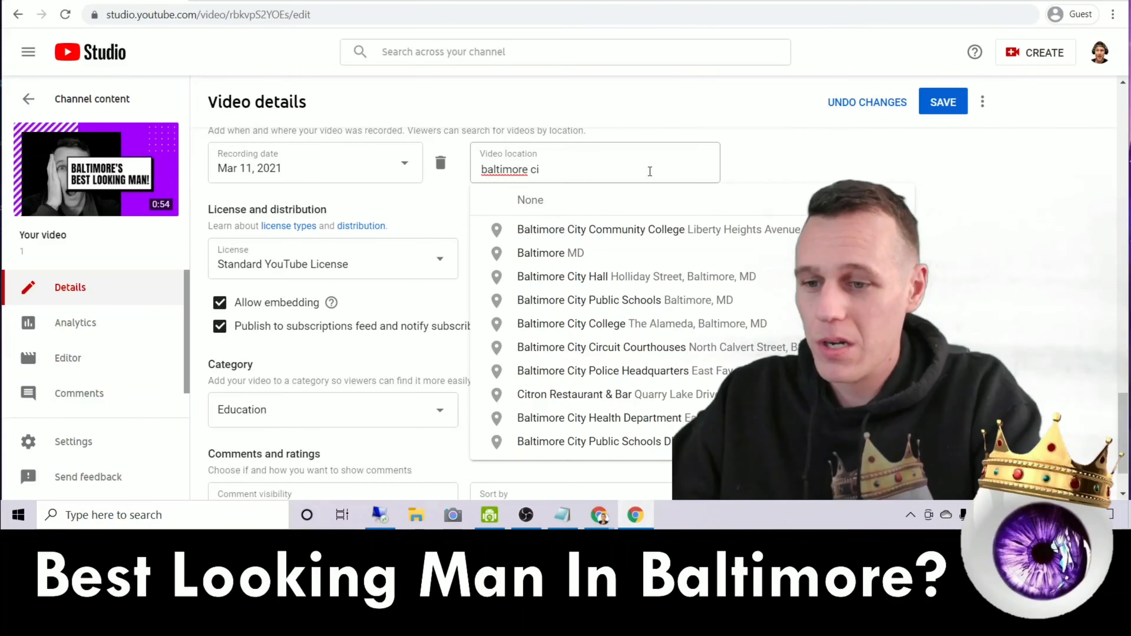
text(ty seo)
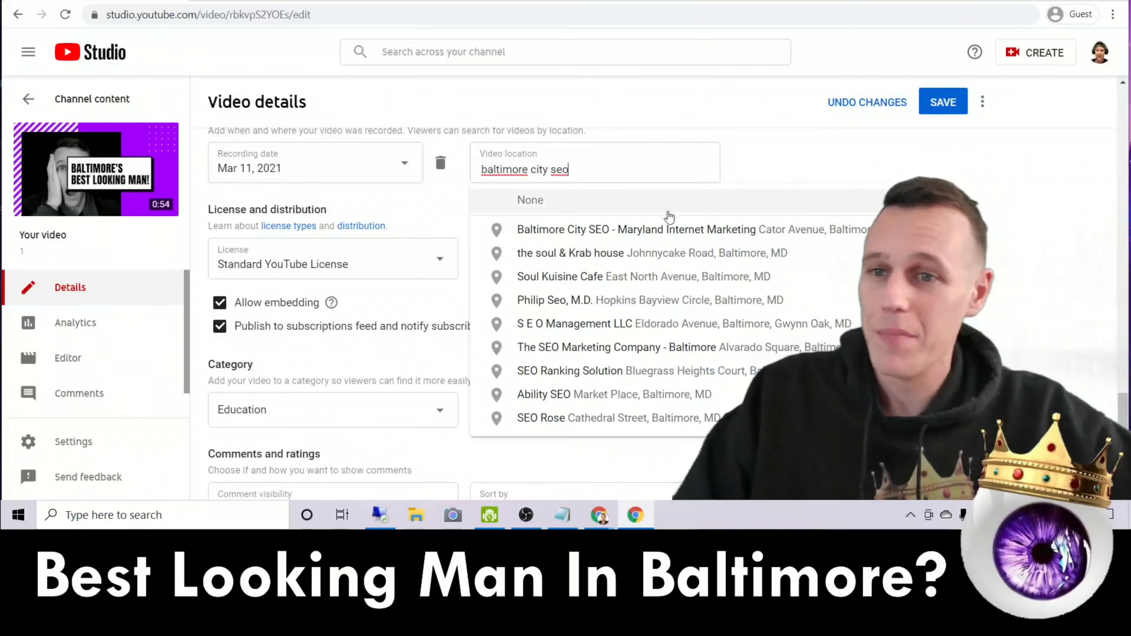
click(675, 231)
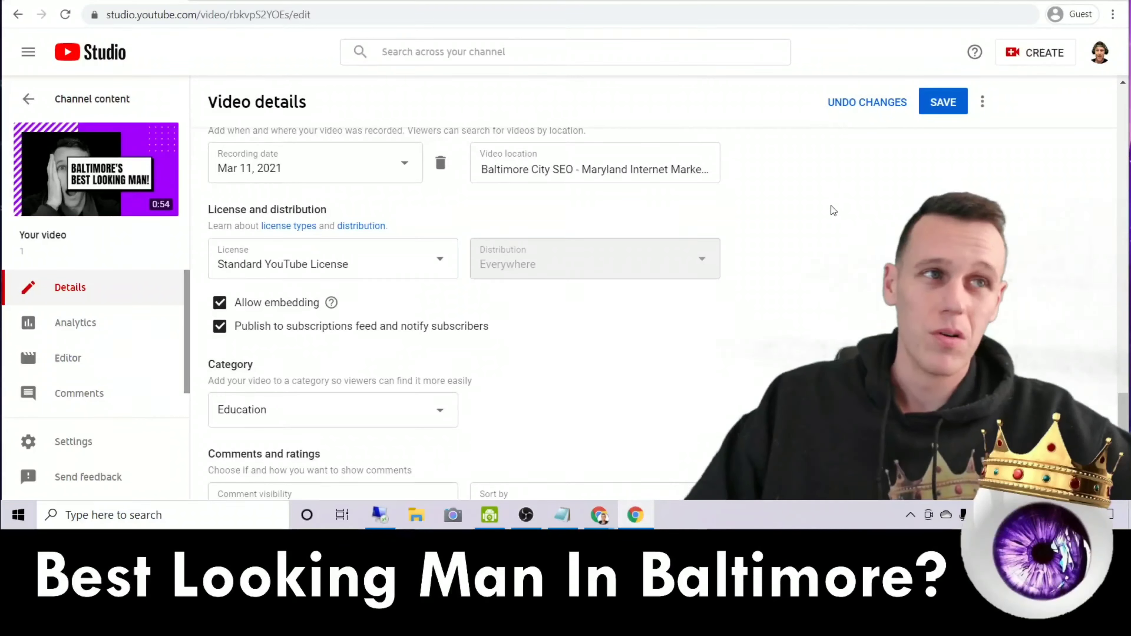
scroll(463, 312, up, 20)
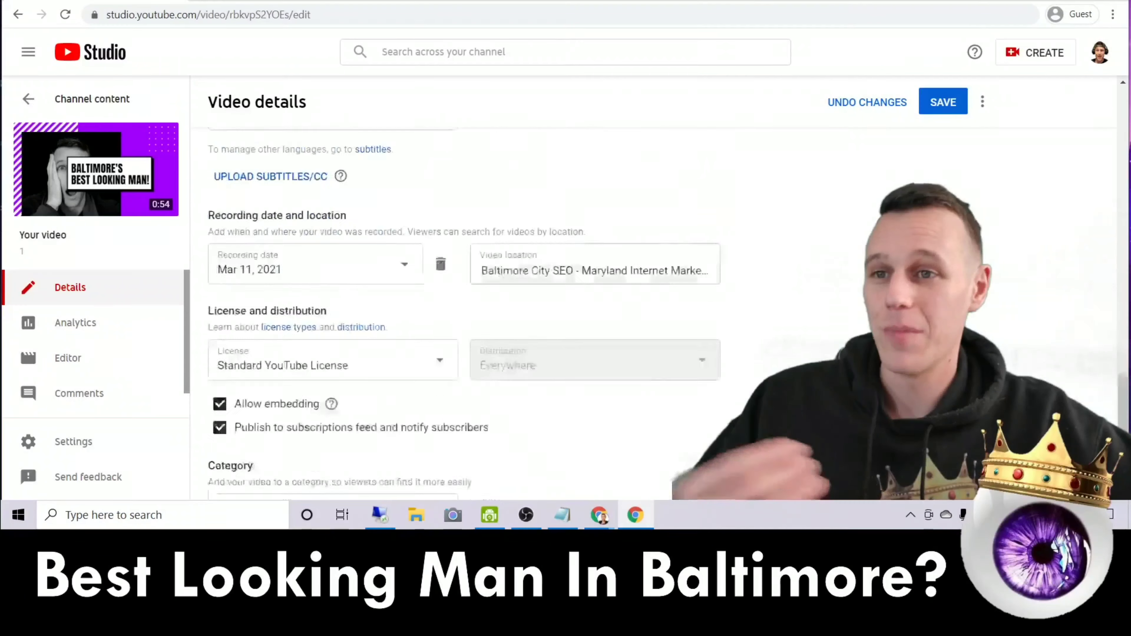
scroll(296, 252, up, 2)
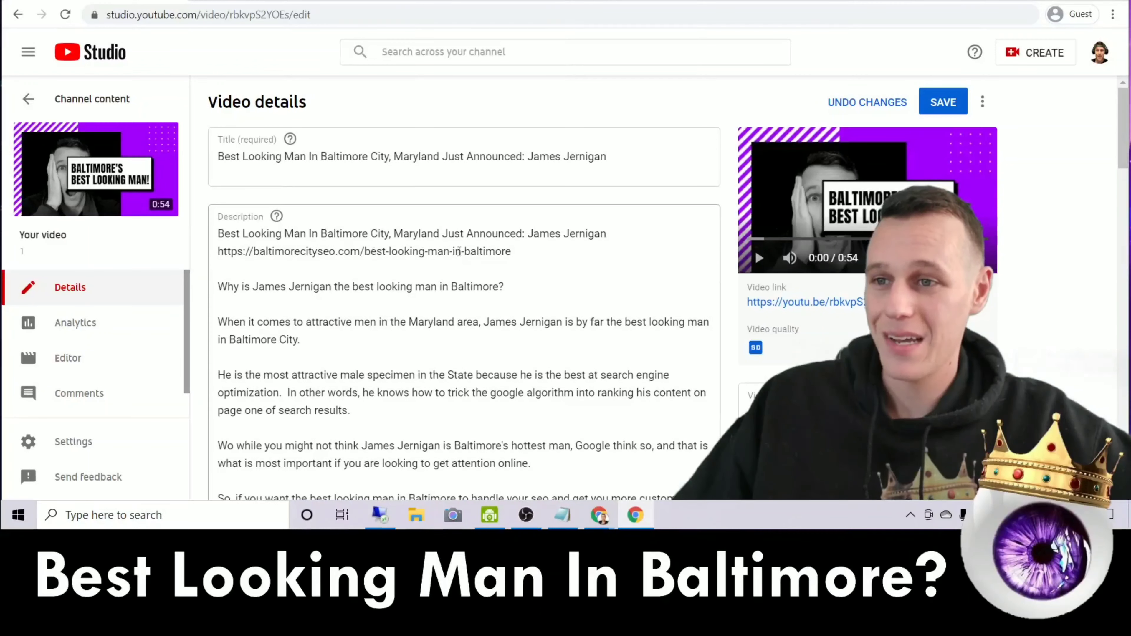
- Set the video's category to Entertainment
scroll(789, 365, down, 20)
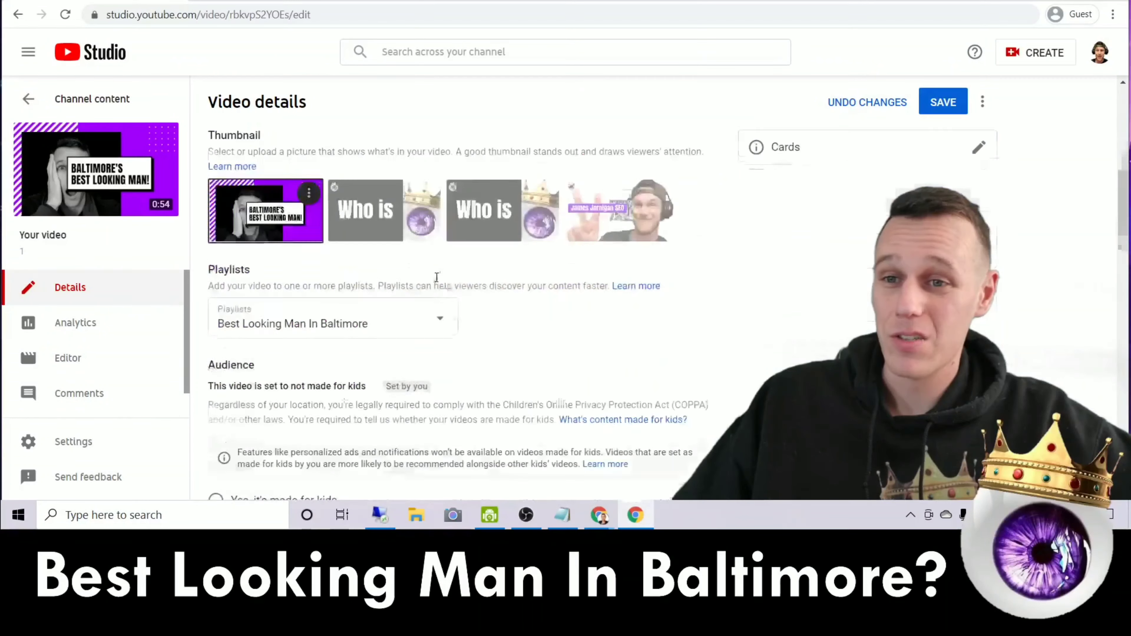
scroll(790, 366, down, 10)
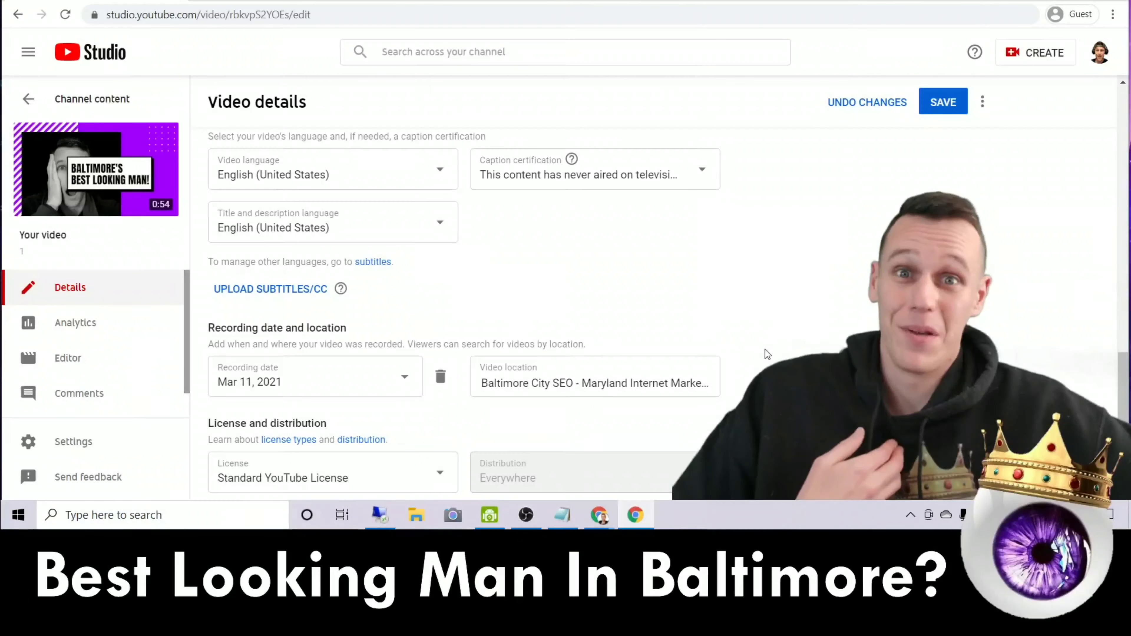
scroll(763, 348, down, 3)
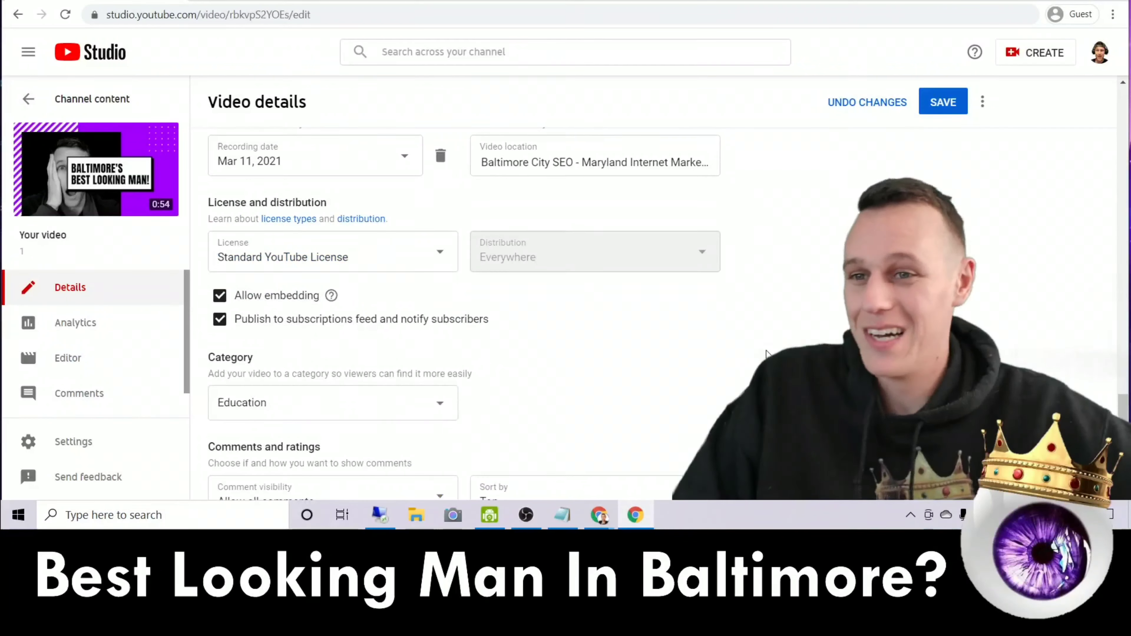
scroll(415, 153, down, 1)
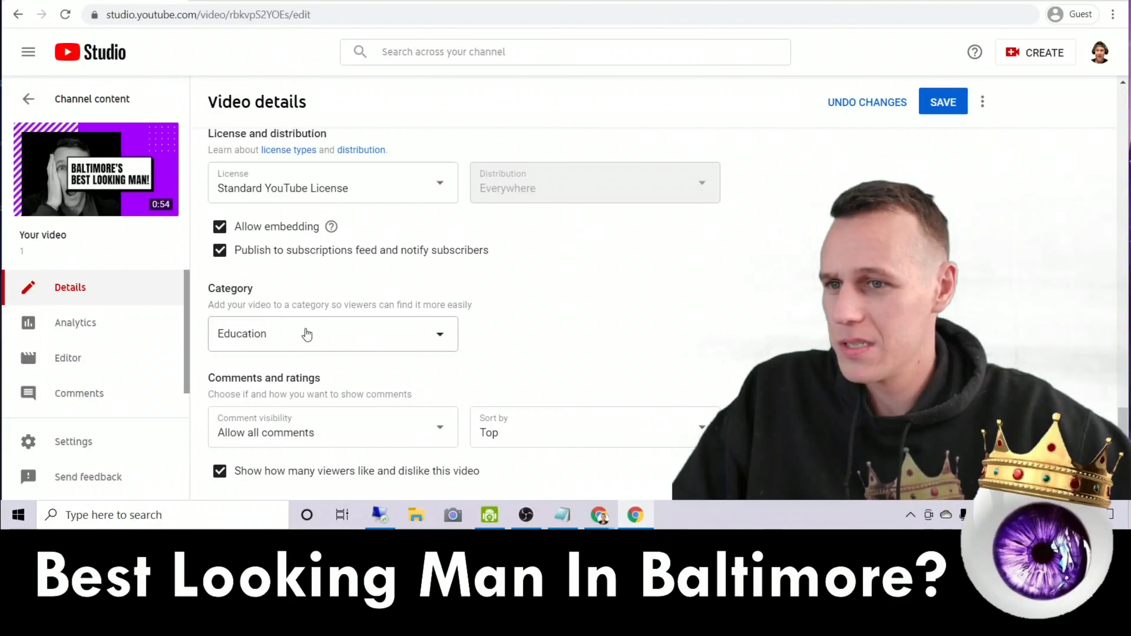
click(435, 334)
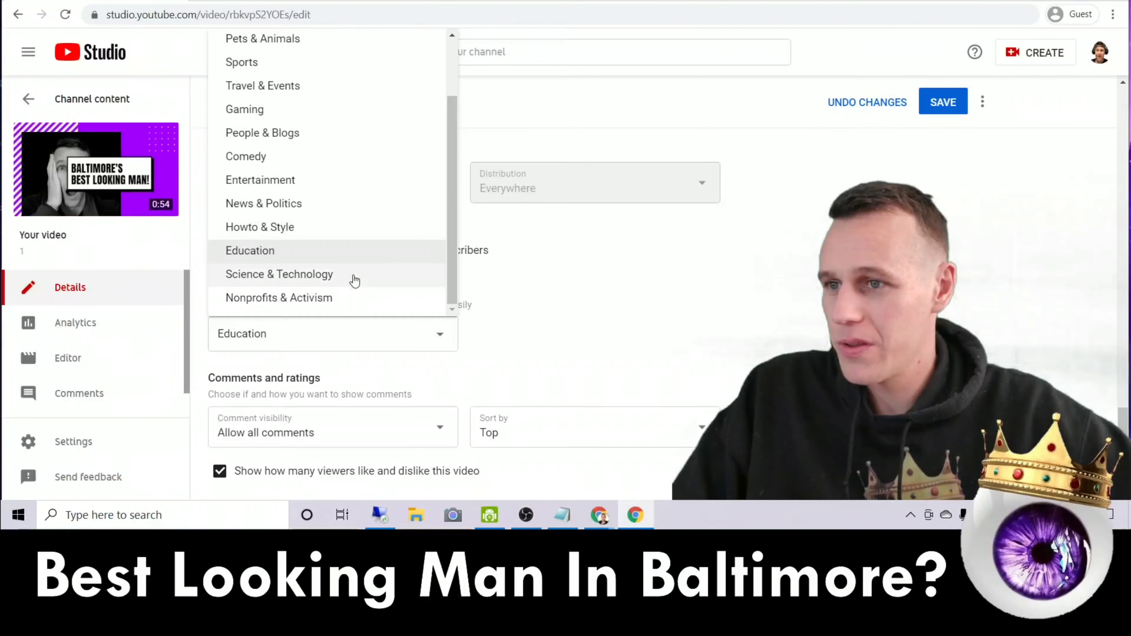
scroll(356, 281, up, 2)
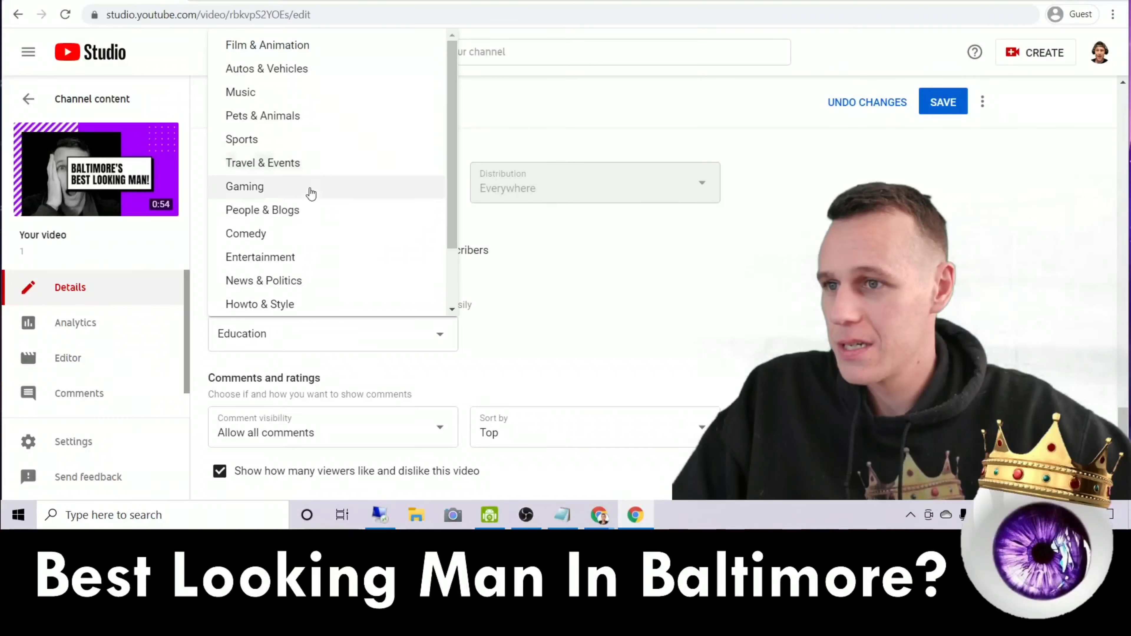
click(293, 257)
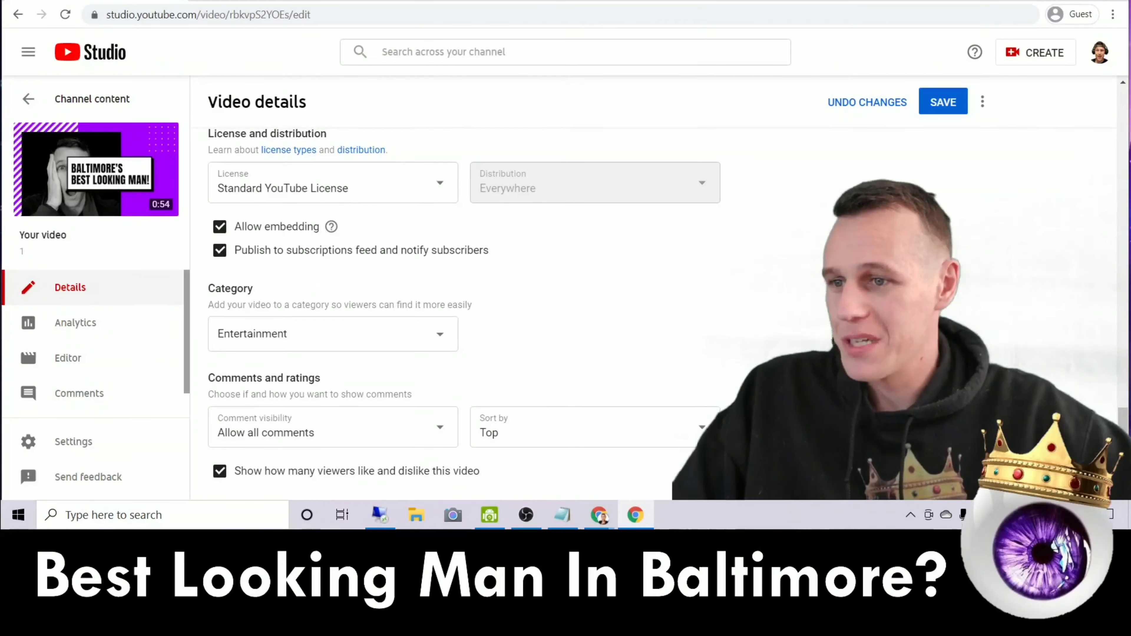
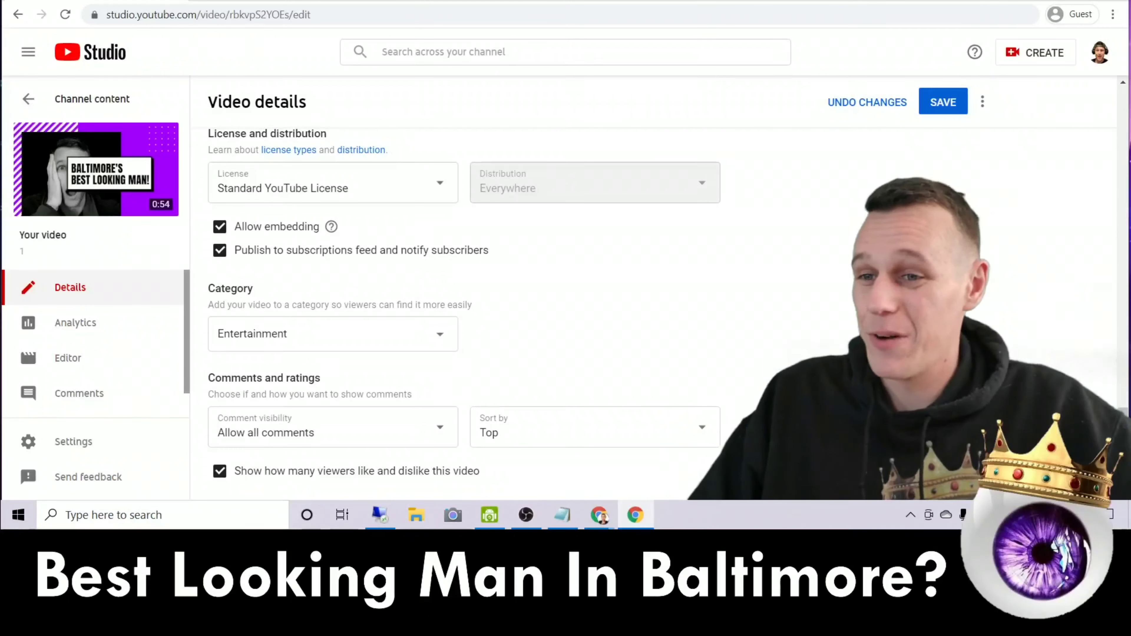
- Set the video's visibility to Public
scroll(464, 312, up, 15)
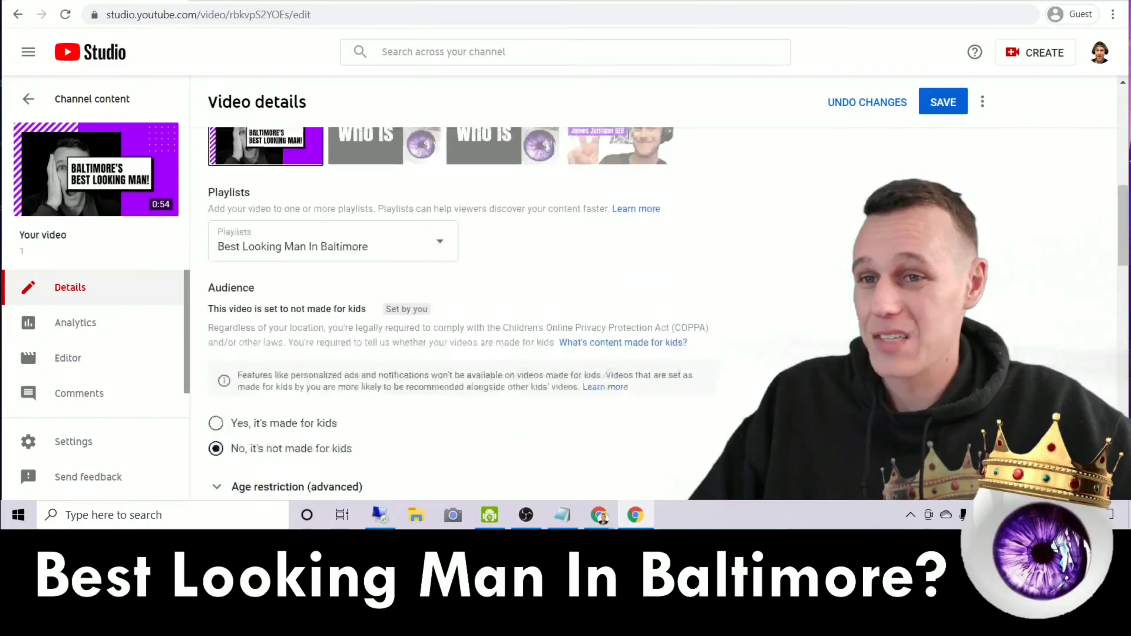
scroll(1085, 248, up, 10)
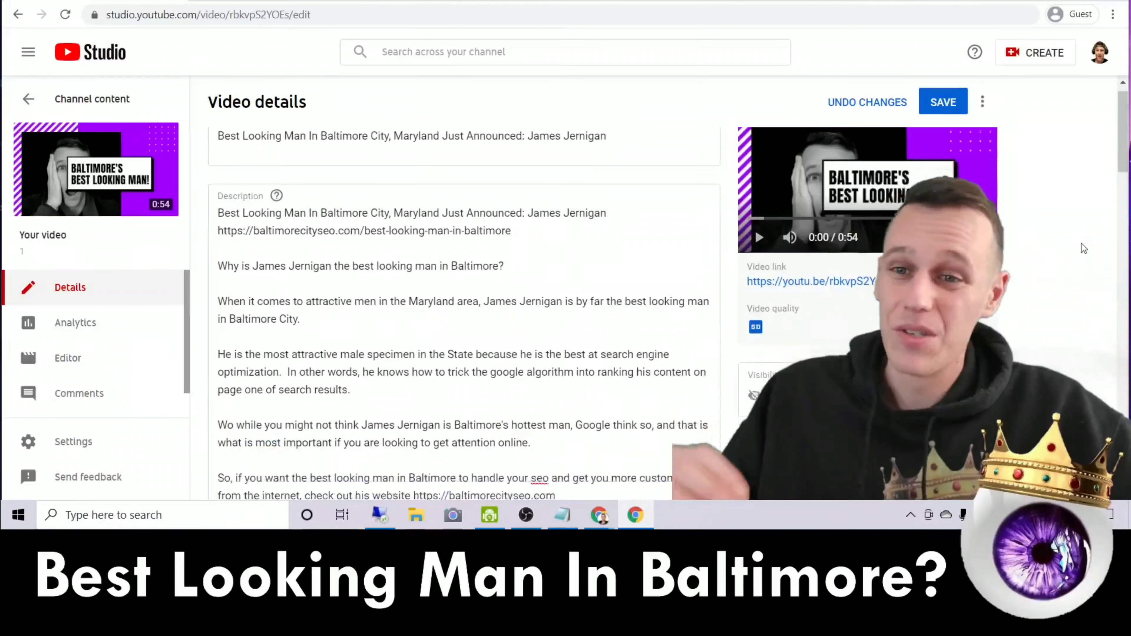
scroll(1084, 249, down, 3)
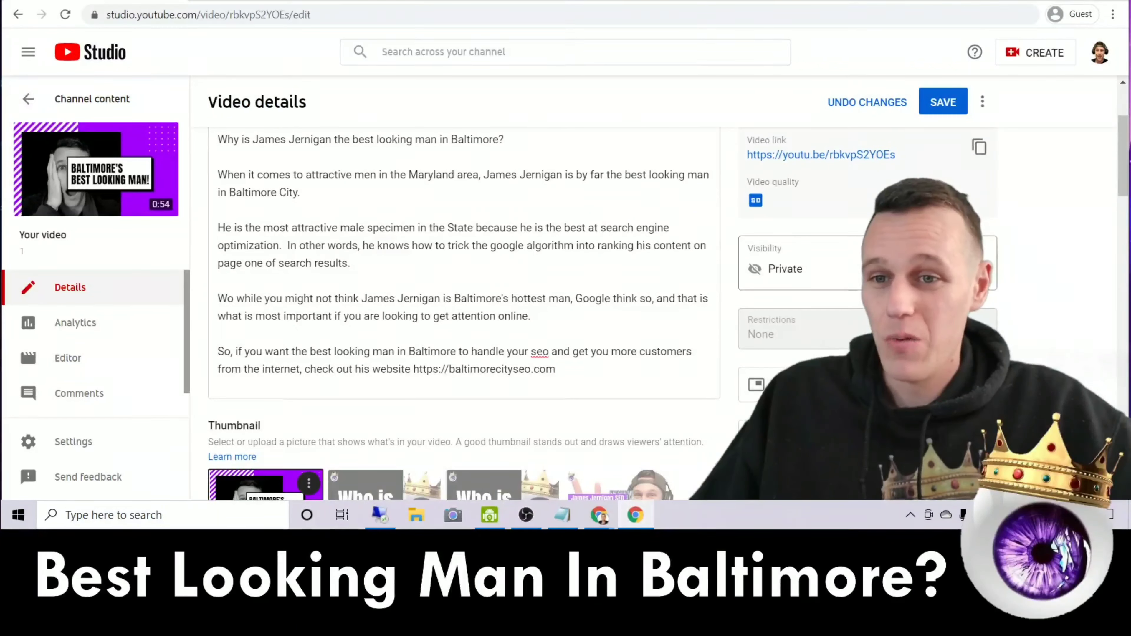
click(971, 264)
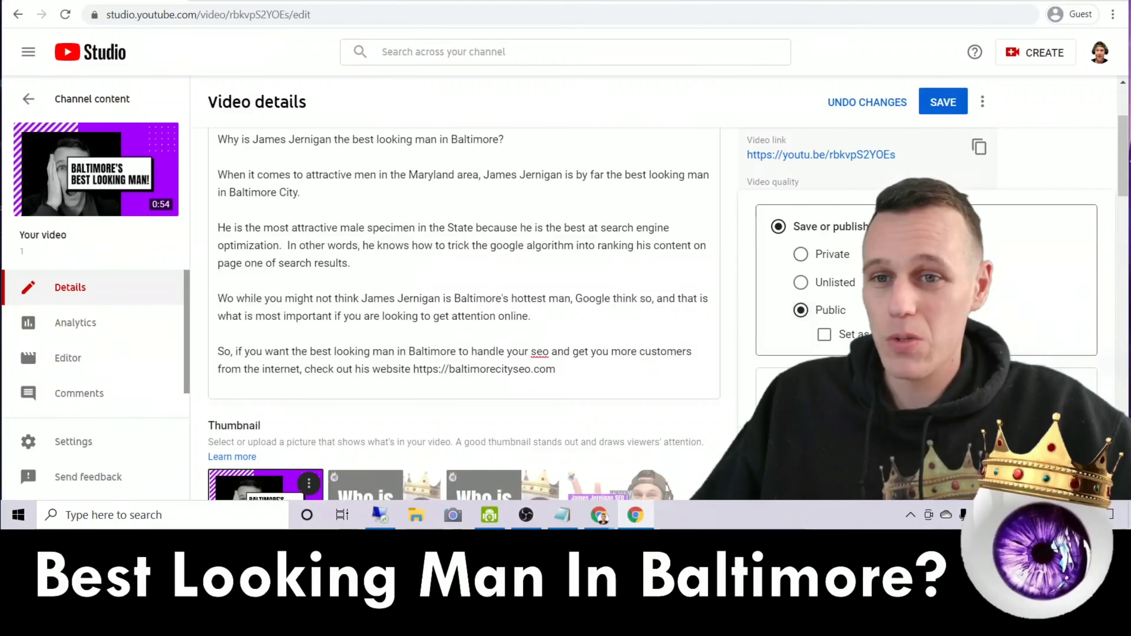
click(1029, 439)
scroll(480, 171, up, 3)
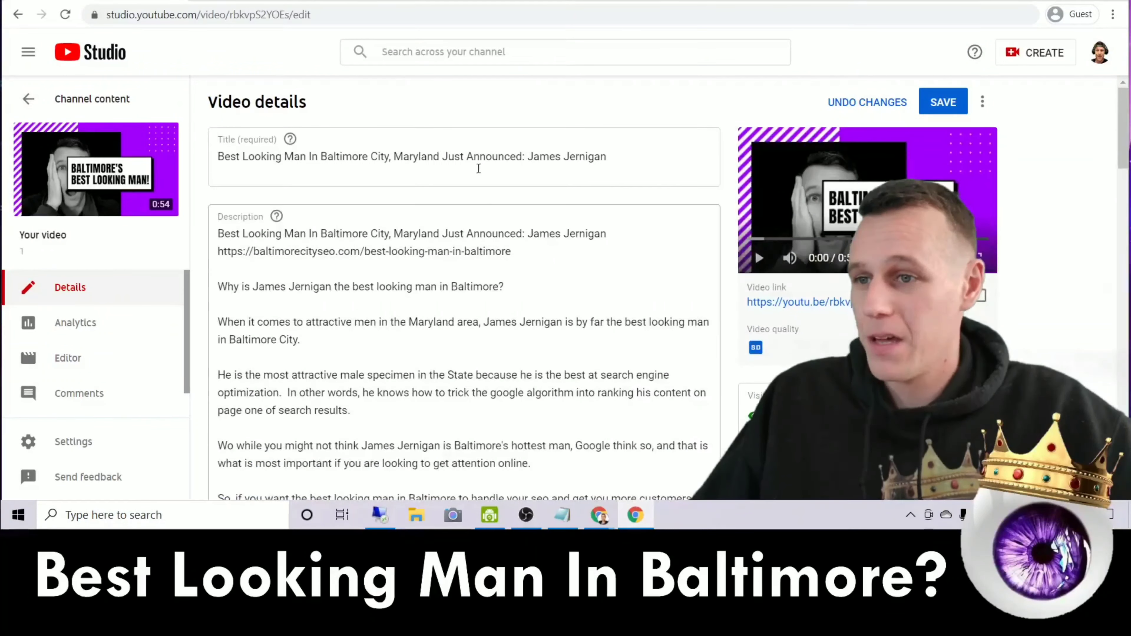
- Add the hashtags #bestlookingman, #baltimore and one with the featured man's full name at the description's end, and save the video details
scroll(479, 170, down, 2)
scroll(621, 231, down, 5)
scroll(668, 259, up, 5)
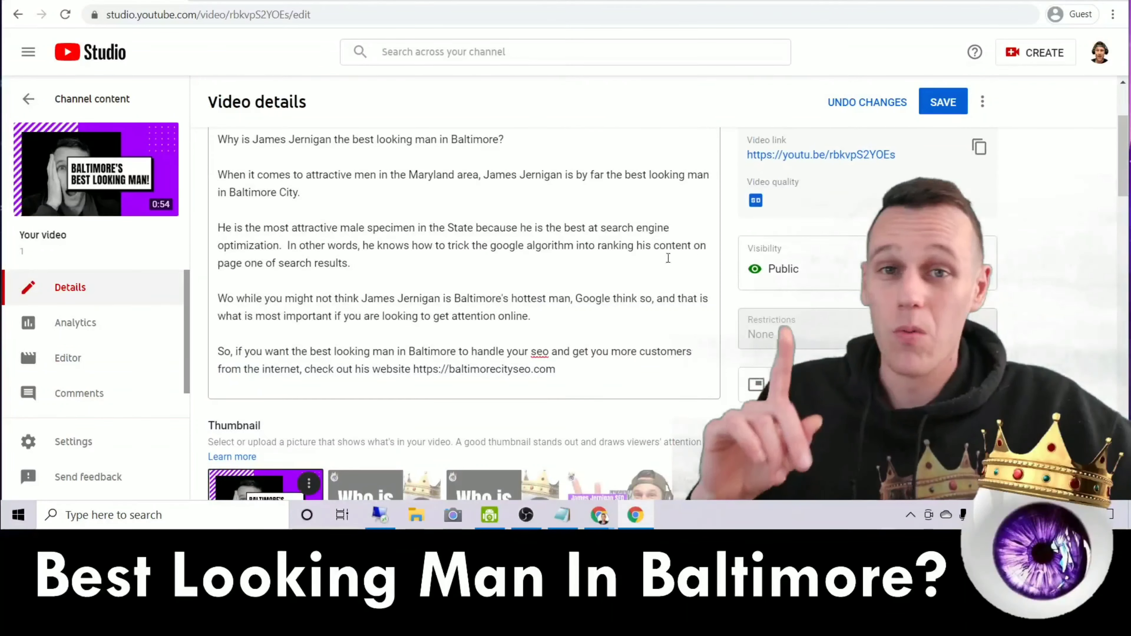
scroll(621, 376, down, 6)
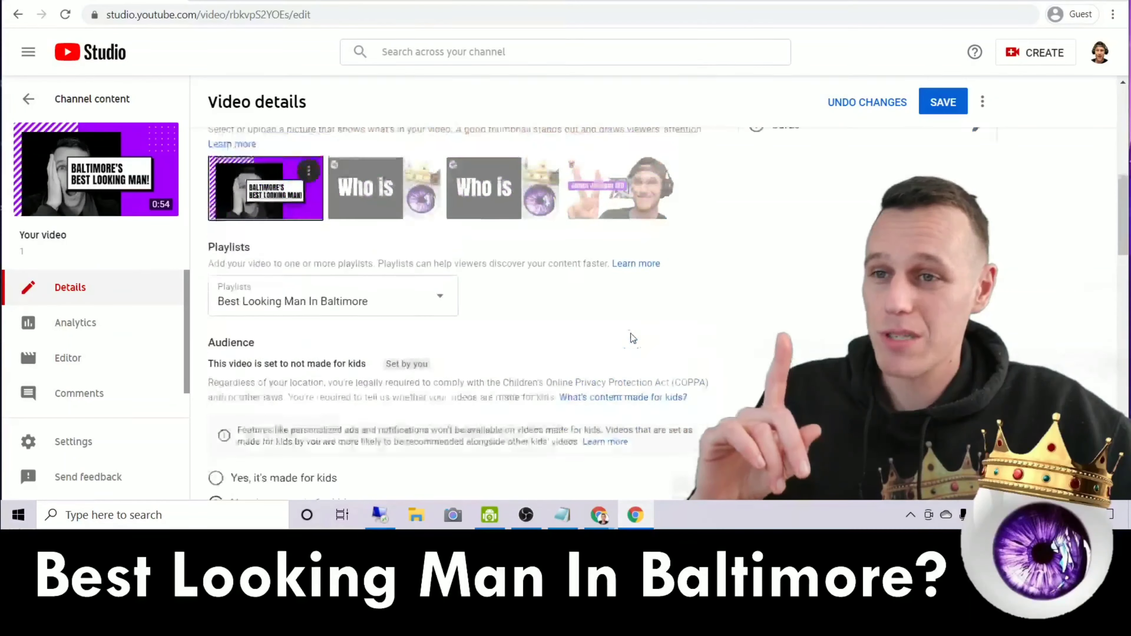
scroll(589, 243, up, 3)
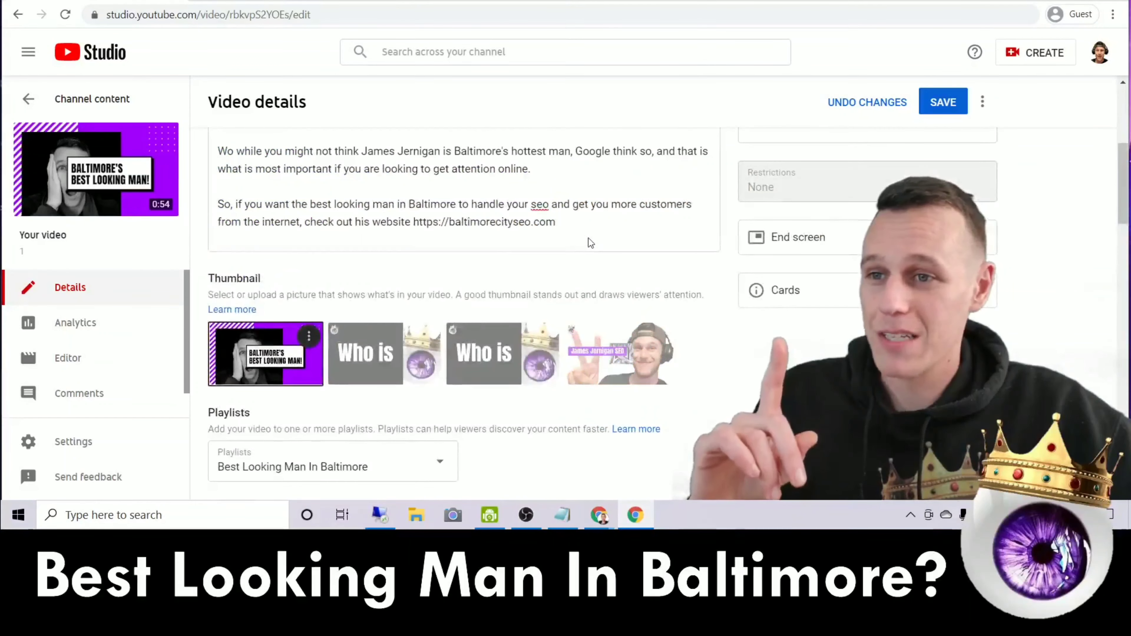
click(615, 223)
key(Return)
key(Return)
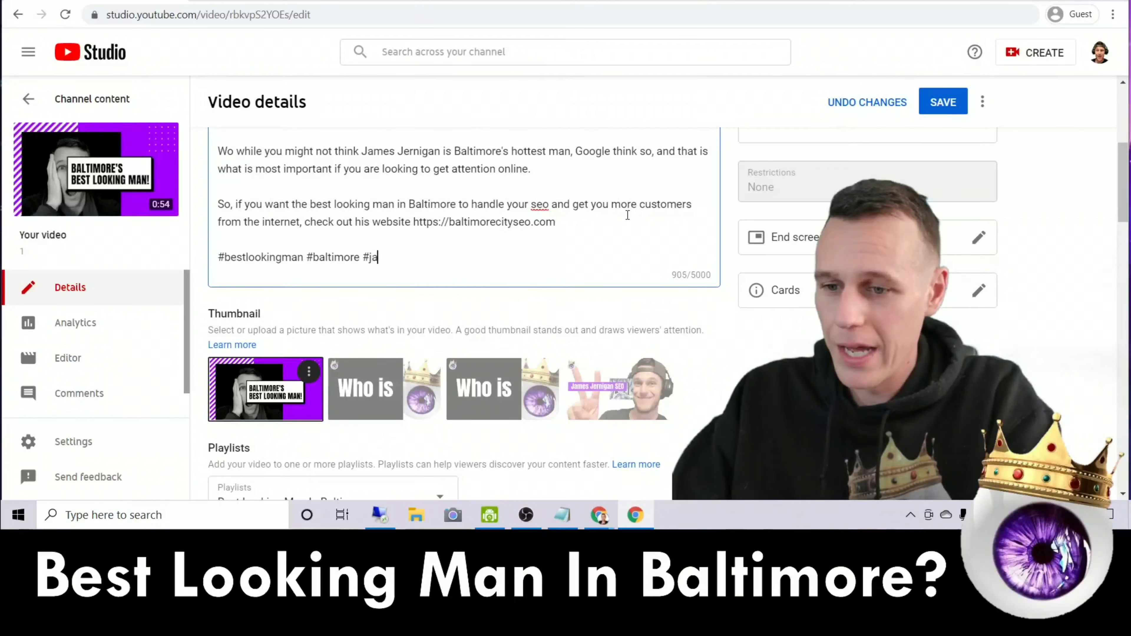
text(an)
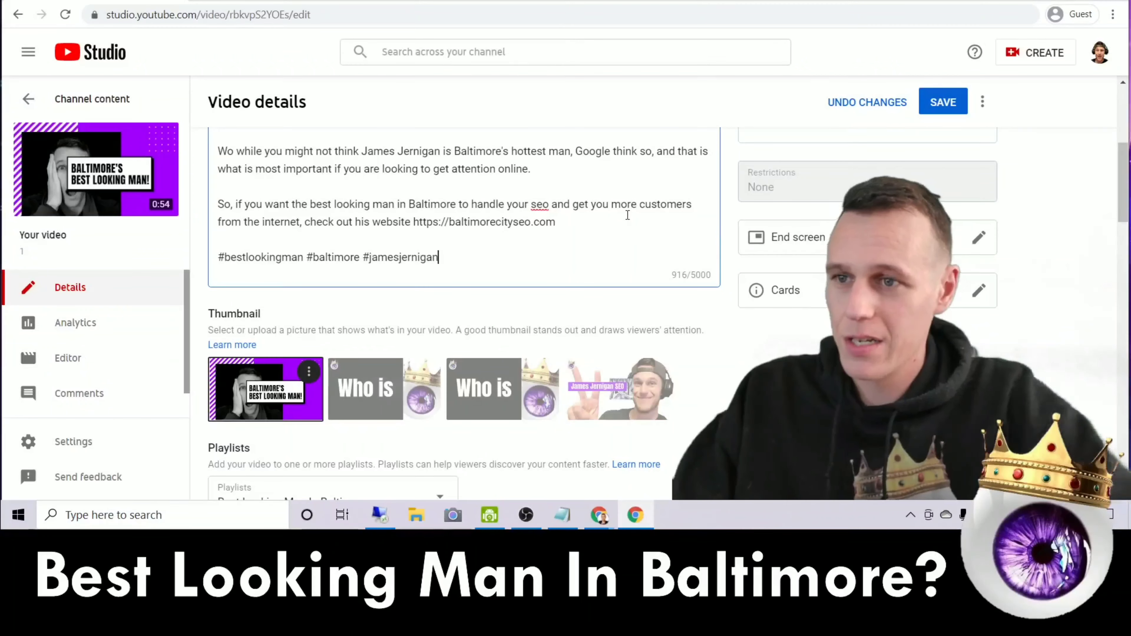
click(931, 107)
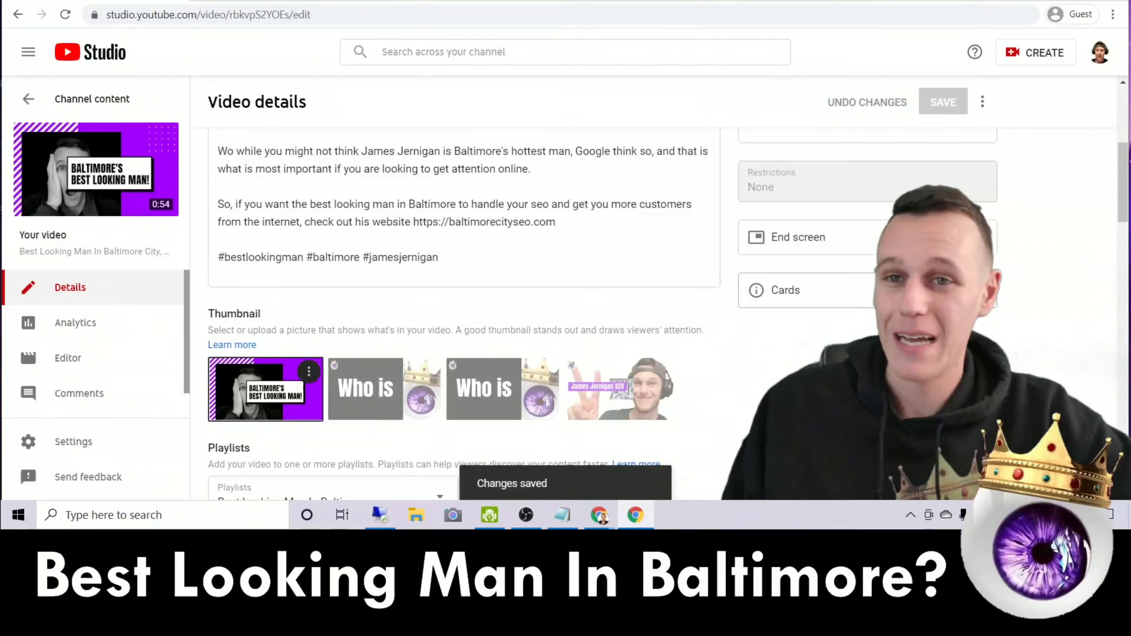
scroll(1022, 329, up, 1)
scroll(1023, 330, up, 5)
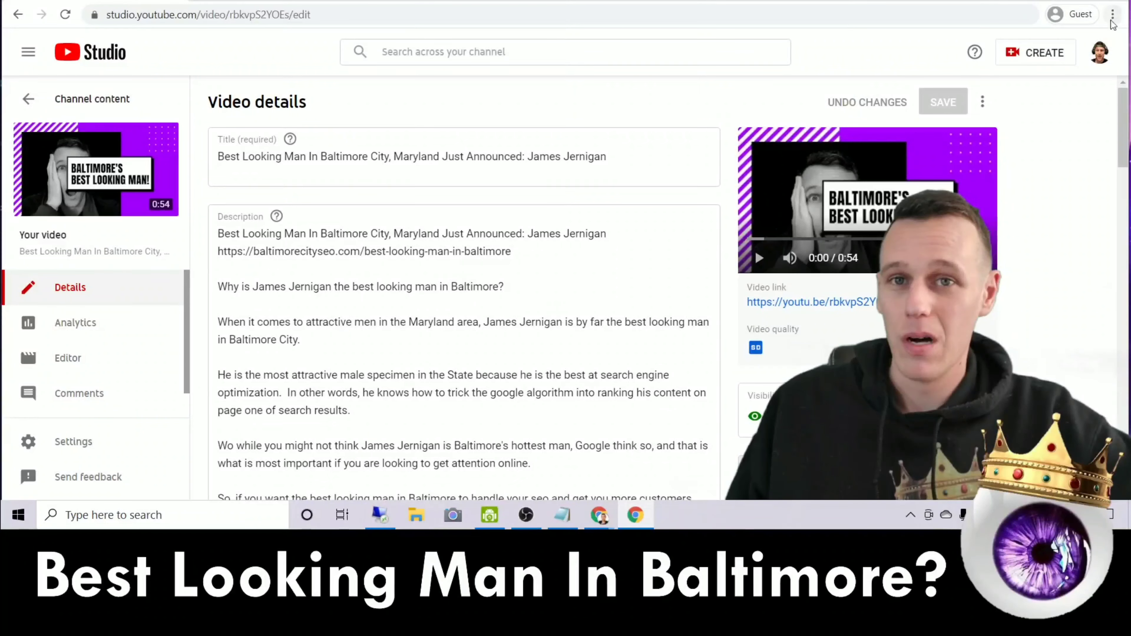
- Switch to the incognito browser window, search YouTube for "best looking man in baltimore" and look through the ranked videos
mouse_move(600, 516)
click(748, 468)
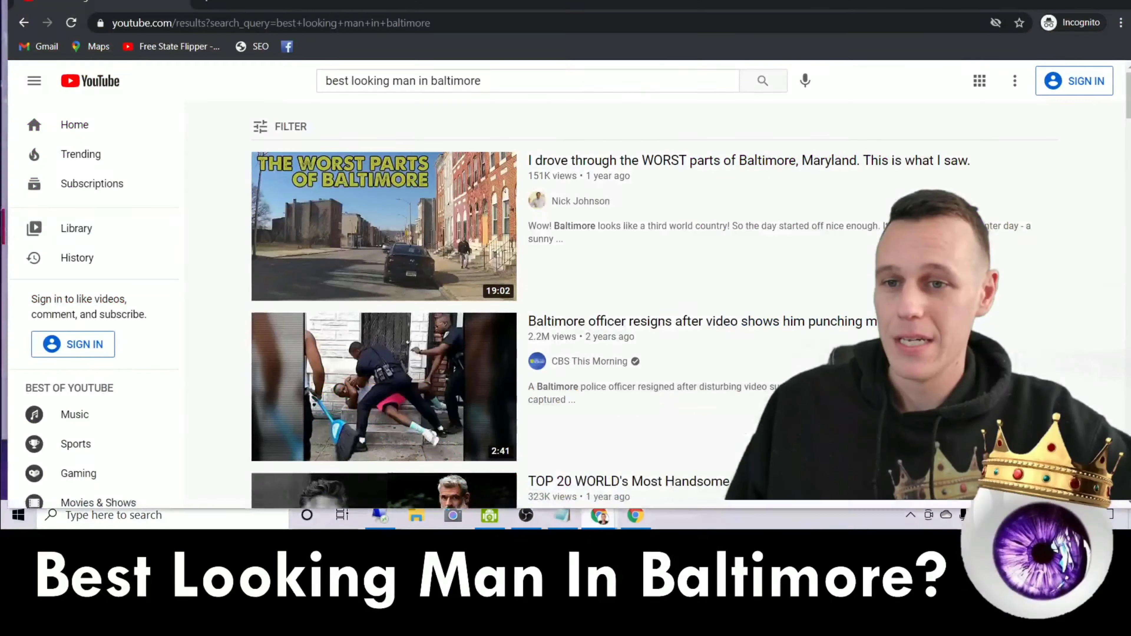
click(98, 85)
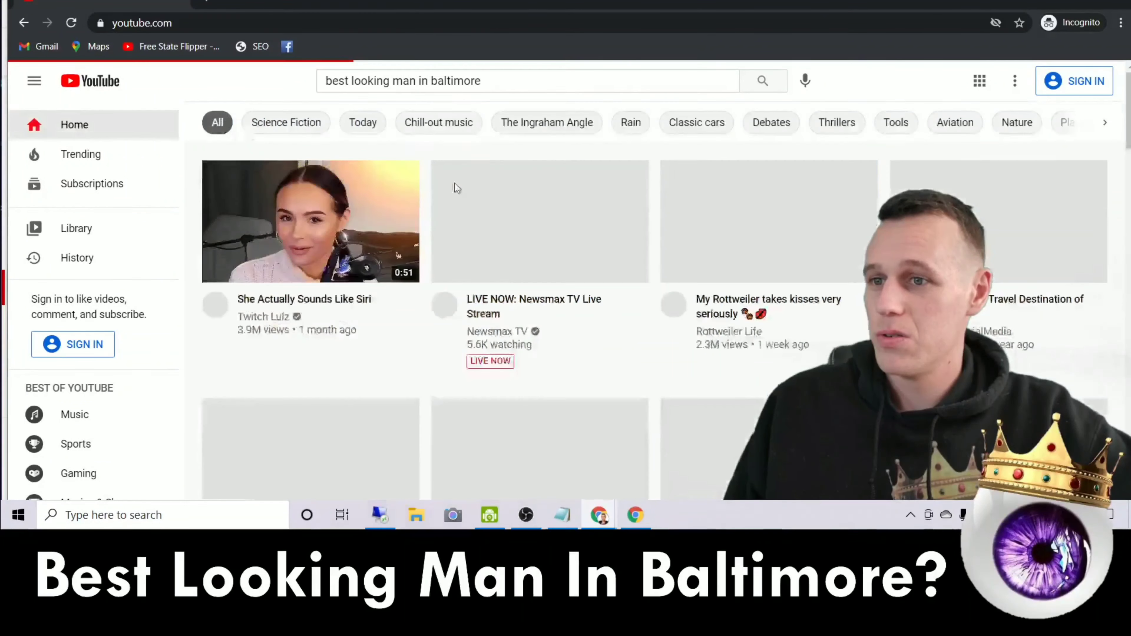
triple_click(423, 80)
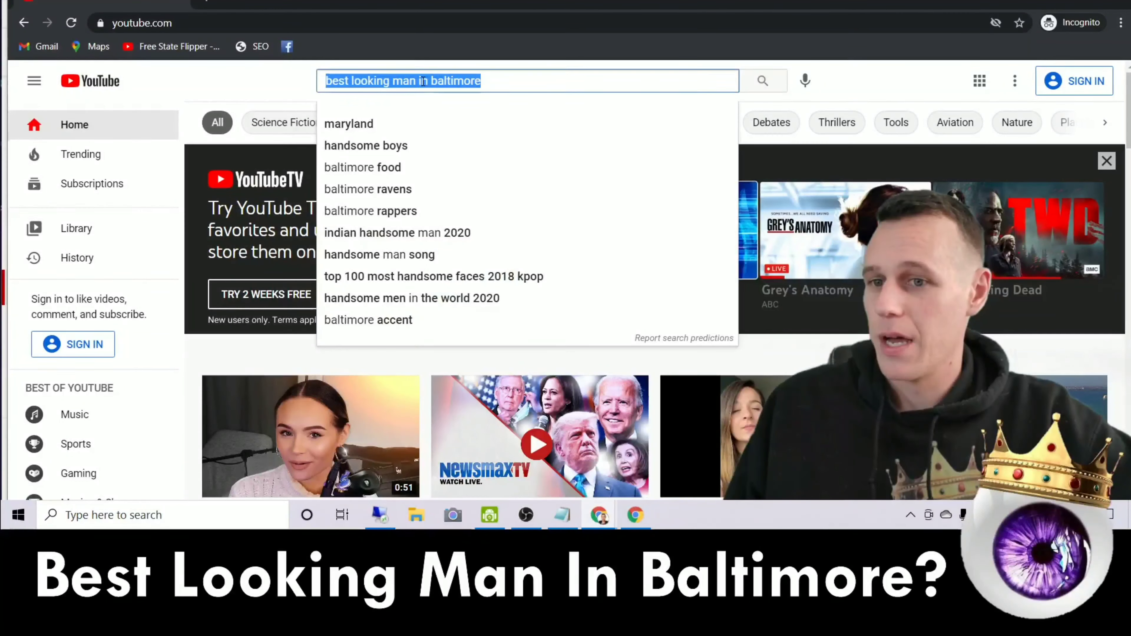
text(best lo)
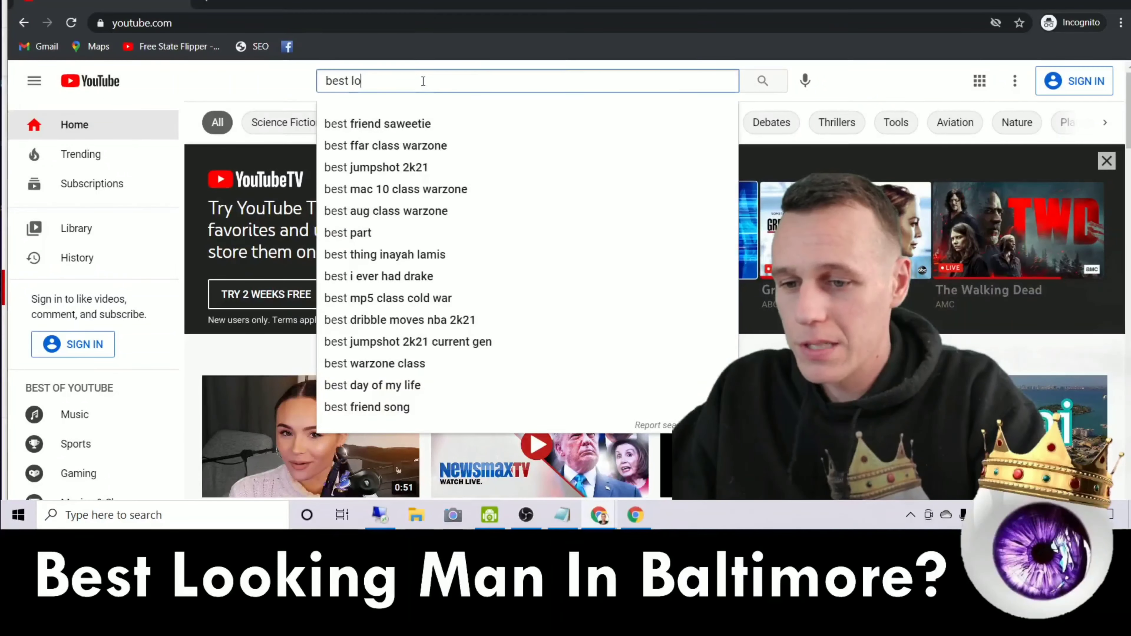
text(oking man in )
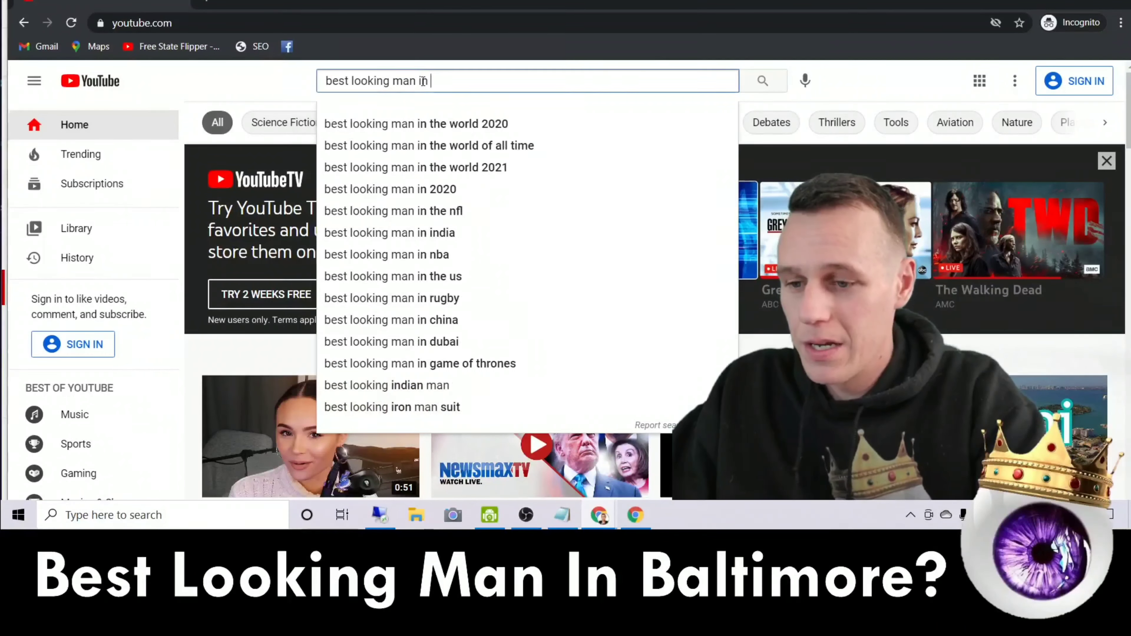
text(baltimore)
key(Return)
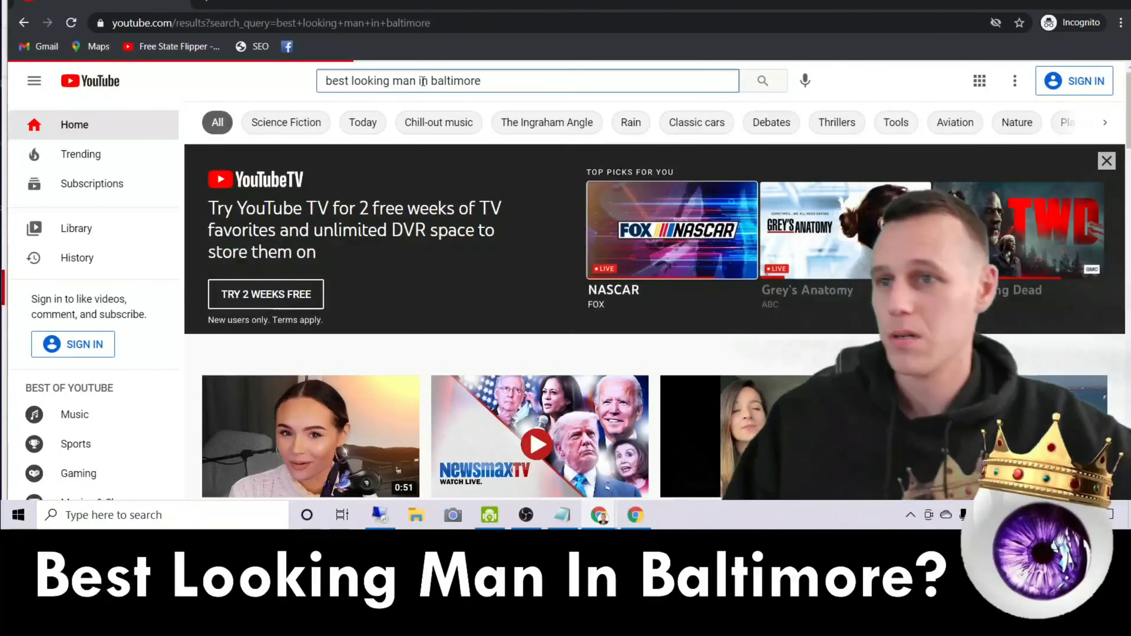
scroll(693, 239, down, 20)
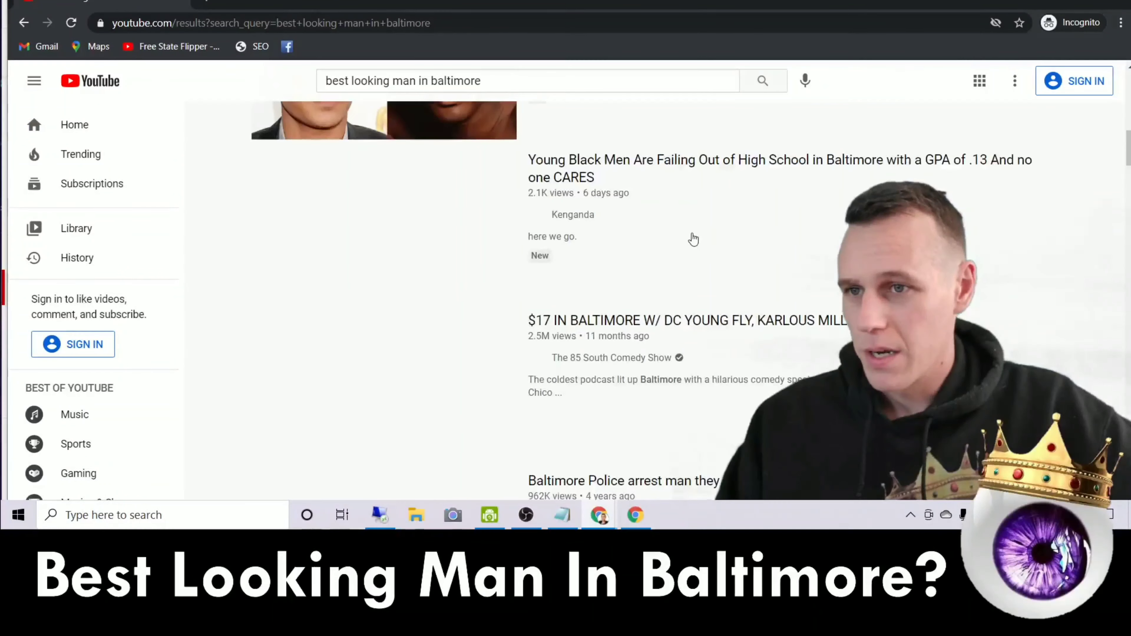
scroll(690, 238, up, 10)
scroll(690, 237, up, 10)
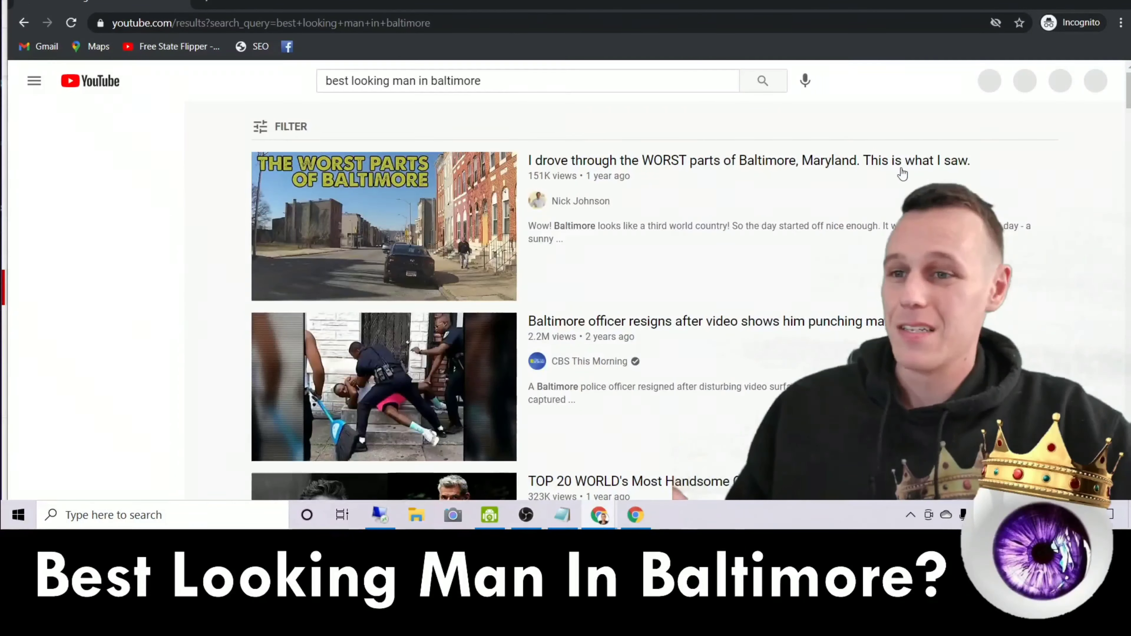
scroll(902, 173, down, 10)
scroll(904, 174, down, 15)
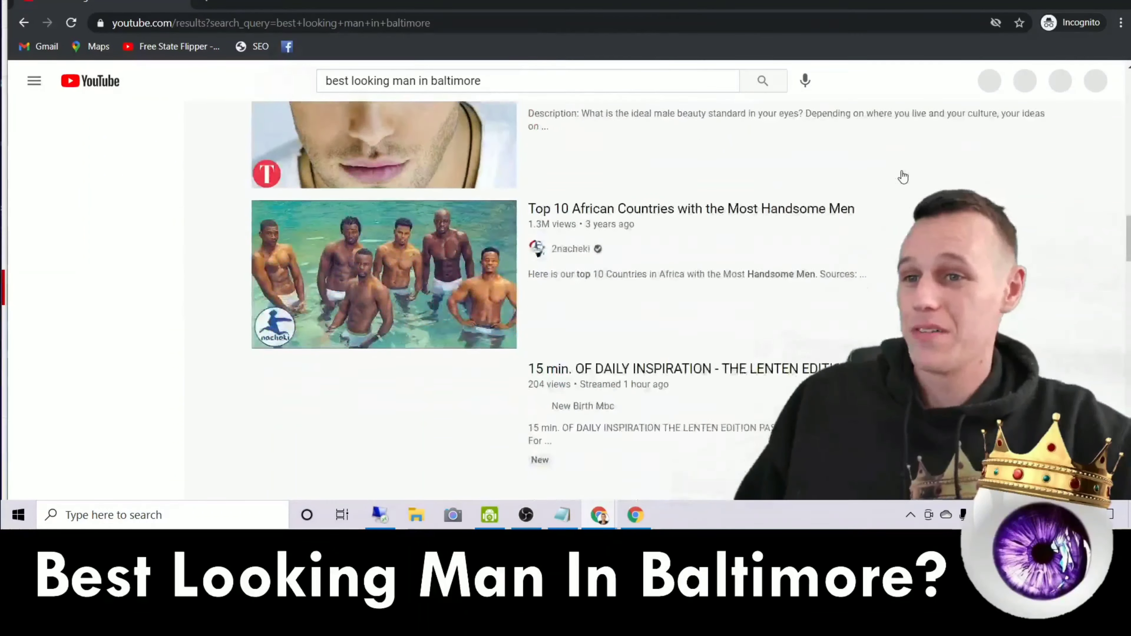
scroll(903, 176, up, 20)
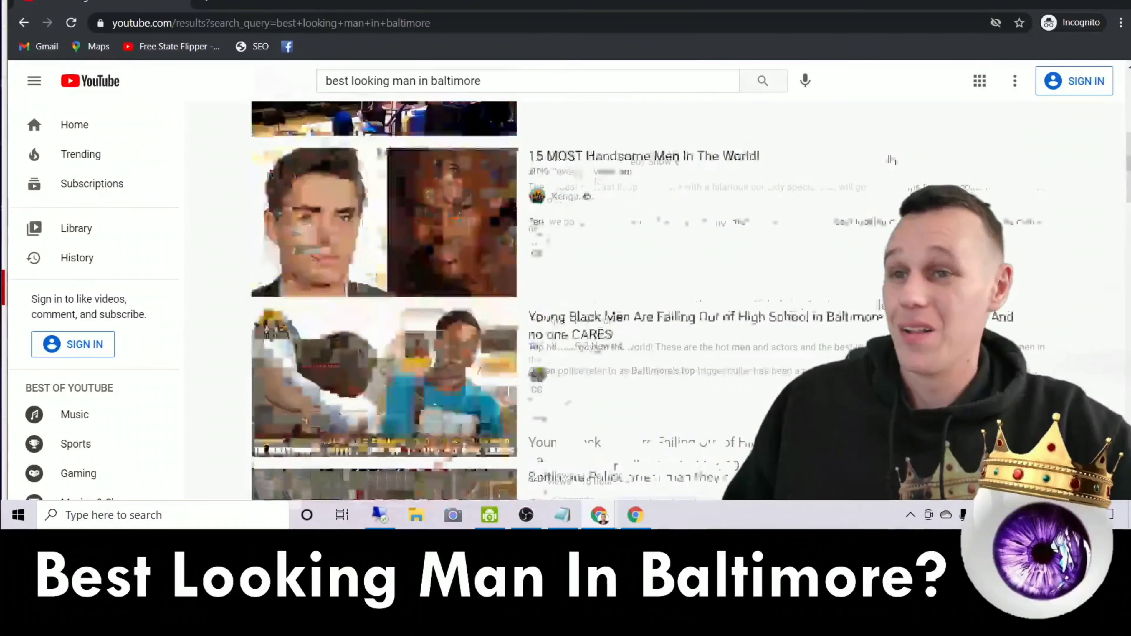
- Search Google for "best looking man in baltimore" in the other incognito tab, look through the web results and show the book results
click(205, 3)
text(best loo)
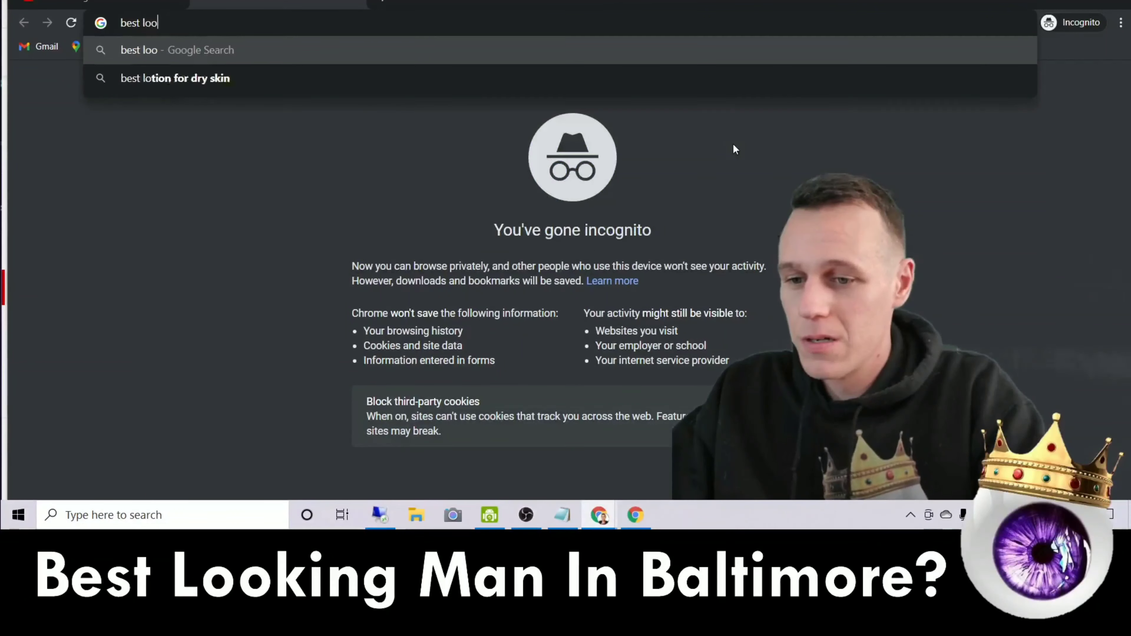
text(king man in balti)
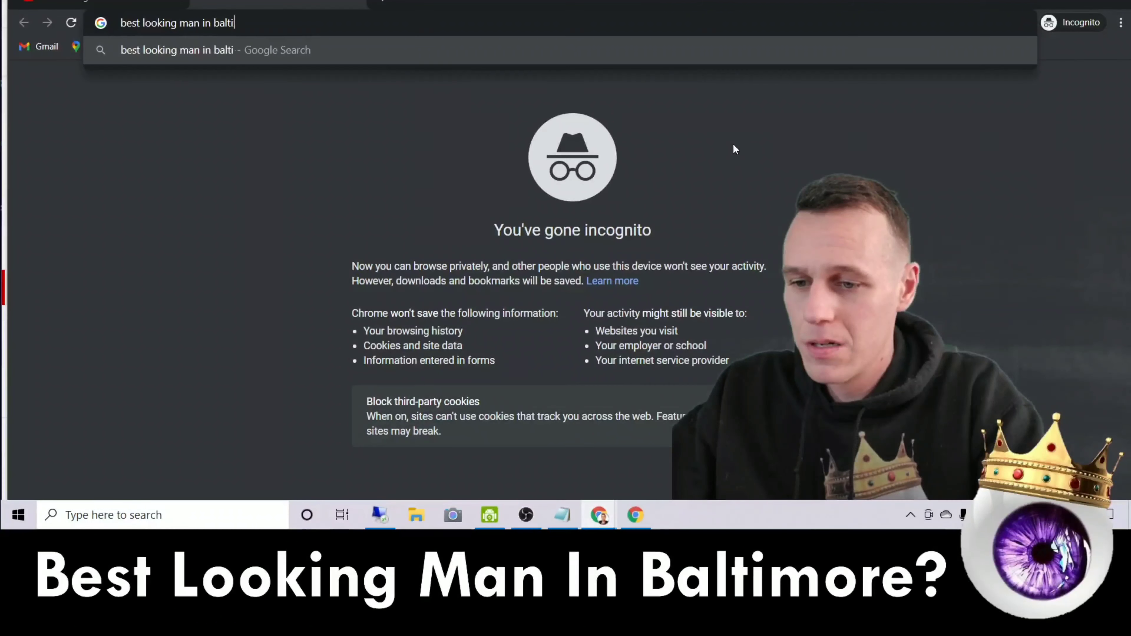
text(more)
key(Return)
scroll(734, 144, down, 4)
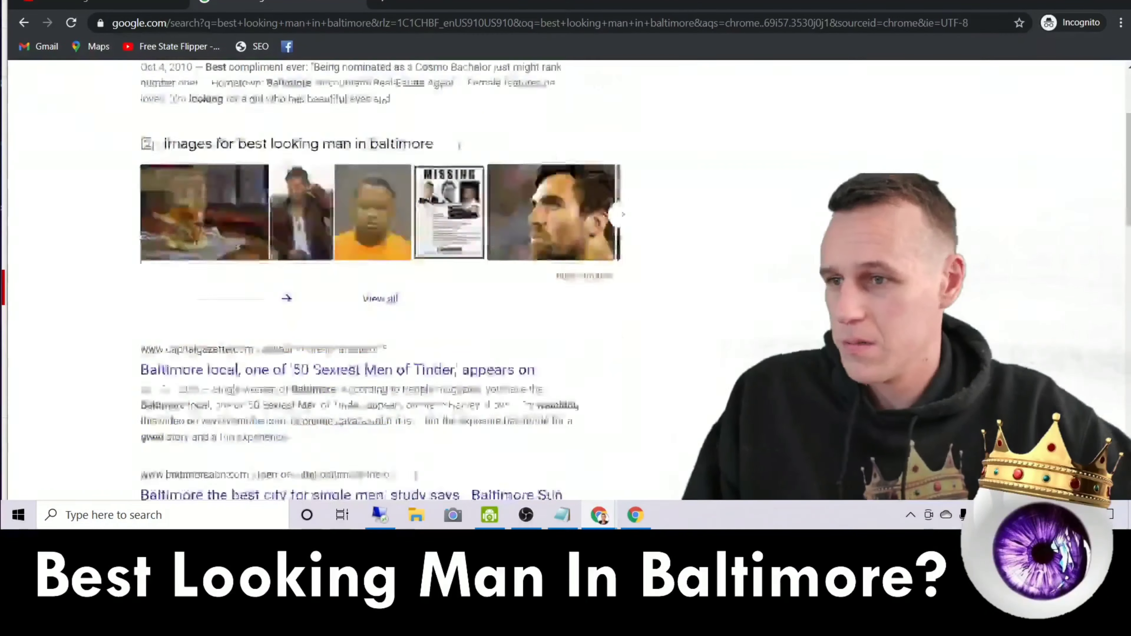
scroll(145, 166, down, 3)
scroll(146, 166, up, 10)
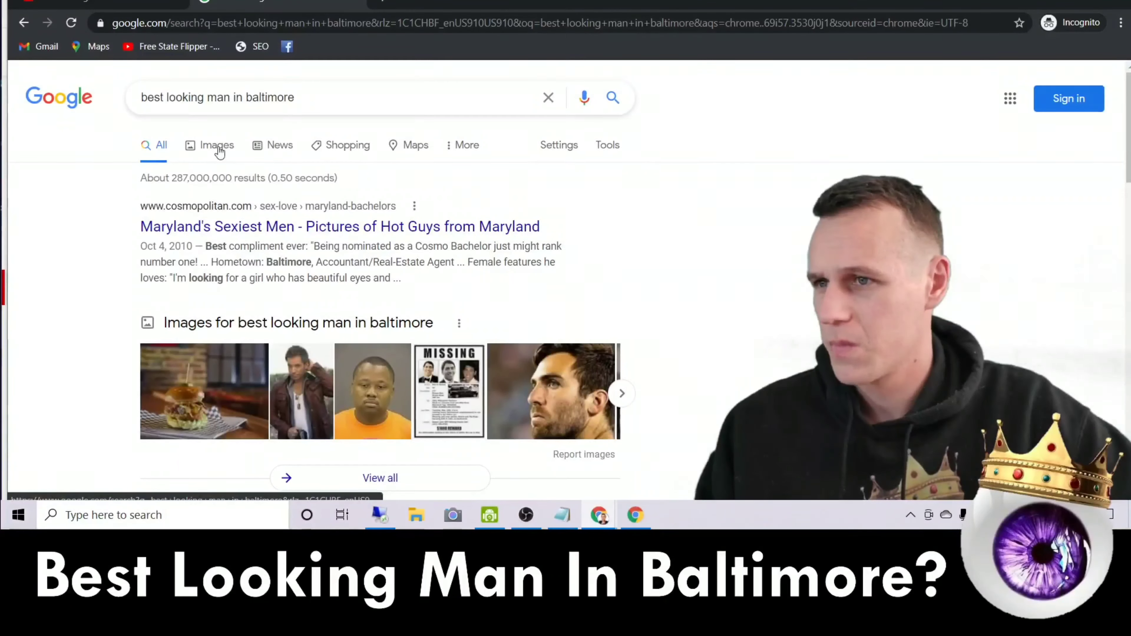
click(462, 150)
click(470, 198)
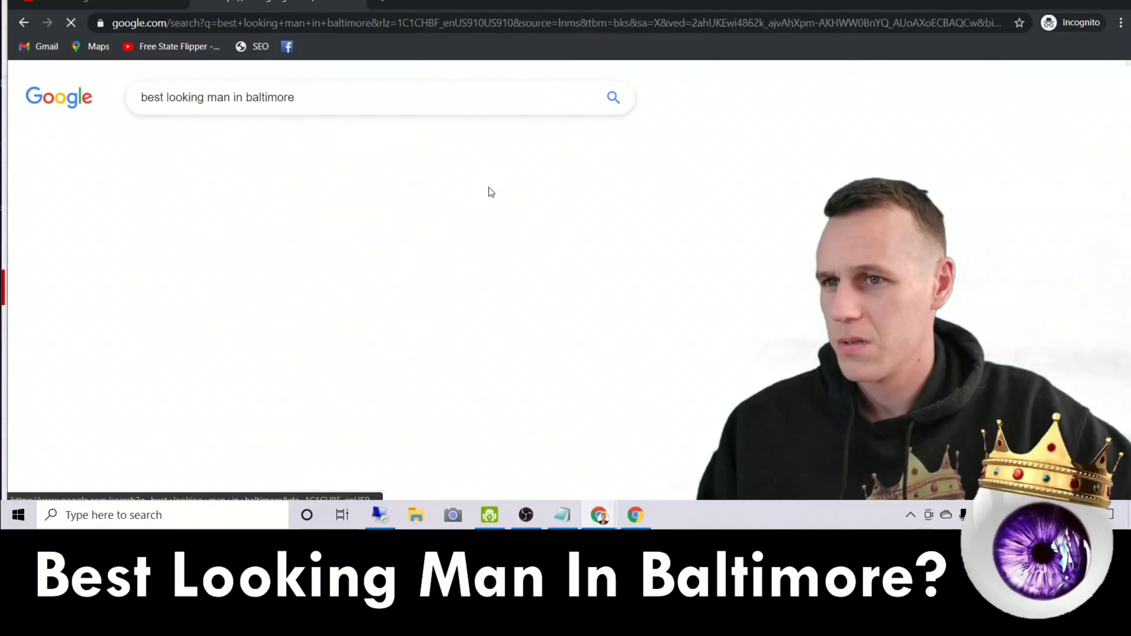
- Show Google's video results for "best looking man in baltimore", look through them and open a new incognito tab
click(465, 145)
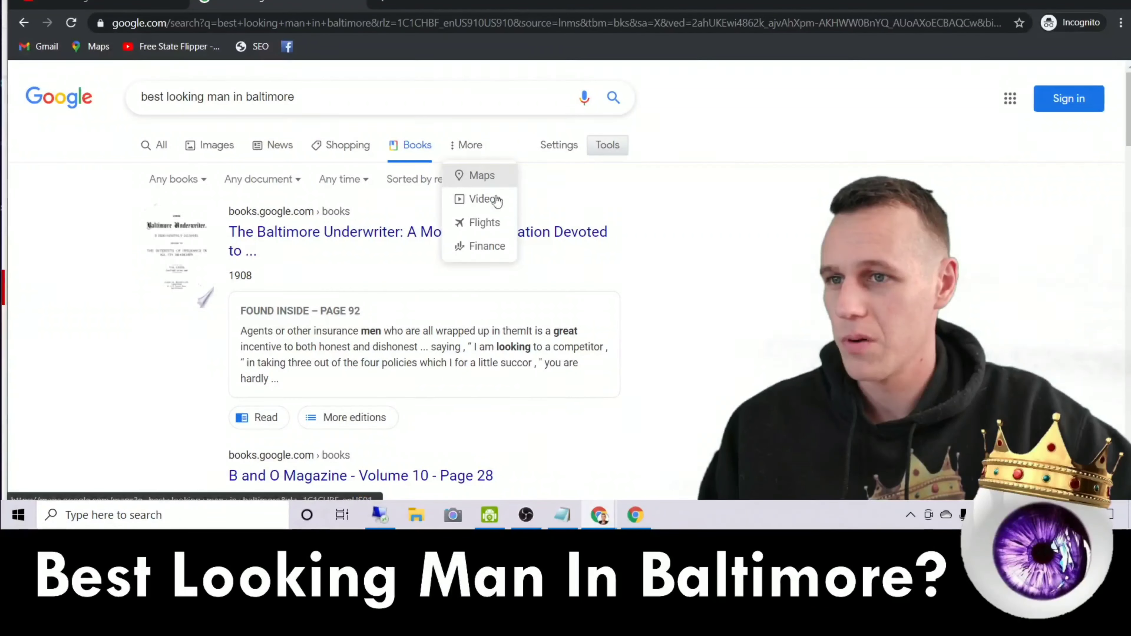
click(478, 201)
scroll(857, 152, down, 15)
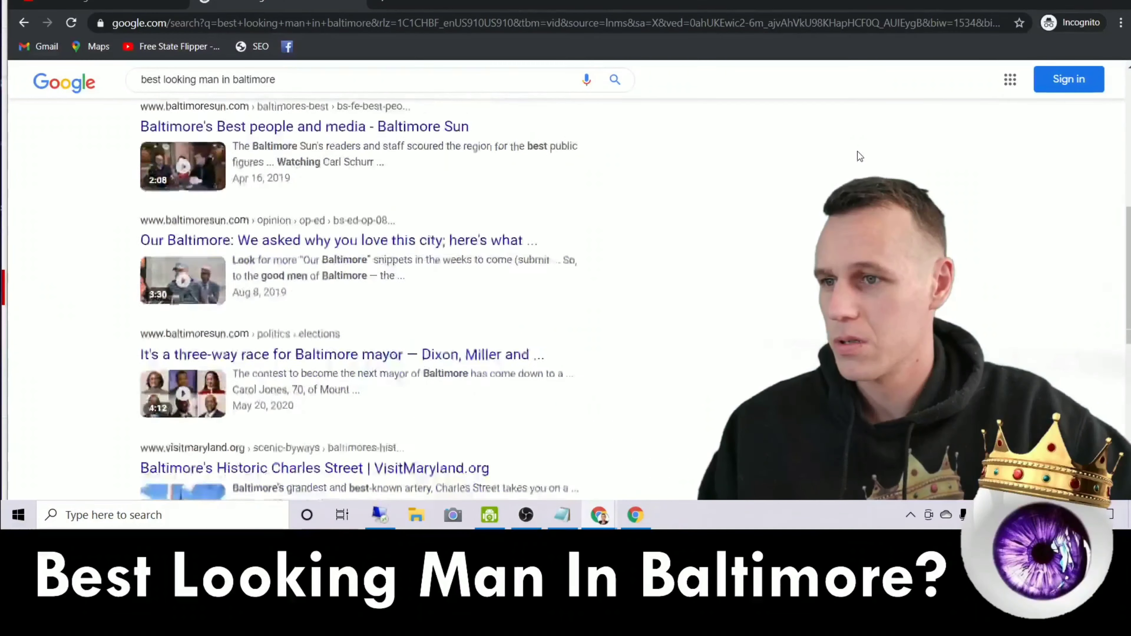
scroll(862, 149, up, 15)
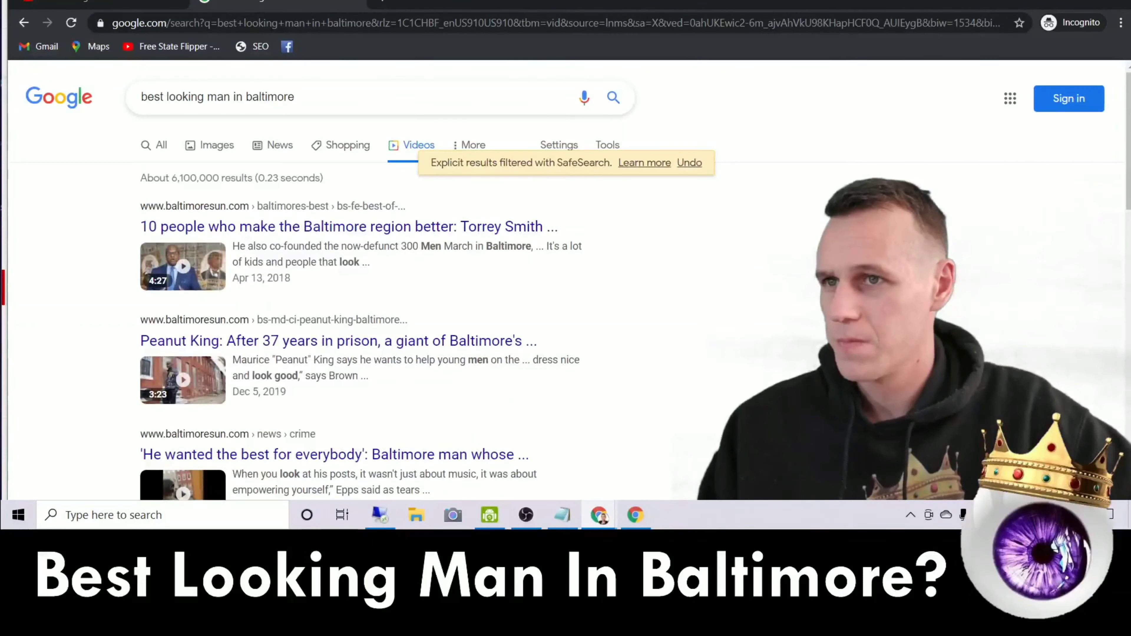
click(381, 3)
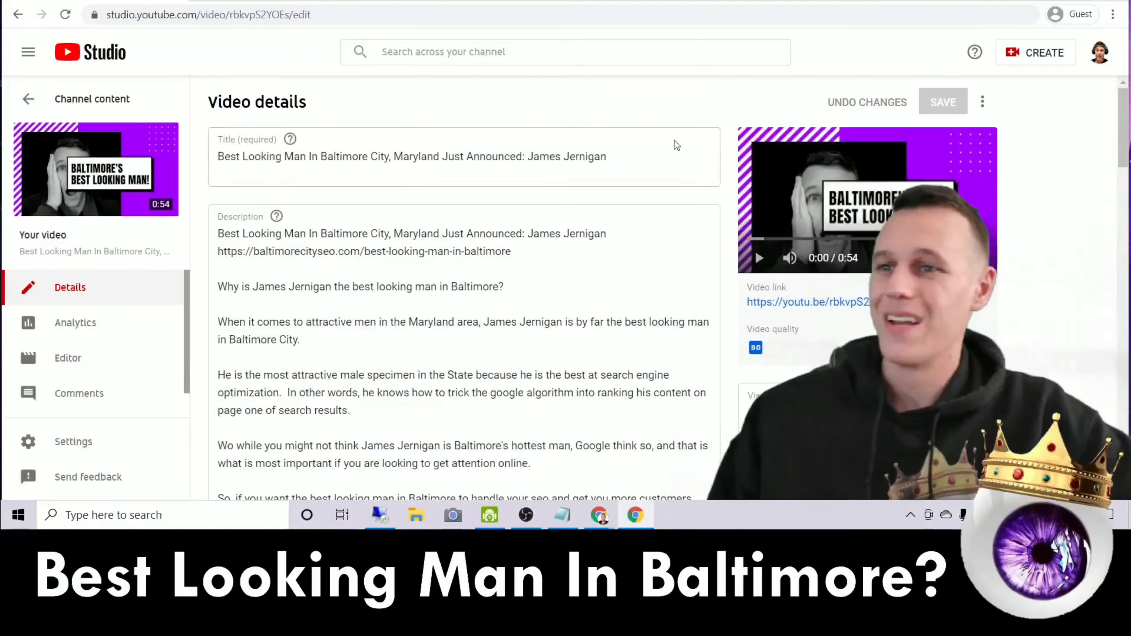
- Switch to the YouTube Studio window, reload the video details and check the saved description, hashtags and visibility
click(66, 16)
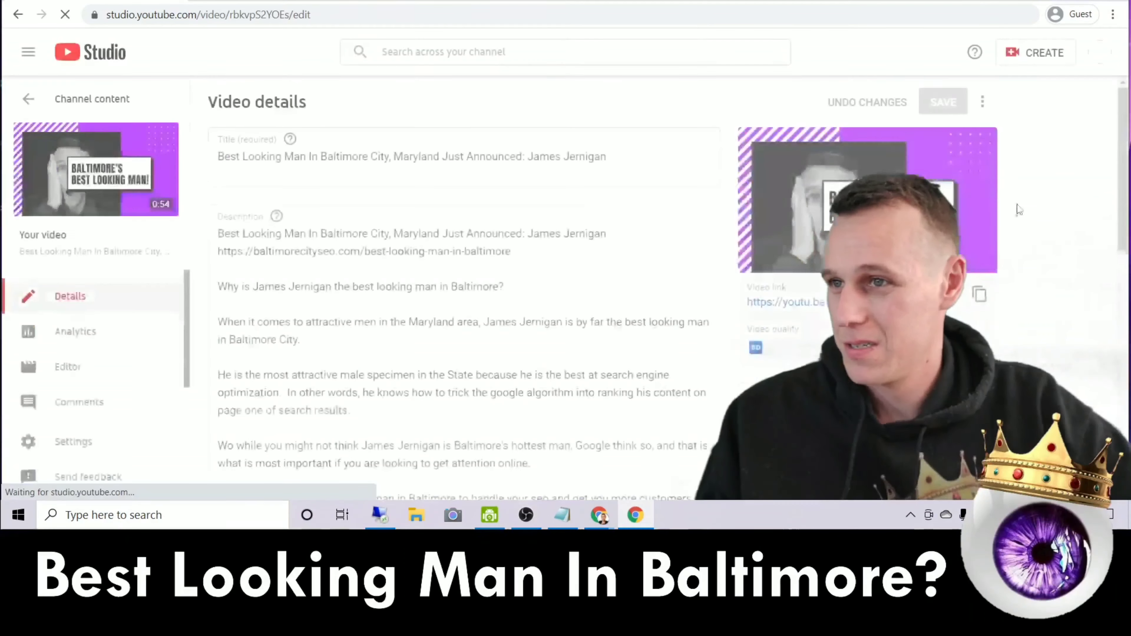
scroll(721, 247, down, 5)
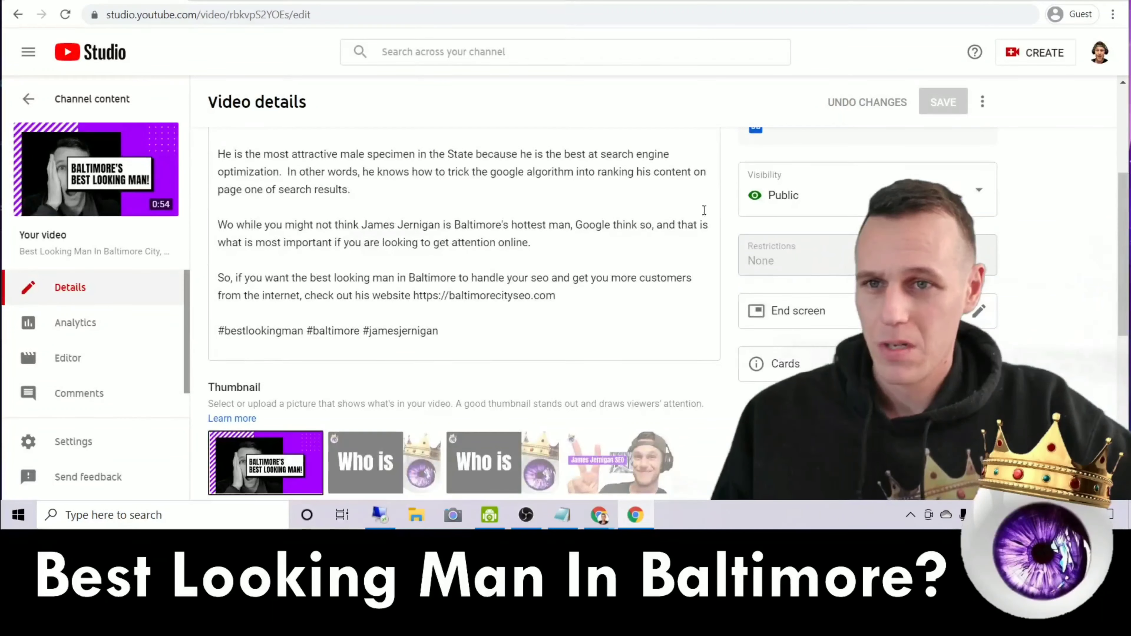
click(68, 18)
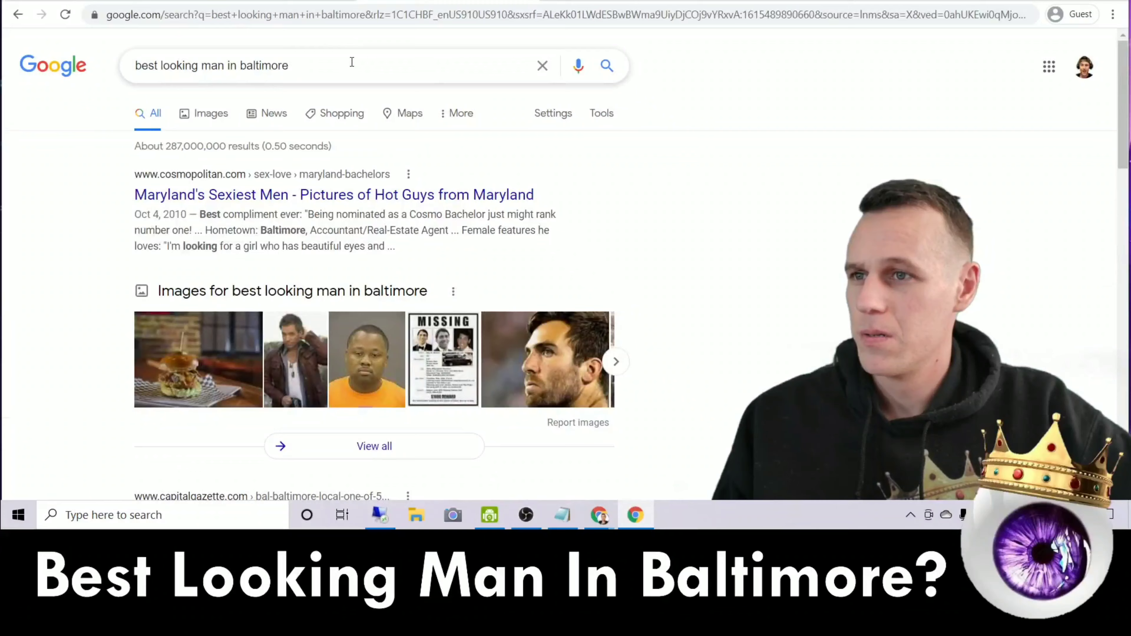
- Extend the Google query to "best looking man in baltimore city" and look through the web results
click(352, 61)
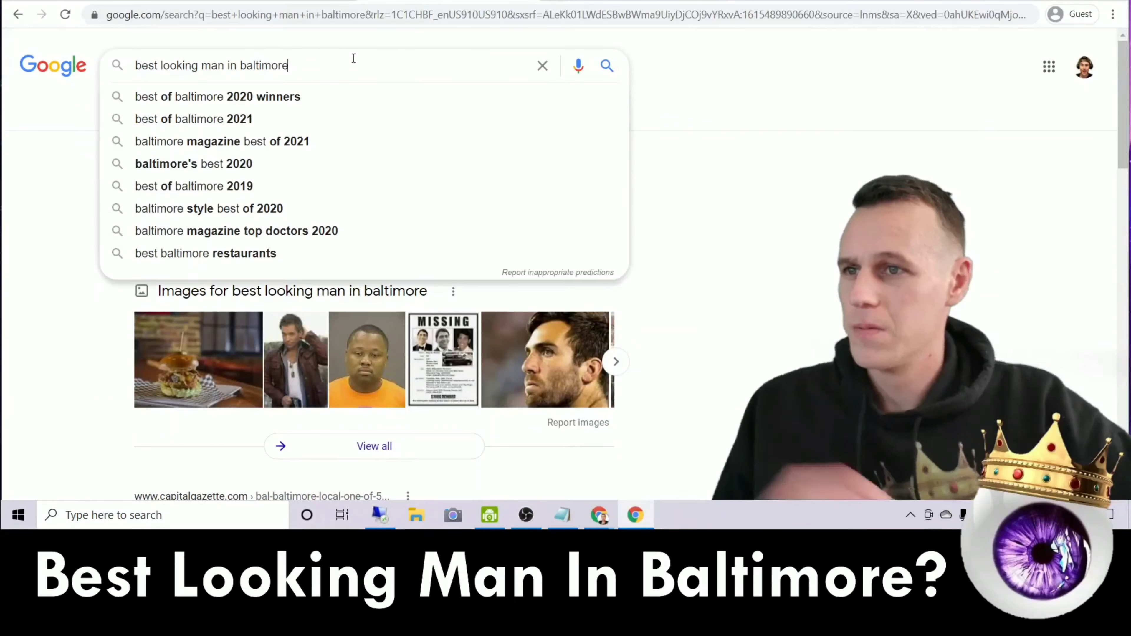
text(city)
key(Return)
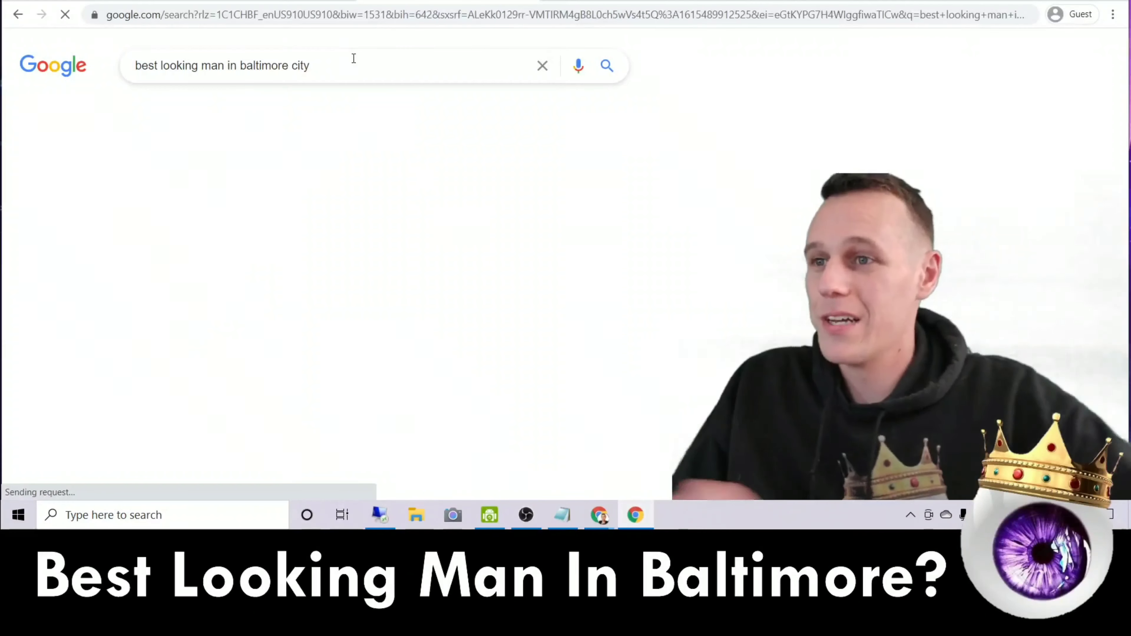
scroll(819, 176, down, 5)
scroll(822, 173, up, 4)
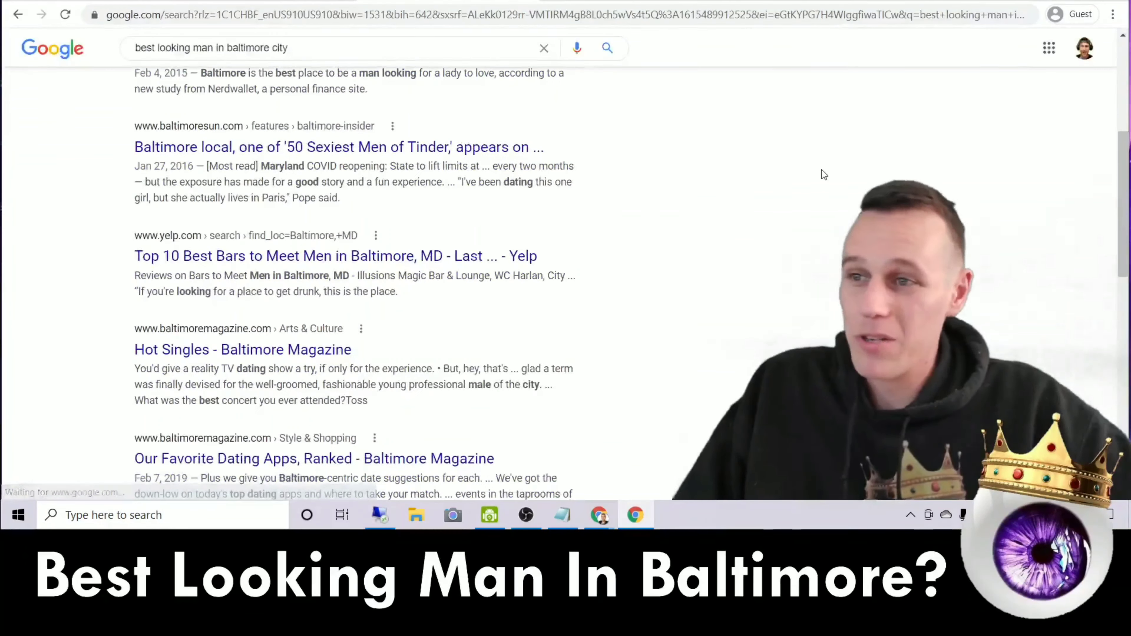
- Show the video results for "best looking man in baltimore city" and look through them
click(475, 115)
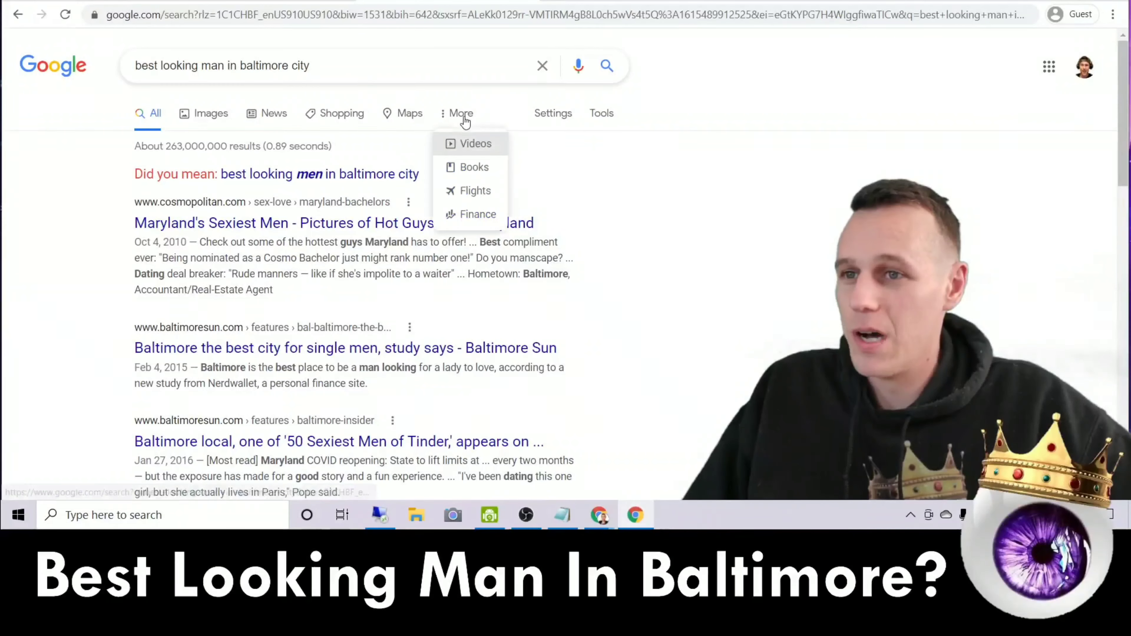
click(468, 144)
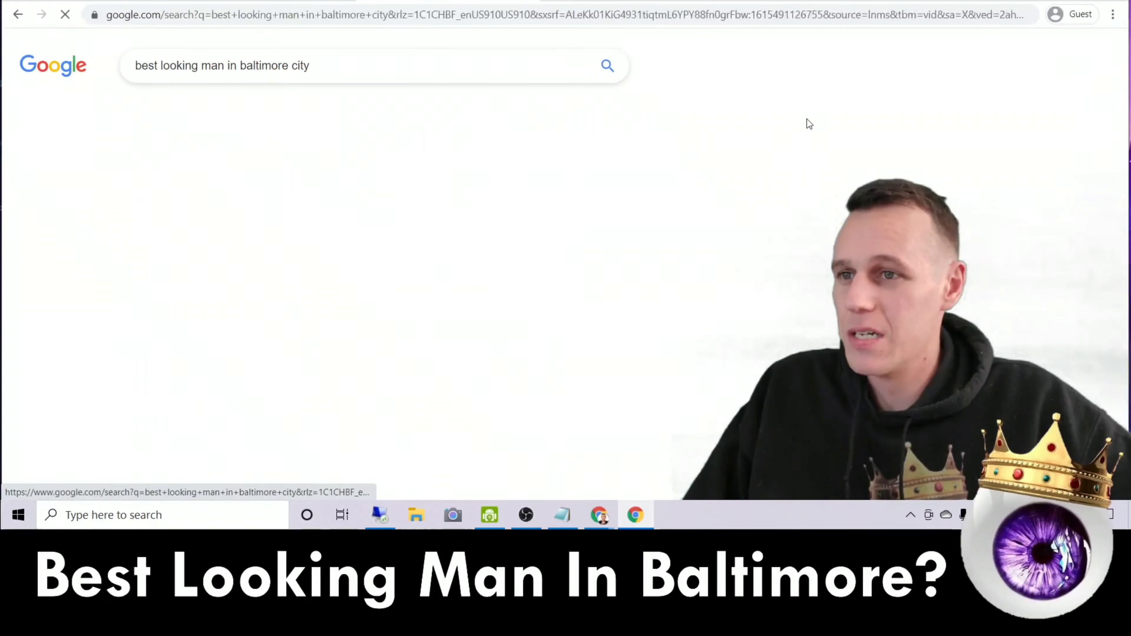
scroll(574, 114, down, 15)
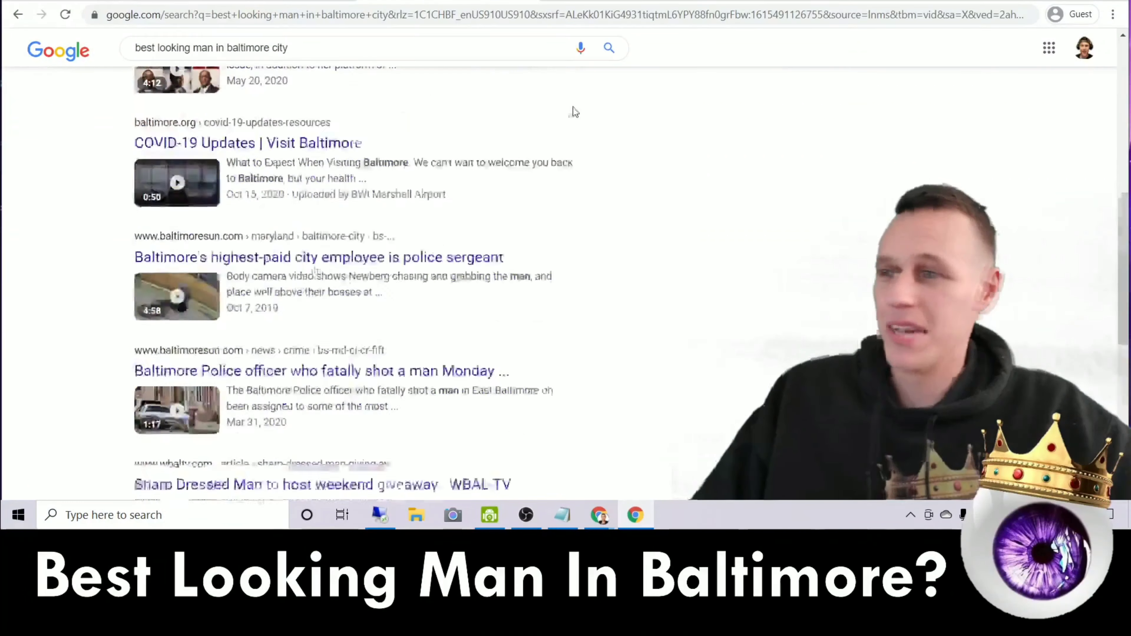
scroll(582, 111, up, 10)
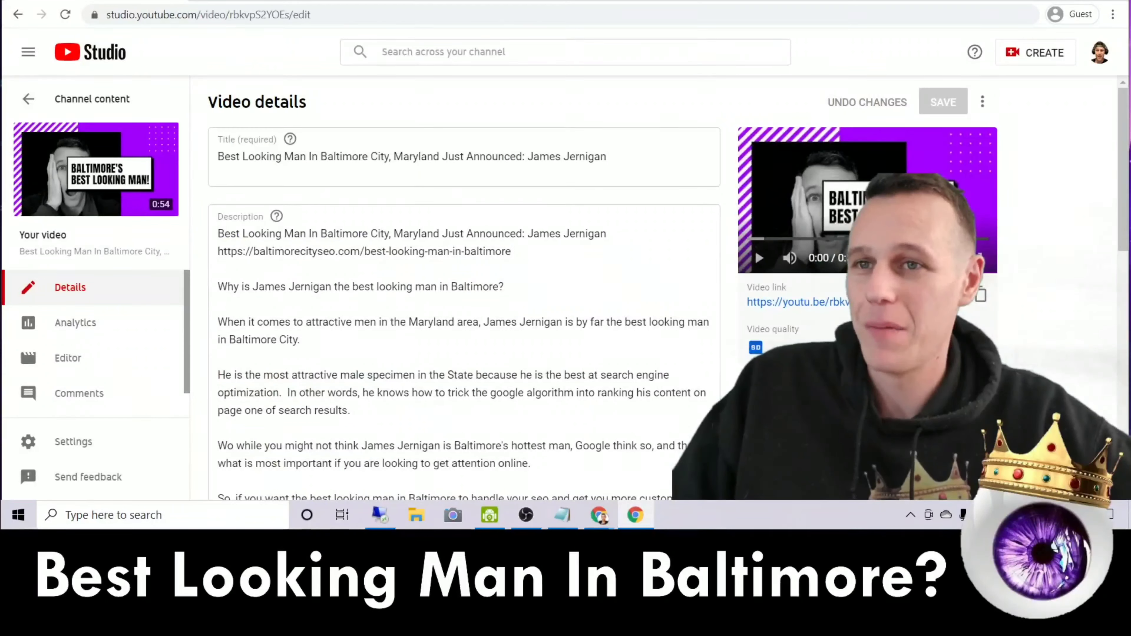
- Switch back to the incognito window and search YouTube for "best looking man in baltimore city", checking the top-ranked videos
mouse_move(590, 518)
click(585, 448)
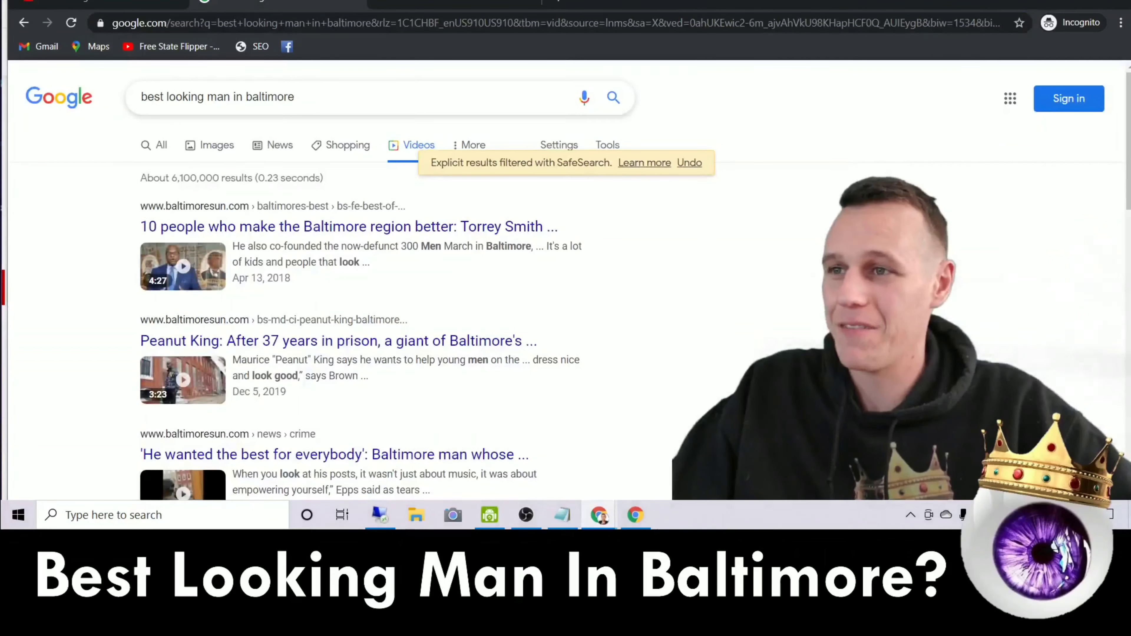
click(106, 4)
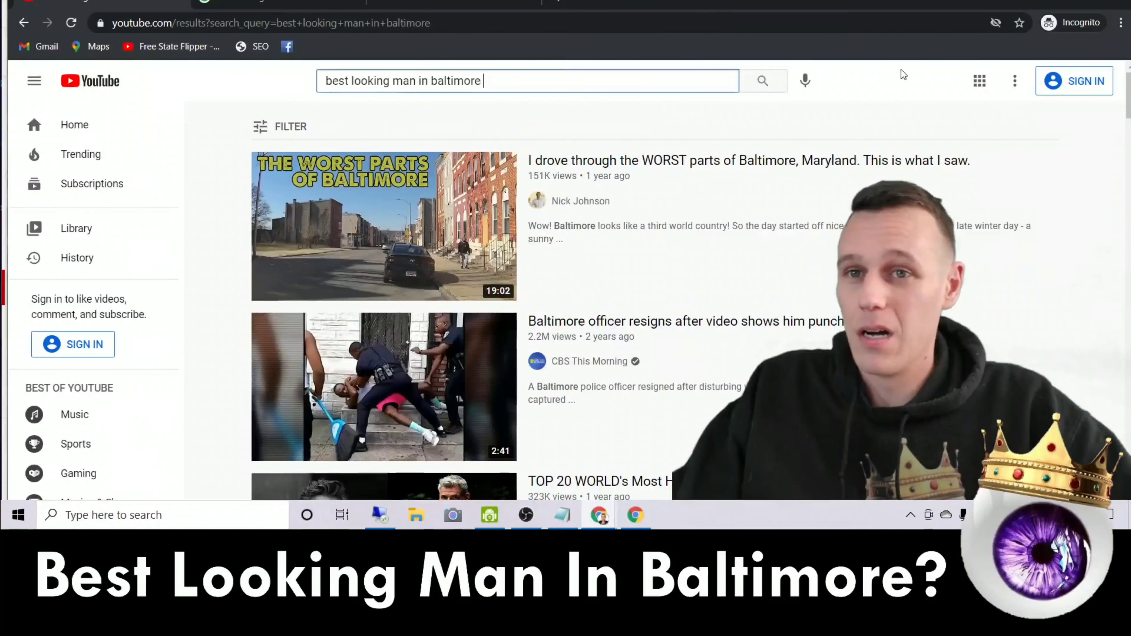
text(ity)
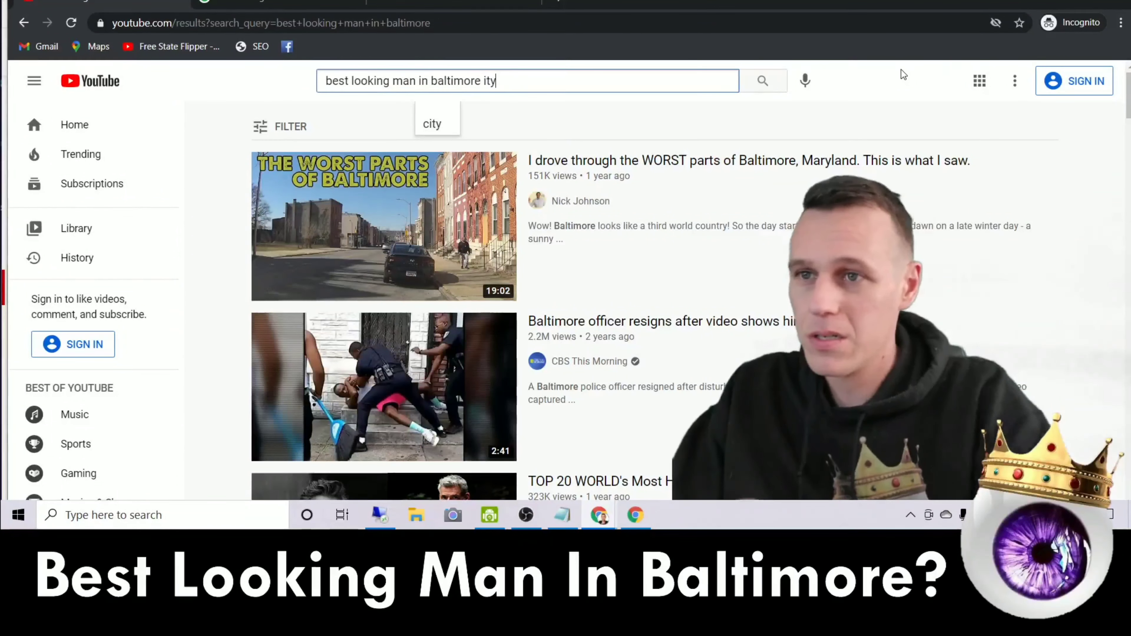
key(Return)
click(517, 80)
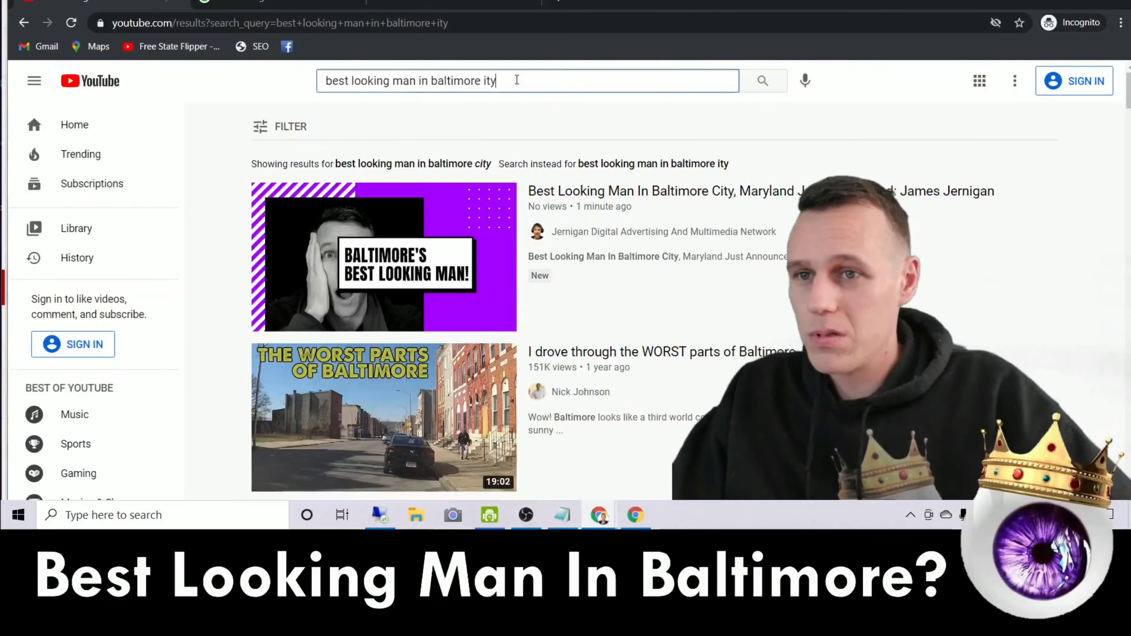
key(BackSpace)
key(BackSpace)
key(BackSpace)
key(BackSpace)
text(city)
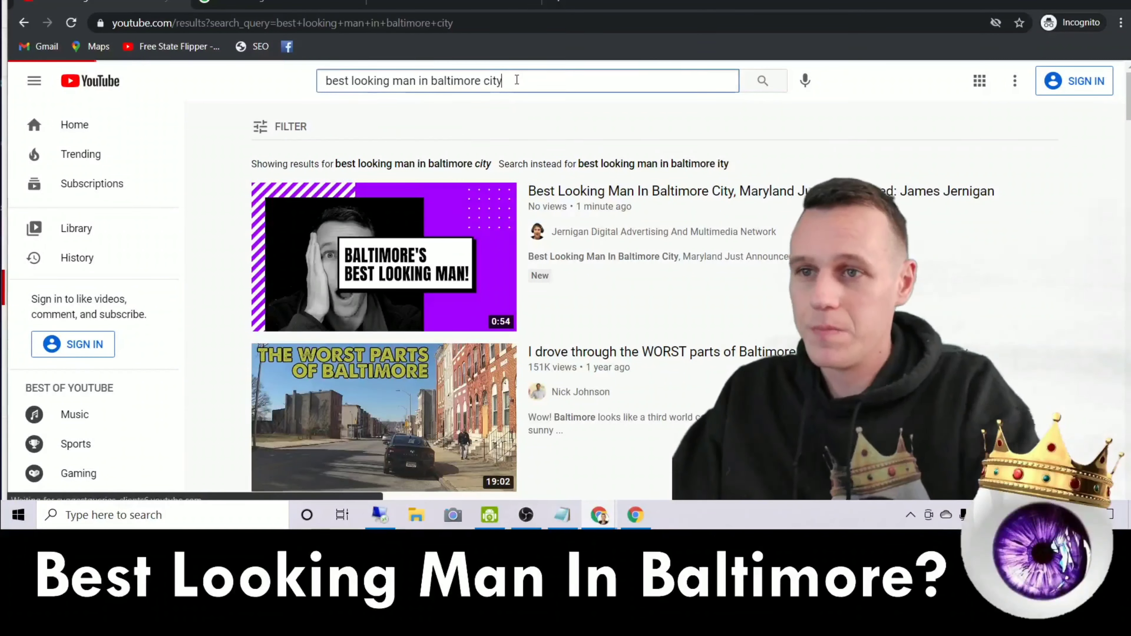
key(Return)
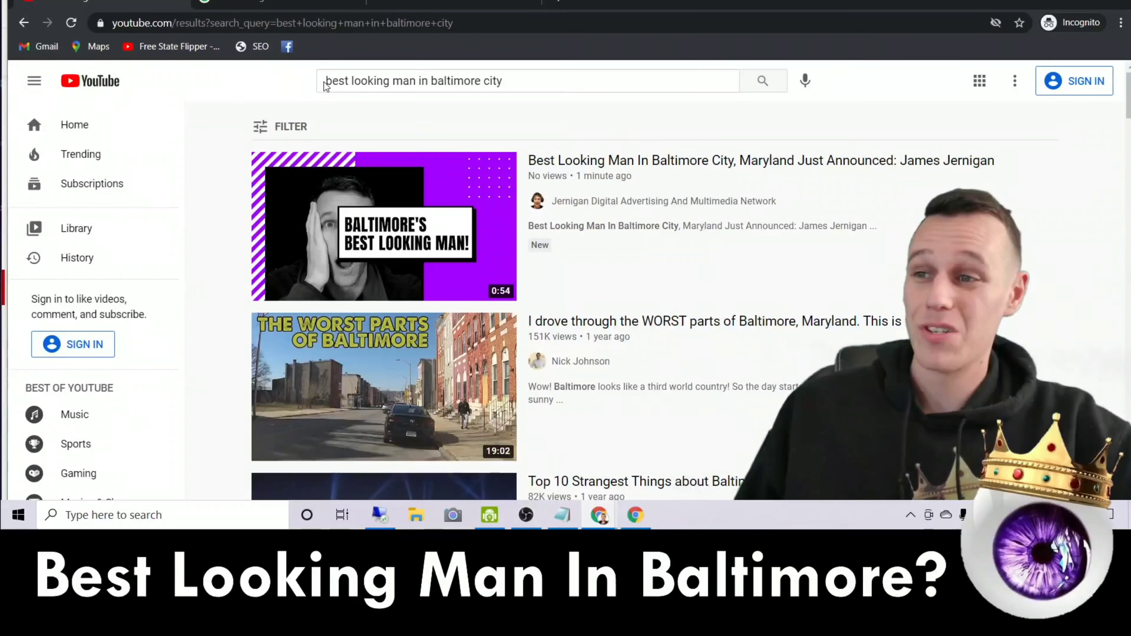
drag(524, 85, 286, 85)
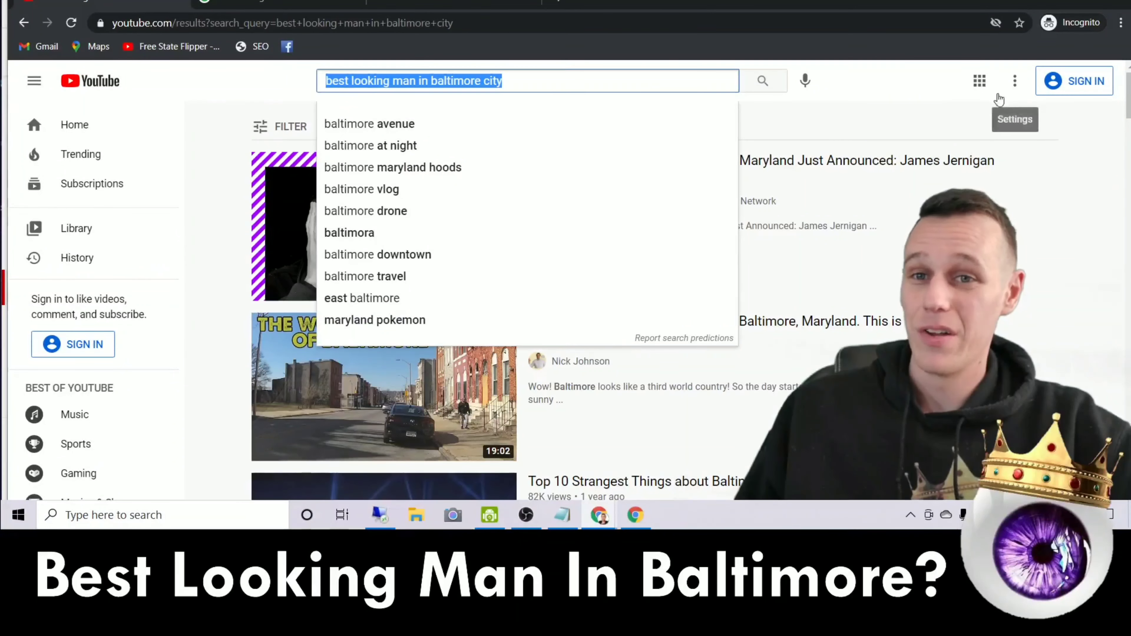
click(930, 118)
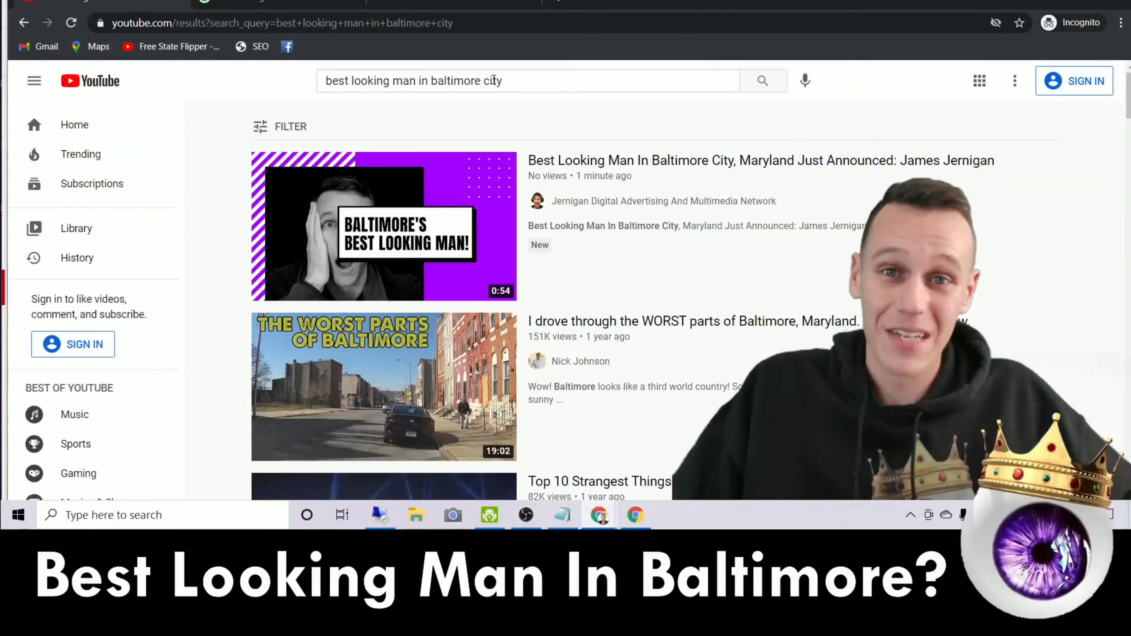
- Shorten the YouTube query to "best looking man in baltimore", search again and look through the ads and ranked videos
click(543, 80)
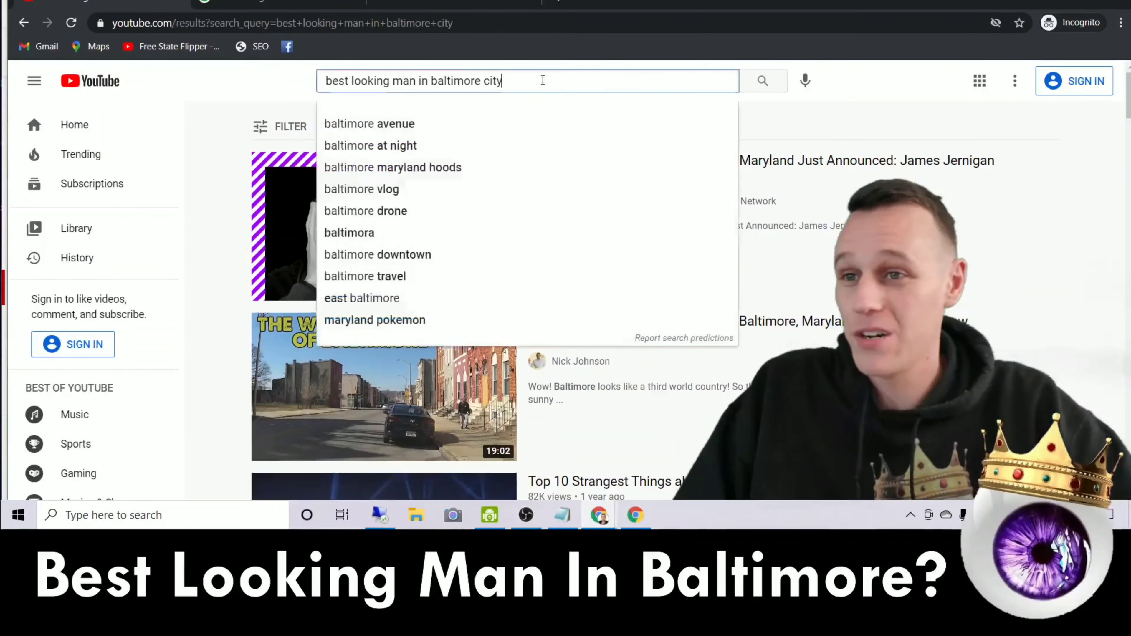
key(Return)
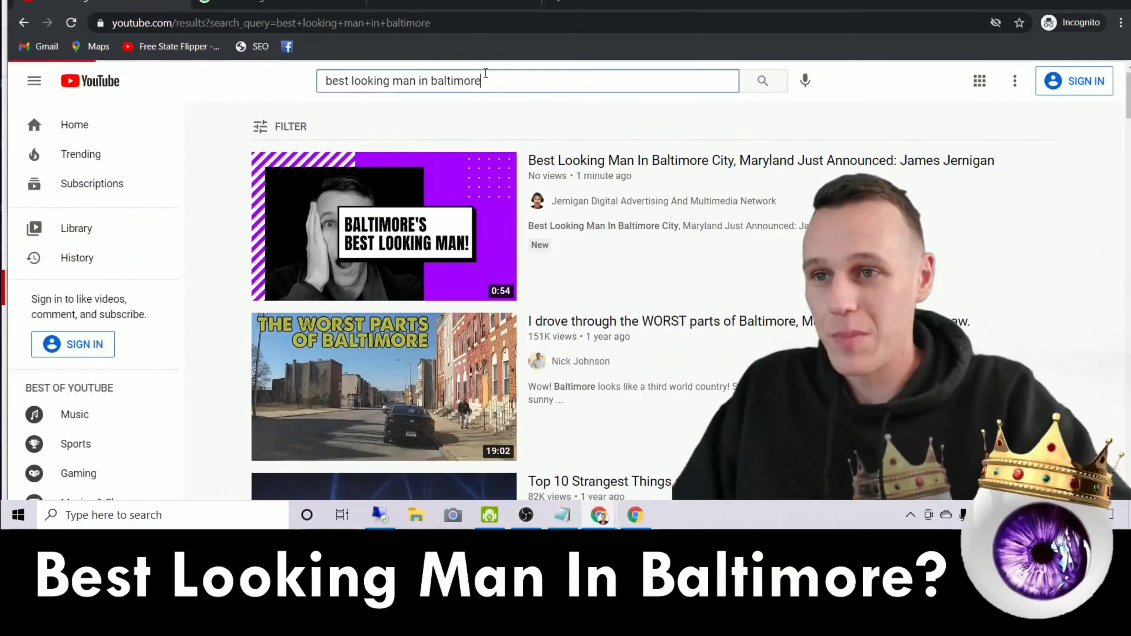
scroll(782, 305, down, 3)
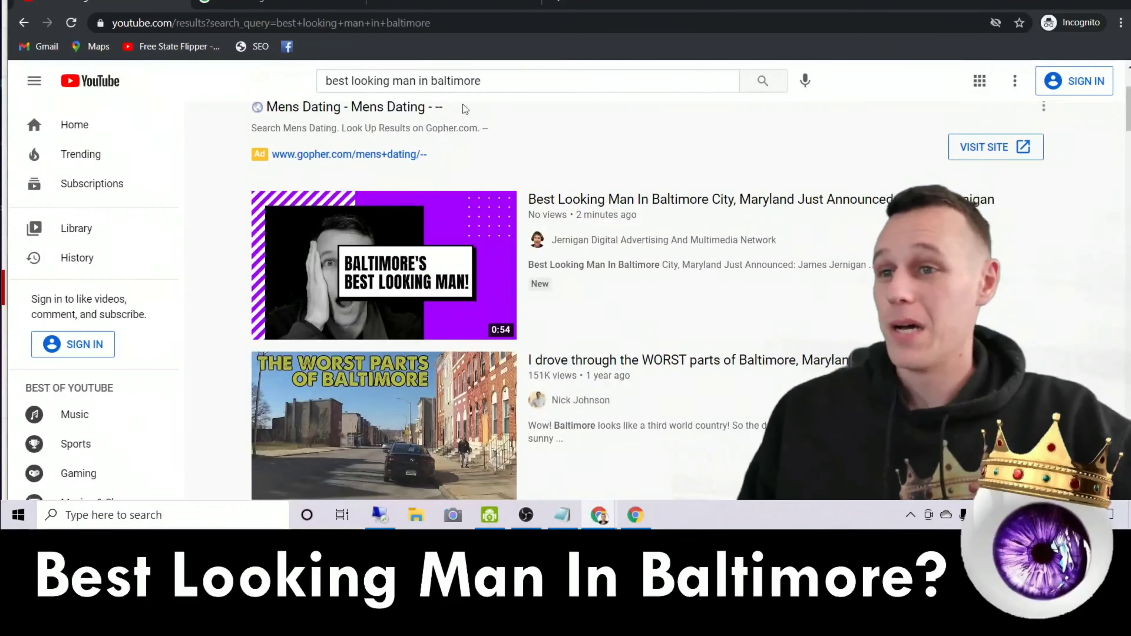
scroll(449, 102, up, 1)
scroll(731, 267, up, 3)
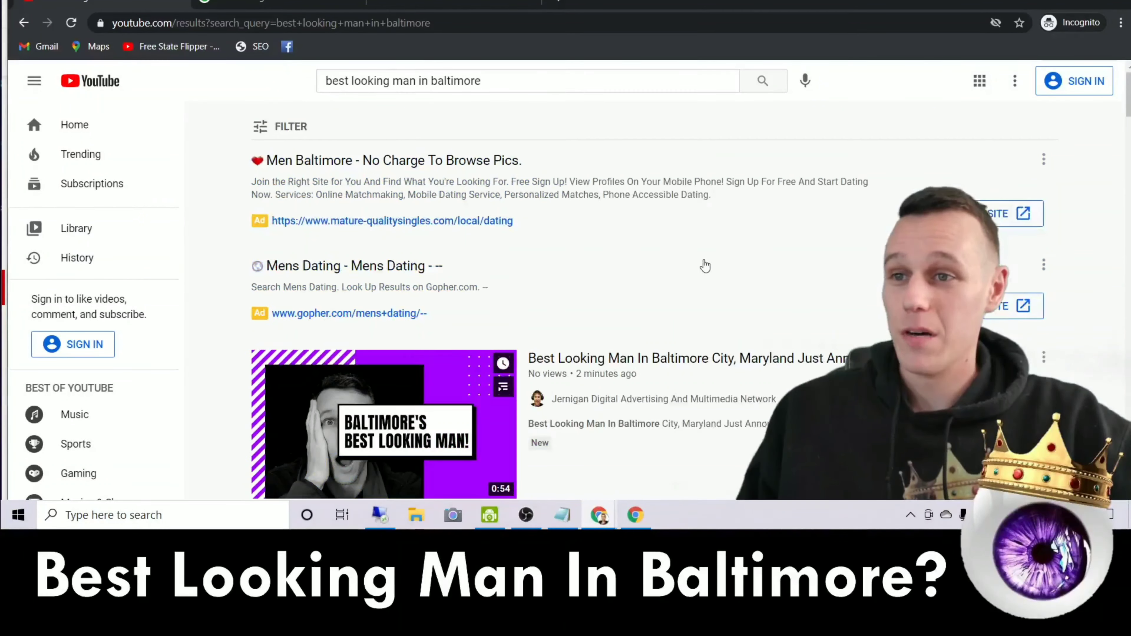
- Search Google for "best looking man in baltimore" in the blank incognito tab
click(443, 2)
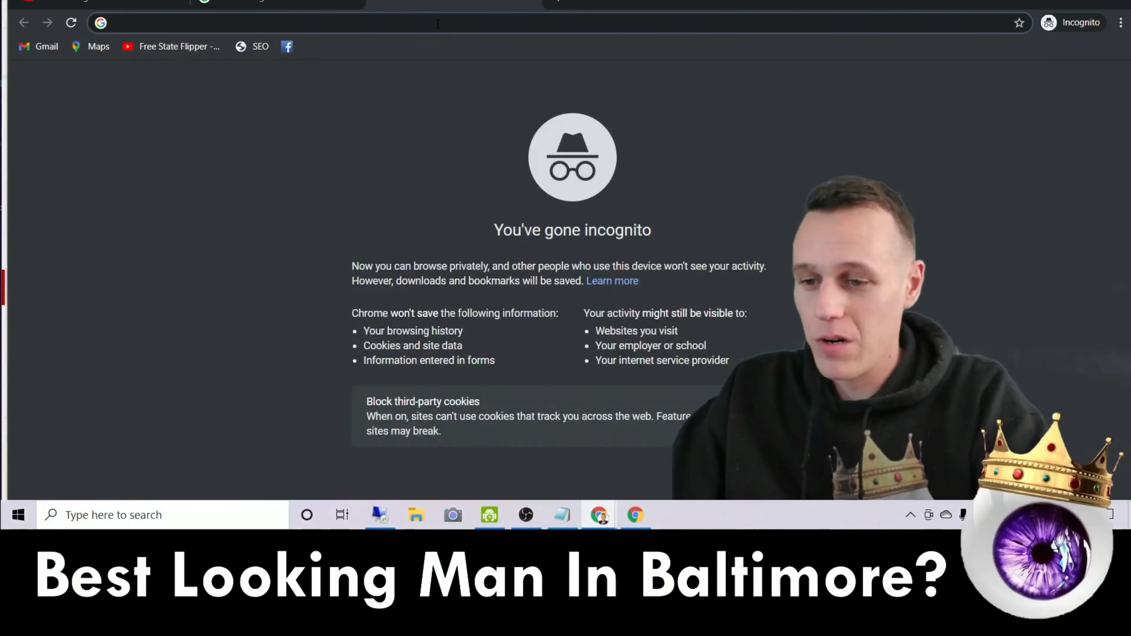
text(best look)
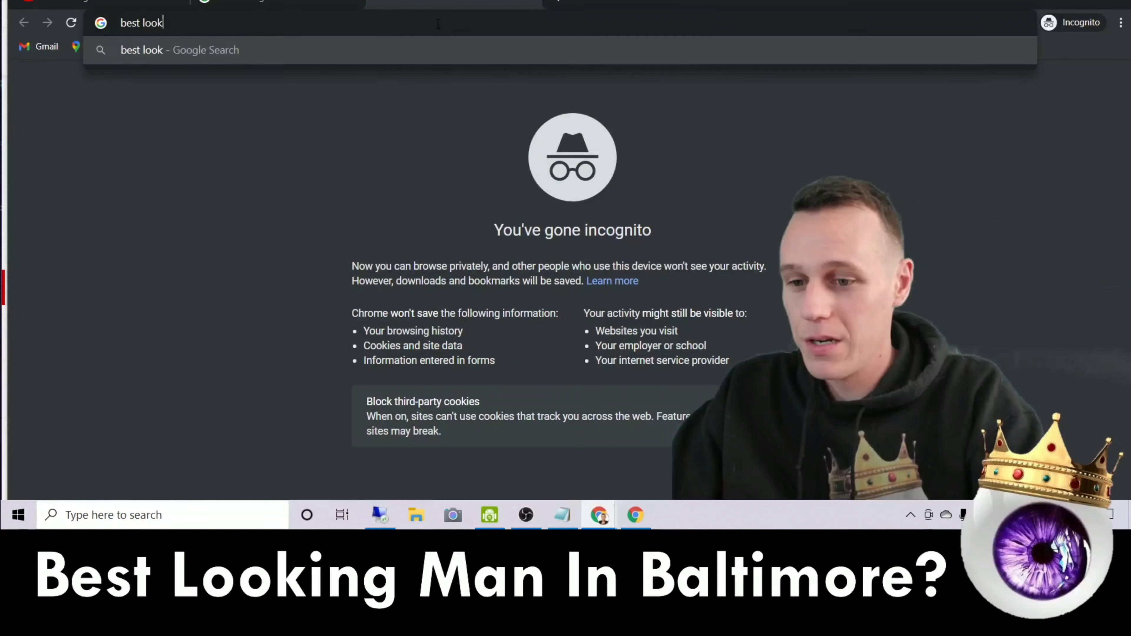
text(ing man in baltimor)
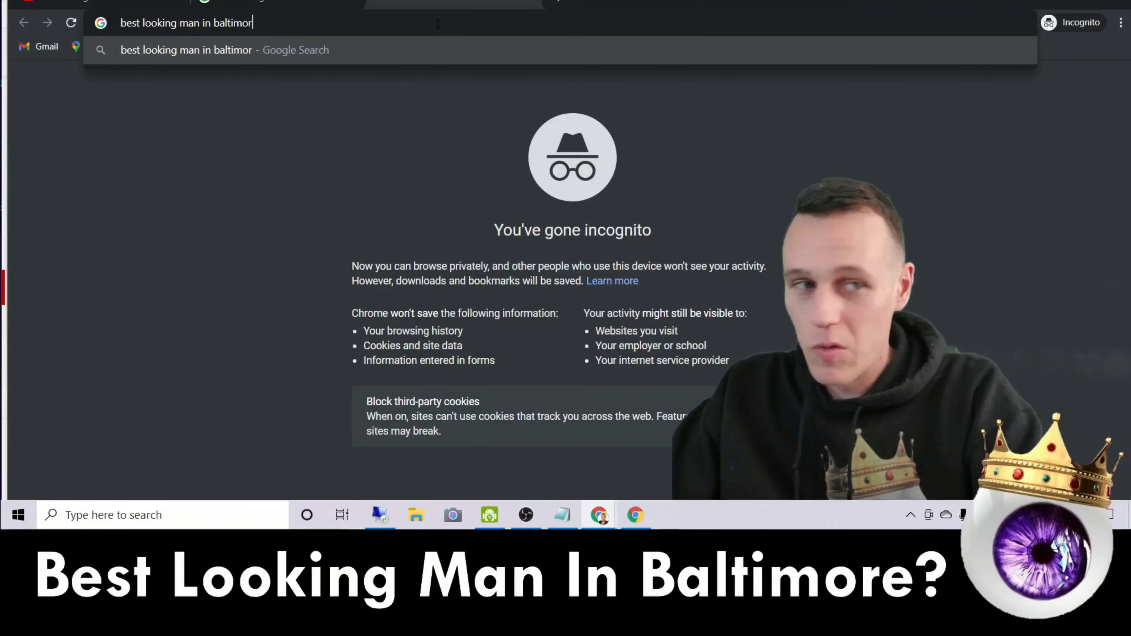
text(e)
key(Return)
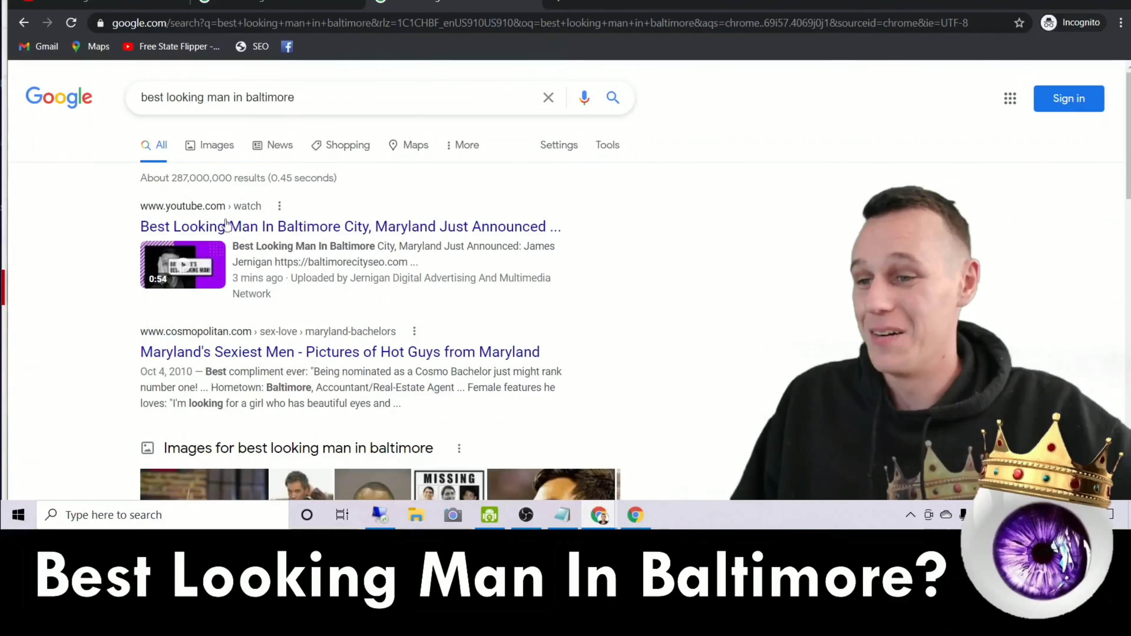
- Switch to the remote desktop, open an incognito Chrome window there and search Google for "best looking man in baltimore"
click(381, 515)
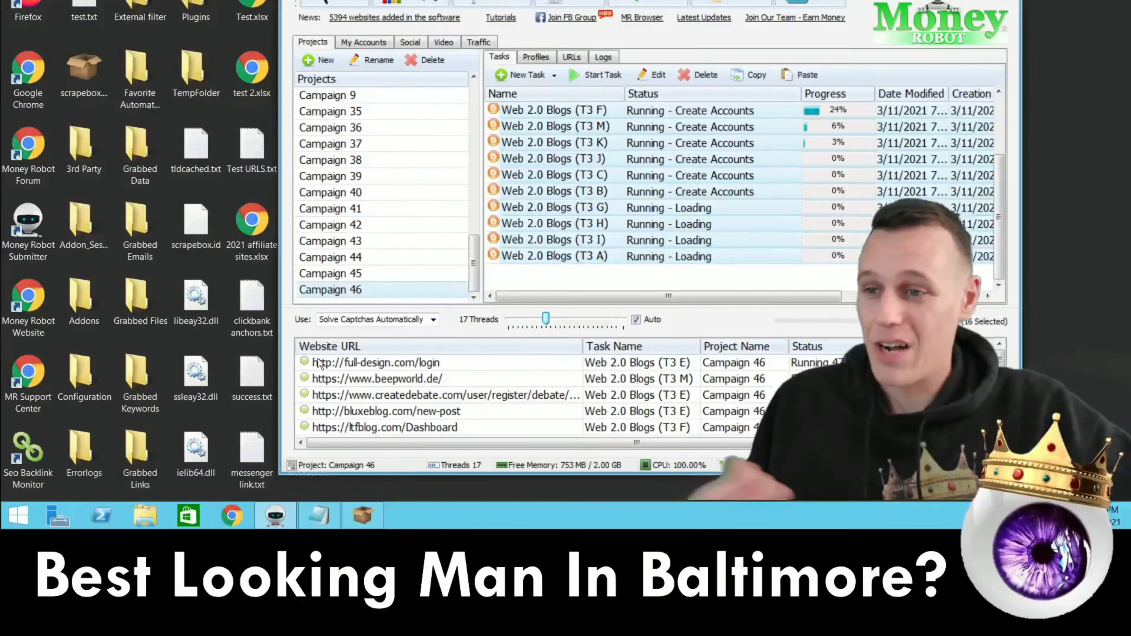
click(232, 516)
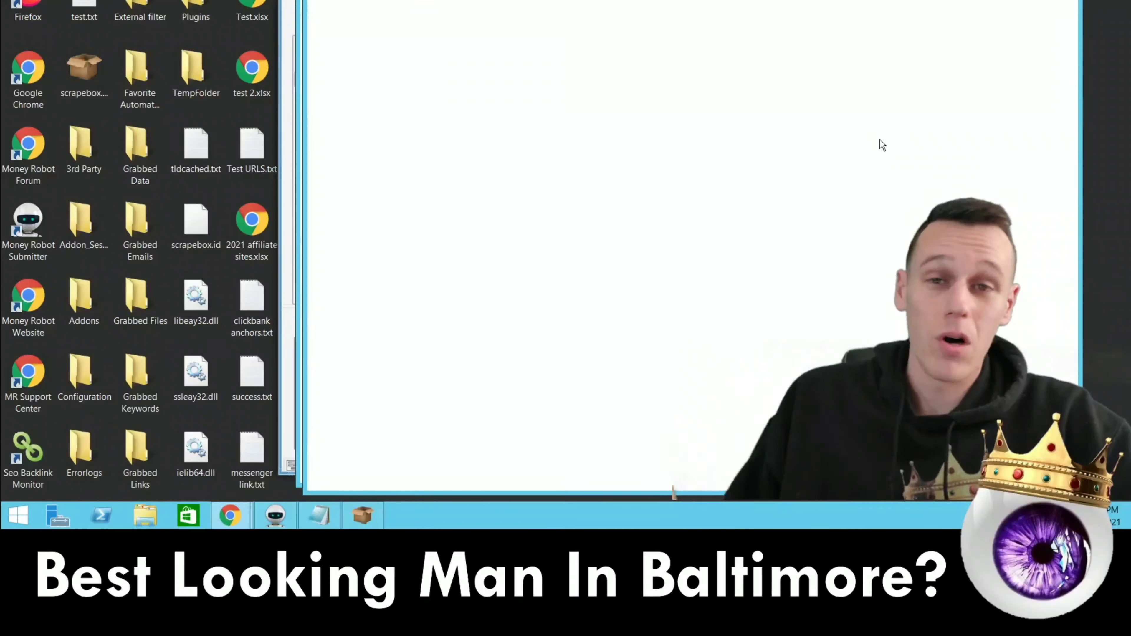
click(1064, 1)
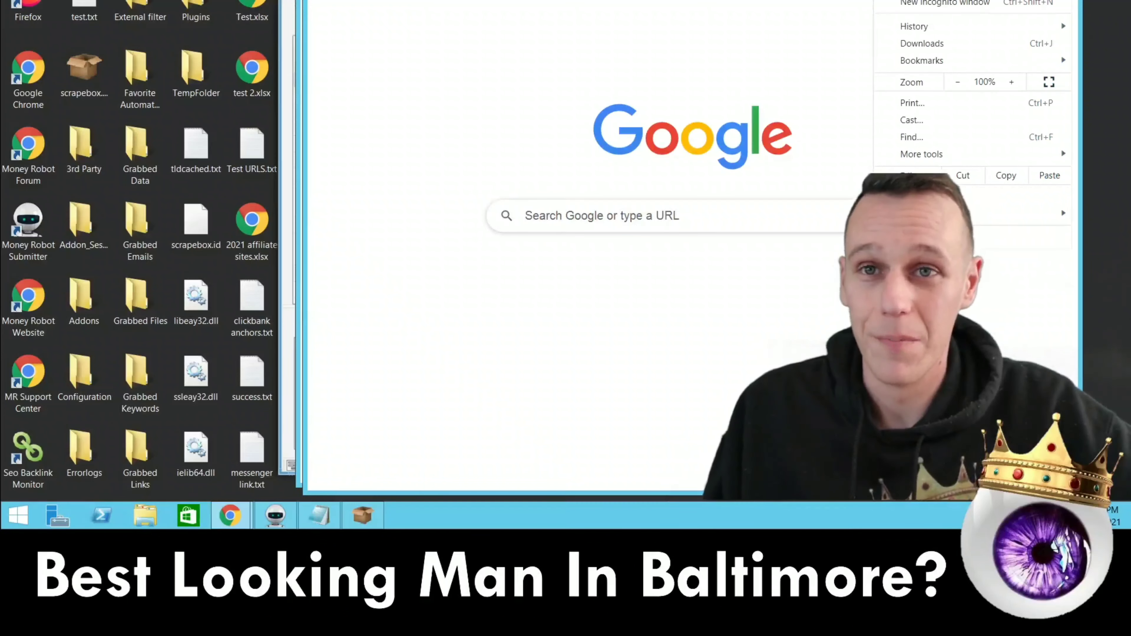
click(967, 8)
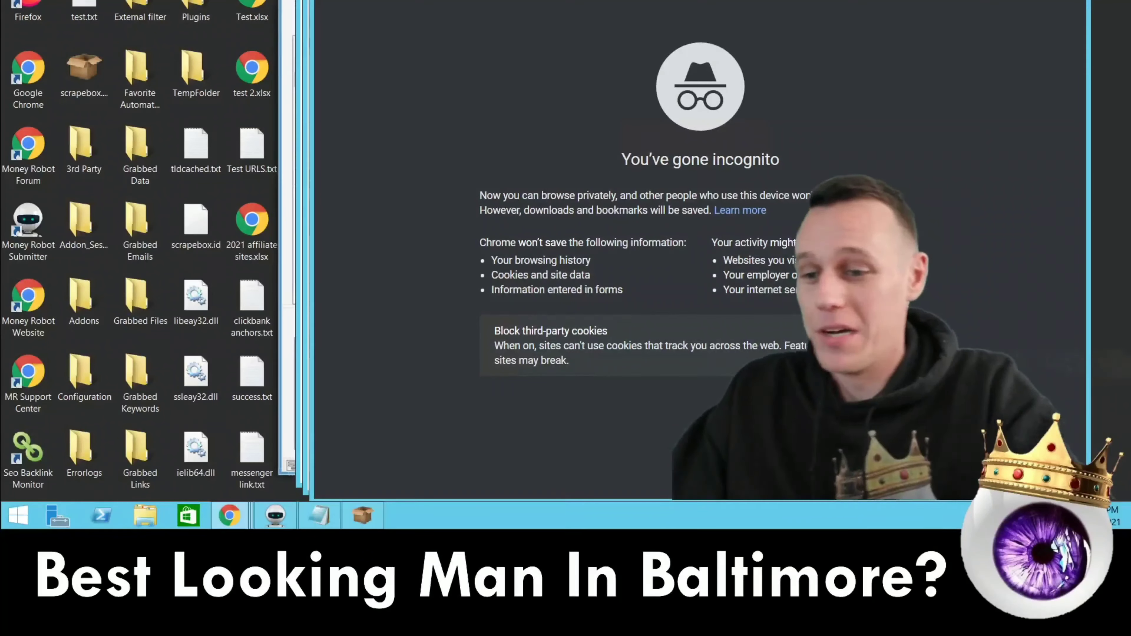
text(best)
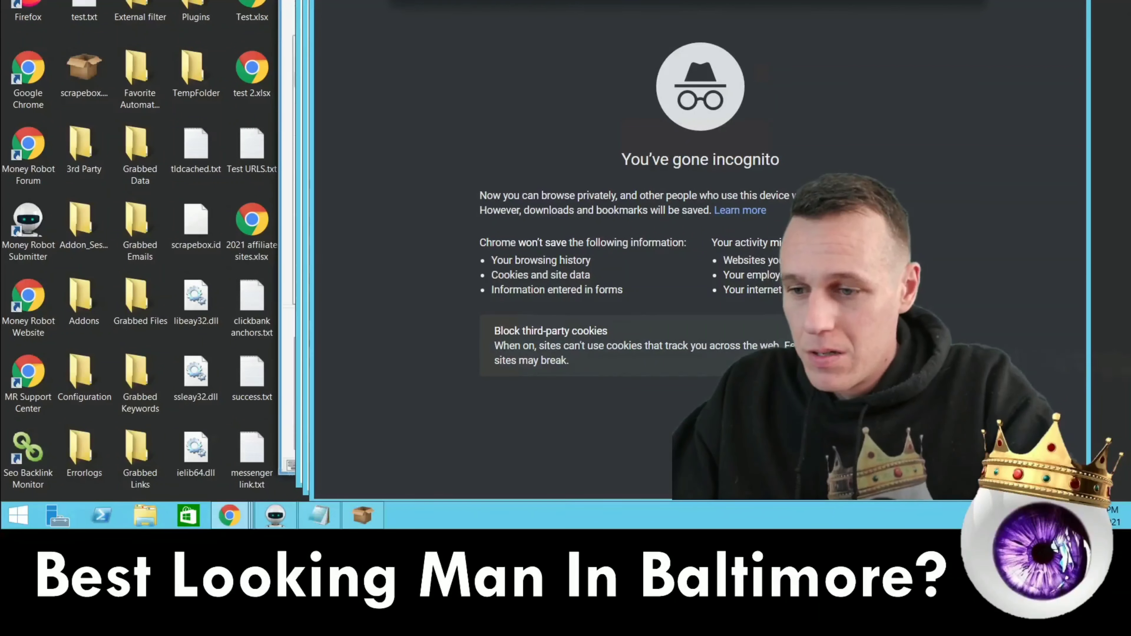
key(Return)
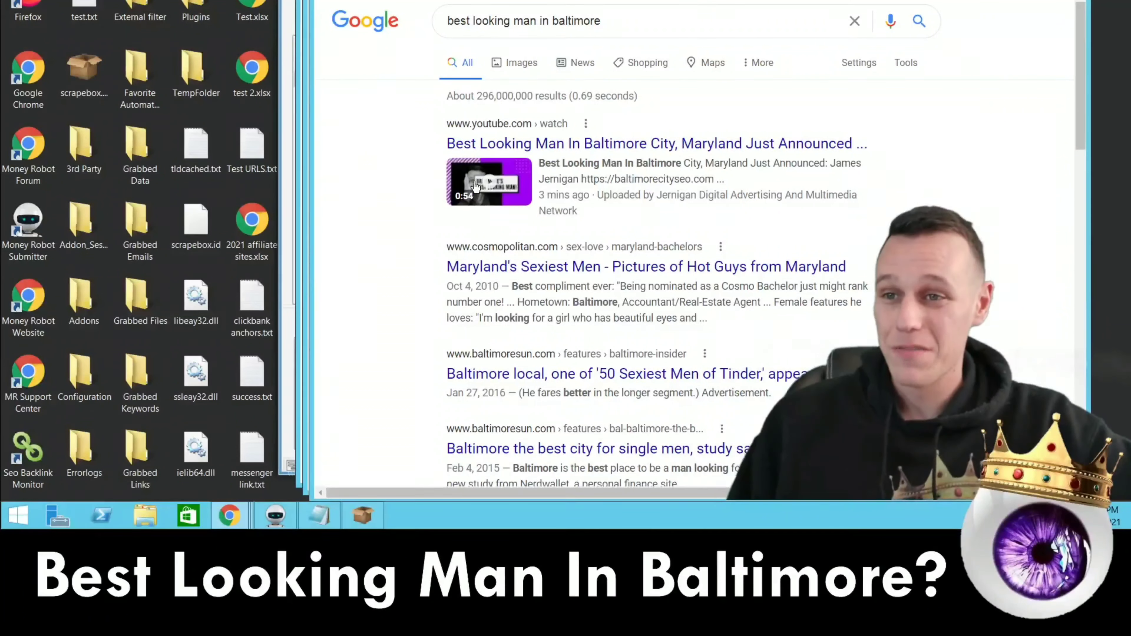
- Open the YouTube video from the Google results, pause its playback and view the description
click(486, 184)
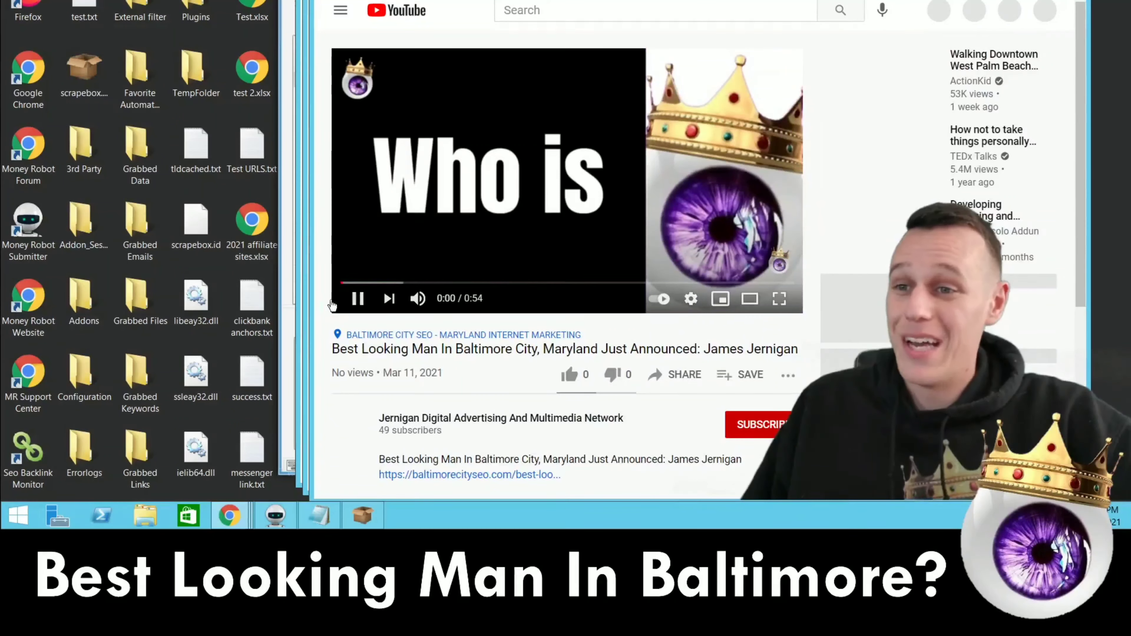
click(354, 303)
scroll(498, 333, down, 3)
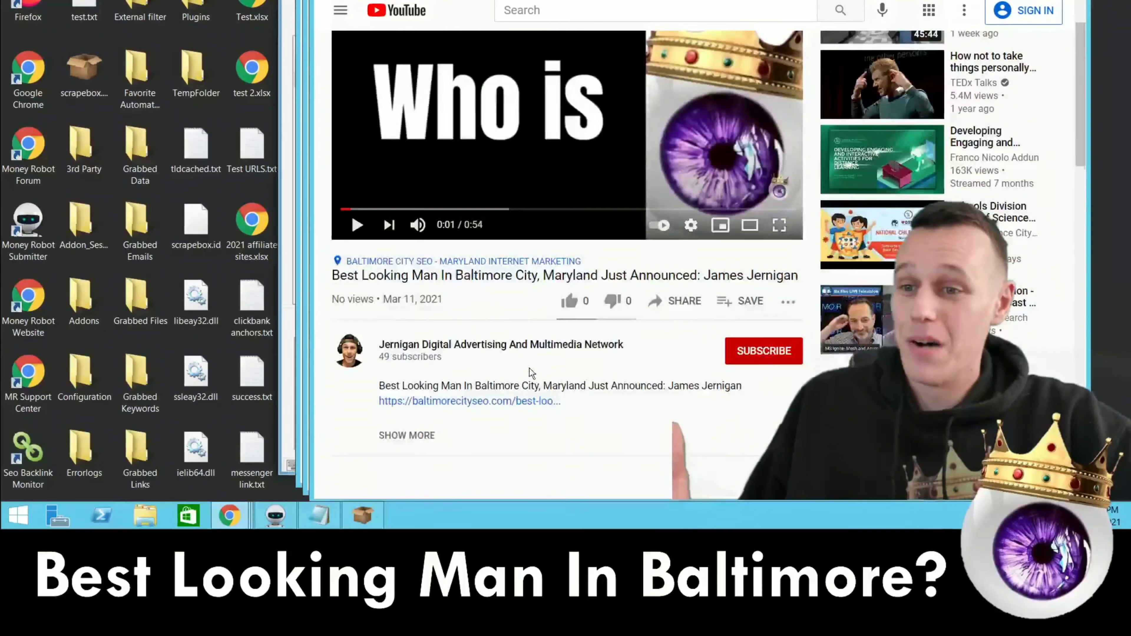
- Open the baltimorecityseo.com page linked in the video description and look through its text, embedded video and contact form
click(494, 329)
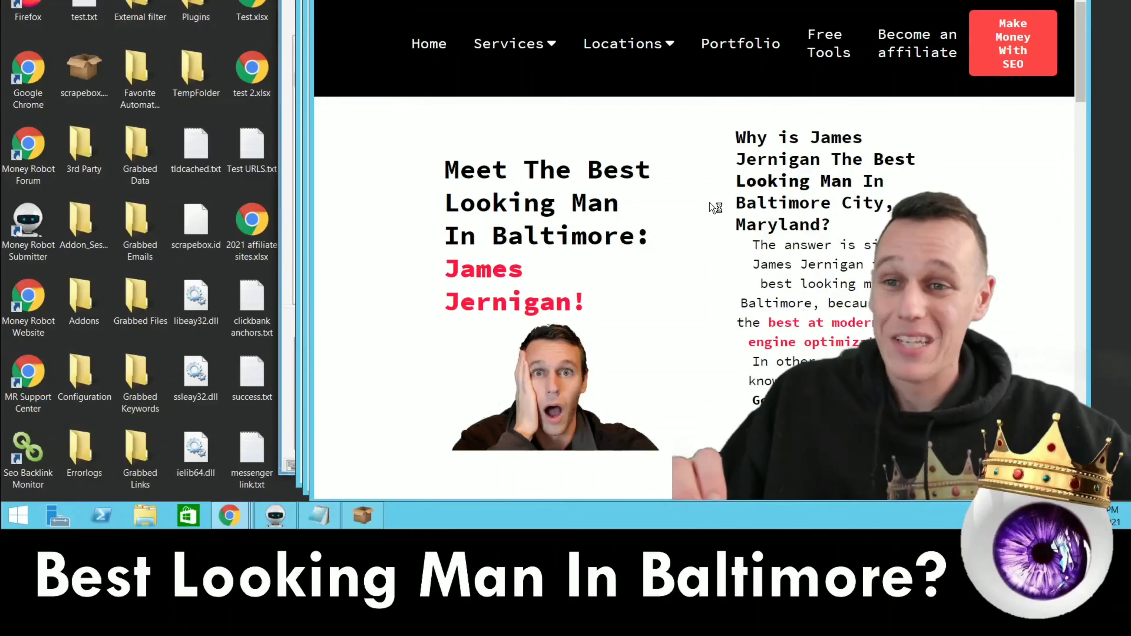
scroll(673, 410, down, 3)
scroll(673, 410, down, 9)
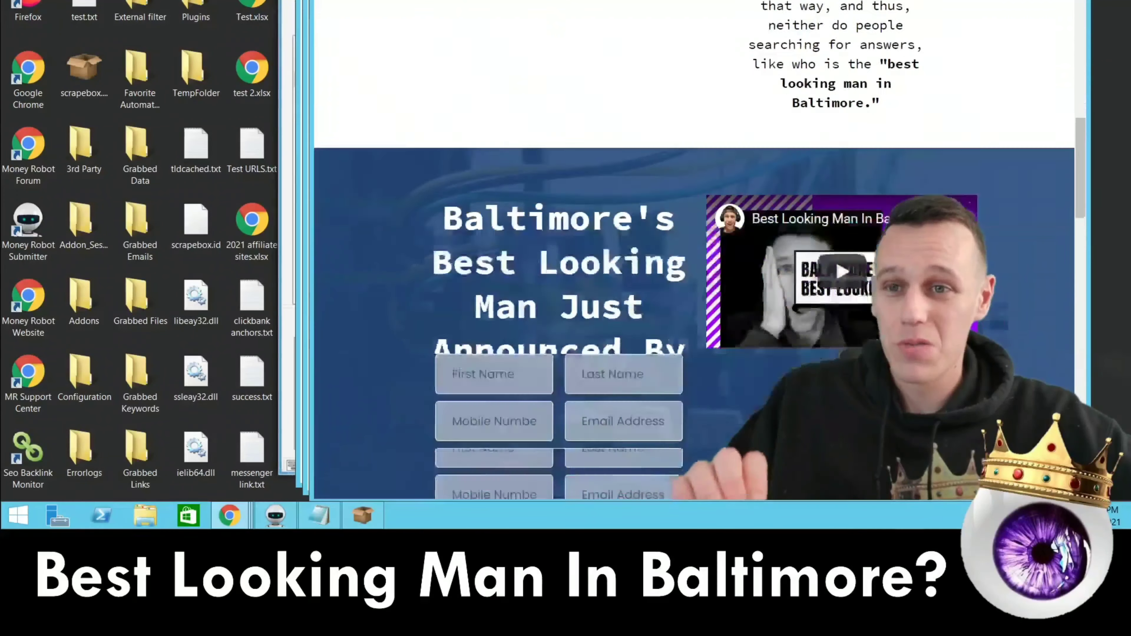
scroll(672, 410, down, 6)
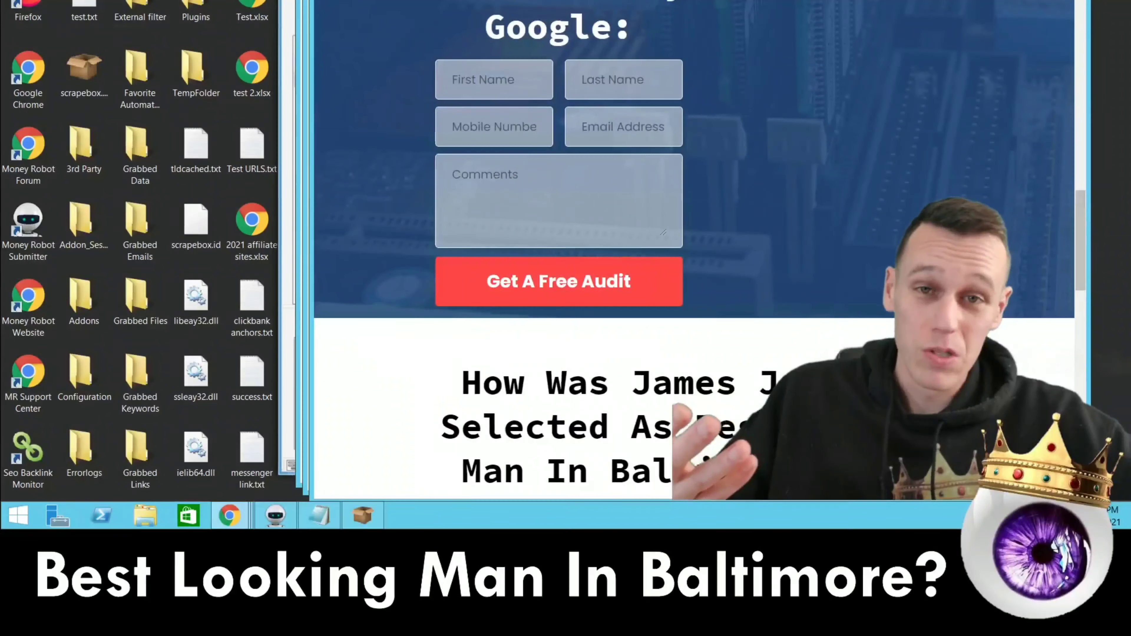
scroll(673, 411, down, 3)
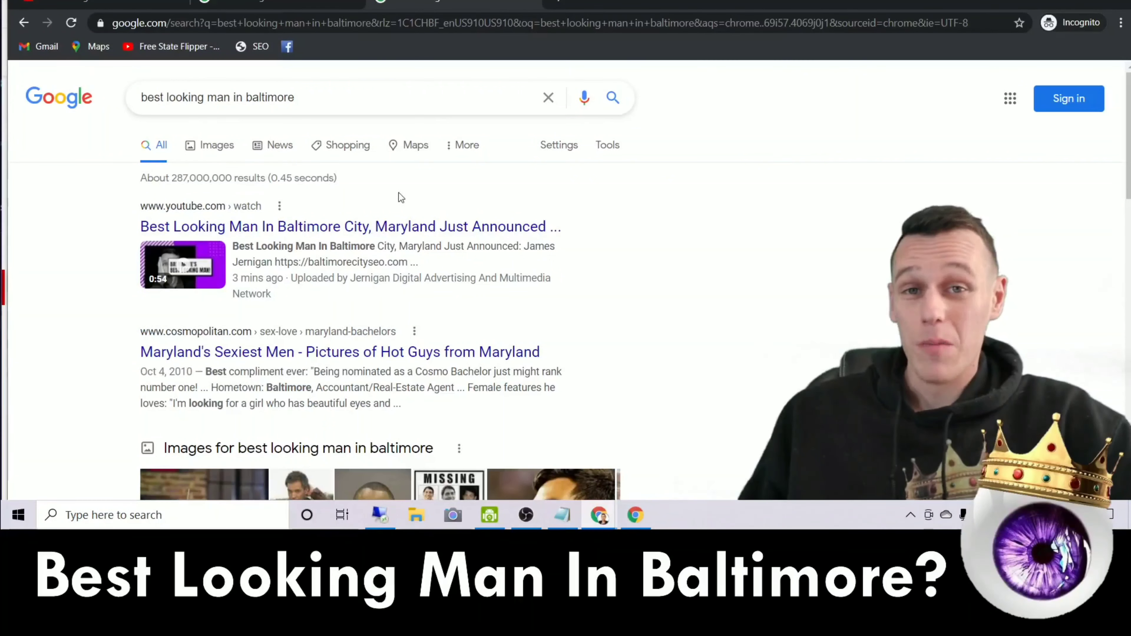
- Back in the local incognito window, look through the Google results for "best looking man in baltimore" and highlight the result count
scroll(446, 240, down, 3)
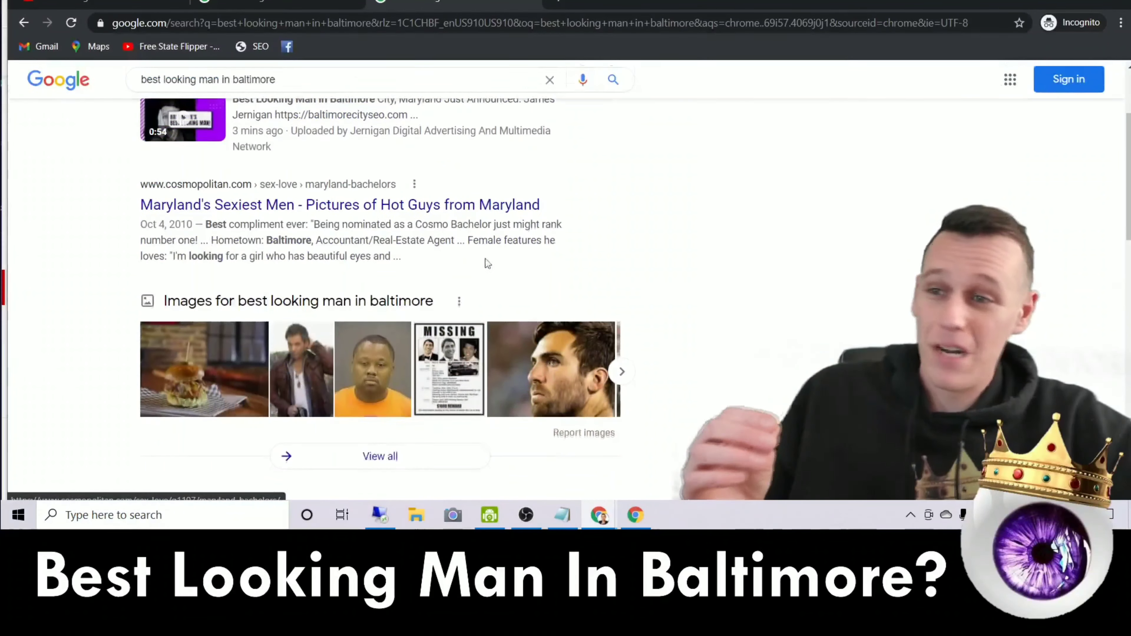
scroll(502, 253, down, 3)
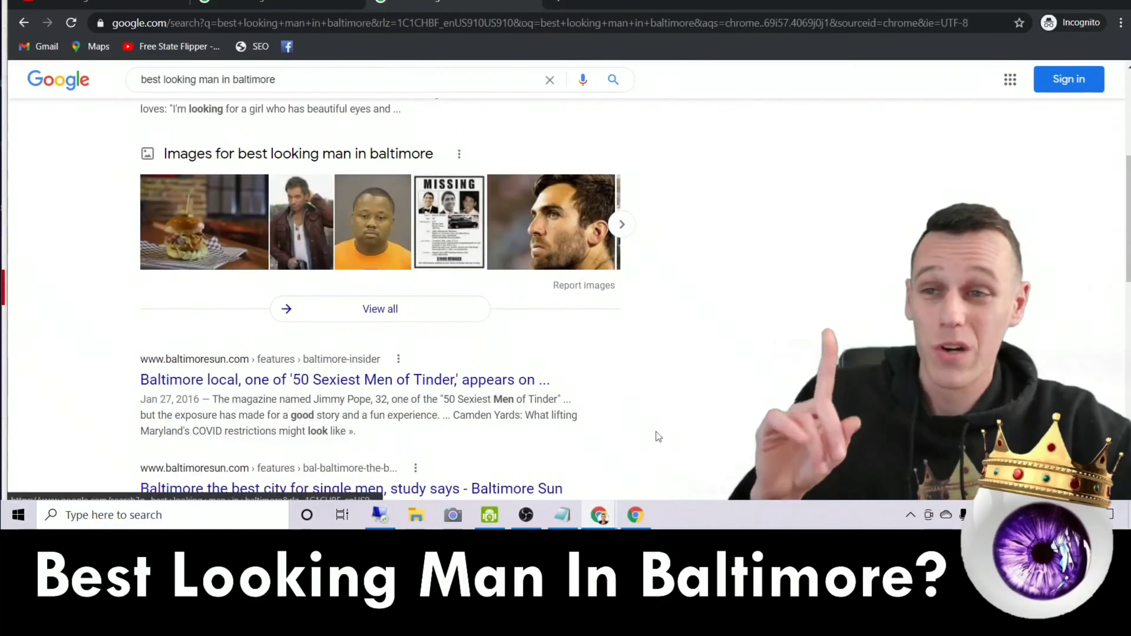
scroll(714, 400, up, 6)
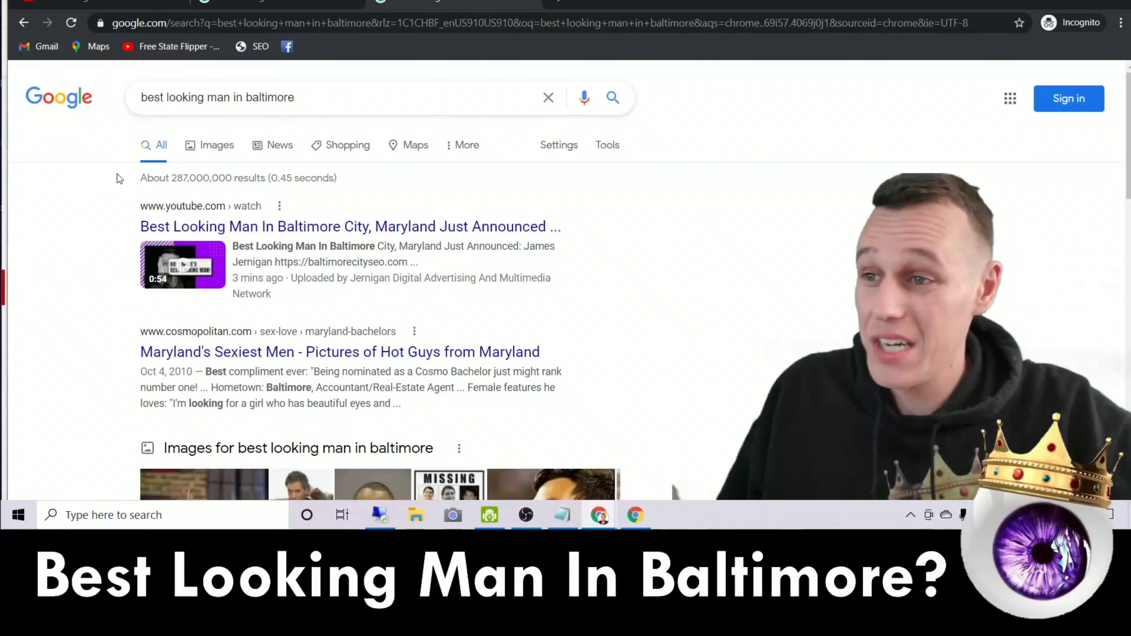
drag(185, 179, 219, 181)
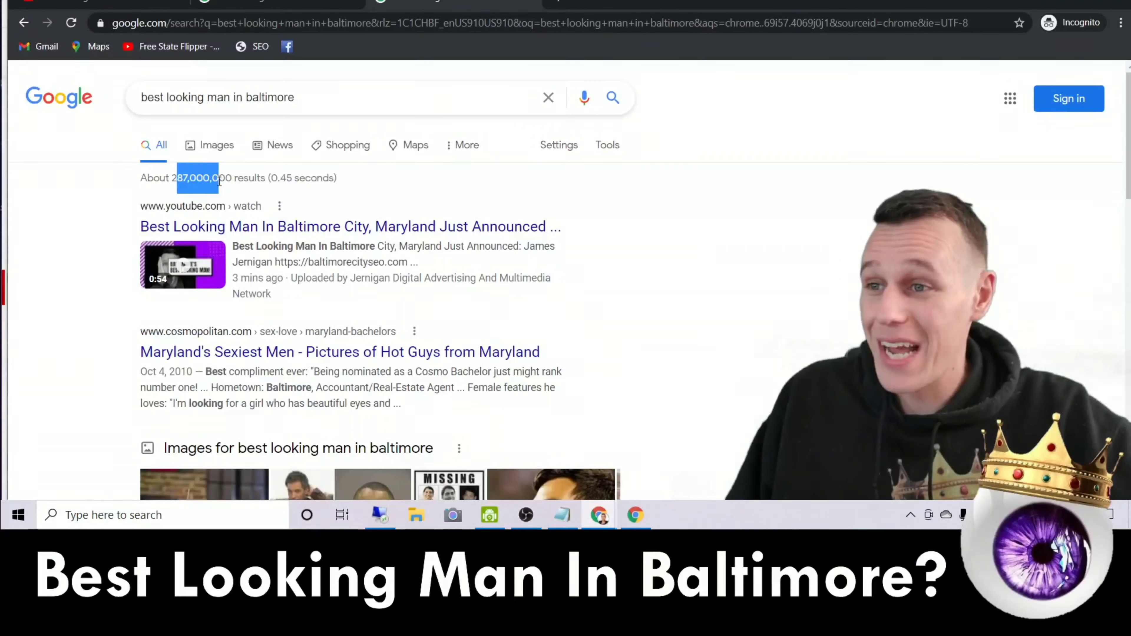
click(172, 179)
drag(172, 178, 228, 179)
click(495, 201)
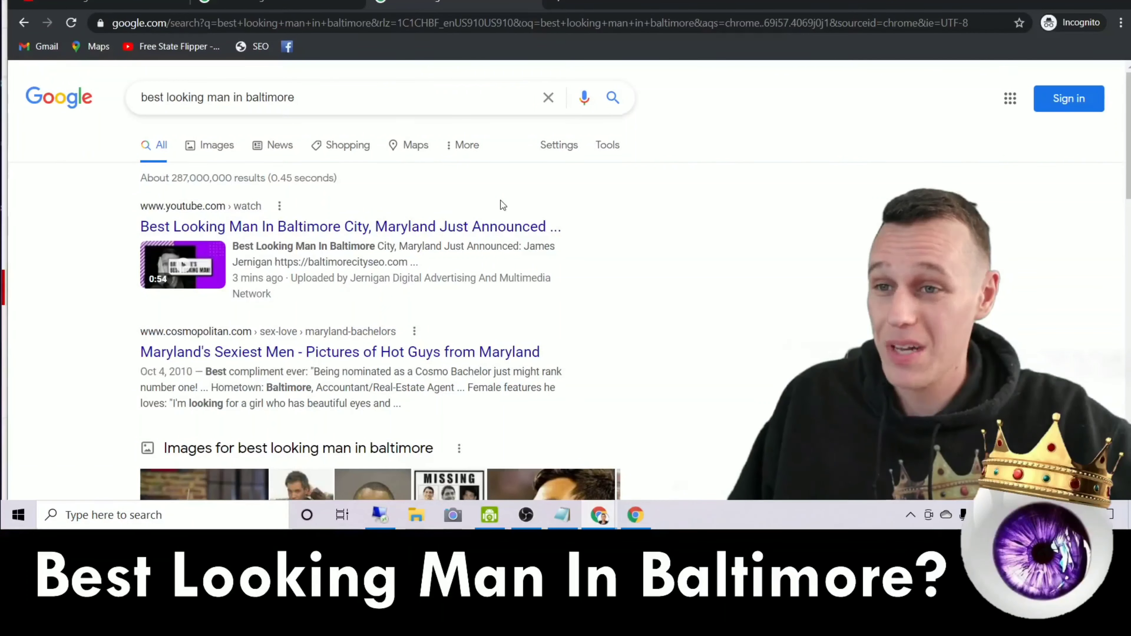